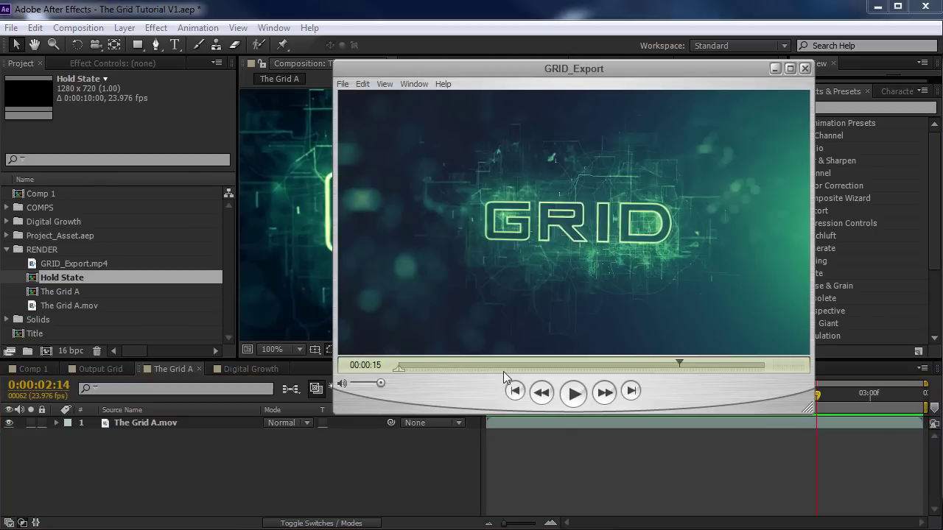
Step: Replay the exported GRID_Export clip, close its player and scrub The Grid A composition to about 0:00:01:23
{"action": "left_click_drag", "start_coordinate": [413, 367], "coordinate": [400, 365]}
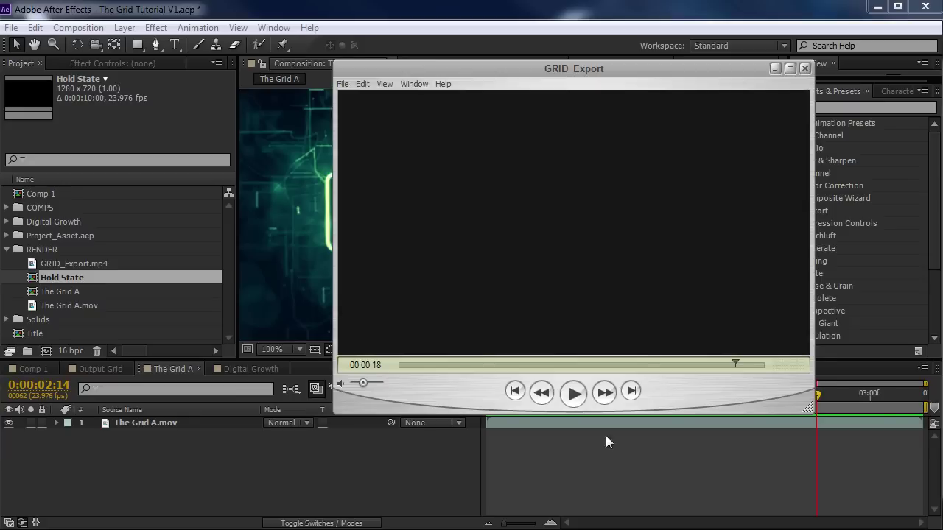
{"action": "key", "text": "ctrl+w"}
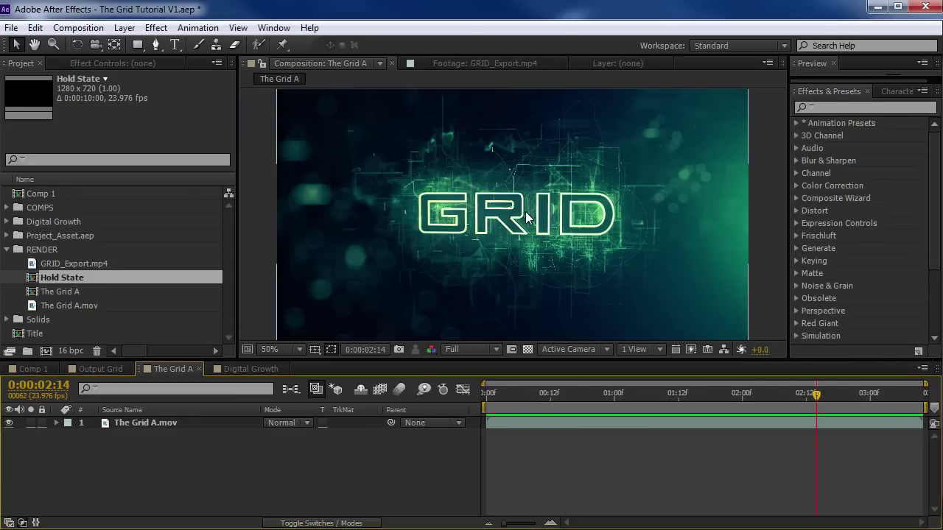
{"action": "left_click_drag", "start_coordinate": [600, 396], "coordinate": [739, 396]}
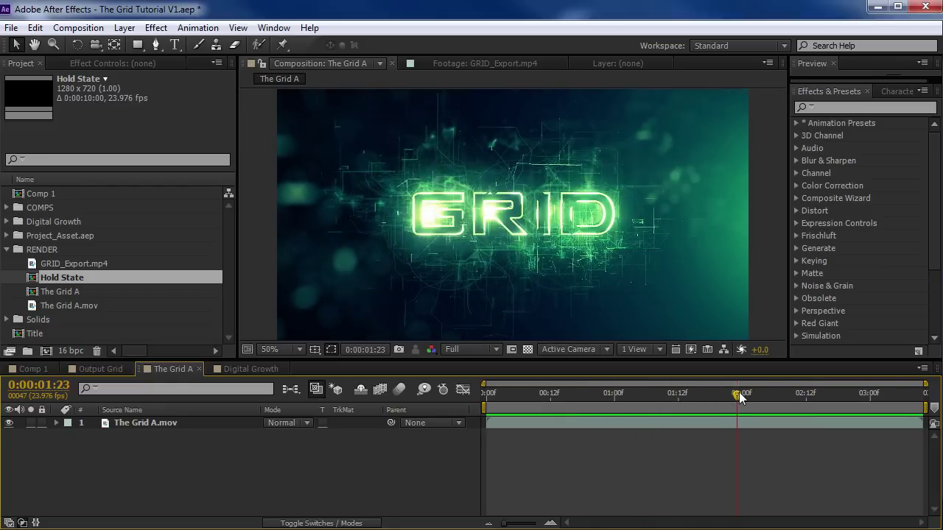
Step: Show the LinkedIn page in the browser, return to After Effects and play The Grid A composition
{"action": "key", "text": "alt+Tab"}
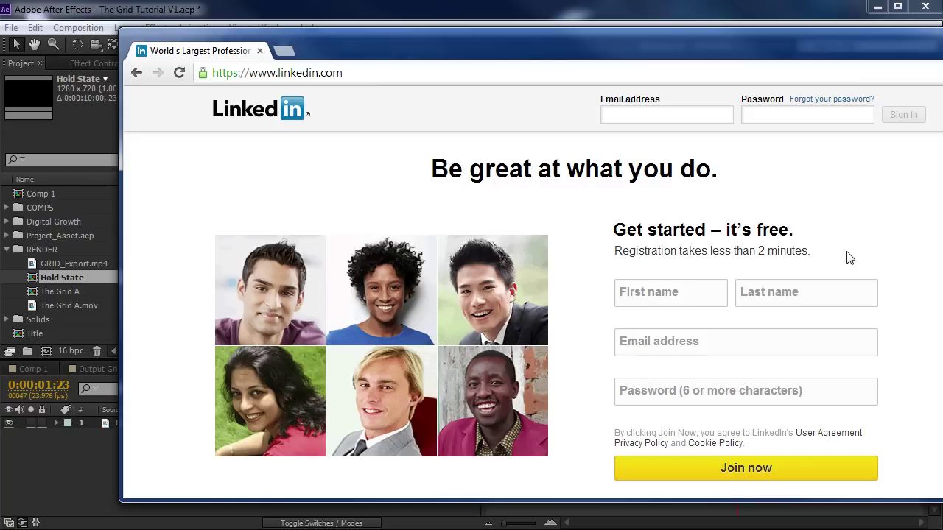
{"action": "left_click", "coordinate": [577, 7]}
{"action": "key", "text": "space"}
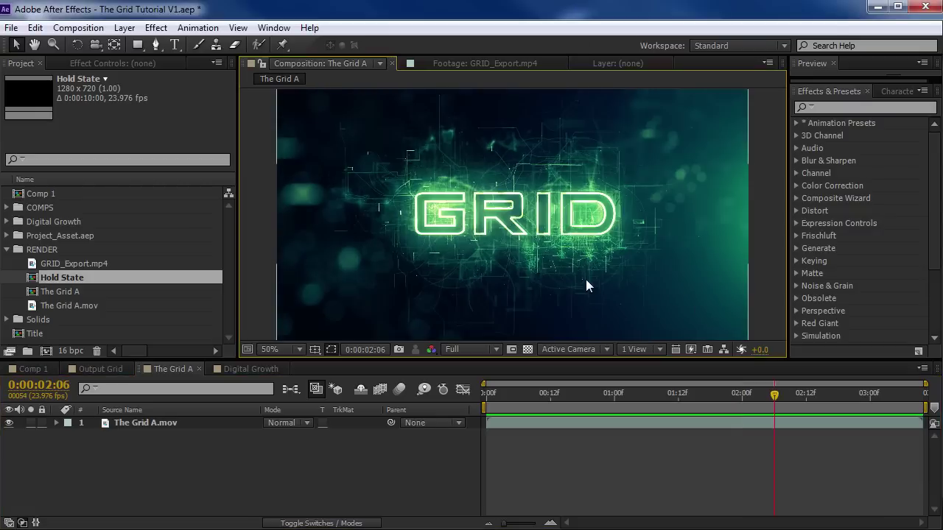
Step: Examine the finished GRID title in The Grid A at enlarged size, including how its glowing outlines draw on frame by frame
{"action": "scroll", "coordinate": [552, 261], "scroll_direction": "up", "scroll_amount": 1}
{"action": "key", "text": "grave"}
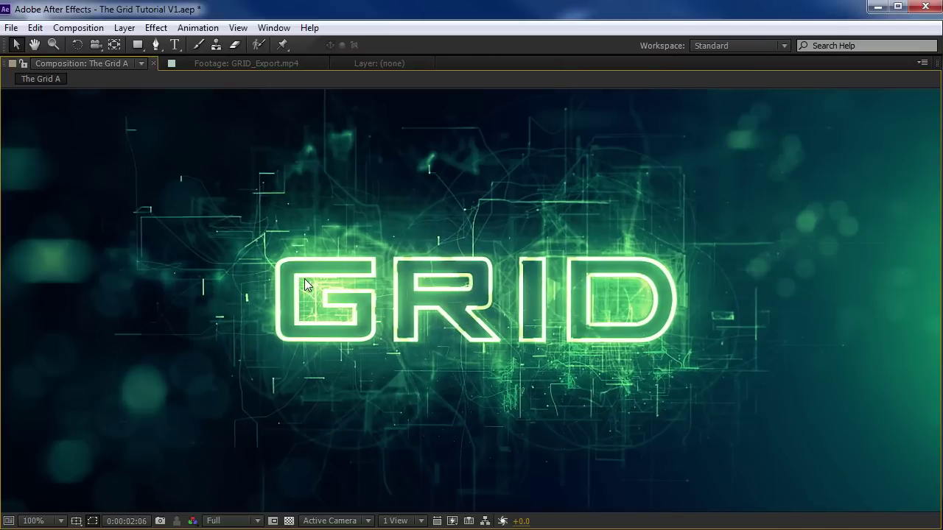
{"action": "key", "text": "comma"}
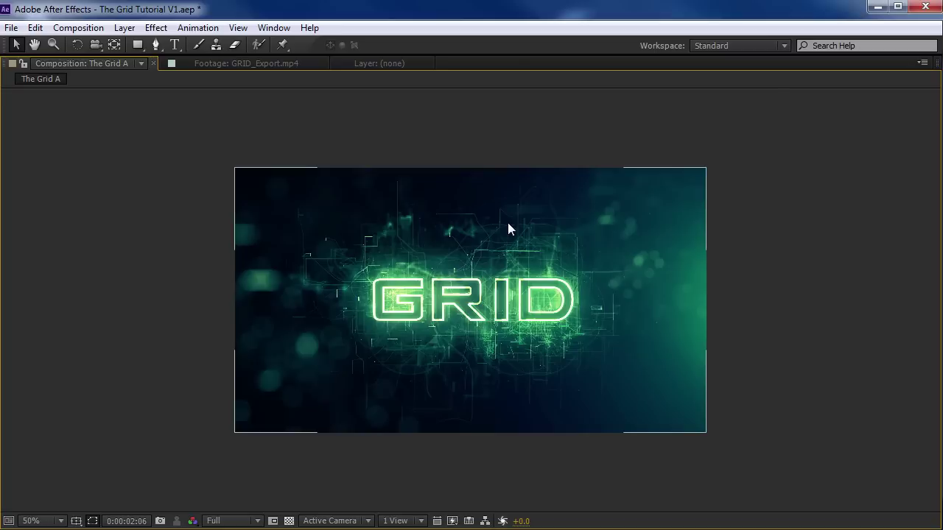
{"action": "key", "text": "grave"}
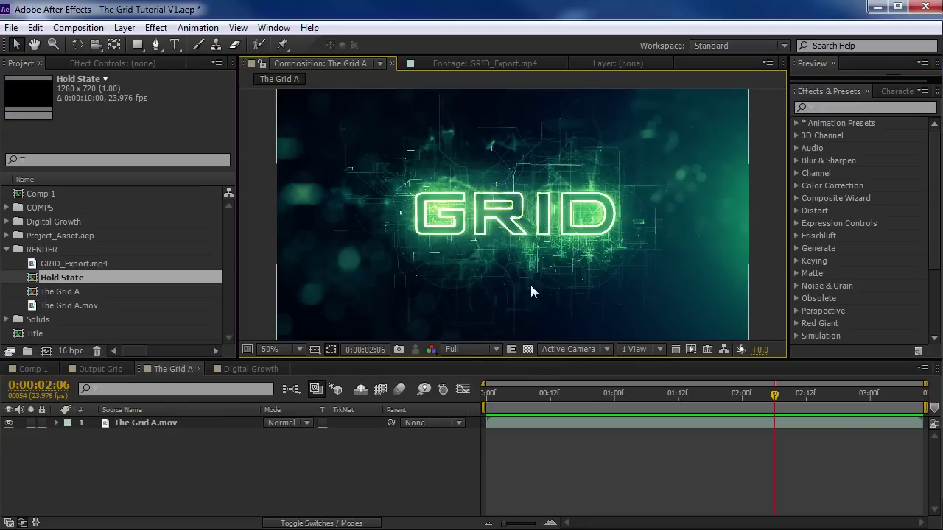
{"action": "left_click", "coordinate": [642, 400]}
{"action": "key", "text": "Page_Down"}
{"action": "key", "text": "Page_Down"}
{"action": "key", "text": "Page_Down"}
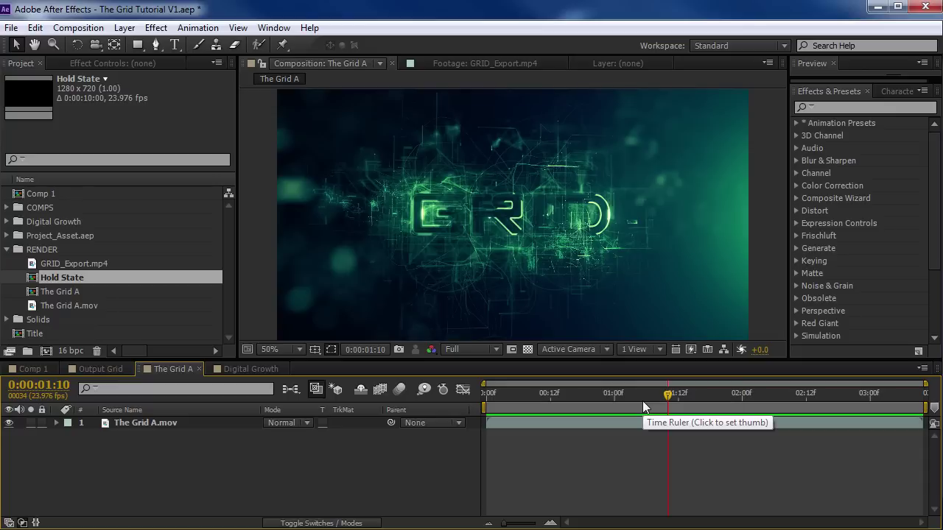
{"action": "left_click_drag", "start_coordinate": [667, 394], "coordinate": [705, 396]}
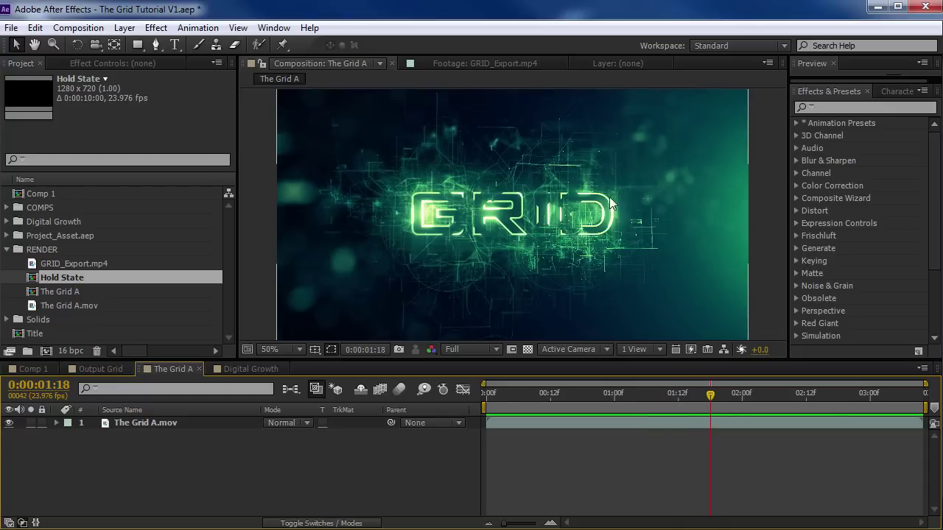
Step: Collapse the RENDER folder and create a 1280 x 720 composition named The Grid at 23.976 fps, lasting 10 seconds
{"action": "left_click", "coordinate": [7, 250]}
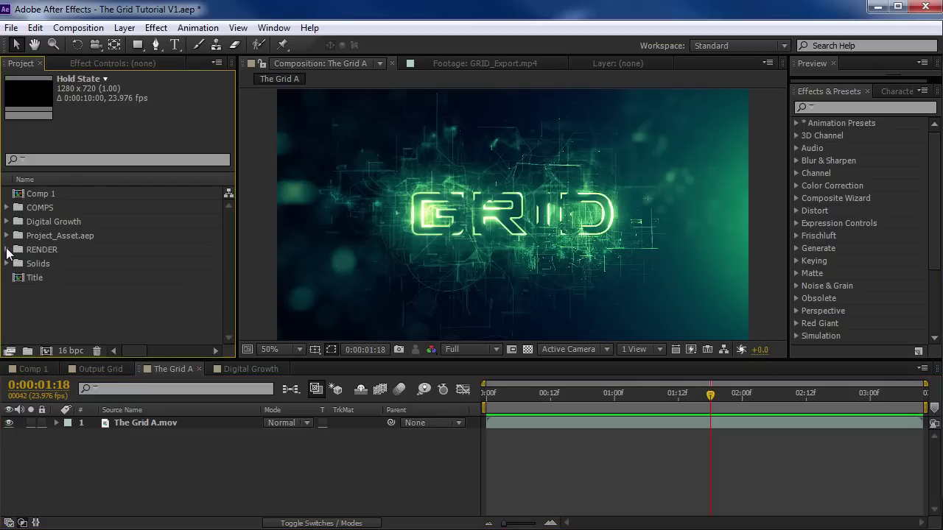
{"action": "left_click", "coordinate": [48, 306]}
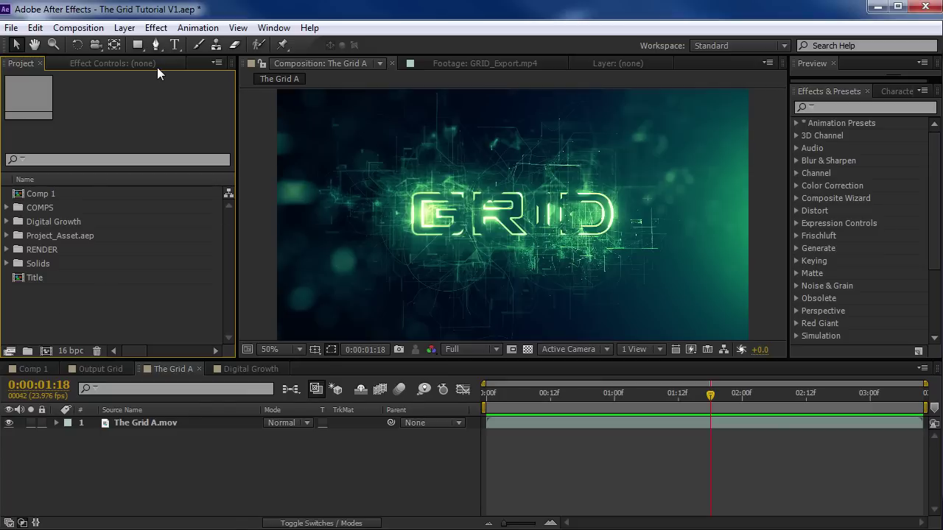
{"action": "left_click", "coordinate": [78, 28]}
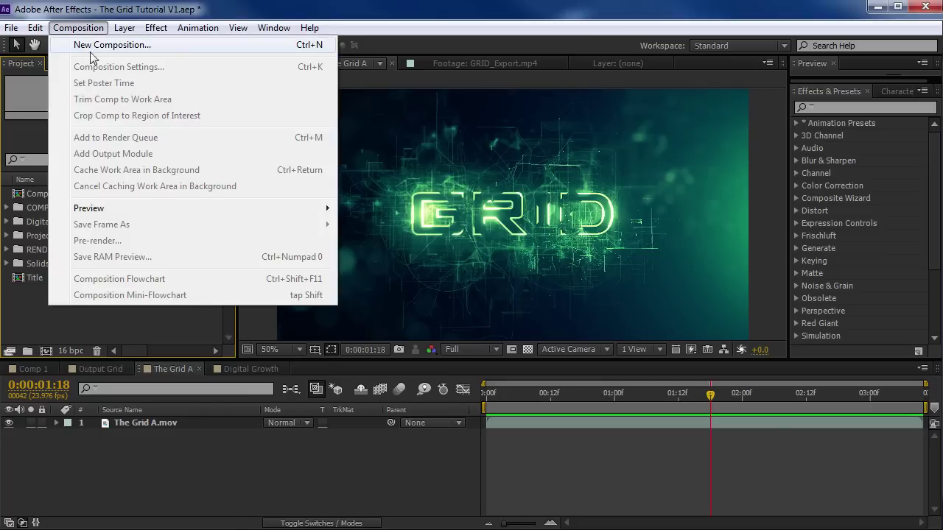
{"action": "left_click", "coordinate": [121, 45]}
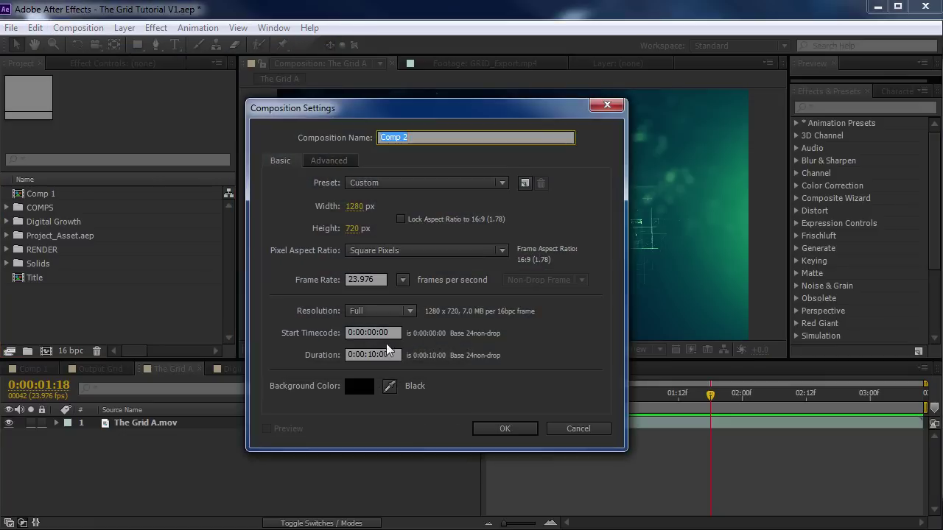
{"action": "left_click_drag", "start_coordinate": [455, 138], "coordinate": [287, 136]}
{"action": "type", "text": "The Grid"}
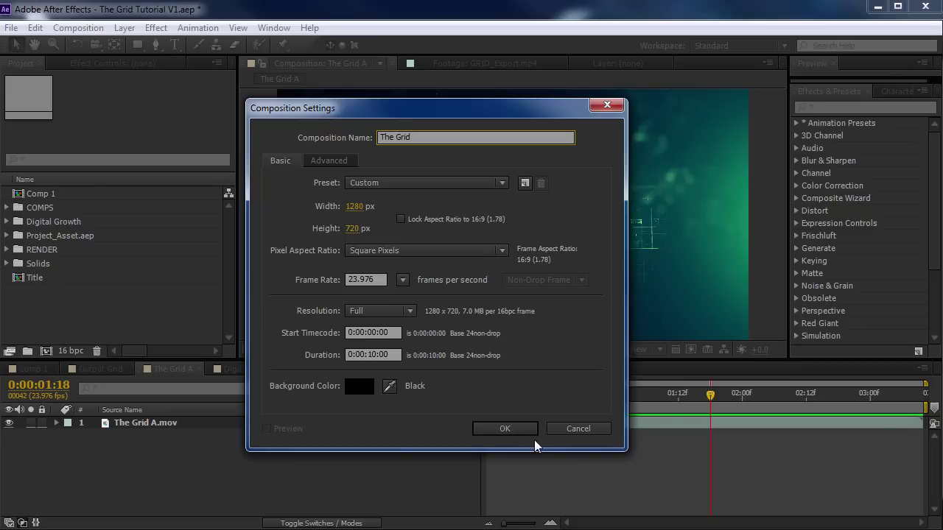
{"action": "left_click", "coordinate": [510, 431]}
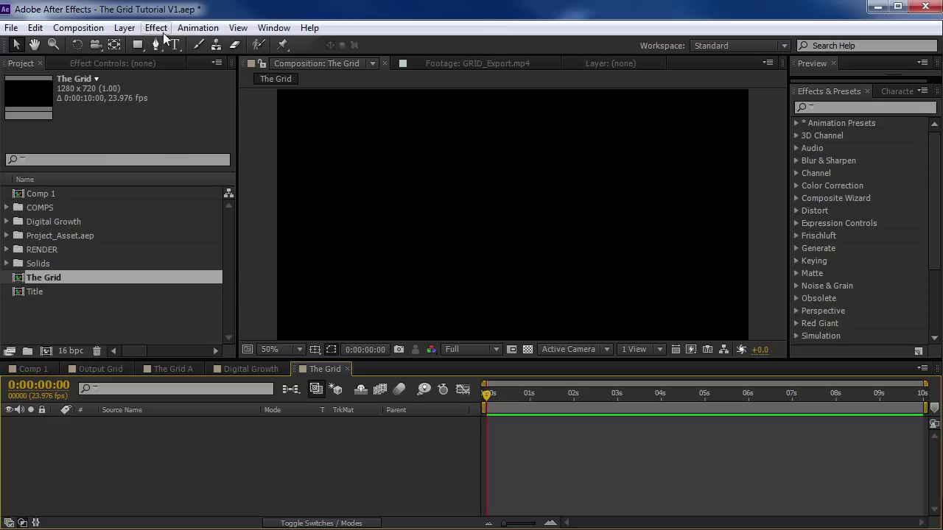
Step: Add a white 1280 x 720 solid layer named Grid to The Grid composition
{"action": "left_click", "coordinate": [125, 27]}
{"action": "mouse_move", "coordinate": [290, 46]}
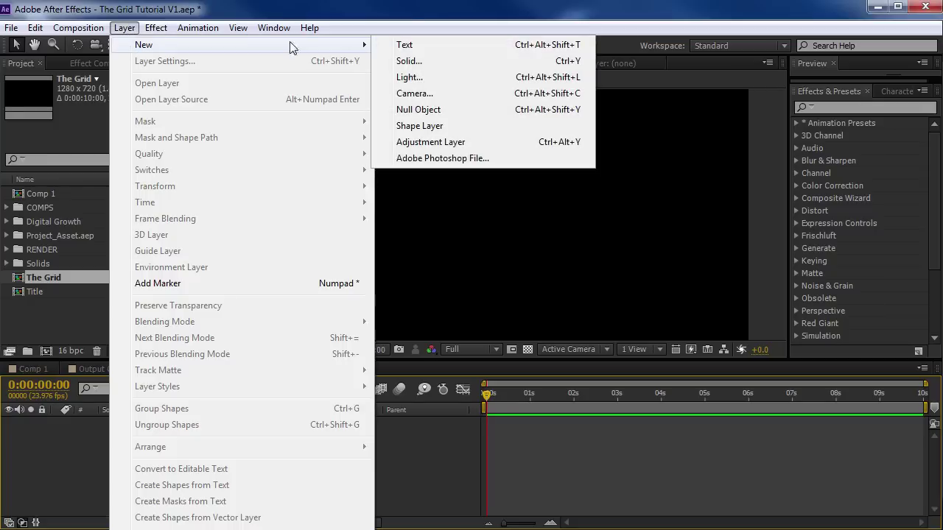
{"action": "left_click", "coordinate": [404, 61]}
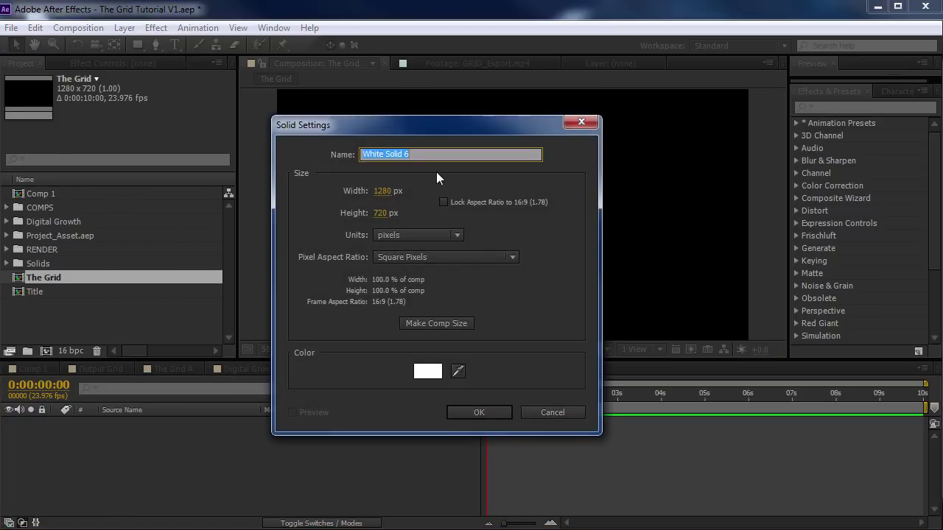
{"action": "type", "text": "Grid"}
{"action": "key", "text": "Return"}
Step: Find the Advanced Lightning effect and apply it to the Grid solid
{"action": "left_click", "coordinate": [833, 107]}
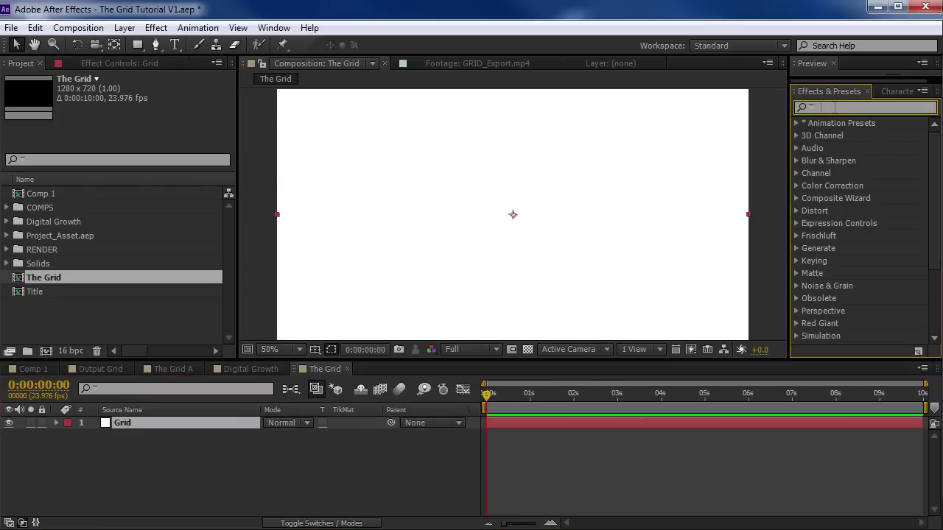
{"action": "type", "text": "lightnin"}
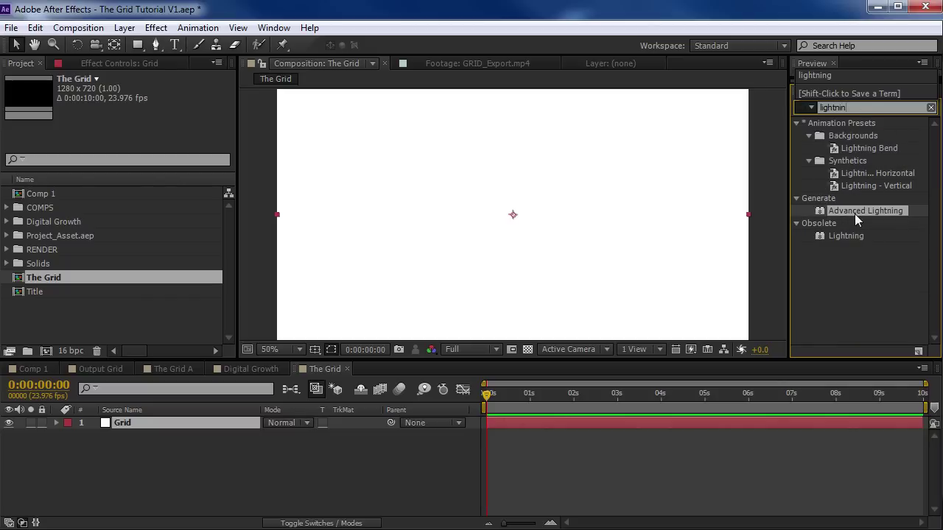
{"action": "left_click_drag", "start_coordinate": [855, 213], "coordinate": [479, 183]}
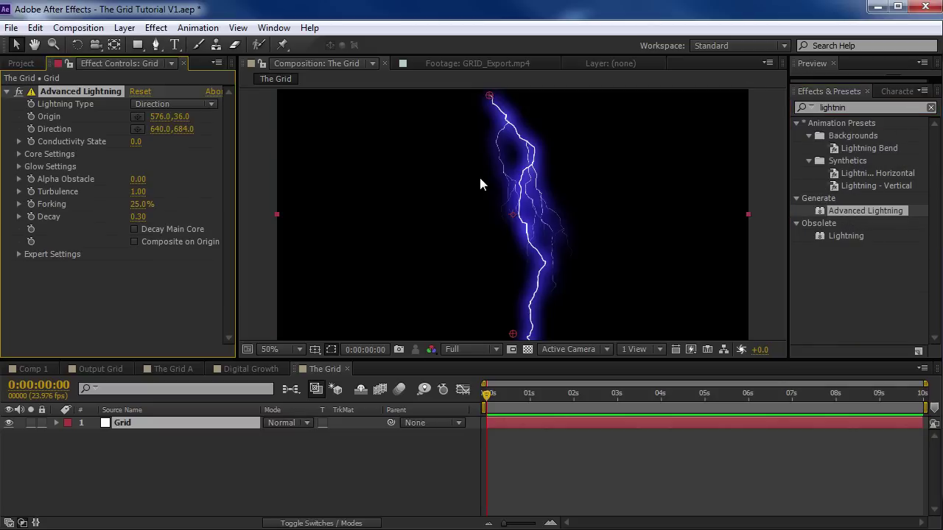
Step: Try a different lightning origin, undo that move and set the Advanced Lightning type to Bouncey
{"action": "left_click_drag", "start_coordinate": [490, 96], "coordinate": [600, 130]}
{"action": "key", "text": "ctrl+z"}
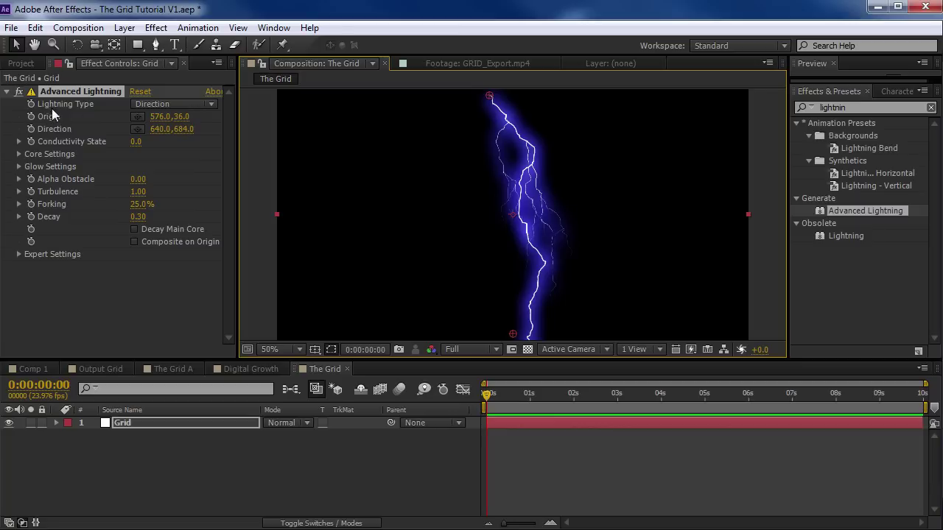
{"action": "left_click", "coordinate": [188, 107]}
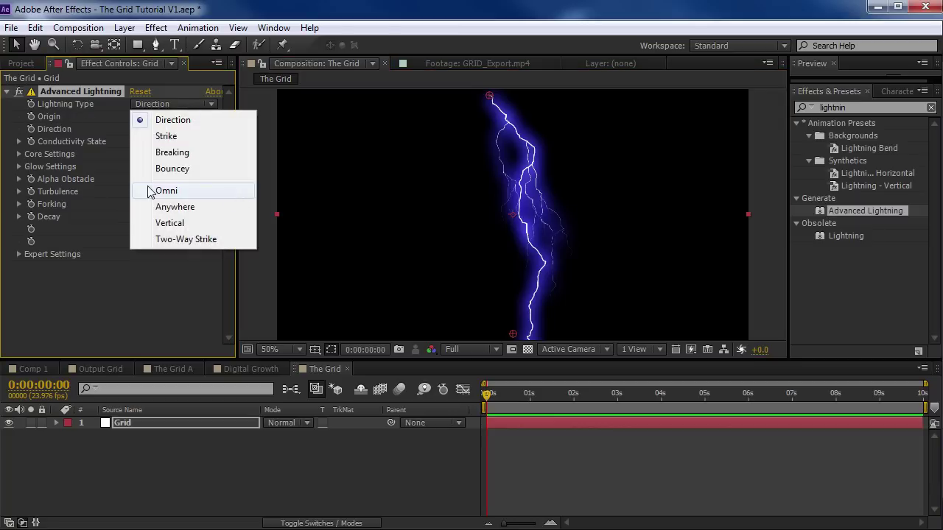
{"action": "left_click", "coordinate": [177, 168]}
{"action": "scroll", "coordinate": [511, 182], "scroll_direction": "up", "scroll_amount": 1}
{"action": "scroll", "coordinate": [503, 168], "scroll_direction": "down", "scroll_amount": 1}
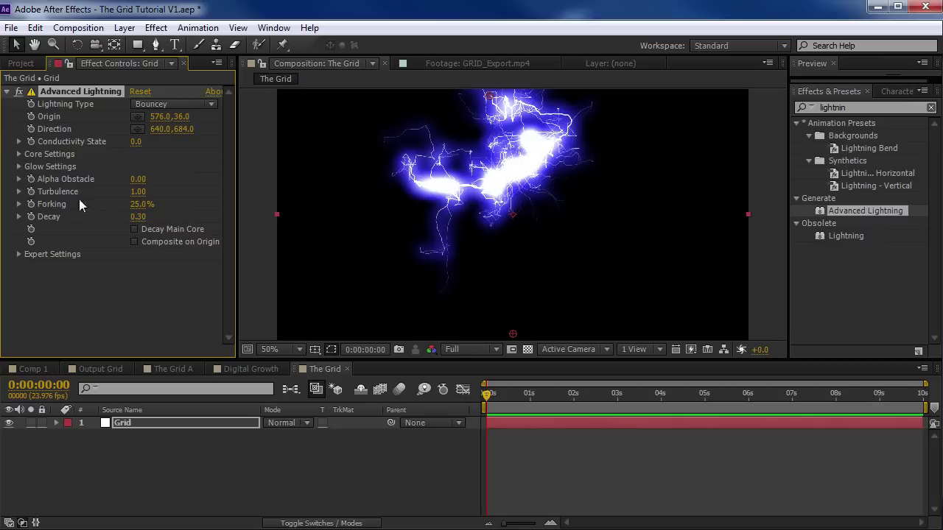
Step: Remove the lightning's glow by setting Glow Radius to 1 and Glow Opacity to 0%, and inspect the lines enlarged
{"action": "left_click", "coordinate": [19, 167]}
{"action": "left_click", "coordinate": [138, 180]}
{"action": "type", "text": "1"}
{"action": "key", "text": "Tab"}
{"action": "type", "text": "0"}
{"action": "key", "text": "Return"}
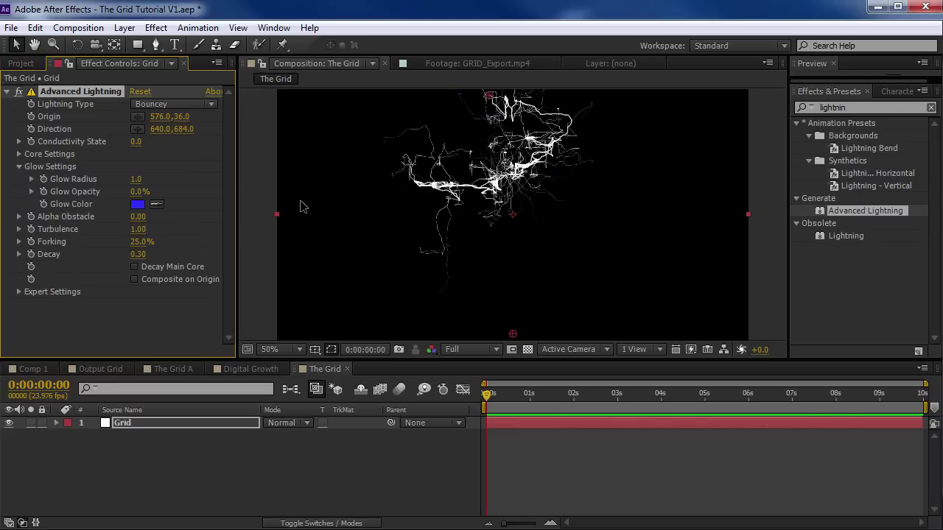
{"action": "key", "text": "grave"}
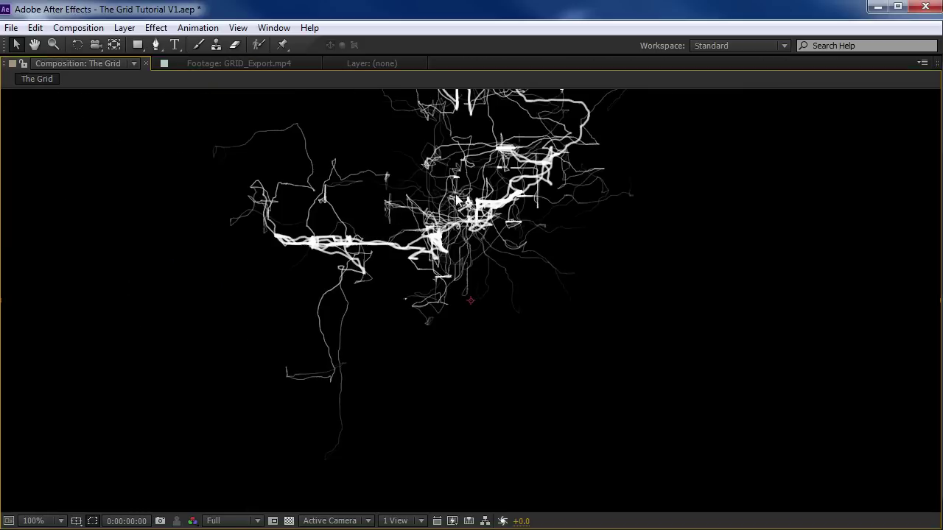
{"action": "key", "text": "grave"}
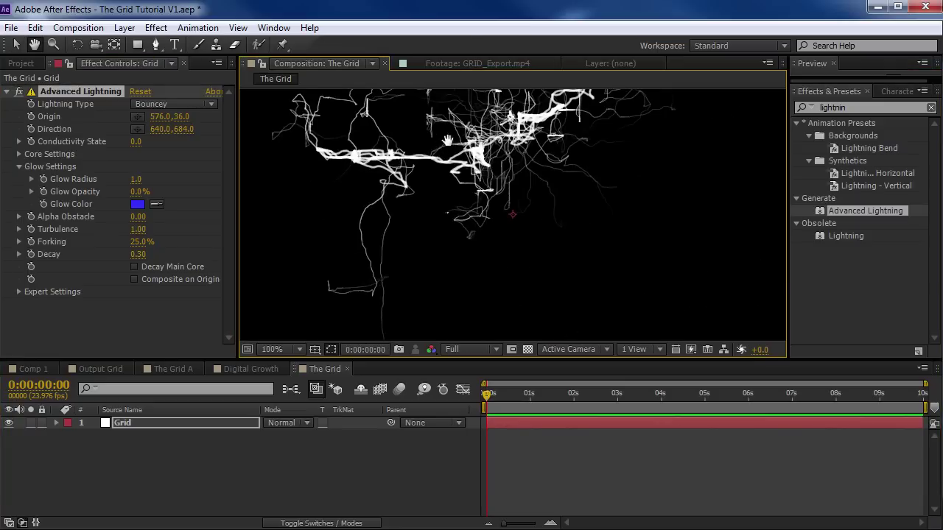
{"action": "left_click", "coordinate": [22, 167]}
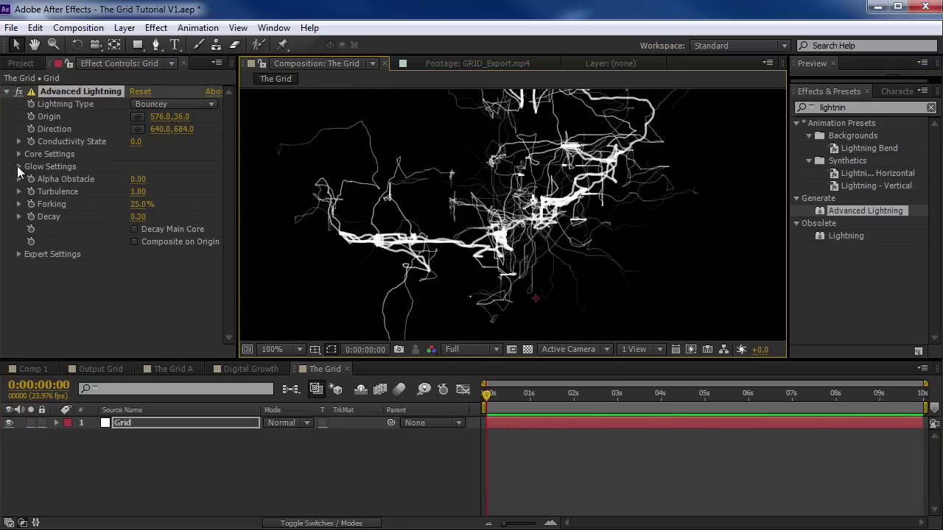
Step: Set the lightning's Complexity to 2 in the Expert Settings and check the simplified line enlarged
{"action": "left_click", "coordinate": [19, 254]}
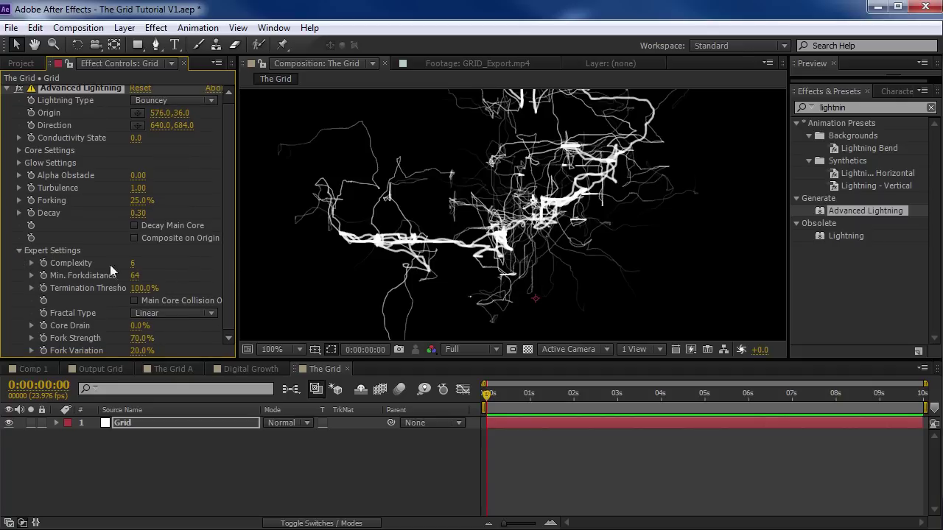
{"action": "left_click", "coordinate": [133, 263]}
{"action": "type", "text": "2"}
{"action": "key", "text": "Return"}
{"action": "key", "text": "grave"}
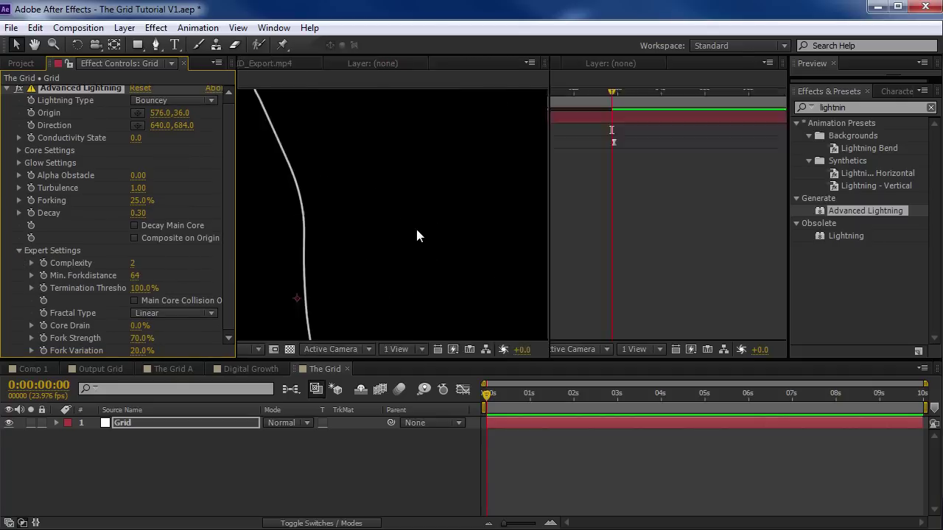
{"action": "key", "text": "grave"}
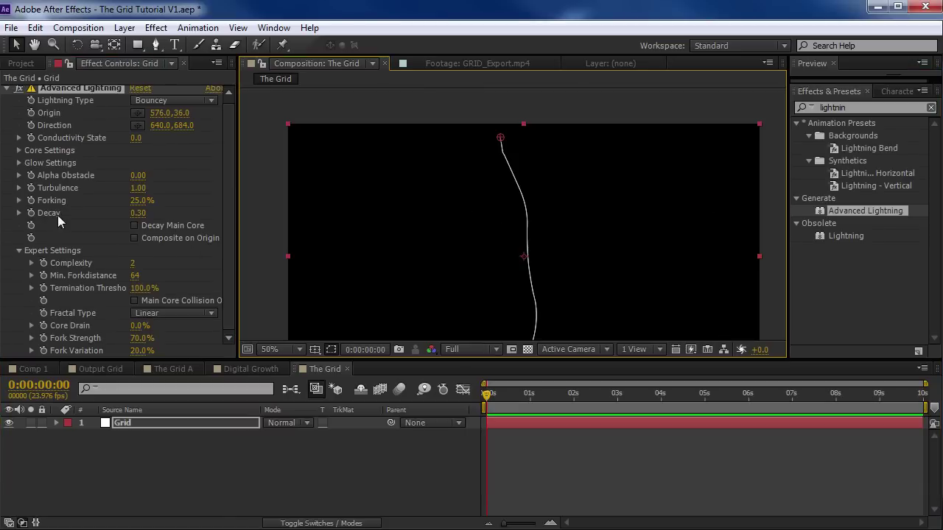
Step: Set the Advanced Lightning Turbulence to 10
{"action": "left_click", "coordinate": [138, 188]}
{"action": "type", "text": "10"}
{"action": "key", "text": "Return"}
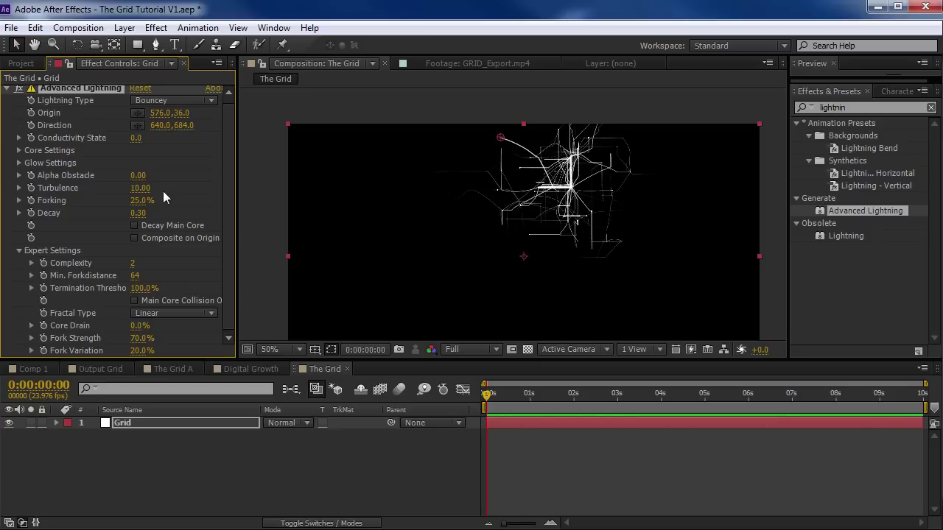
Step: Move the lightning's origin to about 690, 292 and examine the branching pattern enlarged
{"action": "key", "text": "grave"}
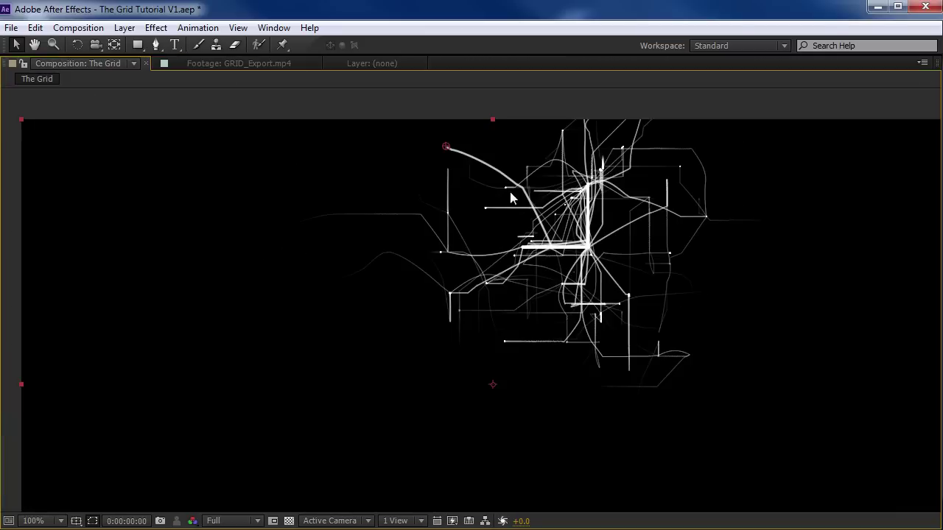
{"action": "left_click_drag", "start_coordinate": [446, 150], "coordinate": [548, 328]}
{"action": "key", "text": "grave"}
{"action": "key", "text": "space"}
{"action": "left_click_drag", "start_coordinate": [575, 260], "coordinate": [434, 146]}
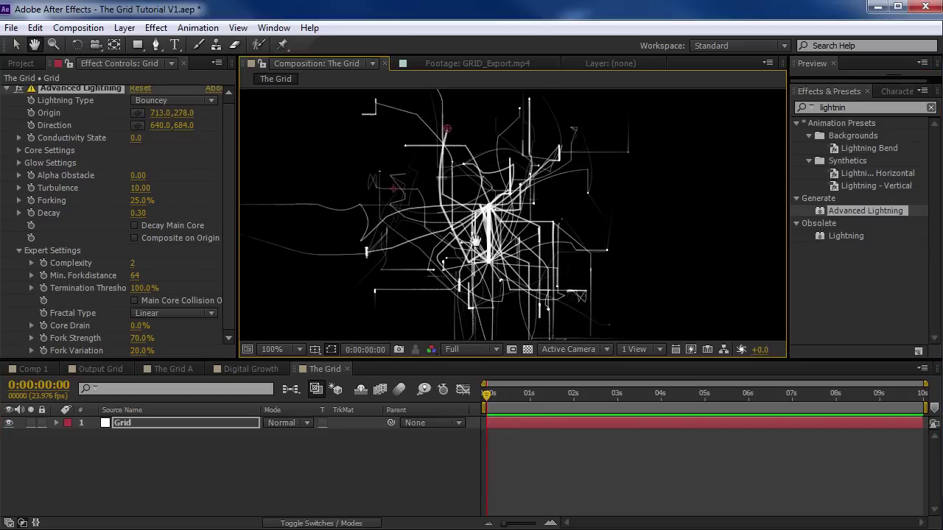
{"action": "key", "text": "v"}
{"action": "key", "text": "grave"}
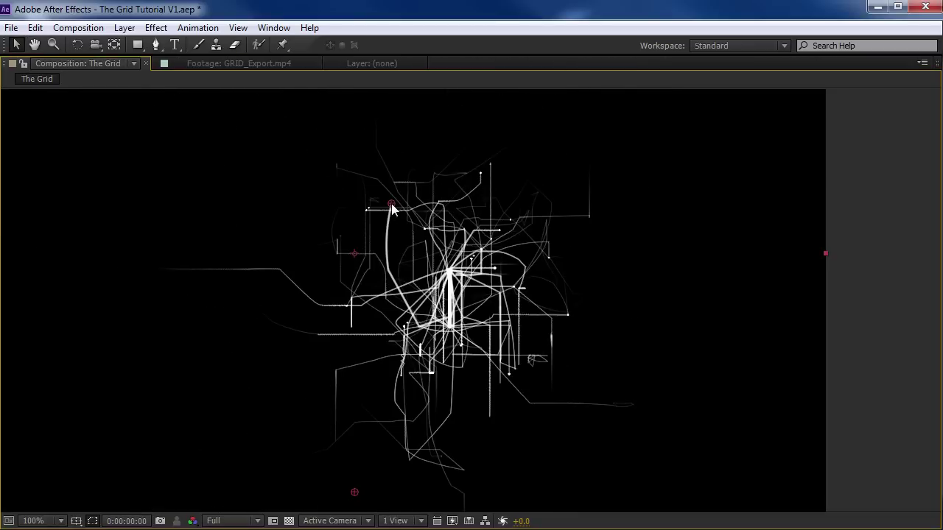
{"action": "key", "text": "grave"}
Step: Set the lightning's Forking to 35% and turn on Decay Main Core
{"action": "left_click", "coordinate": [231, 231]}
{"action": "left_click_drag", "start_coordinate": [137, 201], "coordinate": [220, 233]}
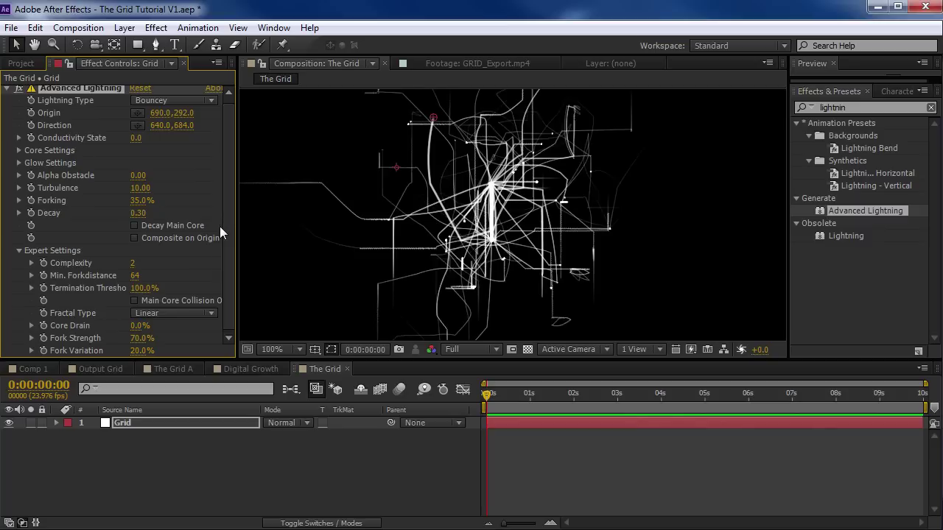
{"action": "left_click", "coordinate": [134, 225]}
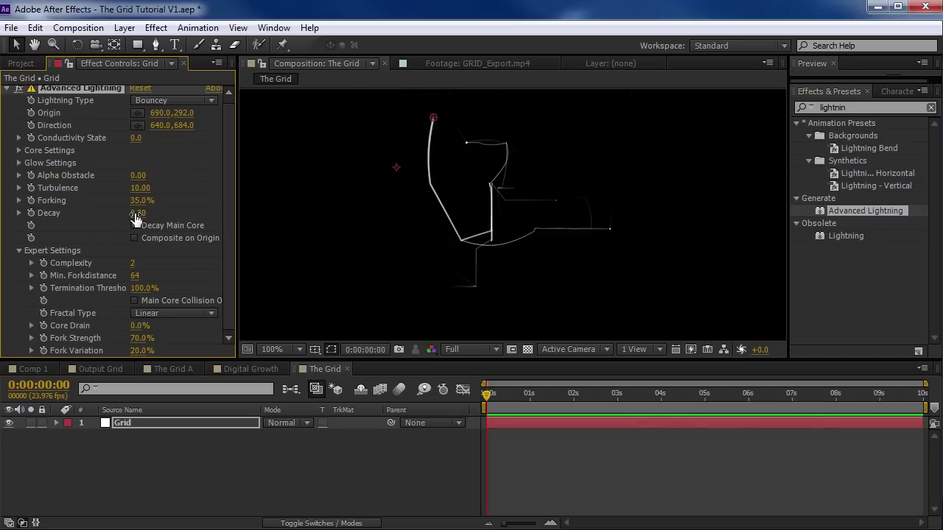
Step: Set the Advanced Lightning Decay to 0.15
{"action": "mouse_move", "coordinate": [139, 213]}
{"action": "left_mouse_down"}
{"action": "mouse_move", "coordinate": [165, 211]}
{"action": "mouse_move", "coordinate": [108, 214]}
{"action": "mouse_move", "coordinate": [140, 213]}
{"action": "mouse_move", "coordinate": [123, 214]}
{"action": "left_mouse_up"}
{"action": "left_click", "coordinate": [138, 213]}
{"action": "type", "text": "0.15"}
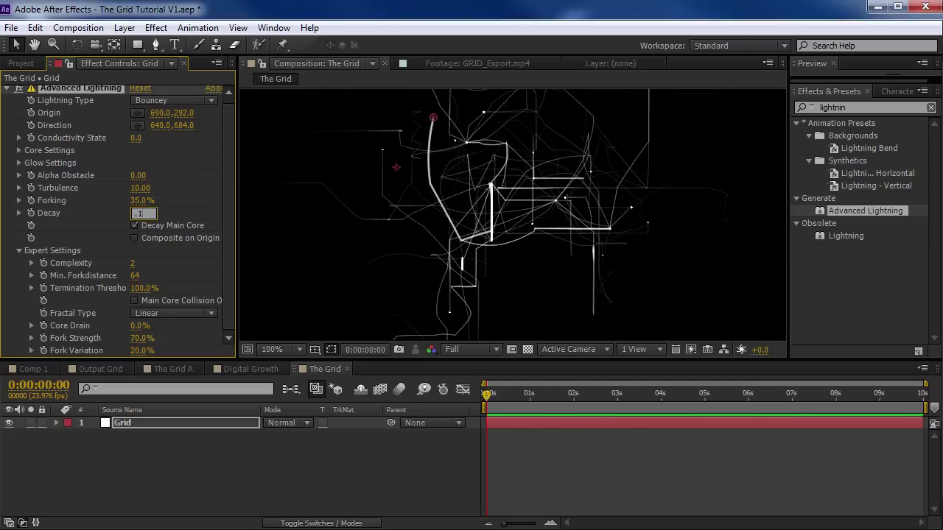
{"action": "key", "text": "Return"}
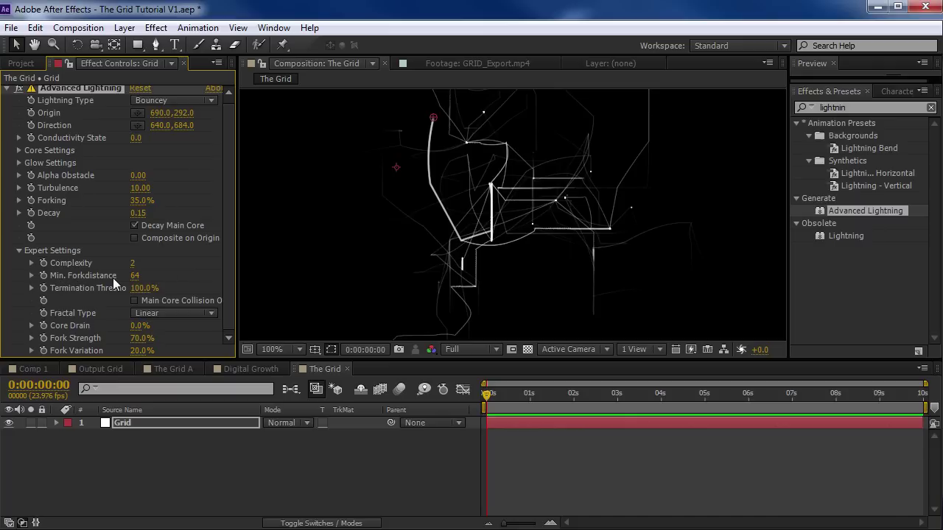
Step: Set Min. Forkdistance to 8 and Fork Strength to 77% in the Expert Settings
{"action": "left_click_drag", "start_coordinate": [134, 276], "coordinate": [103, 271]}
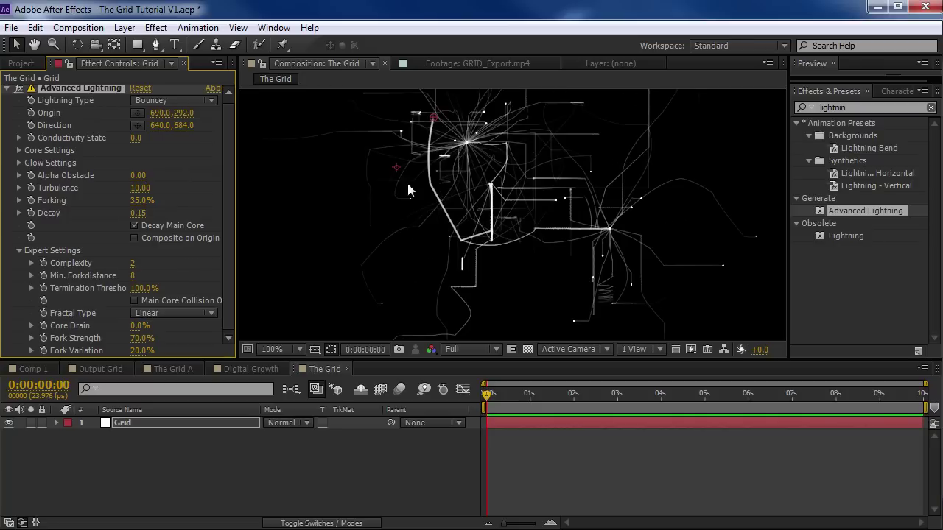
{"action": "left_click_drag", "start_coordinate": [140, 346], "coordinate": [203, 333]}
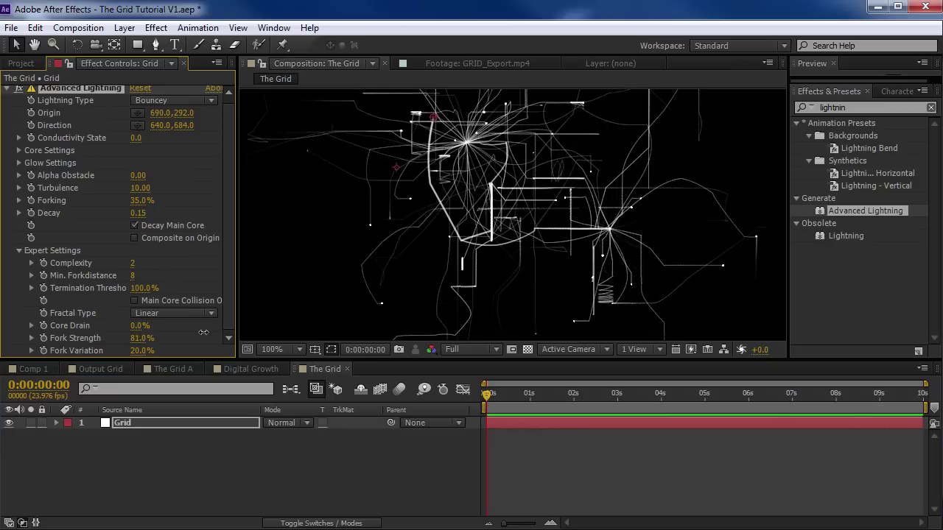
Step: Reposition the lightning's origin at about 839, 358 in the enlarged composition view
{"action": "key", "text": "grave"}
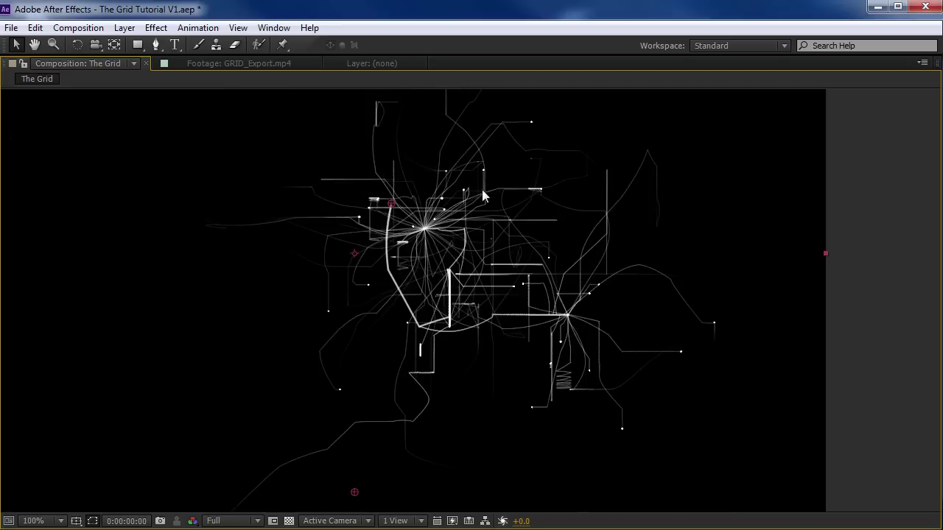
{"action": "left_click_drag", "start_coordinate": [386, 208], "coordinate": [501, 255]}
{"action": "key", "text": "grave"}
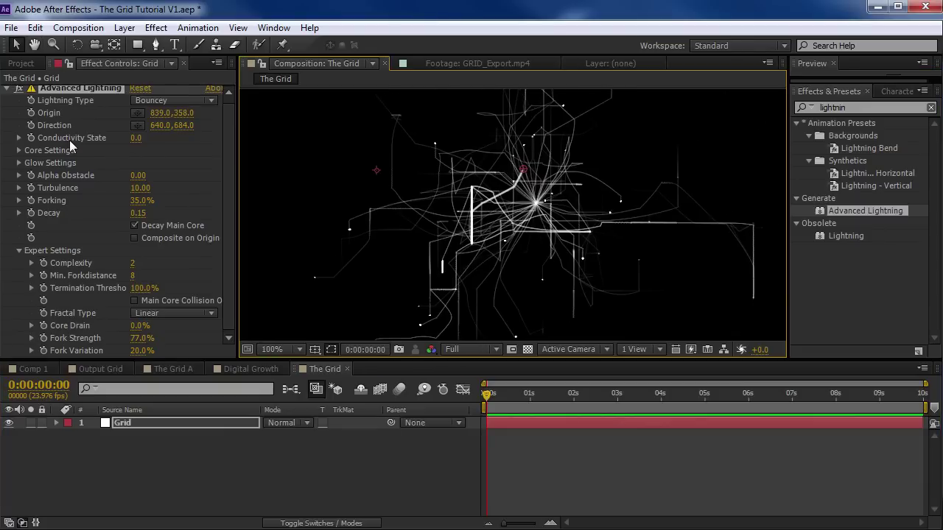
Step: Set the lightning's Conductivity State to 5.5 to vary the branch pattern, and inspect it up close
{"action": "left_click_drag", "start_coordinate": [135, 137], "coordinate": [156, 134]}
{"action": "scroll", "coordinate": [557, 207], "scroll_direction": "down", "scroll_amount": 1}
{"action": "left_click_drag", "start_coordinate": [459, 174], "coordinate": [514, 198]}
{"action": "left_click_drag", "start_coordinate": [136, 138], "coordinate": [140, 137]}
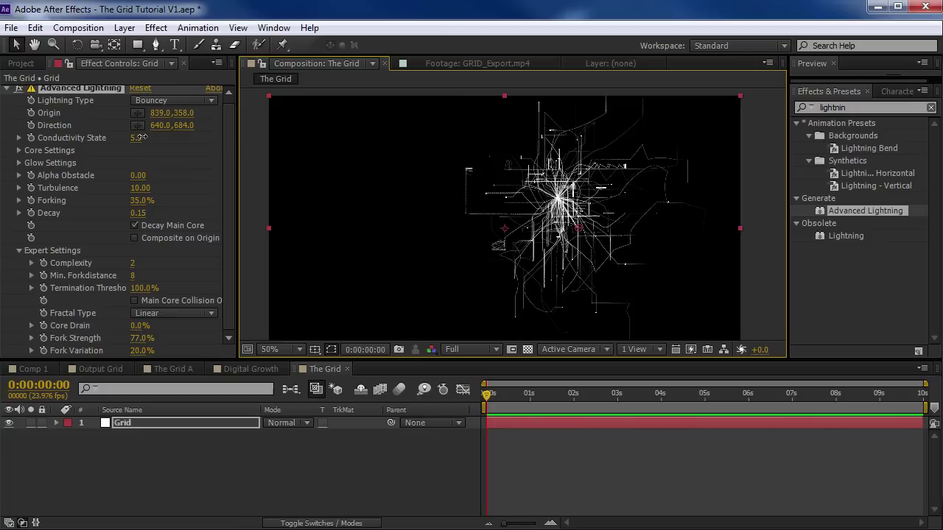
{"action": "key", "text": "period"}
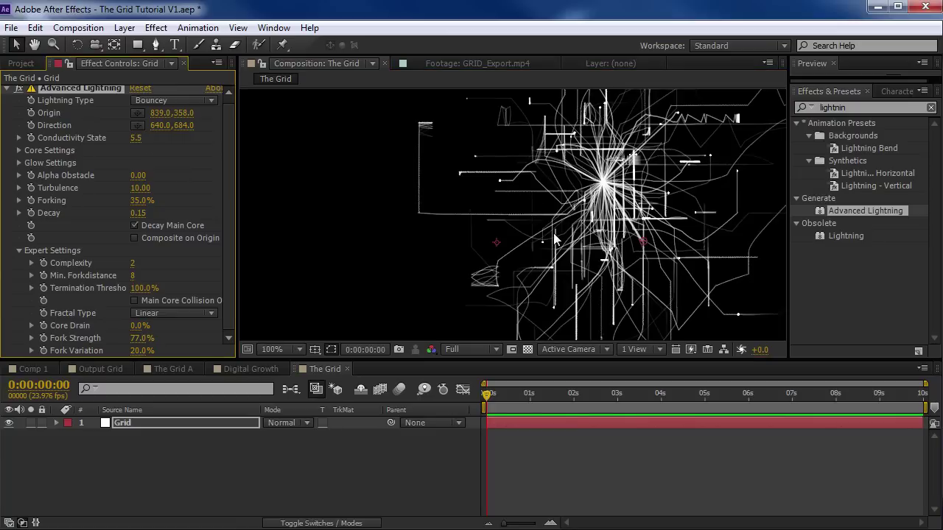
Step: Set Min. Forkdistance to 34 and check the thinned-out branches enlarged
{"action": "left_click_drag", "start_coordinate": [133, 275], "coordinate": [425, 272]}
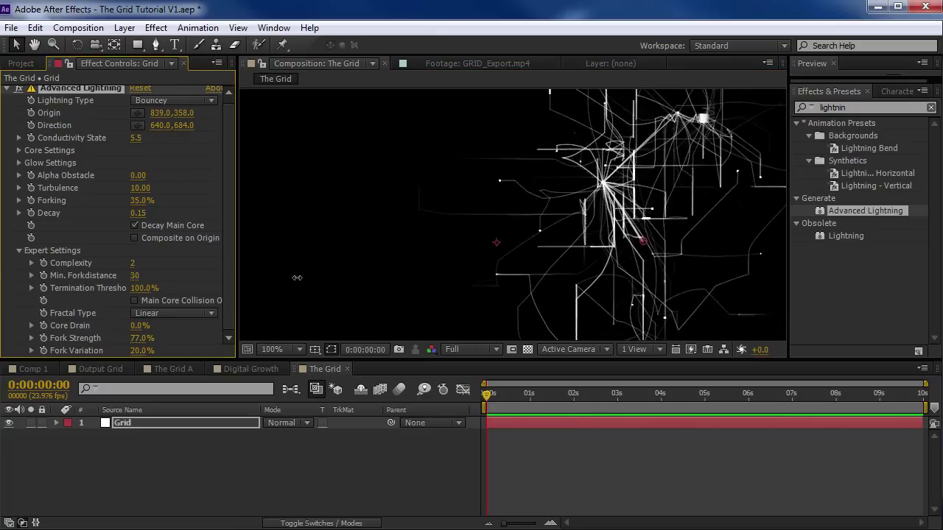
{"action": "key", "text": "grave"}
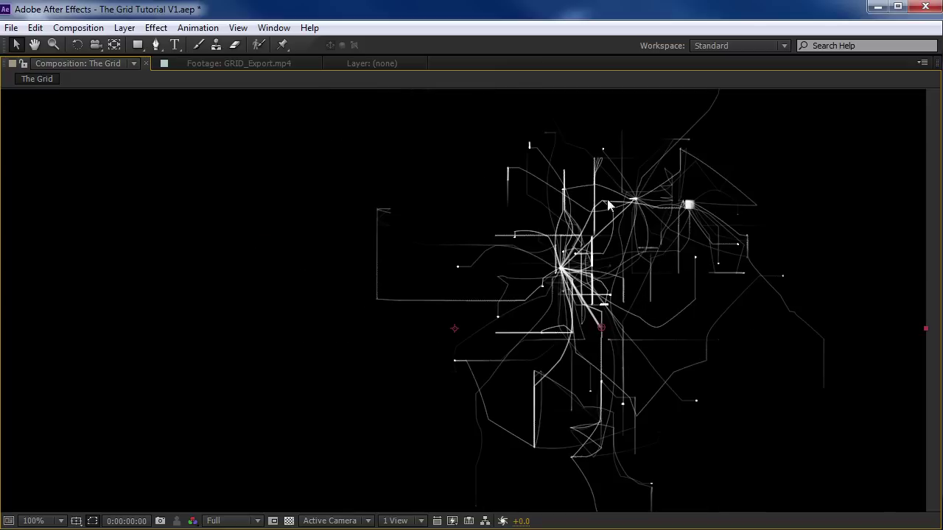
{"action": "key", "text": "grave"}
{"action": "key", "text": "comma"}
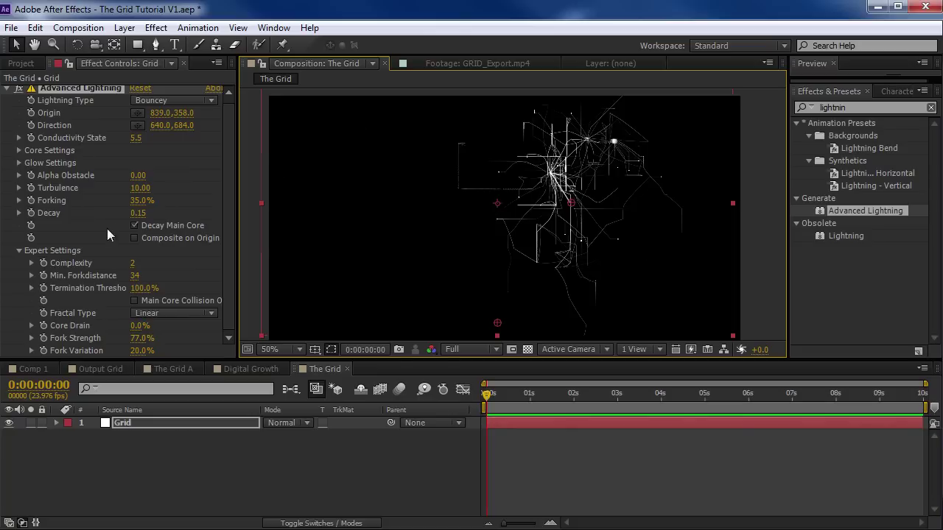
Step: Animate the lightning's Decay from 2.92 at the start to 0.15 just past two seconds, and preview the growth
{"action": "left_click", "coordinate": [32, 215]}
{"action": "key", "text": "u"}
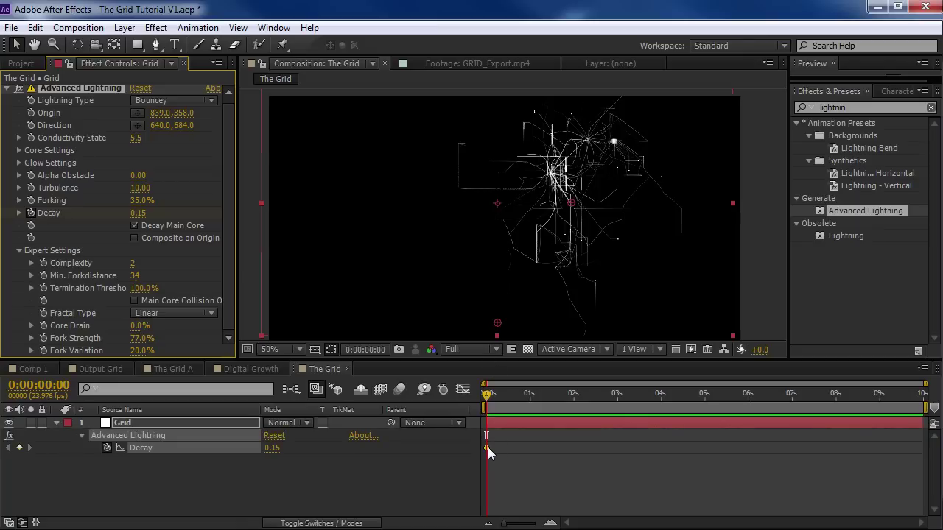
{"action": "mouse_move", "coordinate": [138, 213]}
{"action": "left_mouse_down"}
{"action": "mouse_move", "coordinate": [158, 212]}
{"action": "mouse_move", "coordinate": [230, 257]}
{"action": "left_mouse_up"}
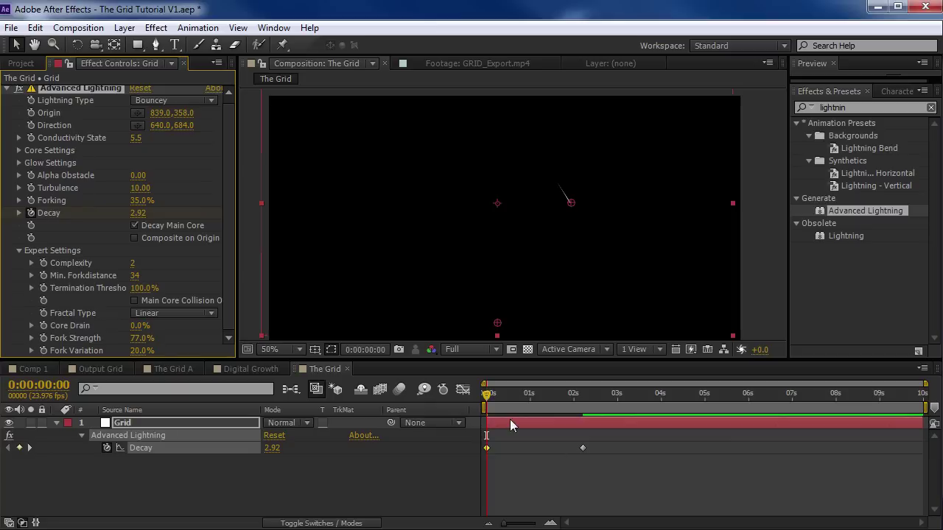
{"action": "left_click_drag", "start_coordinate": [489, 394], "coordinate": [578, 411]}
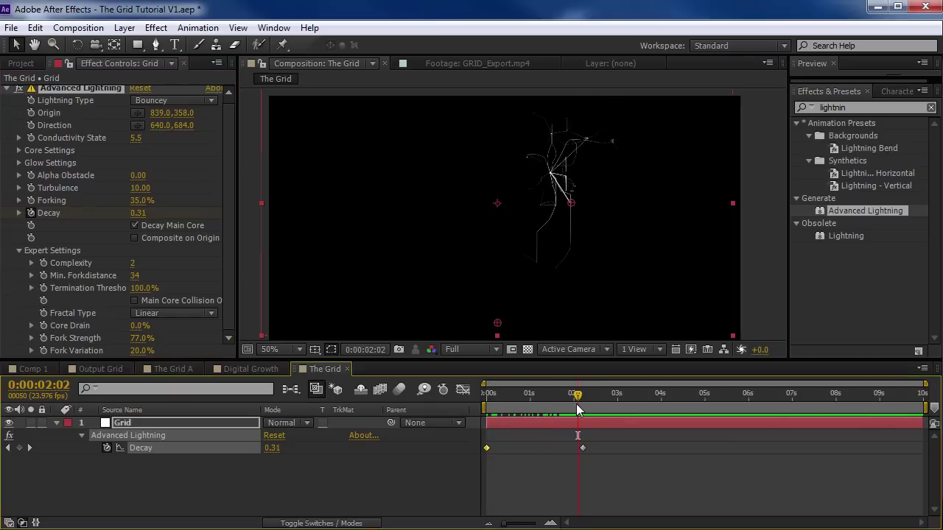
Step: Apply Easy Ease to both Decay keyframes and shape the value curve to drop steeply at first and level off
{"action": "left_click", "coordinate": [463, 391]}
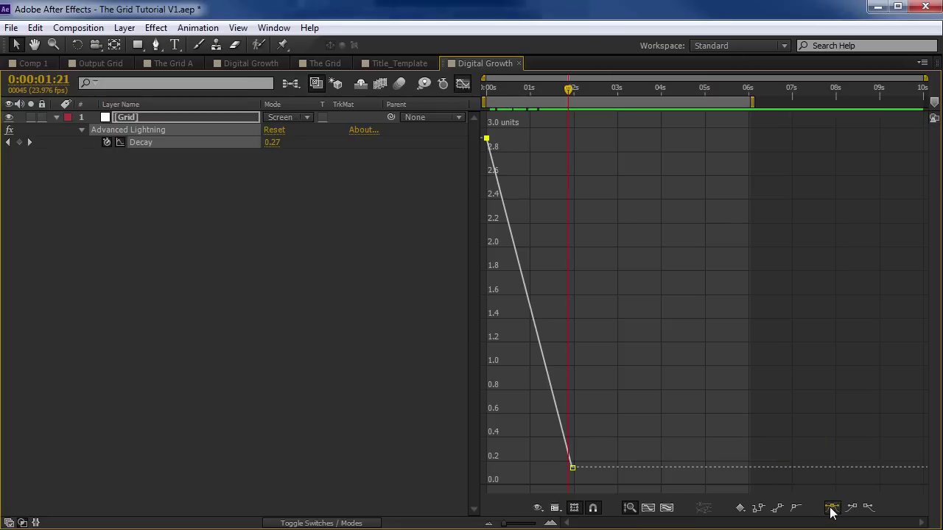
{"action": "left_click", "coordinate": [831, 508]}
{"action": "left_click_drag", "start_coordinate": [515, 138], "coordinate": [523, 479]}
{"action": "left_click", "coordinate": [571, 457]}
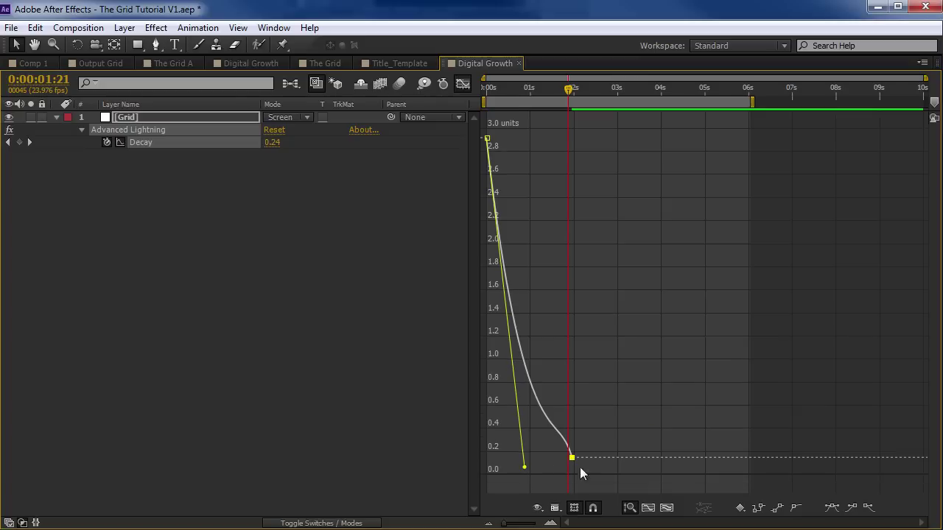
{"action": "left_click", "coordinate": [833, 508]}
{"action": "left_click_drag", "start_coordinate": [524, 470], "coordinate": [503, 467]}
{"action": "left_click_drag", "start_coordinate": [490, 92], "coordinate": [545, 101]}
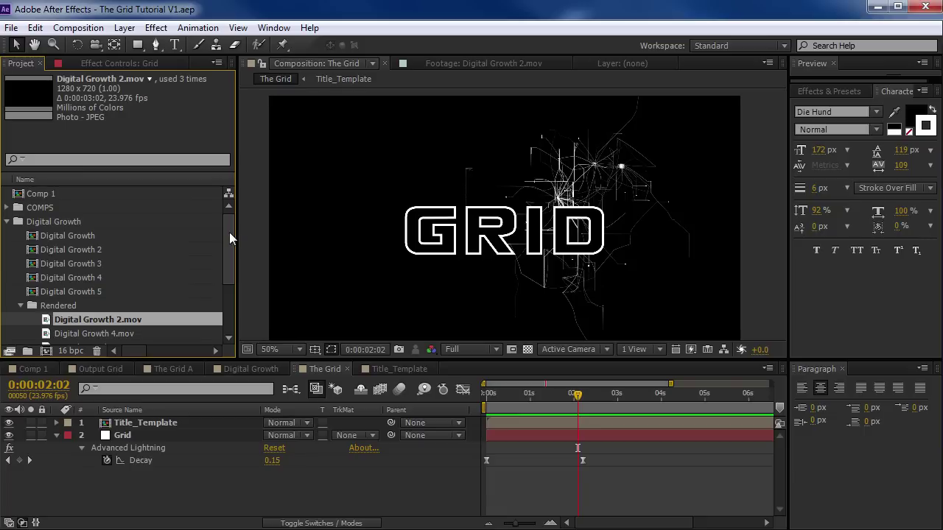
Step: Open the rendered Digital Growth 2.mov footage and scrub through it to examine the finished look
{"action": "scroll", "coordinate": [229, 235], "scroll_direction": "down", "scroll_amount": 3}
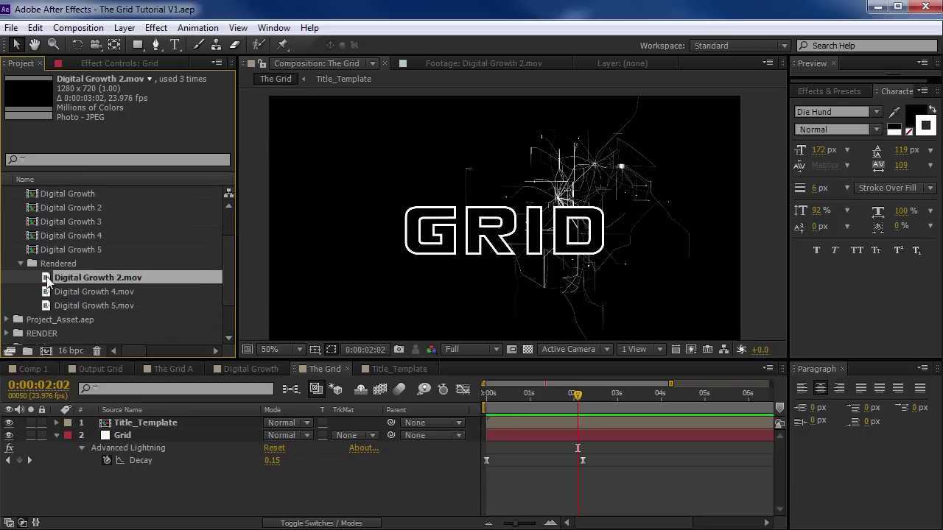
{"action": "double_click", "coordinate": [47, 280]}
{"action": "left_click_drag", "start_coordinate": [672, 318], "coordinate": [383, 318]}
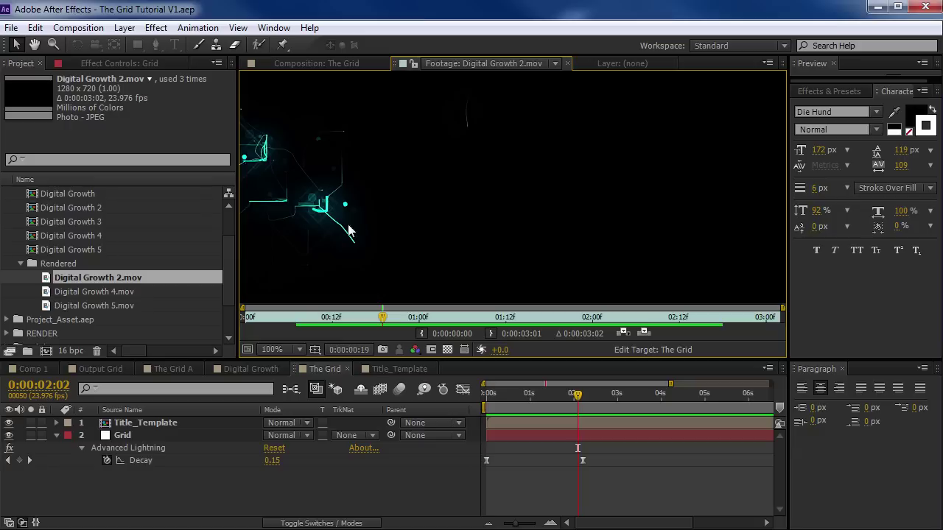
Step: Pre-compose the Grid layer as "Digital Growth", moving all attributes into the new composition
{"action": "left_click", "coordinate": [118, 438]}
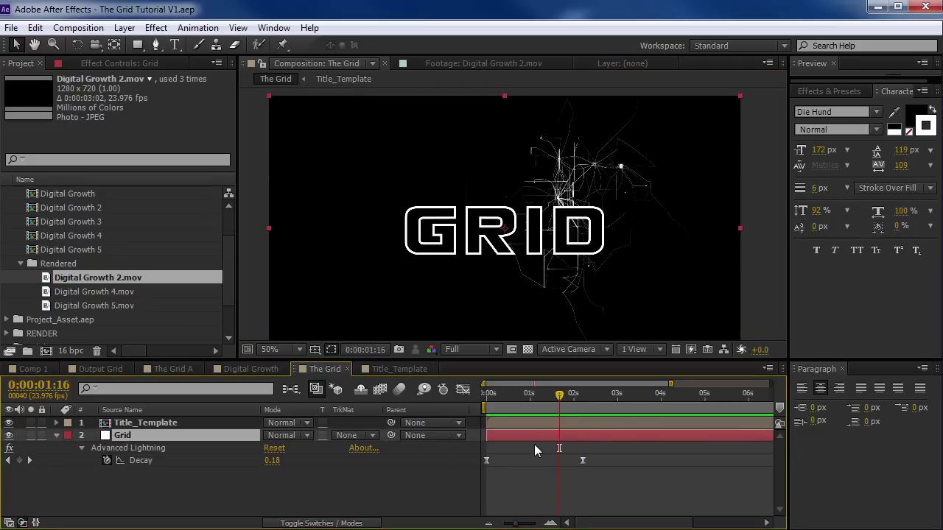
{"action": "left_click", "coordinate": [124, 28]}
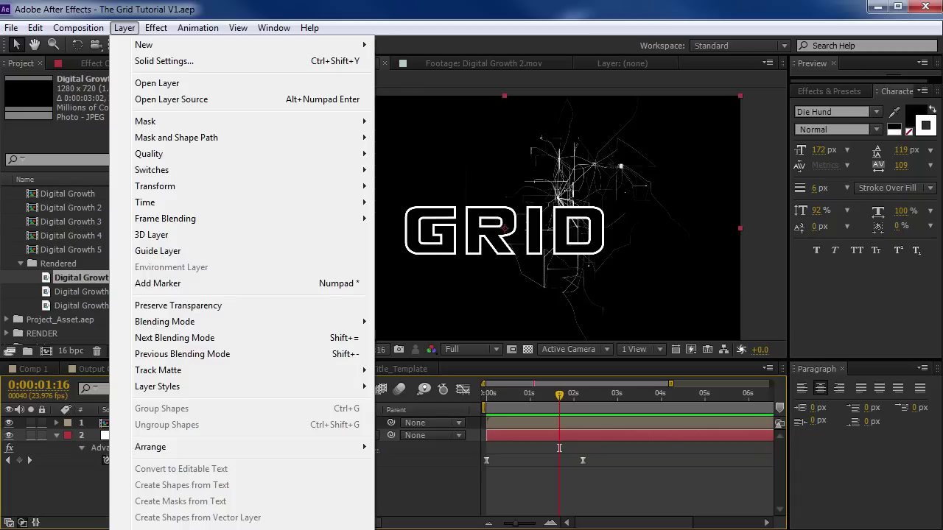
{"action": "key", "text": "ctrl+shift+c"}
{"action": "left_click", "coordinate": [313, 292]}
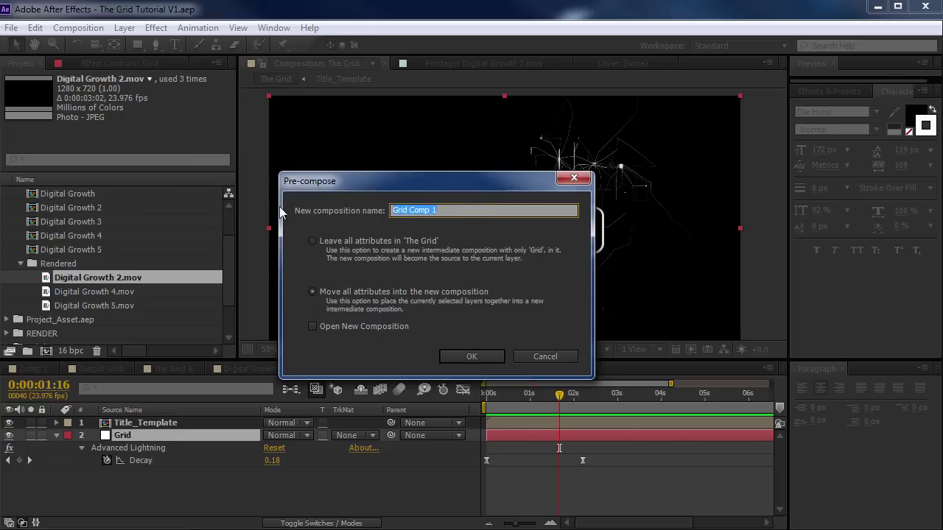
{"action": "type", "text": "Digital Growth"}
{"action": "left_click", "coordinate": [470, 356]}
Step: Change the Digital Growth layer's label color to Blue
{"action": "left_click", "coordinate": [135, 452]}
{"action": "left_click", "coordinate": [112, 437]}
{"action": "left_click", "coordinate": [72, 435]}
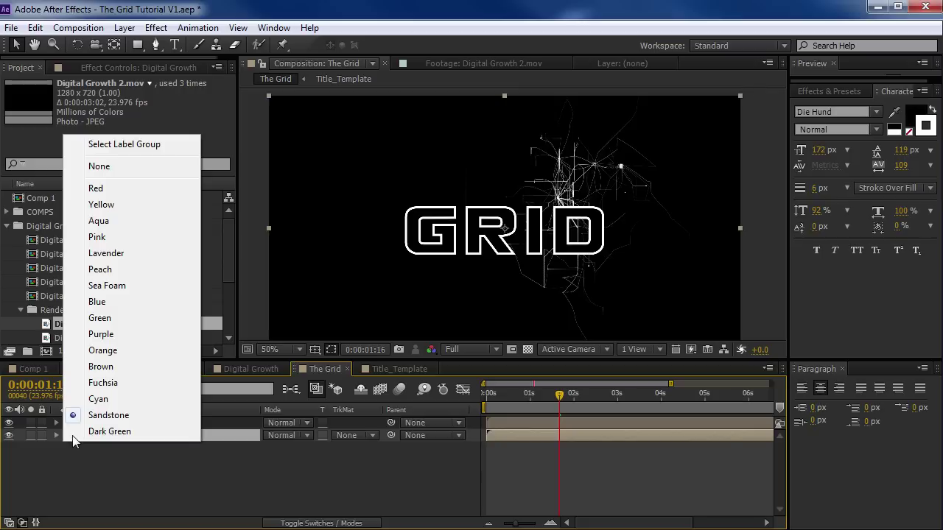
{"action": "left_click", "coordinate": [103, 301]}
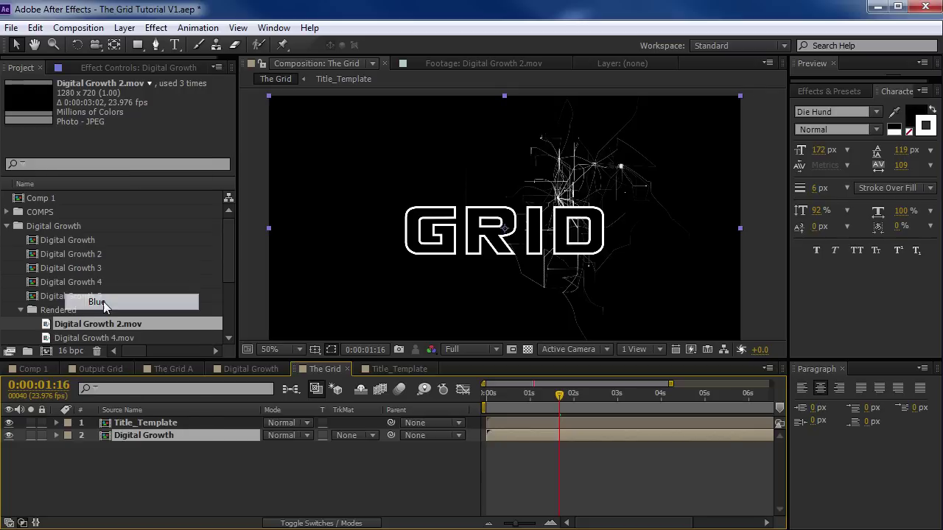
Step: Open the Digital Growth composition, scale down its Grid layer and place it in the left half of the frame
{"action": "double_click", "coordinate": [136, 436]}
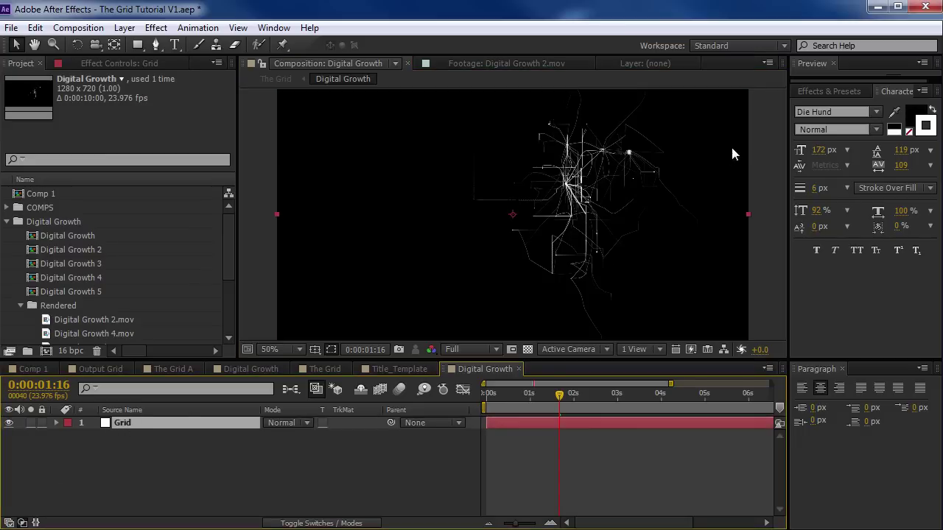
{"action": "left_click_drag", "start_coordinate": [603, 189], "coordinate": [453, 213]}
{"action": "left_click_drag", "start_coordinate": [599, 106], "coordinate": [537, 140]}
{"action": "left_click_drag", "start_coordinate": [422, 227], "coordinate": [428, 208]}
Step: Move the Grid layer's ending Decay keyframe earlier, to about two seconds
{"action": "left_click_drag", "start_coordinate": [500, 397], "coordinate": [573, 401]}
{"action": "key", "text": "u"}
{"action": "left_click", "coordinate": [582, 449]}
Step: Steepen the start of the Decay value curve in the Graph Editor and preview the growth over two seconds
{"action": "left_click", "coordinate": [462, 390]}
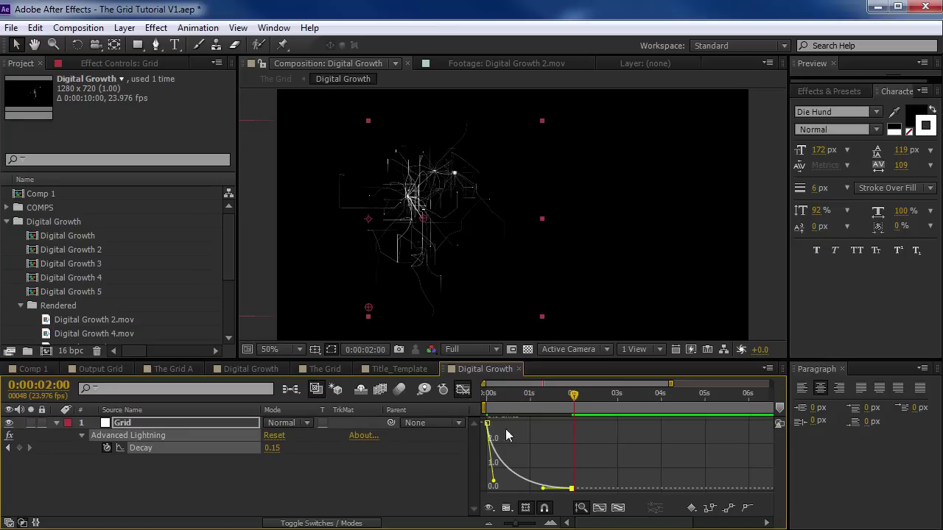
{"action": "left_click_drag", "start_coordinate": [493, 481], "coordinate": [488, 481]}
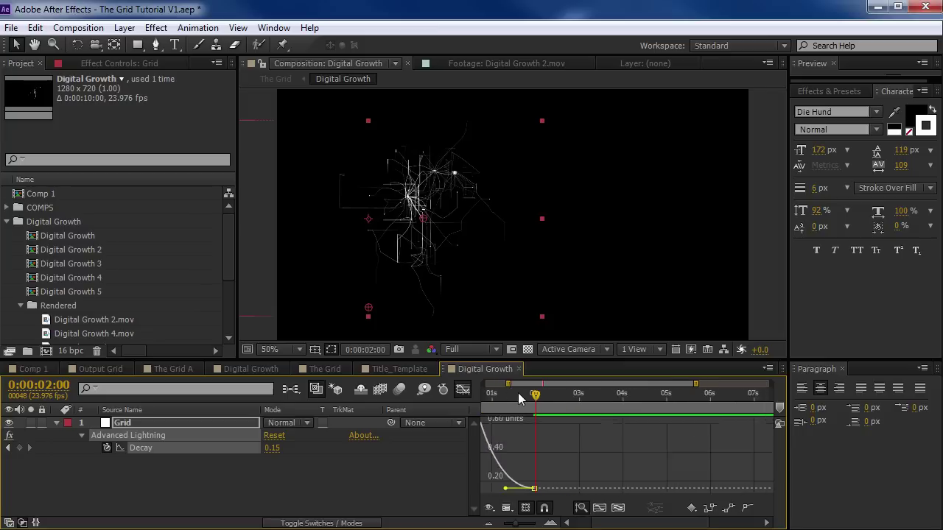
{"action": "left_click", "coordinate": [470, 391]}
{"action": "left_click_drag", "start_coordinate": [489, 393], "coordinate": [574, 447]}
Step: Set the Grid layer's blending mode to Screen
{"action": "left_click", "coordinate": [579, 433]}
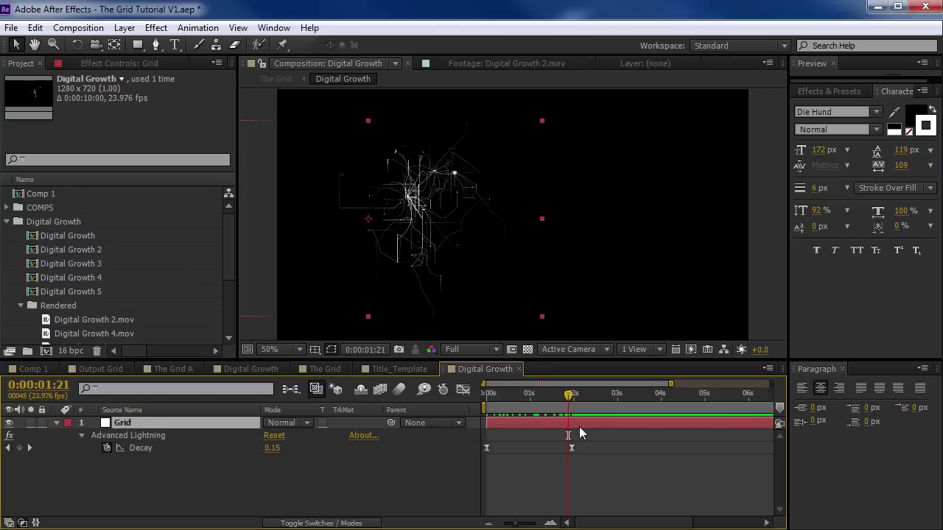
{"action": "left_click", "coordinate": [291, 418]}
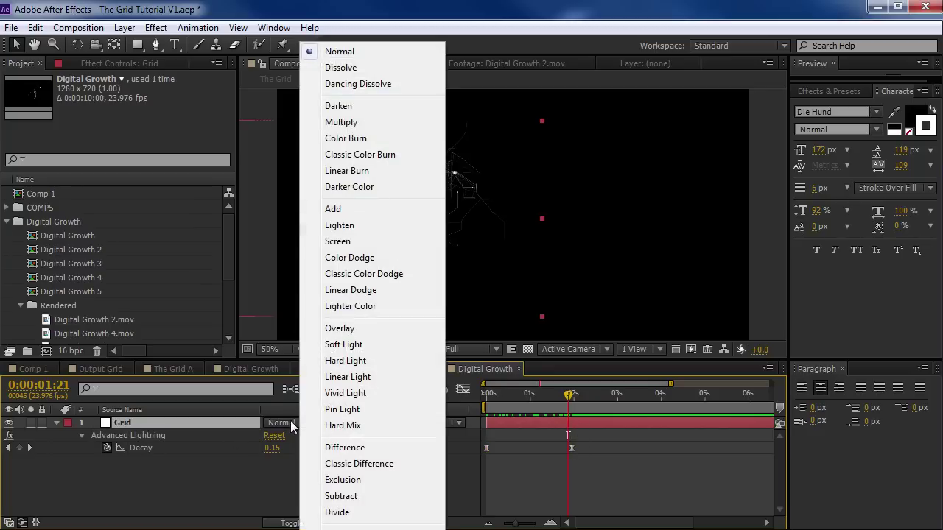
{"action": "left_click", "coordinate": [338, 243]}
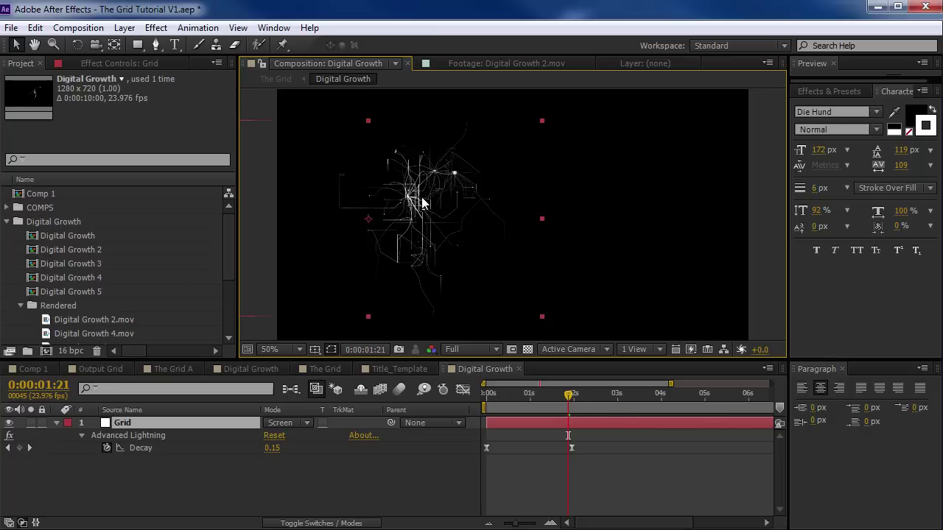
Step: Duplicate the Grid layer, offset the copy to the right of the original and set its Conductivity State to 7.0
{"action": "left_click", "coordinate": [34, 28]}
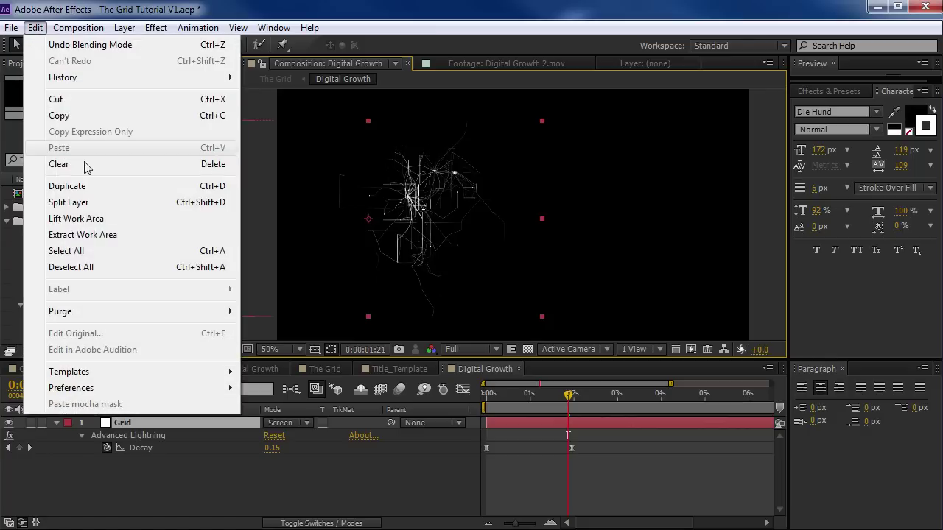
{"action": "left_click", "coordinate": [73, 186]}
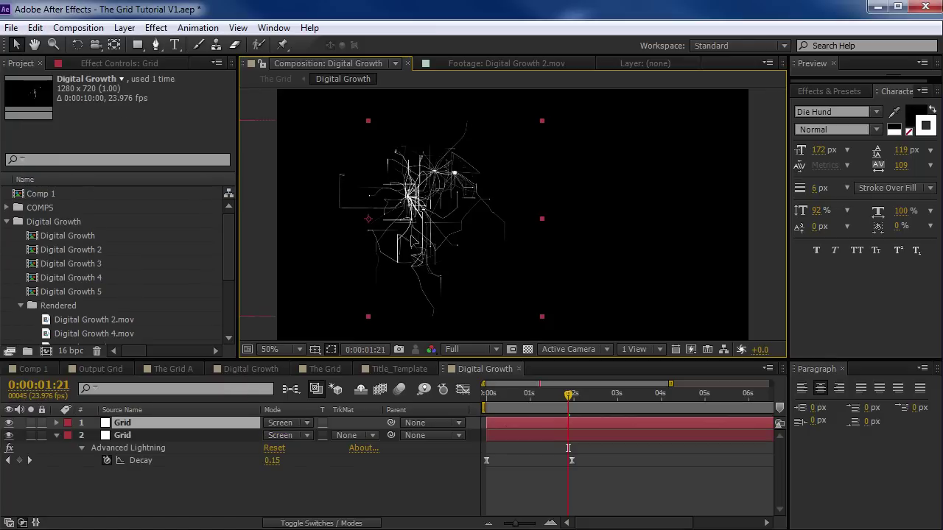
{"action": "left_click", "coordinate": [125, 65]}
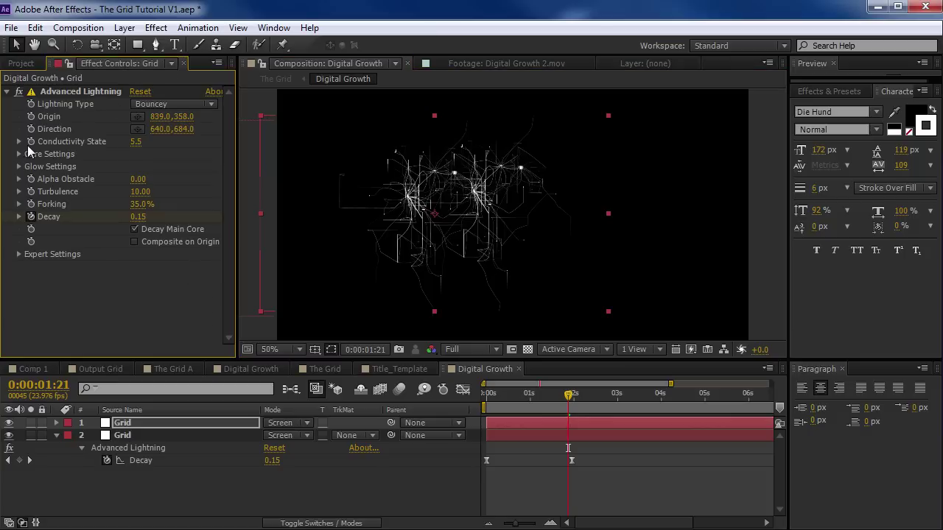
{"action": "left_click_drag", "start_coordinate": [134, 143], "coordinate": [143, 143]}
Step: Delay the duplicate Grid layer to start at about one second and position it over the original's upper branches
{"action": "mouse_move", "coordinate": [561, 405]}
{"action": "left_mouse_down"}
{"action": "mouse_move", "coordinate": [525, 406]}
{"action": "mouse_move", "coordinate": [544, 408]}
{"action": "left_mouse_up"}
{"action": "left_click_drag", "start_coordinate": [497, 425], "coordinate": [522, 425]}
{"action": "left_click_drag", "start_coordinate": [497, 396], "coordinate": [558, 402]}
{"action": "left_click_drag", "start_coordinate": [495, 221], "coordinate": [471, 219]}
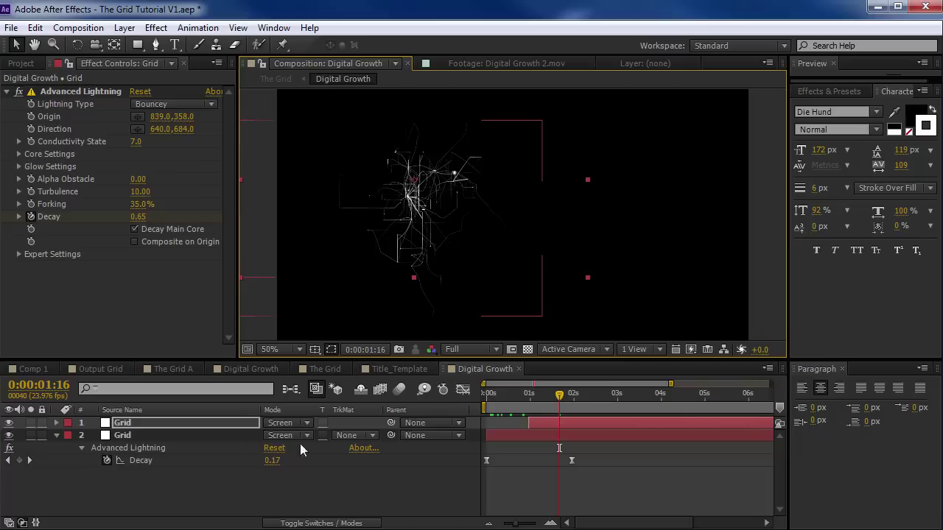
Step: Scale the duplicate Grid layer to 63.9% and place it so its growth continues from the original's branches
{"action": "key", "text": "s"}
{"action": "left_click_drag", "start_coordinate": [306, 435], "coordinate": [297, 435]}
{"action": "left_click_drag", "start_coordinate": [543, 408], "coordinate": [624, 410]}
{"action": "mouse_move", "coordinate": [476, 186]}
{"action": "left_mouse_down"}
{"action": "mouse_move", "coordinate": [483, 195]}
{"action": "mouse_move", "coordinate": [487, 186]}
{"action": "left_mouse_up"}
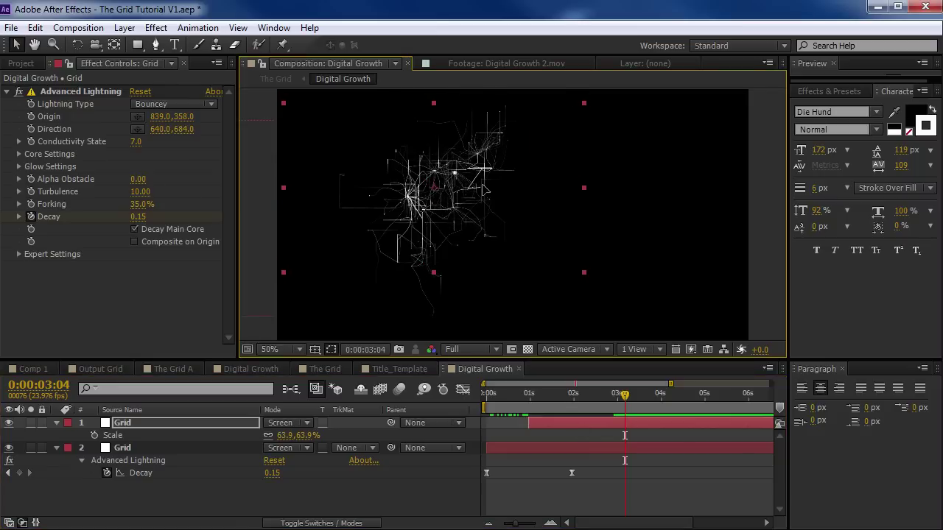
{"action": "left_click_drag", "start_coordinate": [552, 403], "coordinate": [604, 414]}
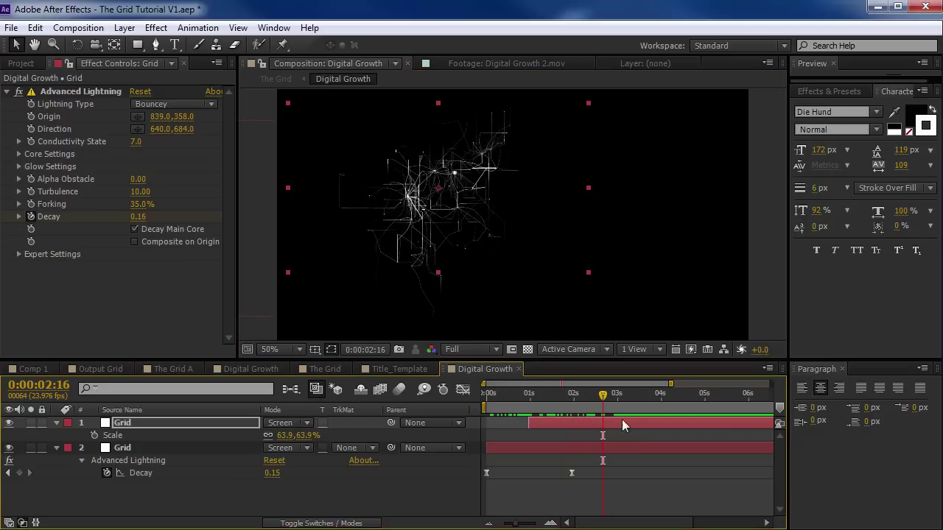
Step: Duplicate the scaled Grid layer, move the new copy farther right and set its Conductivity State to 9.0
{"action": "left_click", "coordinate": [611, 422]}
{"action": "key", "text": "ctrl+d"}
{"action": "left_click_drag", "start_coordinate": [465, 197], "coordinate": [536, 208]}
{"action": "left_click_drag", "start_coordinate": [136, 142], "coordinate": [149, 138]}
Step: Set the newest Grid layer's lightning Direction to 1162.8, 630.8 and Origin to 648.0, 370.5, and join it to the existing branches
{"action": "left_click_drag", "start_coordinate": [508, 276], "coordinate": [632, 263]}
{"action": "left_click_drag", "start_coordinate": [556, 199], "coordinate": [511, 201]}
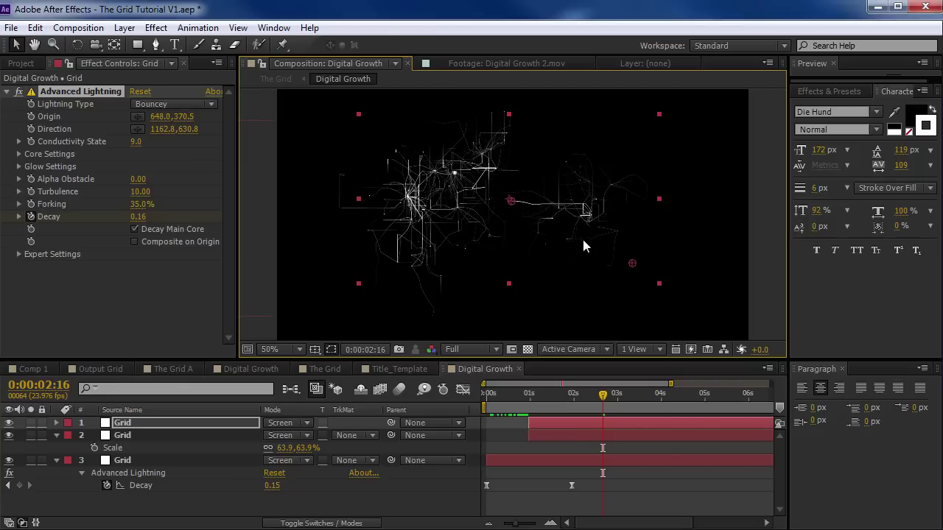
{"action": "scroll", "coordinate": [578, 229], "scroll_direction": "up", "scroll_amount": 1}
{"action": "key", "text": "grave"}
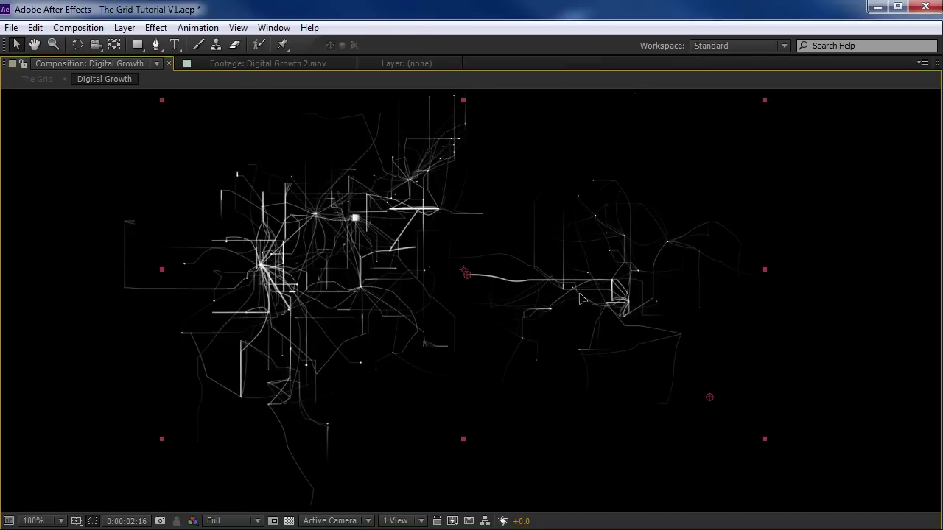
{"action": "scroll", "coordinate": [582, 298], "scroll_direction": "down", "scroll_amount": 2}
{"action": "key", "text": "grave"}
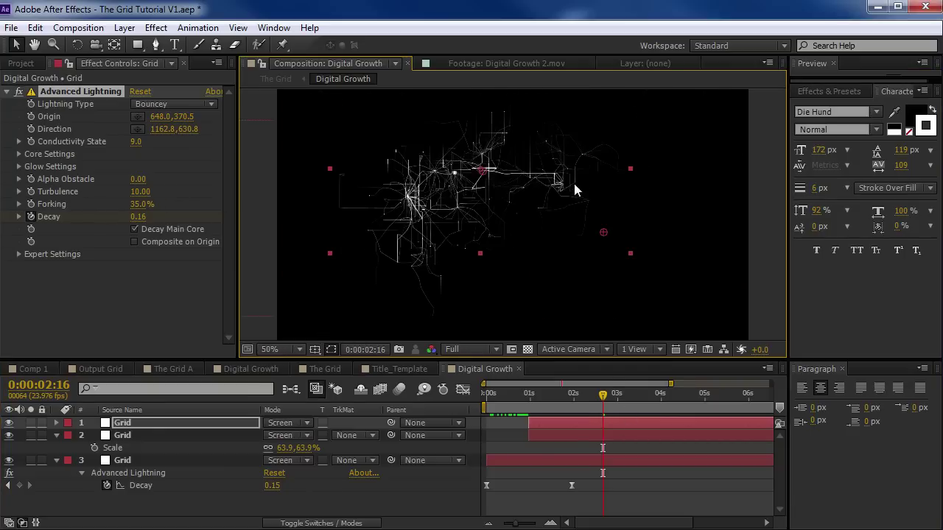
Step: Solo the newest Grid layer and set its Advanced Lightning Complexity to 3 in the Expert Settings
{"action": "scroll", "coordinate": [570, 209], "scroll_direction": "up", "scroll_amount": 2}
{"action": "key", "text": "h"}
{"action": "left_click_drag", "start_coordinate": [555, 248], "coordinate": [526, 281]}
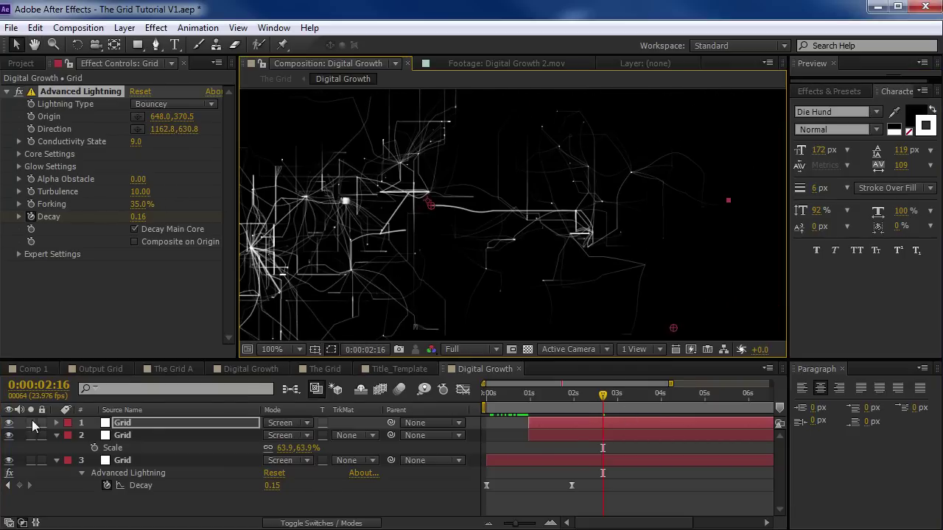
{"action": "left_click", "coordinate": [31, 422]}
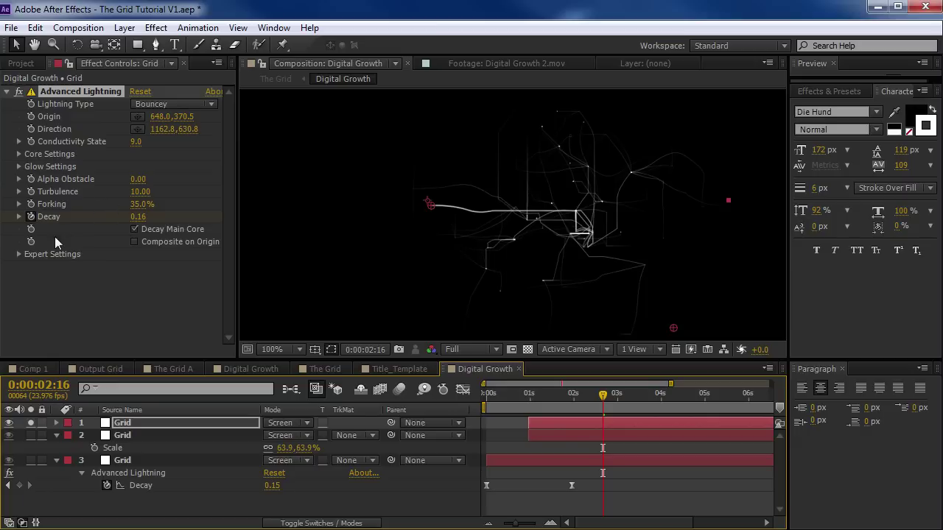
{"action": "left_click", "coordinate": [17, 254]}
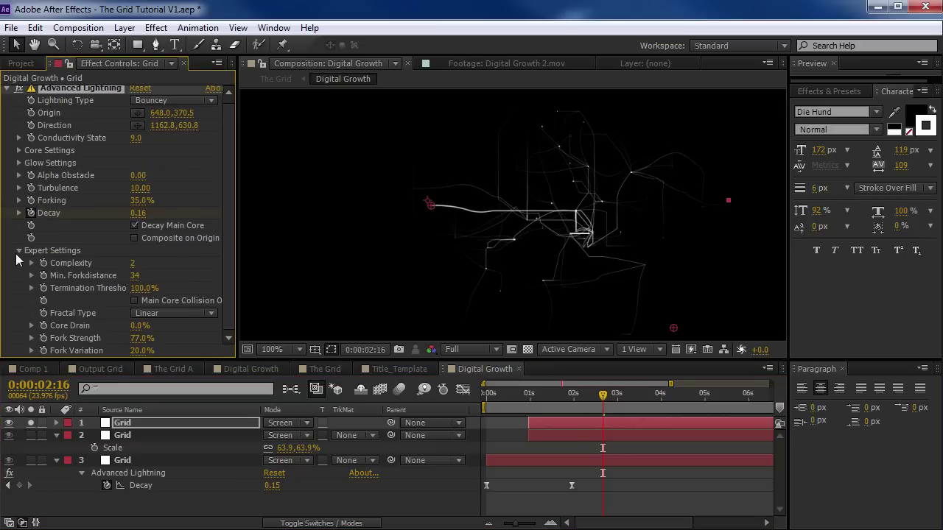
{"action": "left_click", "coordinate": [11, 27]}
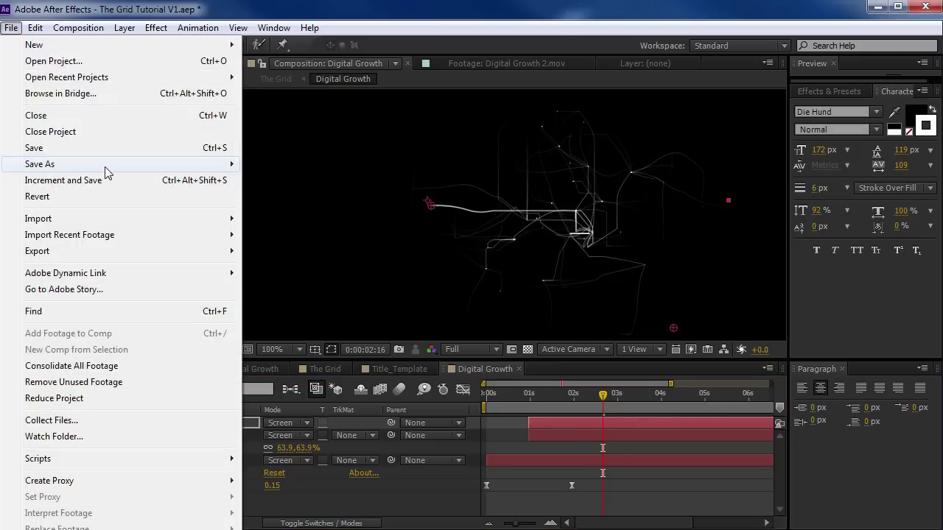
{"action": "left_click", "coordinate": [222, 11]}
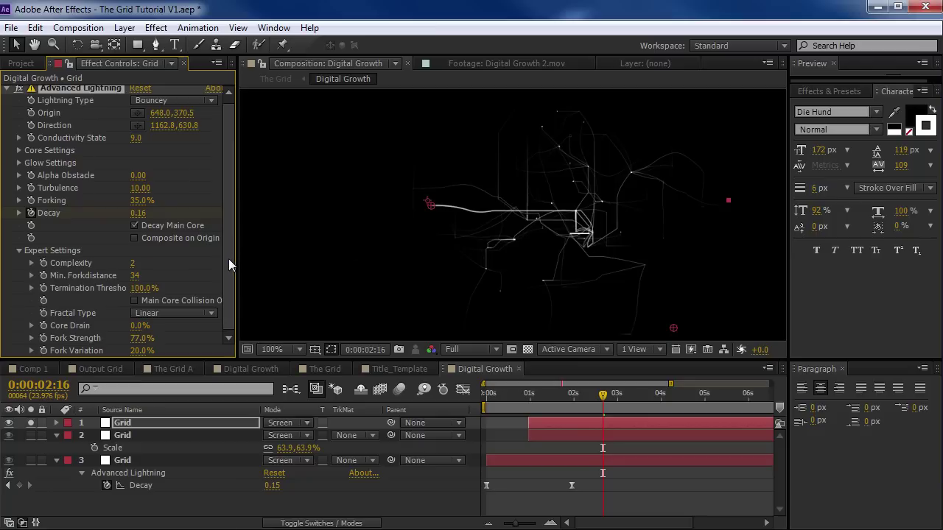
{"action": "left_click", "coordinate": [133, 263]}
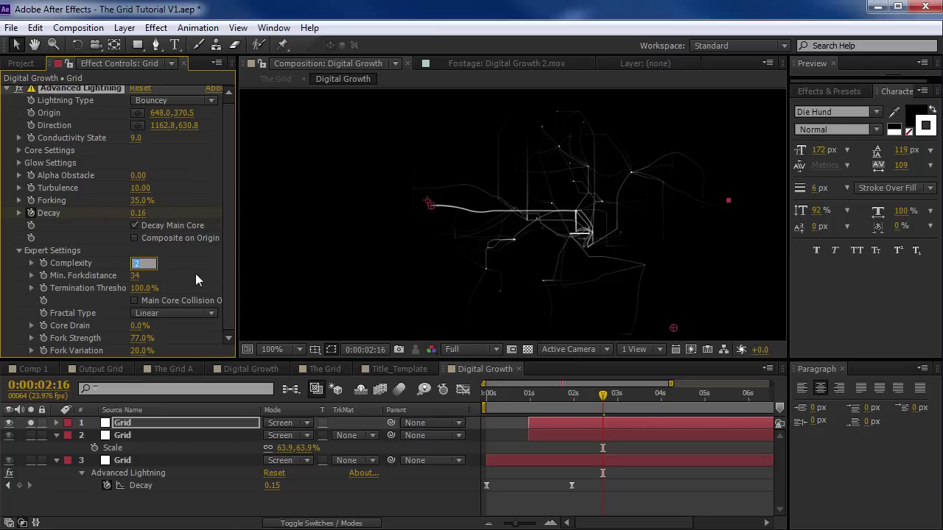
{"action": "type", "text": "3"}
{"action": "key", "text": "Return"}
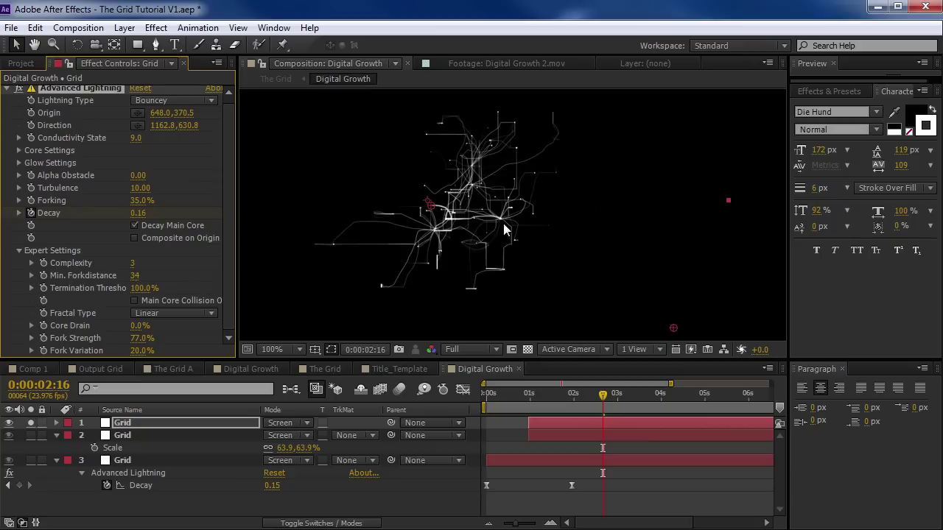
Step: Set the soloed Grid layer's Min. Forkdistance to 64 and turn its solo off
{"action": "left_click_drag", "start_coordinate": [135, 276], "coordinate": [175, 266]}
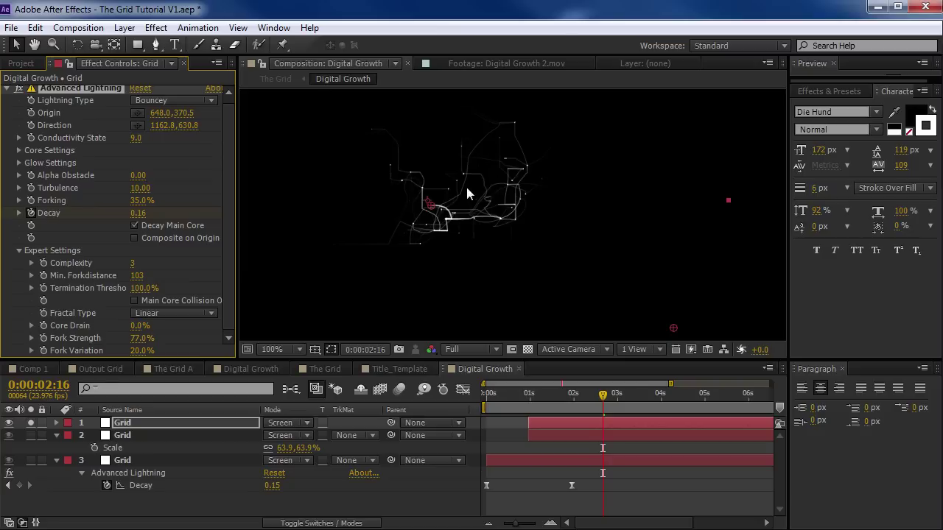
{"action": "key", "text": "ctrl+z"}
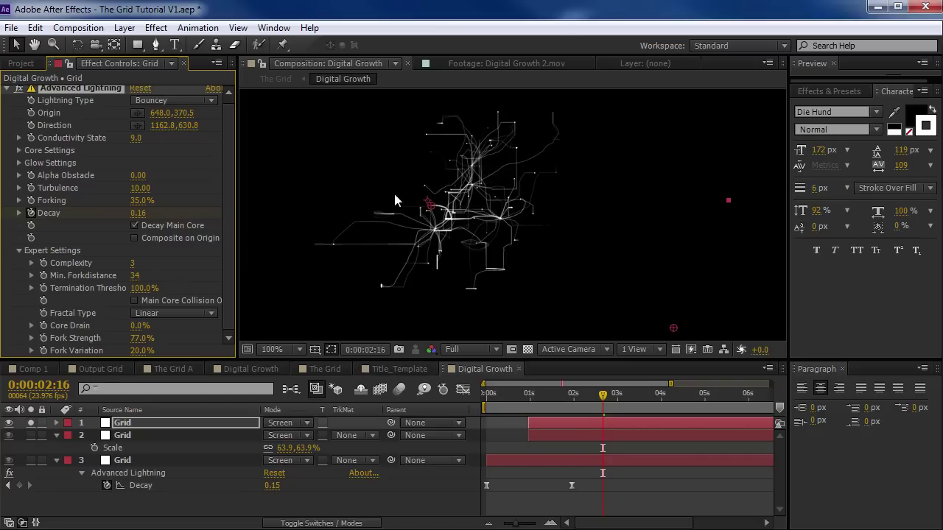
{"action": "mouse_move", "coordinate": [135, 275]}
{"action": "left_mouse_down"}
{"action": "mouse_move", "coordinate": [101, 278]}
{"action": "mouse_move", "coordinate": [140, 277]}
{"action": "left_mouse_up"}
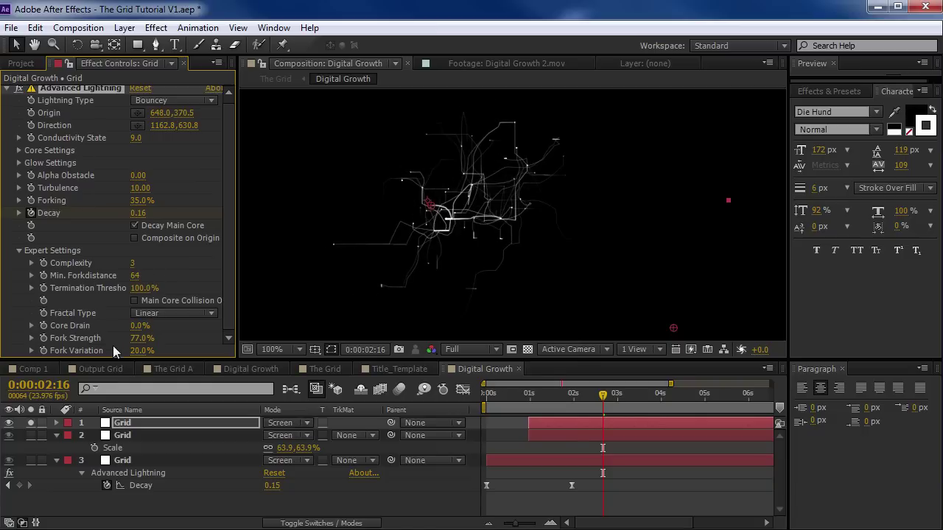
{"action": "left_click", "coordinate": [30, 423]}
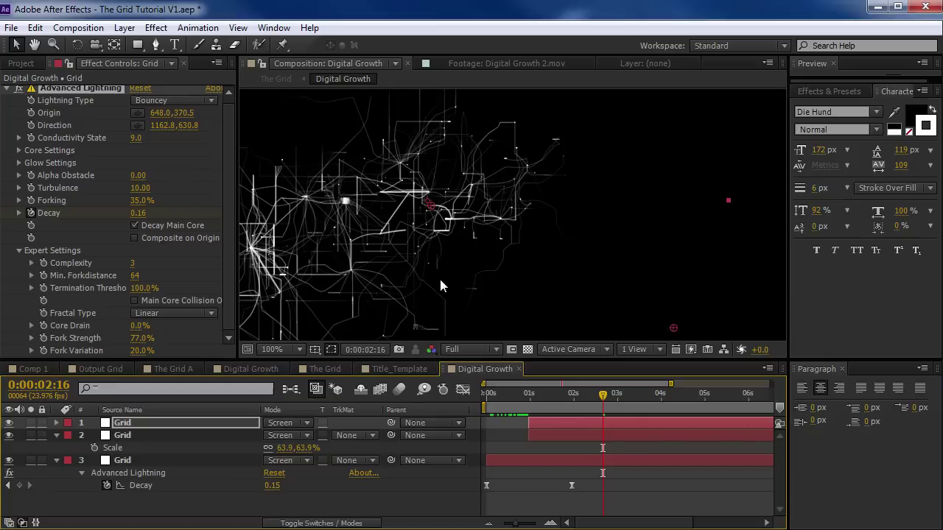
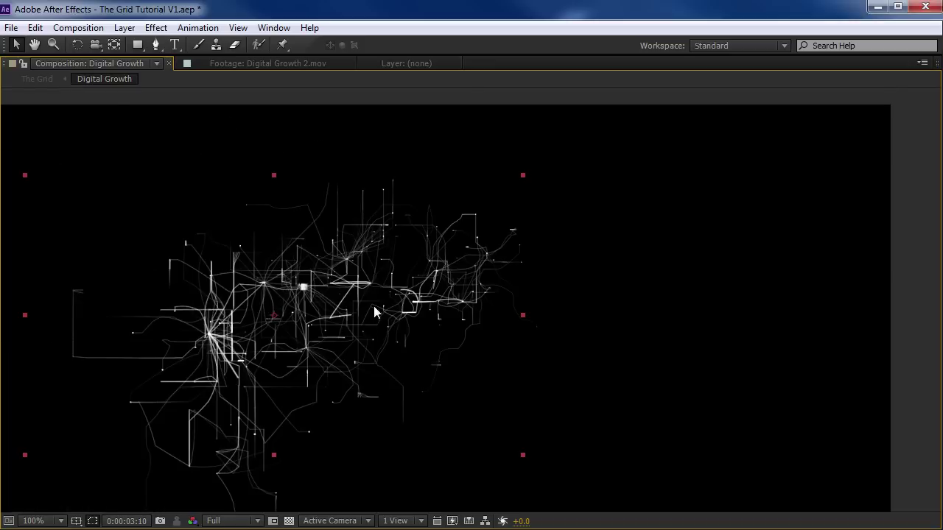
Step: Duplicate the front Grid layer and delay the copy to start at about 2.6 seconds
{"action": "key", "text": "grave"}
{"action": "left_click", "coordinate": [613, 423]}
{"action": "key", "text": "ctrl+d"}
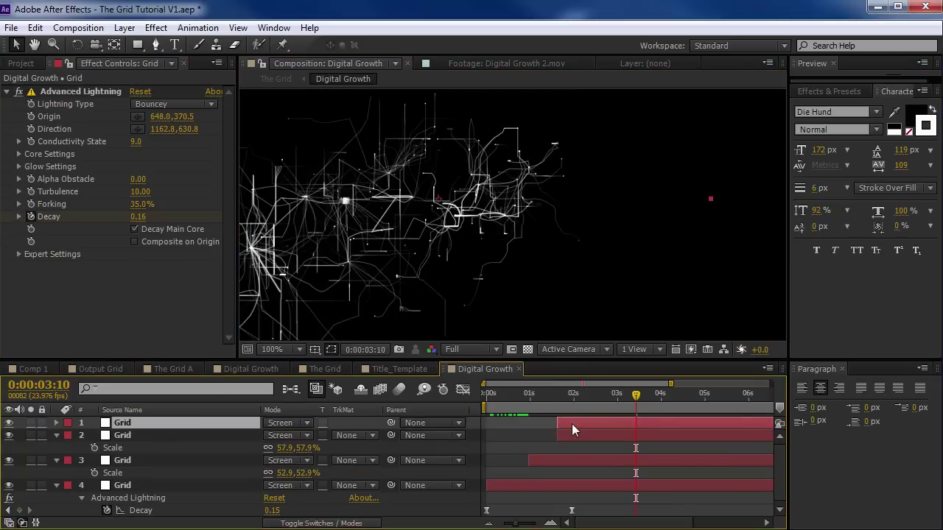
{"action": "left_click_drag", "start_coordinate": [571, 423], "coordinate": [605, 426]}
Step: Set the fourth Grid layer's Conductivity State to 22.1 and move it onto the right end of the line network
{"action": "left_click_drag", "start_coordinate": [134, 142], "coordinate": [285, 145]}
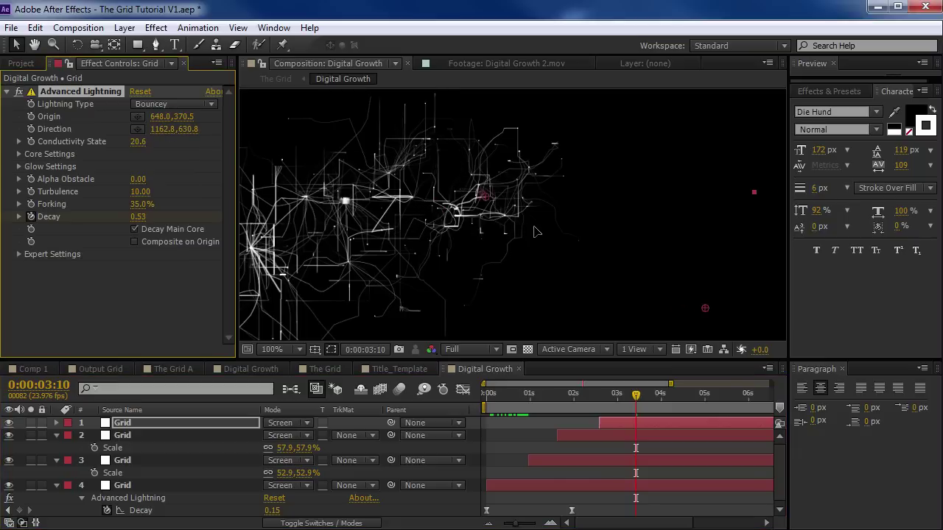
{"action": "left_click_drag", "start_coordinate": [645, 404], "coordinate": [717, 405]}
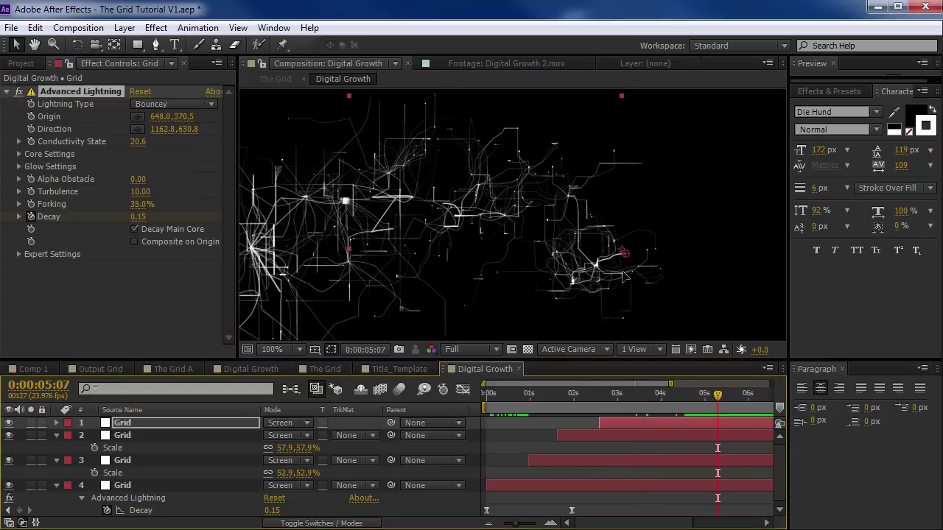
{"action": "left_click_drag", "start_coordinate": [132, 151], "coordinate": [208, 170]}
{"action": "left_click_drag", "start_coordinate": [724, 291], "coordinate": [594, 246]}
Step: Select all the Grid layers and shift them together slightly left and down in the frame
{"action": "key", "text": "ctrl+a"}
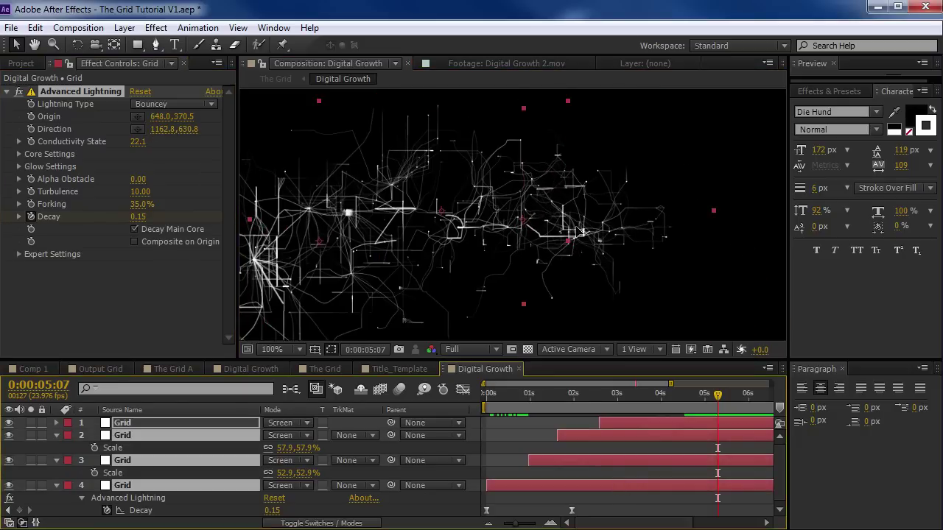
{"action": "key", "text": "grave"}
{"action": "scroll", "coordinate": [513, 309], "scroll_direction": "down", "scroll_amount": 2}
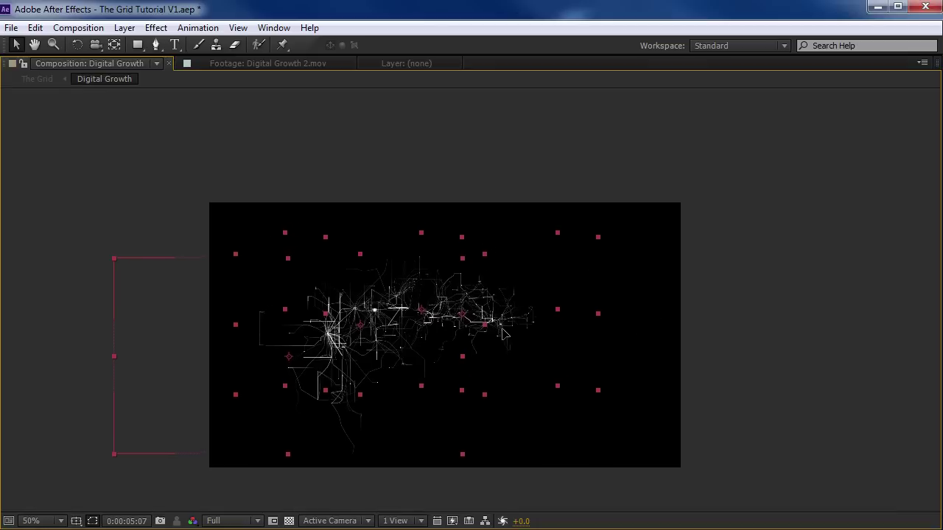
{"action": "key", "text": "grave"}
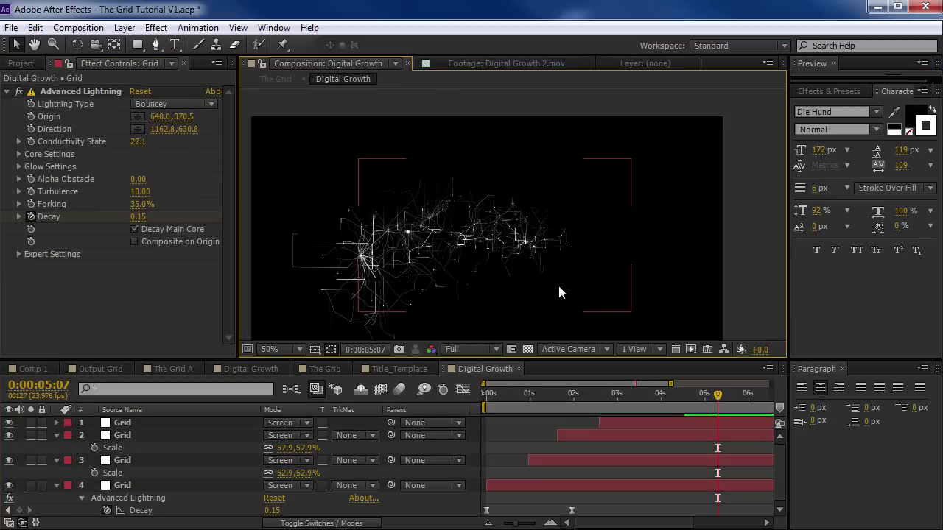
Step: Set the front Grid layer's Core Radius to 3.3, adjust its Core Drain and scrub through the growth to 0:00:05:20
{"action": "scroll", "coordinate": [559, 259], "scroll_direction": "up", "scroll_amount": 2}
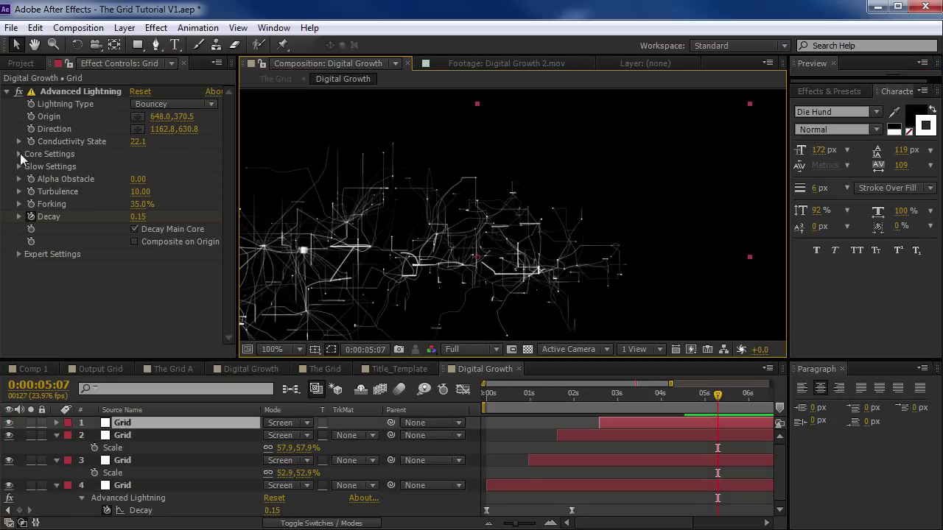
{"action": "left_click", "coordinate": [19, 153]}
{"action": "left_click_drag", "start_coordinate": [137, 169], "coordinate": [229, 167]}
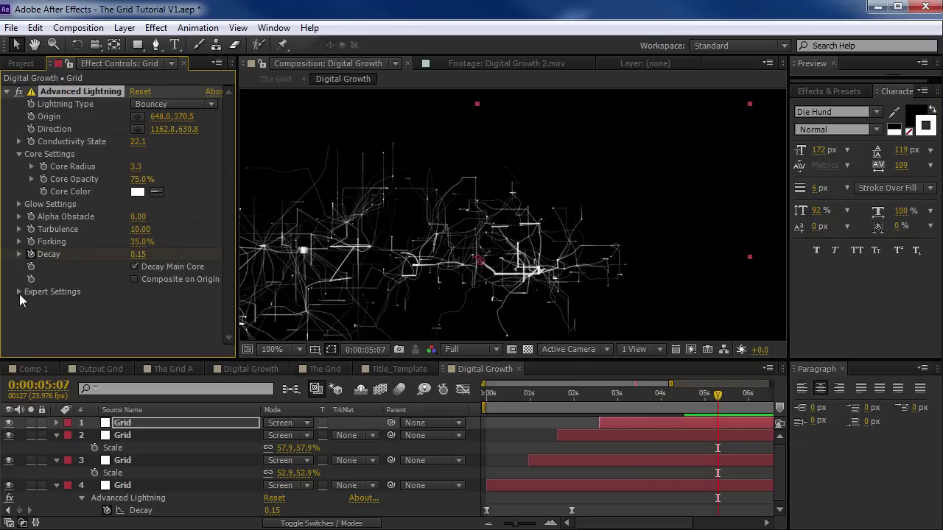
{"action": "left_click", "coordinate": [19, 291]}
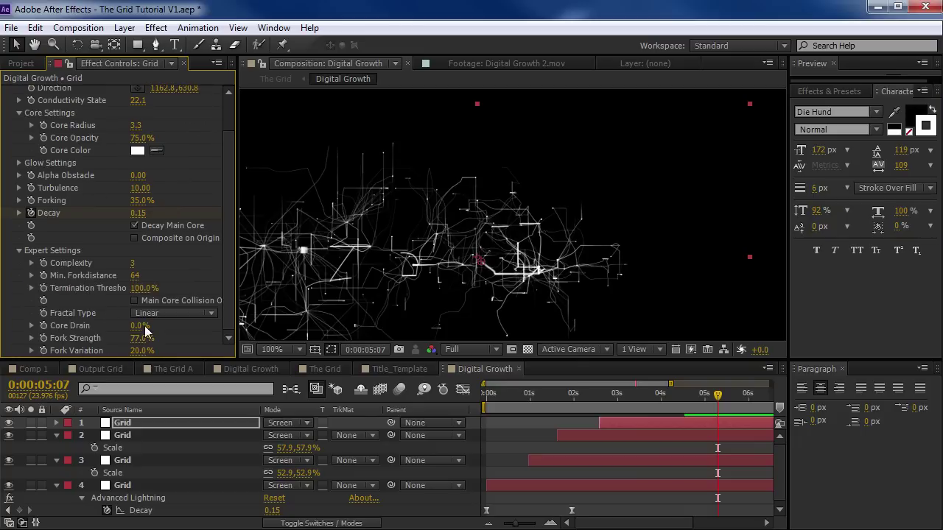
{"action": "left_click_drag", "start_coordinate": [138, 326], "coordinate": [63, 325]}
{"action": "left_click_drag", "start_coordinate": [647, 389], "coordinate": [715, 399]}
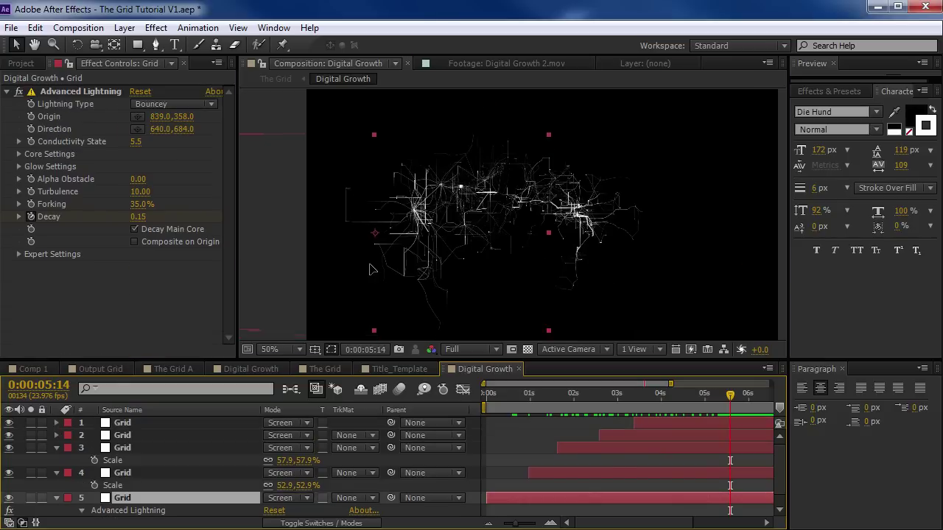
{"action": "left_click_drag", "start_coordinate": [582, 392], "coordinate": [741, 398]}
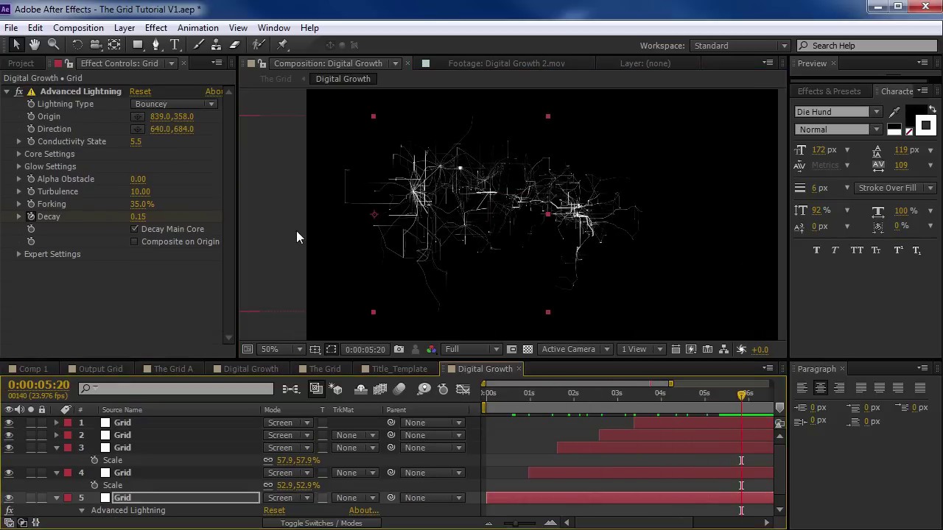
Step: Create a black 1280 x 720 solid layer named BG in the Digital Growth composition
{"action": "left_click", "coordinate": [124, 27]}
{"action": "mouse_move", "coordinate": [143, 42]}
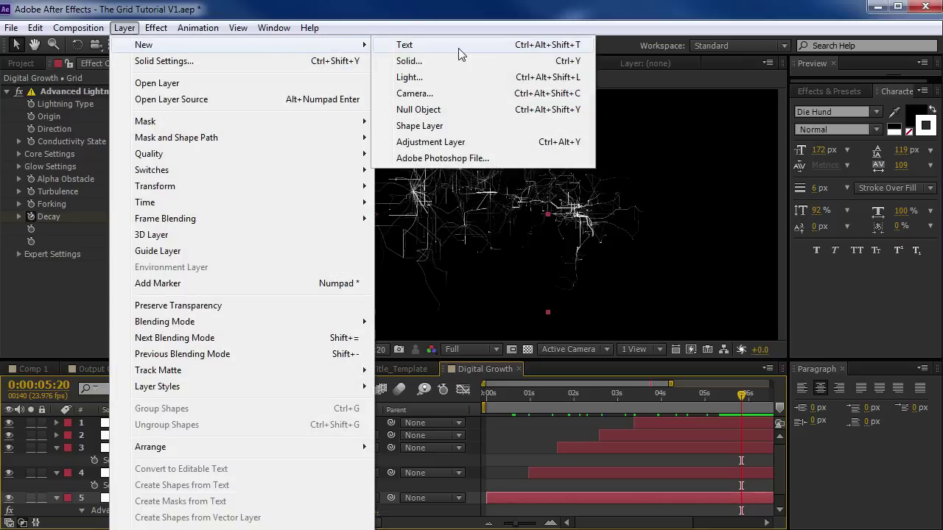
{"action": "left_click", "coordinate": [421, 63]}
{"action": "type", "text": "BG"}
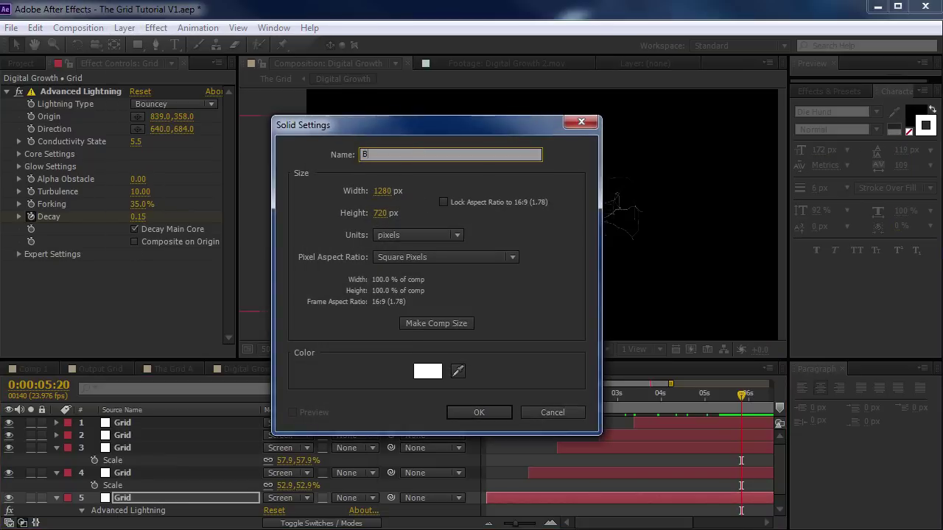
{"action": "left_click", "coordinate": [428, 370]}
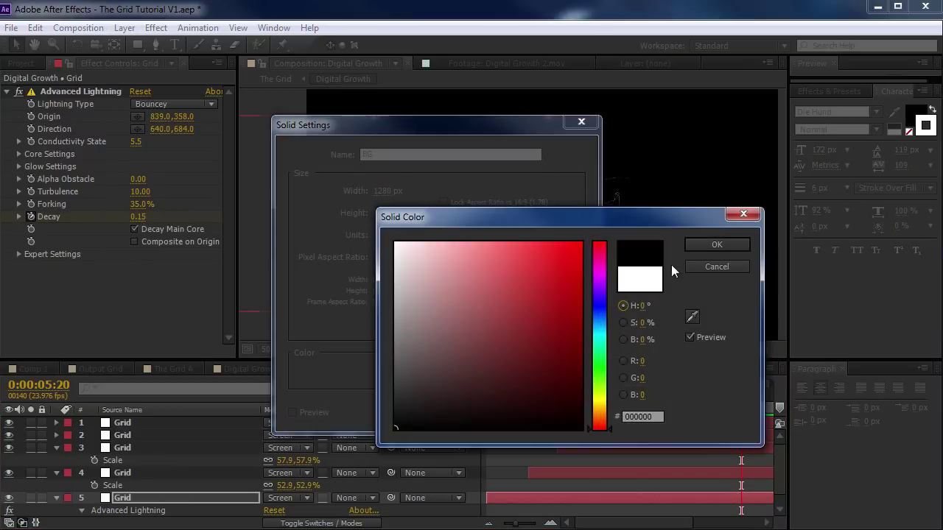
{"action": "left_click", "coordinate": [712, 246]}
{"action": "left_click", "coordinate": [478, 412]}
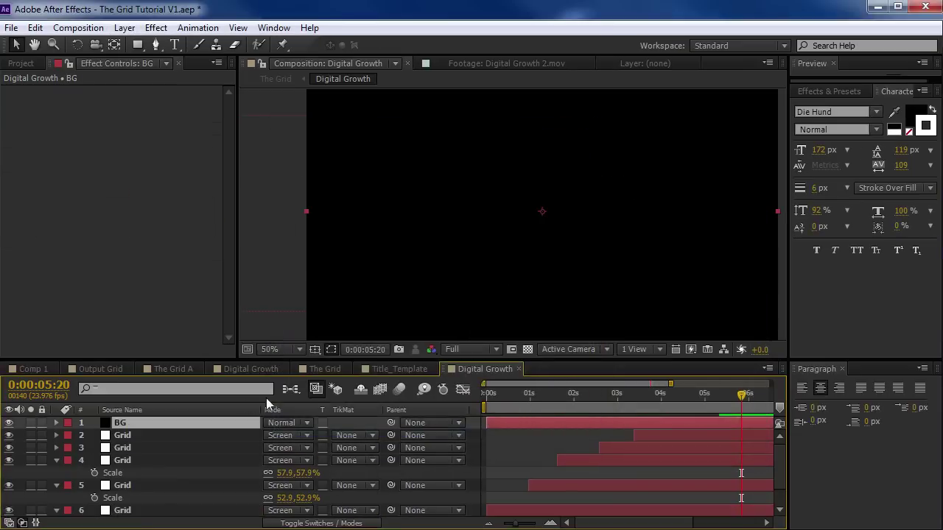
Step: Move the BG solid to the bottom of the layer stack, beneath all the Grid layers
{"action": "key", "text": "grave"}
{"action": "left_click_drag", "start_coordinate": [122, 123], "coordinate": [130, 269]}
{"action": "key", "text": "grave"}
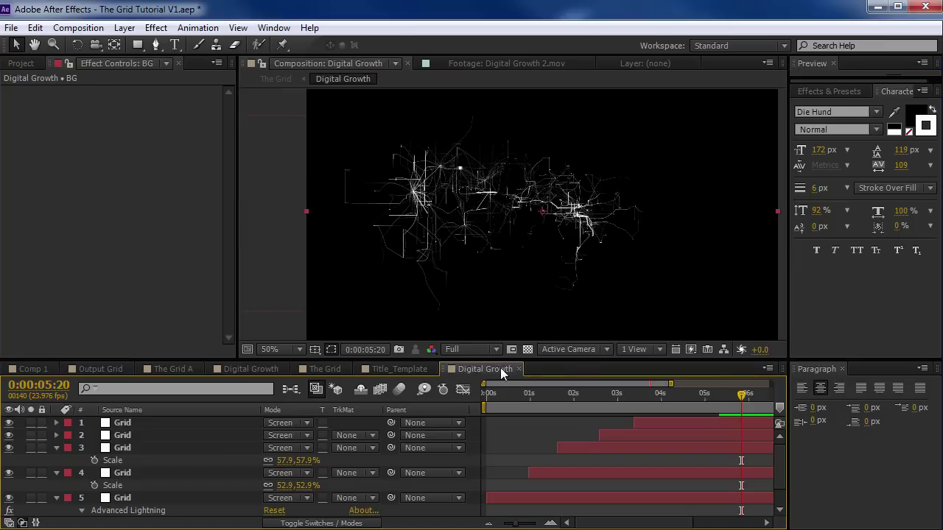
Step: Add a new adjustment layer above all the Grid layers
{"action": "left_click", "coordinate": [124, 27]}
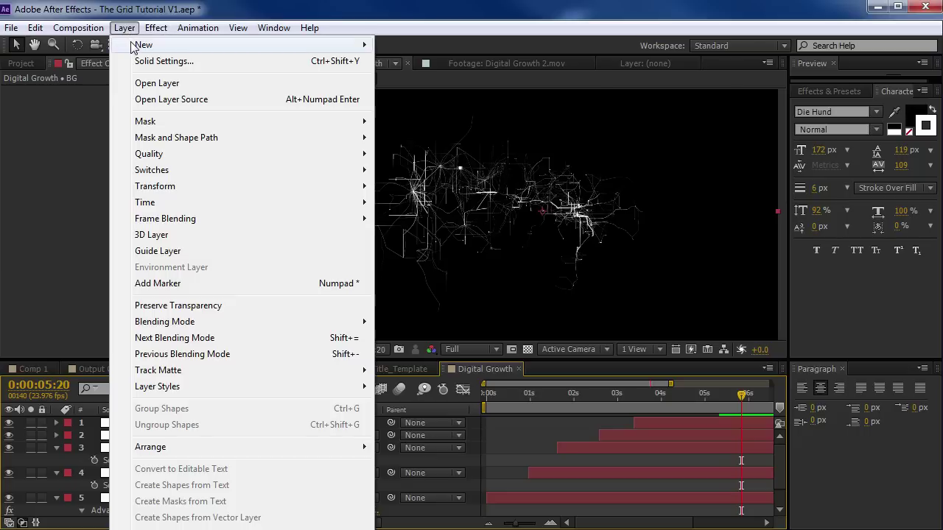
{"action": "mouse_move", "coordinate": [332, 45]}
{"action": "left_click", "coordinate": [442, 143]}
Step: Find the CC Star Burst effect and apply it to the new adjustment layer
{"action": "scroll", "coordinate": [462, 197], "scroll_direction": "up", "scroll_amount": 1}
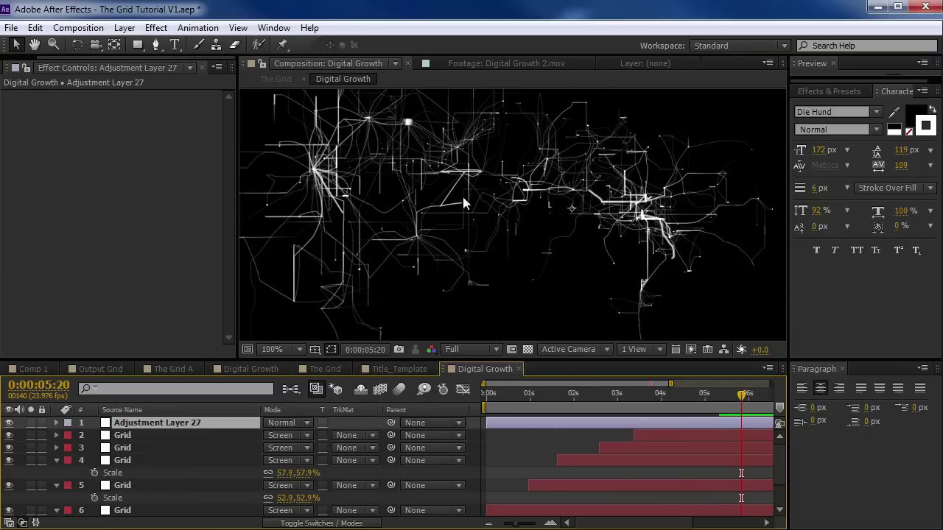
{"action": "key", "text": "space"}
{"action": "left_click_drag", "start_coordinate": [424, 201], "coordinate": [455, 229]}
{"action": "key", "text": "v"}
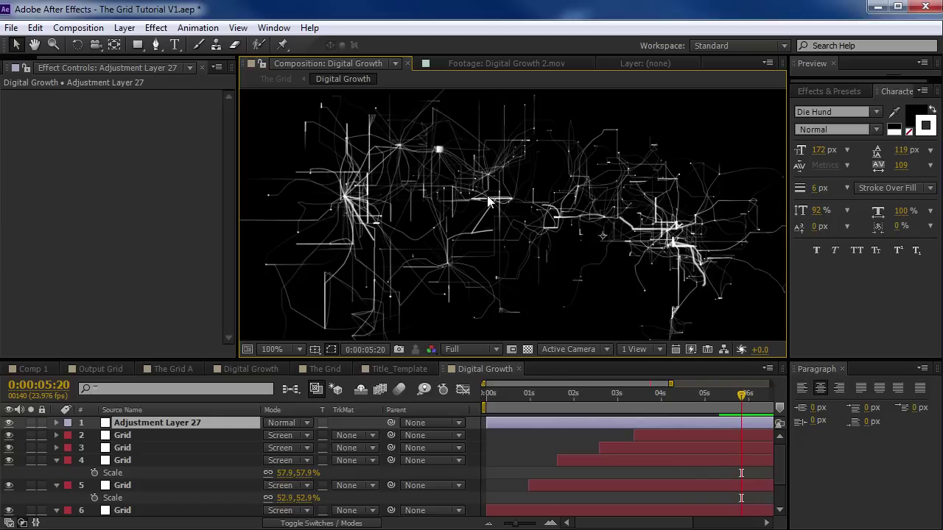
{"action": "left_click", "coordinate": [841, 94]}
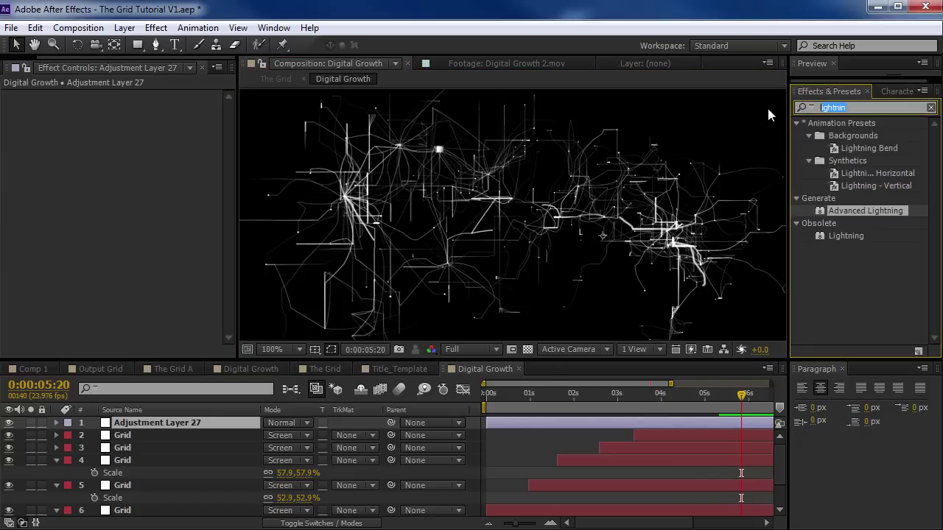
{"action": "type", "text": "star"}
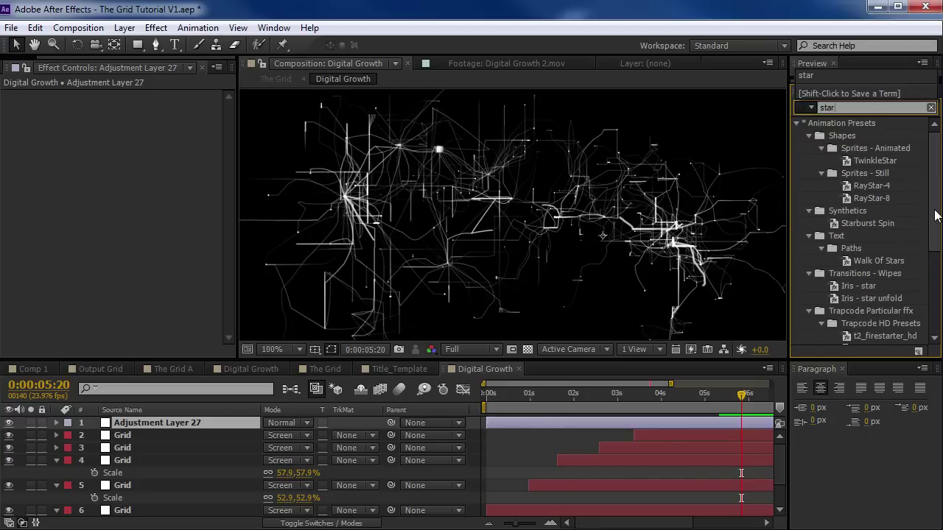
{"action": "scroll", "coordinate": [924, 316], "scroll_direction": "down", "scroll_amount": 4}
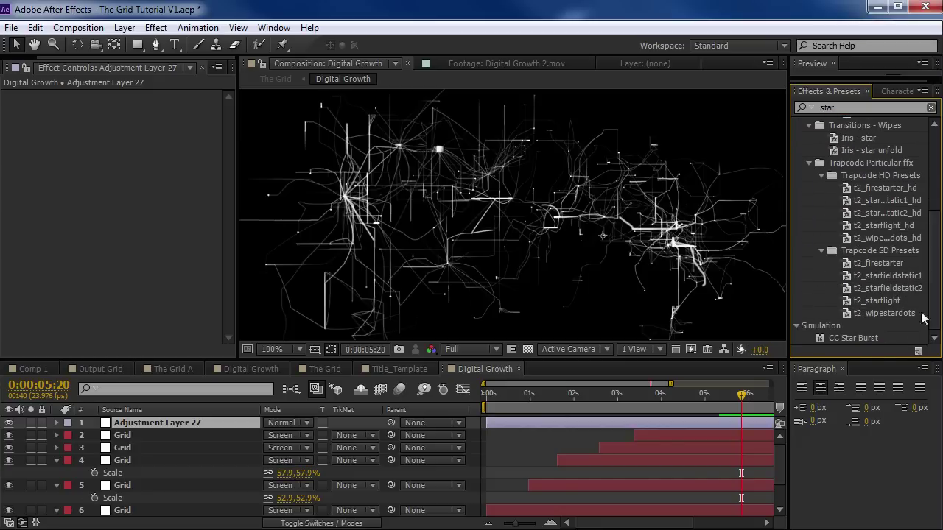
{"action": "left_click_drag", "start_coordinate": [848, 338], "coordinate": [775, 334]}
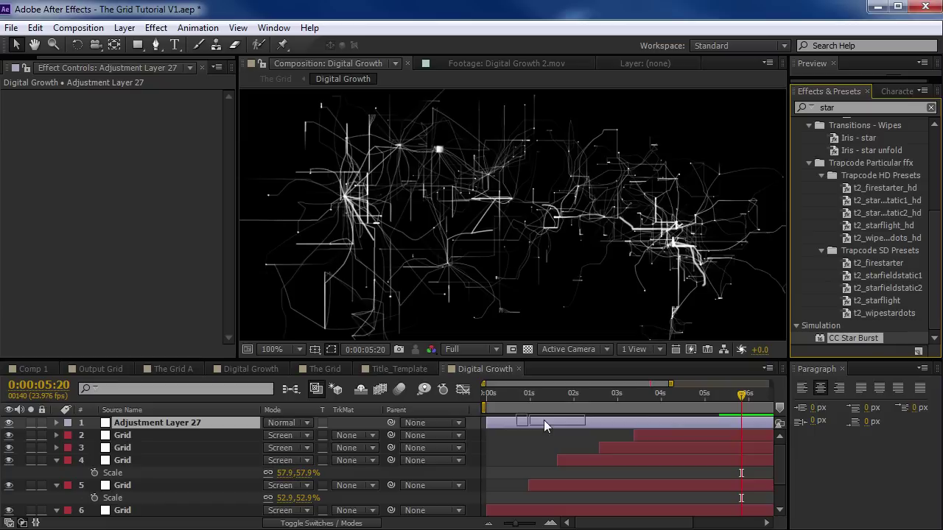
{"action": "left_click_drag", "start_coordinate": [543, 420], "coordinate": [543, 420]}
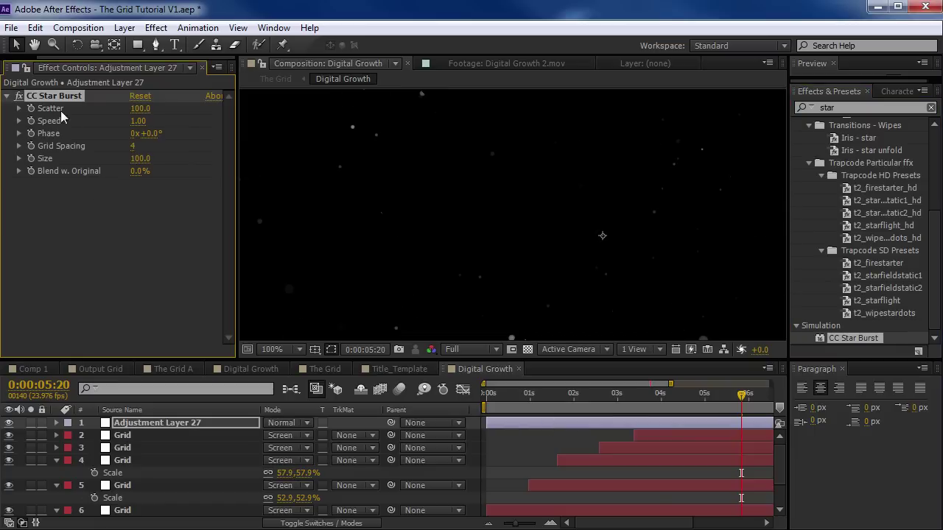
Step: Set CC Star Burst's Scatter to 0 and Speed to 0 on the adjustment layer
{"action": "left_click", "coordinate": [142, 108]}
{"action": "type", "text": "0"}
{"action": "key", "text": "Return"}
{"action": "left_click", "coordinate": [138, 121]}
{"action": "type", "text": "0"}
{"action": "key", "text": "Return"}
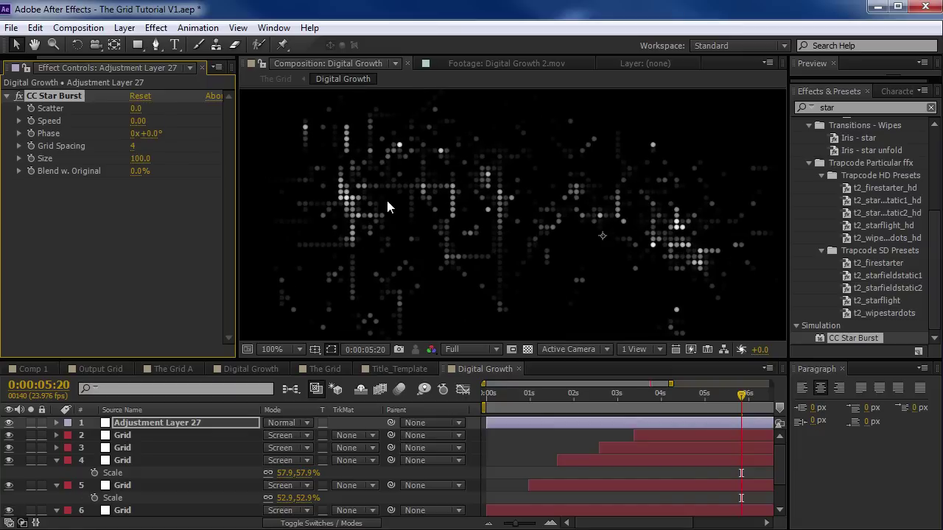
{"action": "key", "text": "grave"}
{"action": "key", "text": "grave"}
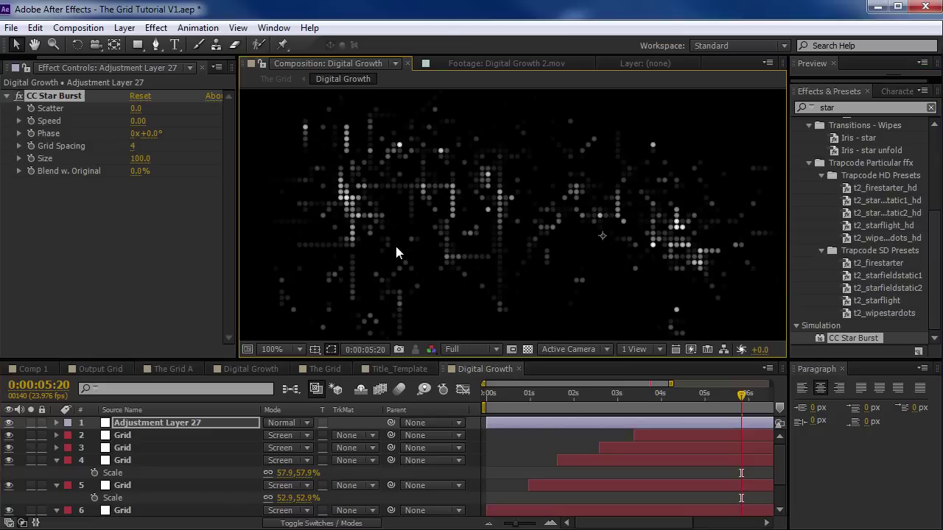
Step: Set the adjustment layer's blending mode to Screen and check the dotted growth around 0:00:03:16
{"action": "left_click_drag", "start_coordinate": [646, 392], "coordinate": [650, 422]}
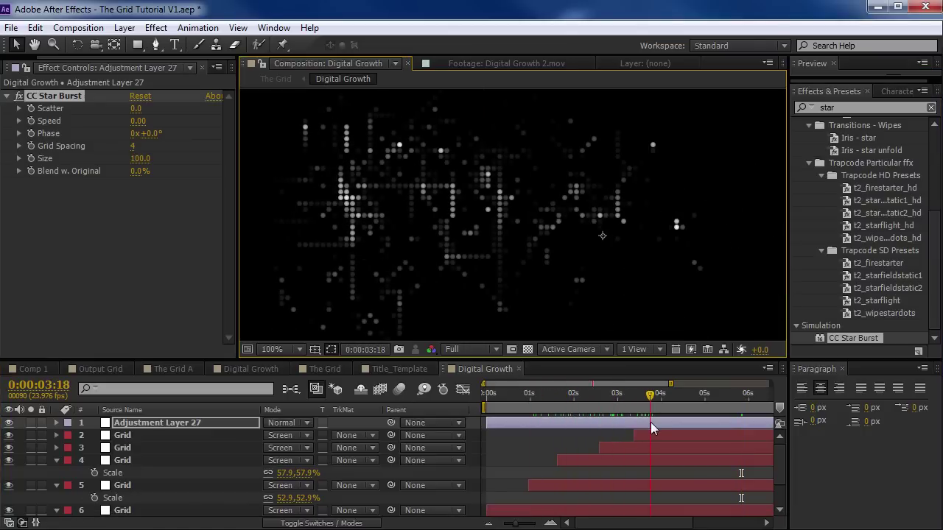
{"action": "left_click", "coordinate": [163, 425]}
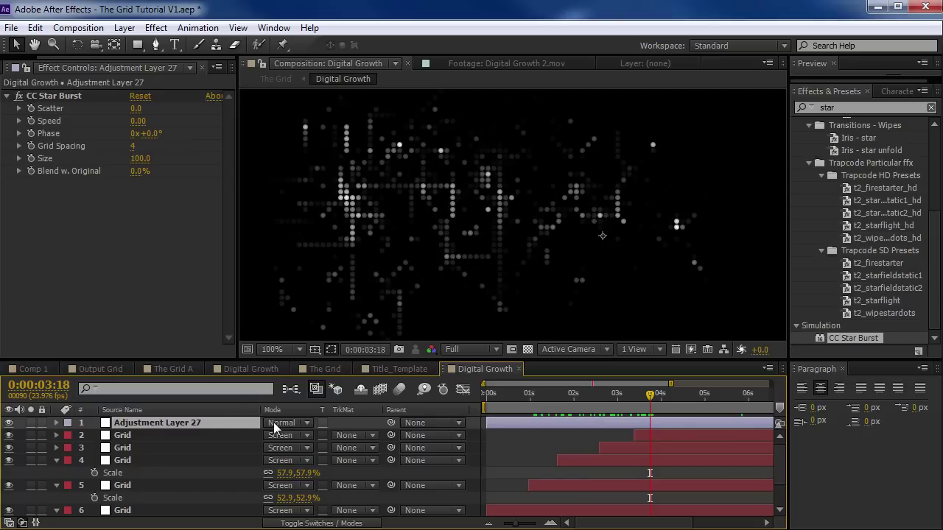
{"action": "left_click", "coordinate": [282, 423]}
{"action": "left_click", "coordinate": [336, 245]}
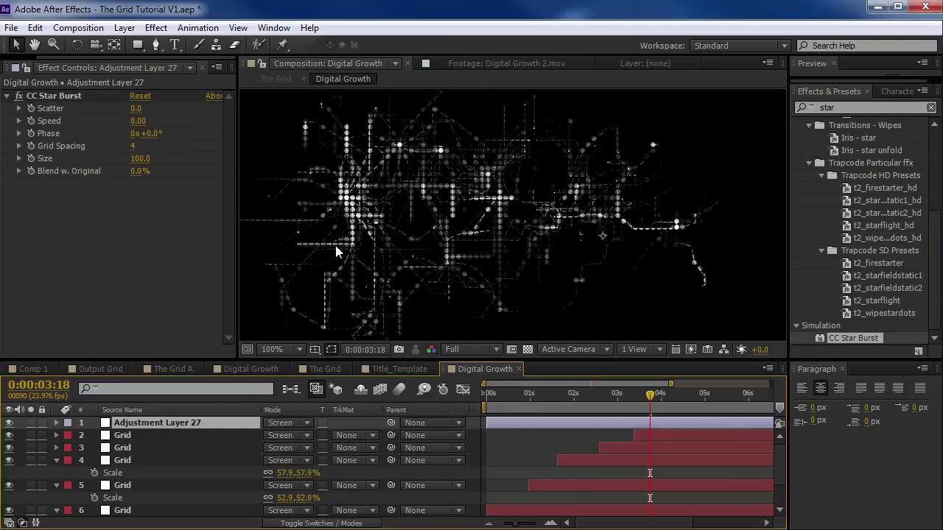
{"action": "left_click_drag", "start_coordinate": [564, 397], "coordinate": [646, 400]}
{"action": "scroll", "coordinate": [427, 187], "scroll_direction": "up", "scroll_amount": 1}
{"action": "key", "text": "comma"}
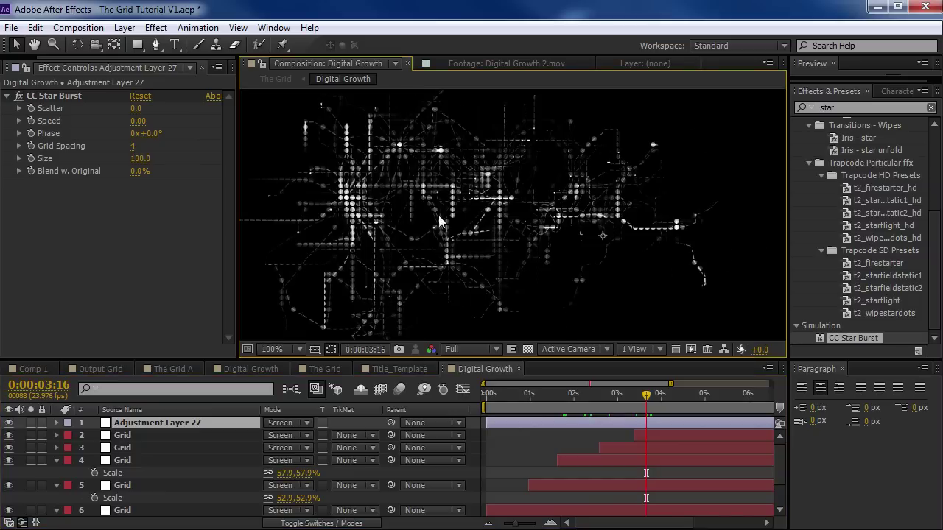
Step: Add a Solid Composite effect to the adjustment layer and set its color to black
{"action": "left_click", "coordinate": [155, 27]}
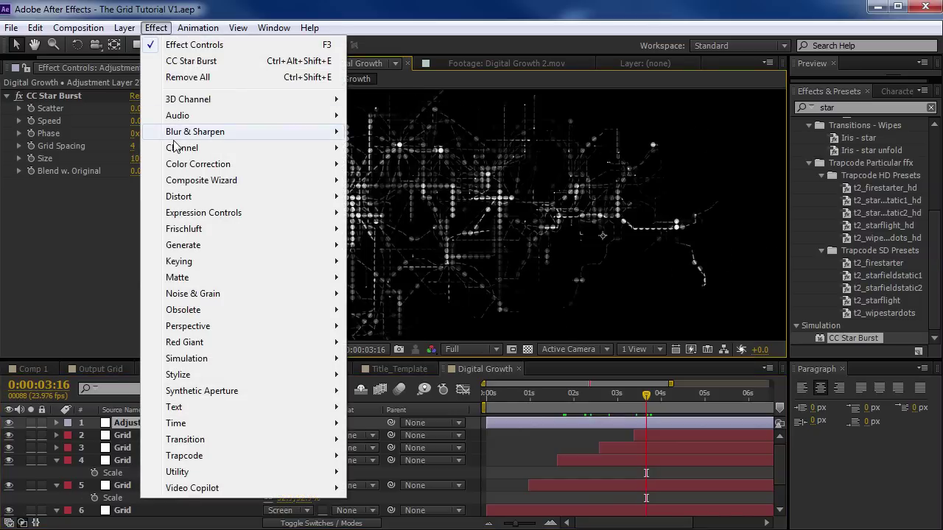
{"action": "mouse_move", "coordinate": [193, 153]}
{"action": "left_click", "coordinate": [410, 343]}
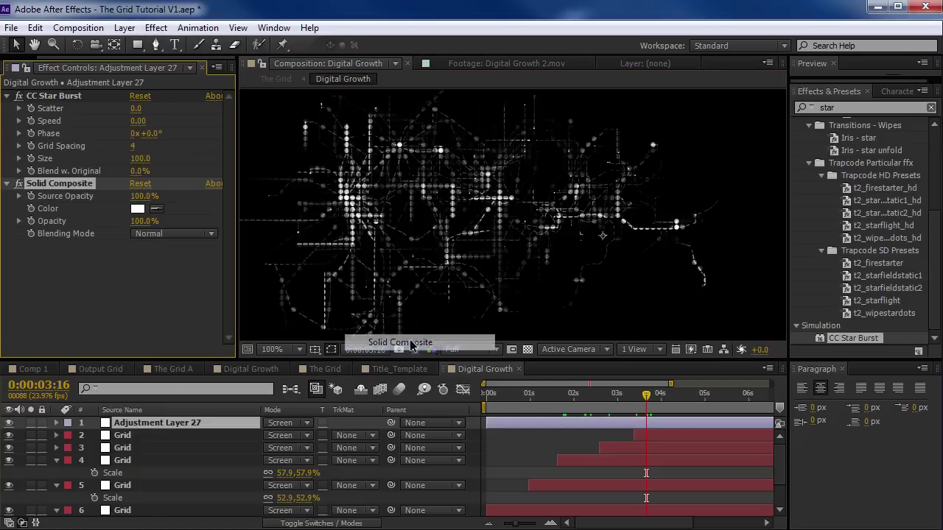
{"action": "left_click", "coordinate": [137, 209]}
{"action": "left_click", "coordinate": [396, 427]}
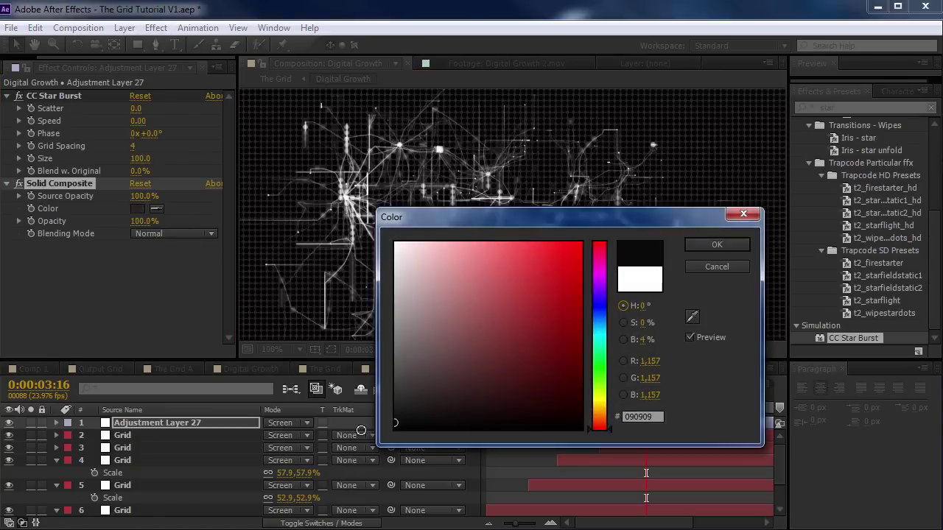
{"action": "left_click", "coordinate": [699, 244]}
Step: Set CC Star Burst's Grid Spacing to 11 and Size to 44
{"action": "scroll", "coordinate": [452, 225], "scroll_direction": "up", "scroll_amount": 1}
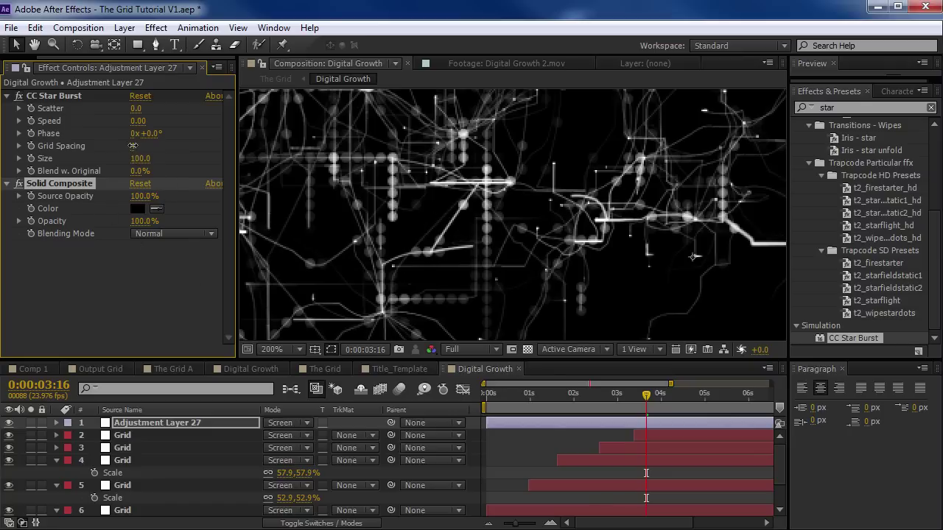
{"action": "left_click_drag", "start_coordinate": [132, 145], "coordinate": [106, 171]}
{"action": "scroll", "coordinate": [468, 192], "scroll_direction": "down", "scroll_amount": 1}
{"action": "key", "text": "space"}
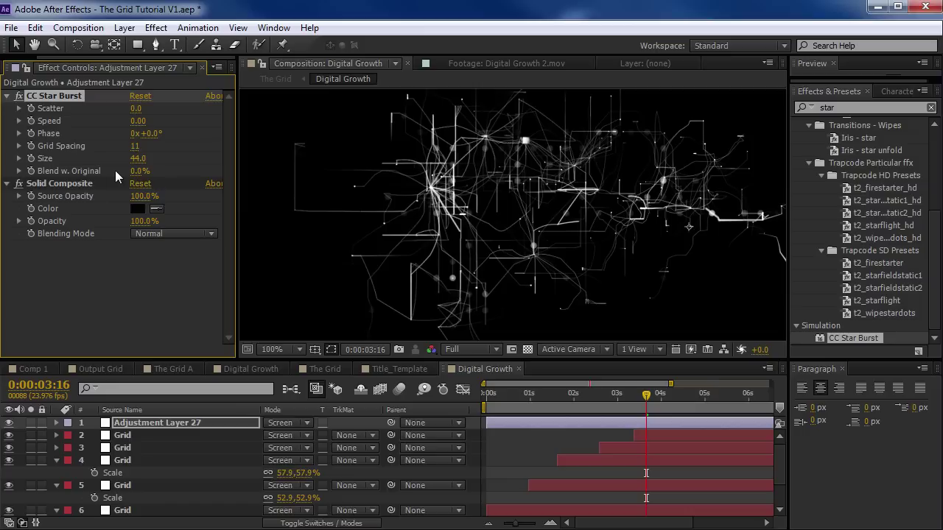
Step: Add a Curves effect to the adjustment layer, raise its RGB curve to brighten the dots, and scrub to 0:00:04:04
{"action": "left_click", "coordinate": [155, 27]}
{"action": "mouse_move", "coordinate": [218, 167]}
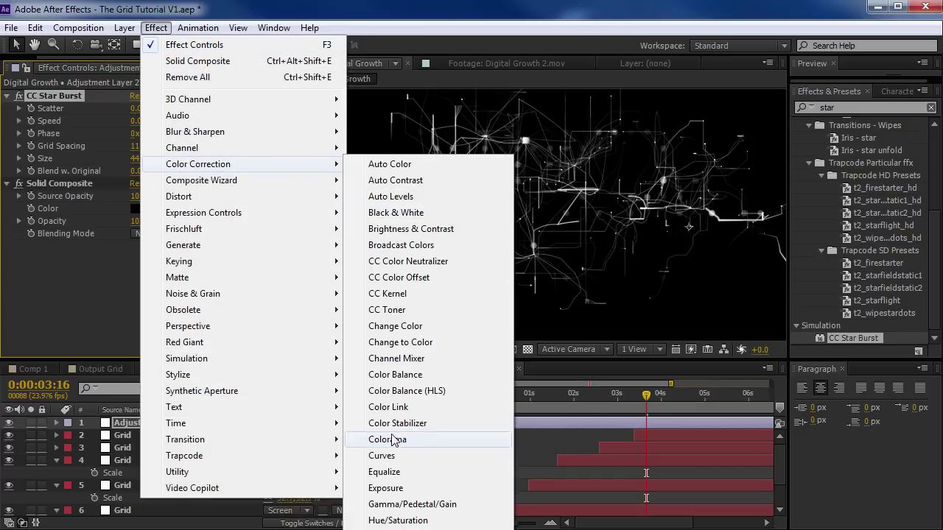
{"action": "left_click", "coordinate": [383, 456]}
{"action": "left_click_drag", "start_coordinate": [85, 292], "coordinate": [69, 261]}
{"action": "left_click_drag", "start_coordinate": [566, 398], "coordinate": [669, 404]}
{"action": "key", "text": "space"}
{"action": "left_click_drag", "start_coordinate": [653, 215], "coordinate": [580, 219]}
{"action": "key", "text": "v"}
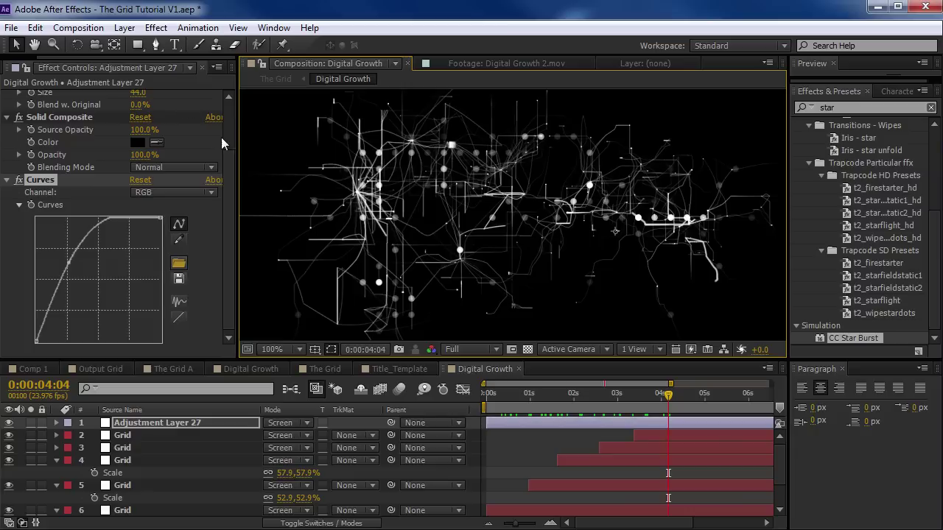
Step: Set CC Star Burst's Scatter to 1.1 and scrub through the growth to 0:00:04:12
{"action": "scroll", "coordinate": [195, 123], "scroll_direction": "up", "scroll_amount": 3}
{"action": "left_click_drag", "start_coordinate": [136, 108], "coordinate": [137, 109]}
{"action": "key", "text": "ctrl+z"}
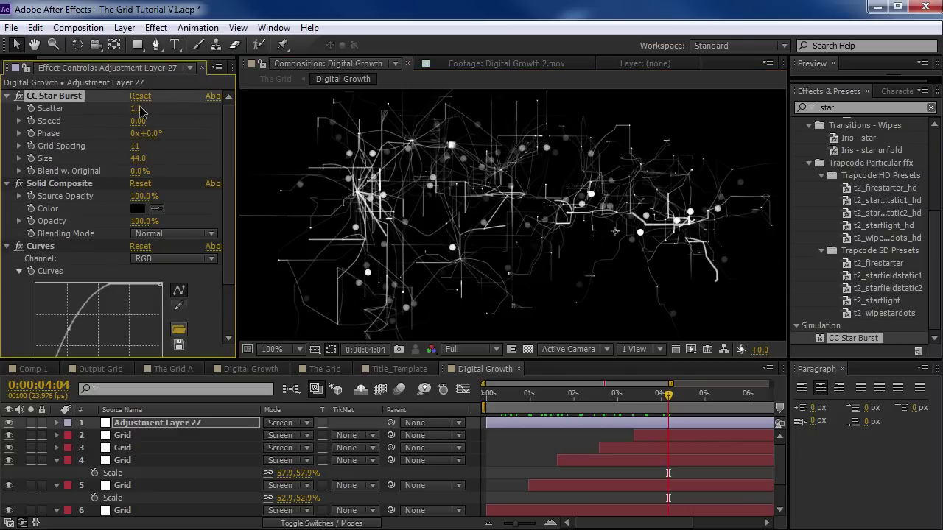
{"action": "left_click_drag", "start_coordinate": [558, 401], "coordinate": [683, 403]}
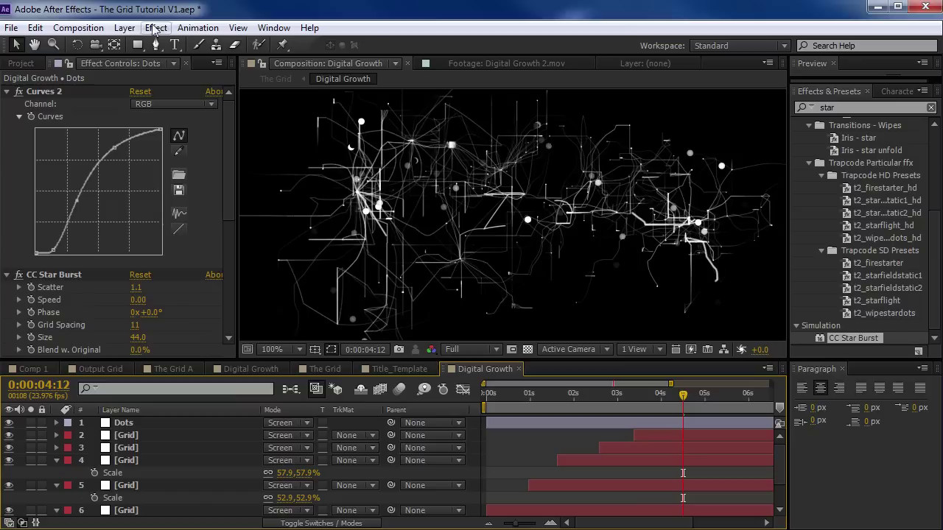
Step: Add another adjustment layer above the Dots layer
{"action": "left_click", "coordinate": [123, 28]}
{"action": "mouse_move", "coordinate": [144, 45]}
{"action": "left_click", "coordinate": [430, 141]}
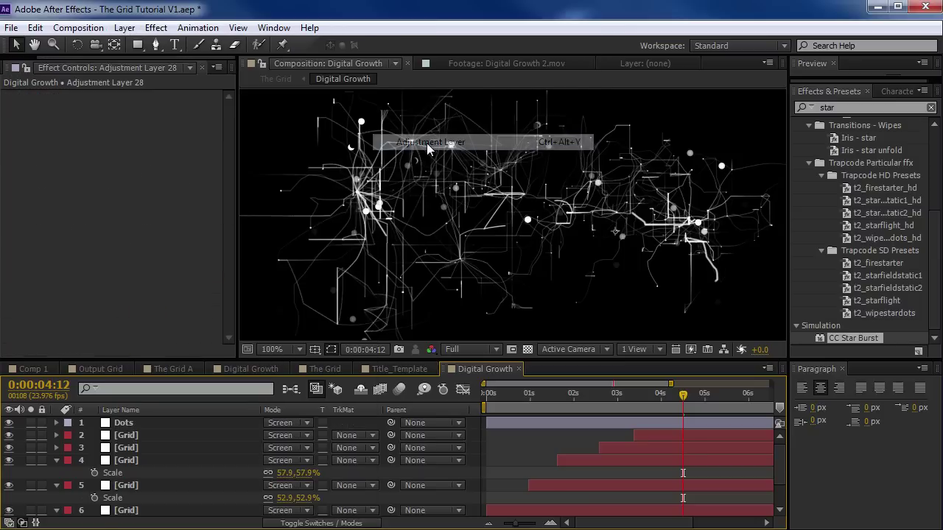
Step: Apply Mosaic to the new adjustment layer with Sharp Colors enabled, 101 horizontal blocks and 64 vertical blocks
{"action": "left_click", "coordinate": [930, 107]}
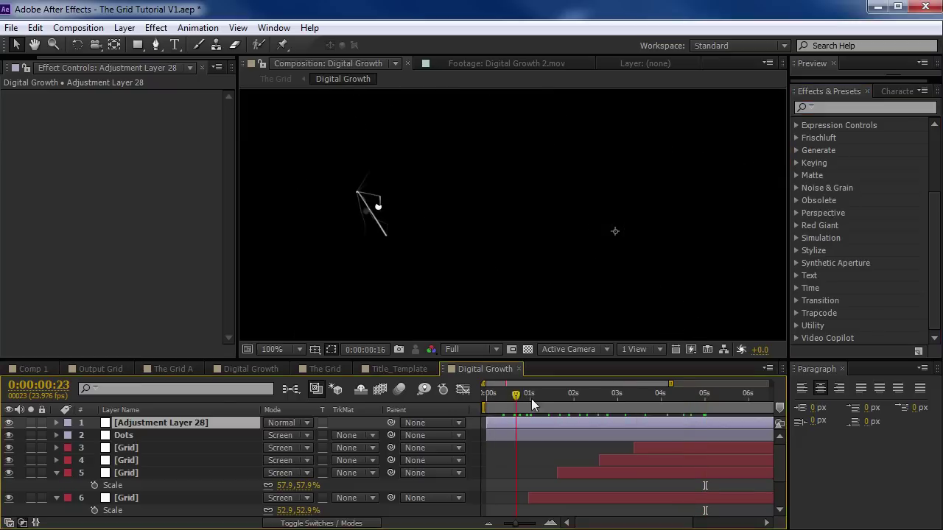
{"action": "left_click_drag", "start_coordinate": [664, 421], "coordinate": [719, 416]}
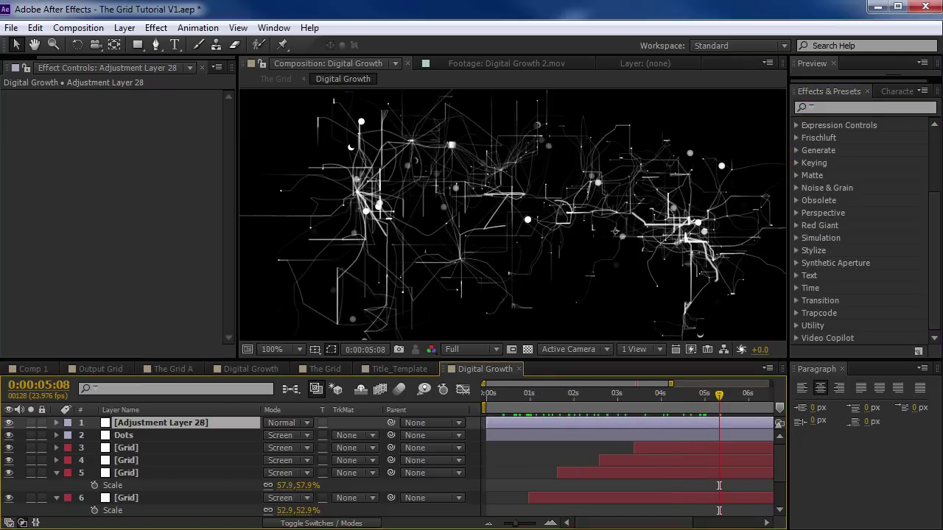
{"action": "left_click", "coordinate": [867, 108]}
{"action": "type", "text": "mosa"}
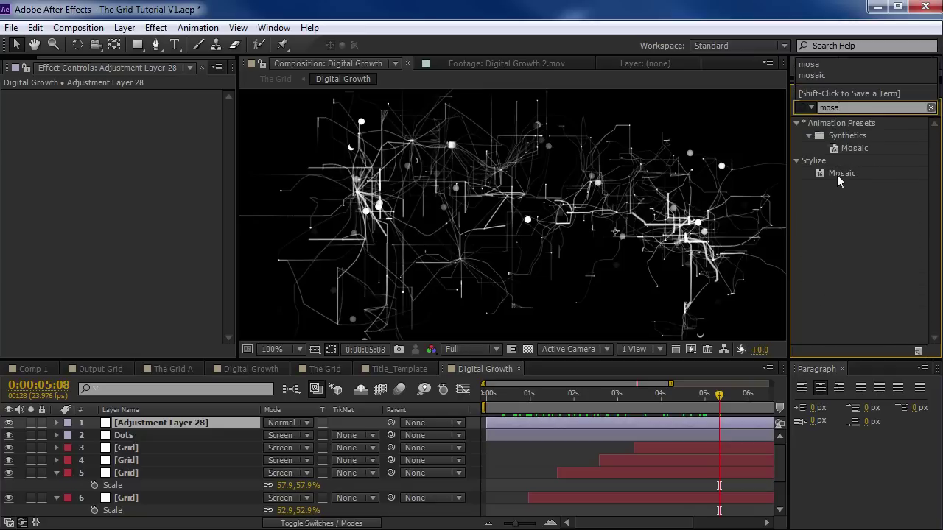
{"action": "left_click_drag", "start_coordinate": [840, 174], "coordinate": [550, 423]}
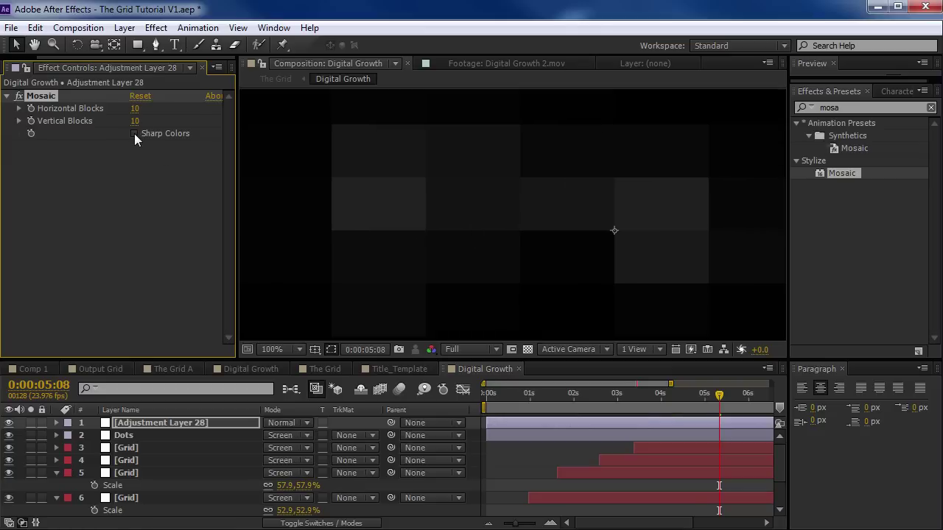
{"action": "left_click", "coordinate": [134, 133]}
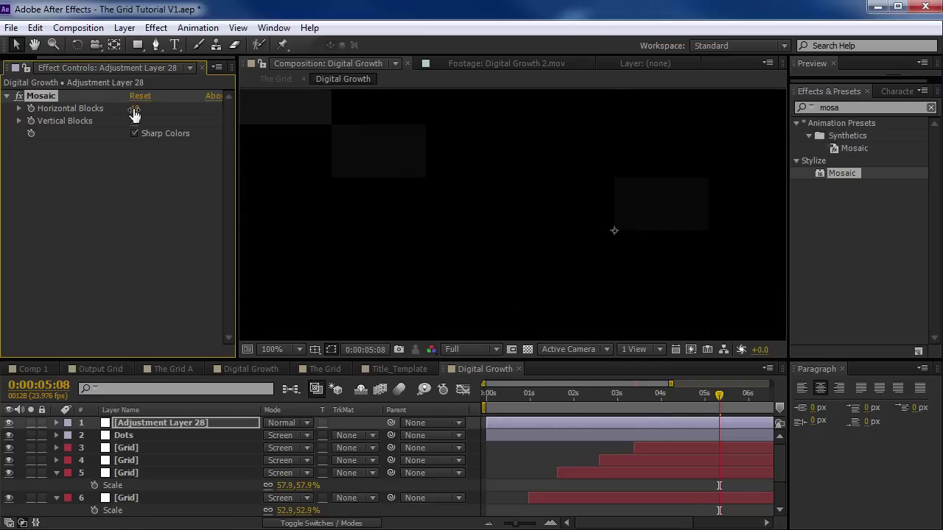
{"action": "left_click_drag", "start_coordinate": [135, 108], "coordinate": [173, 119]}
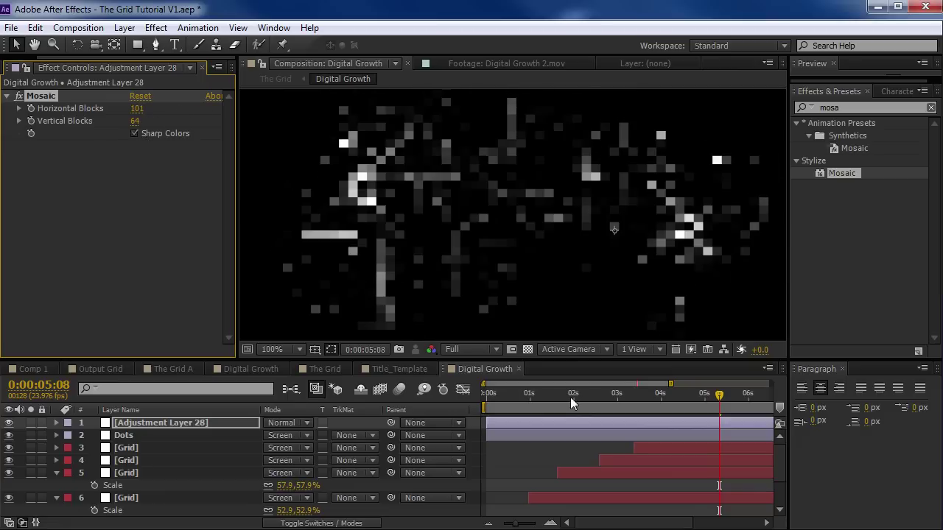
Step: Scrub through the growth to 0:00:05:03 and turn off Sharp Colors in the adjustment layer's Mosaic effect
{"action": "left_click", "coordinate": [595, 402]}
{"action": "left_click_drag", "start_coordinate": [595, 402], "coordinate": [715, 419]}
{"action": "left_click_drag", "start_coordinate": [645, 424], "coordinate": [709, 427]}
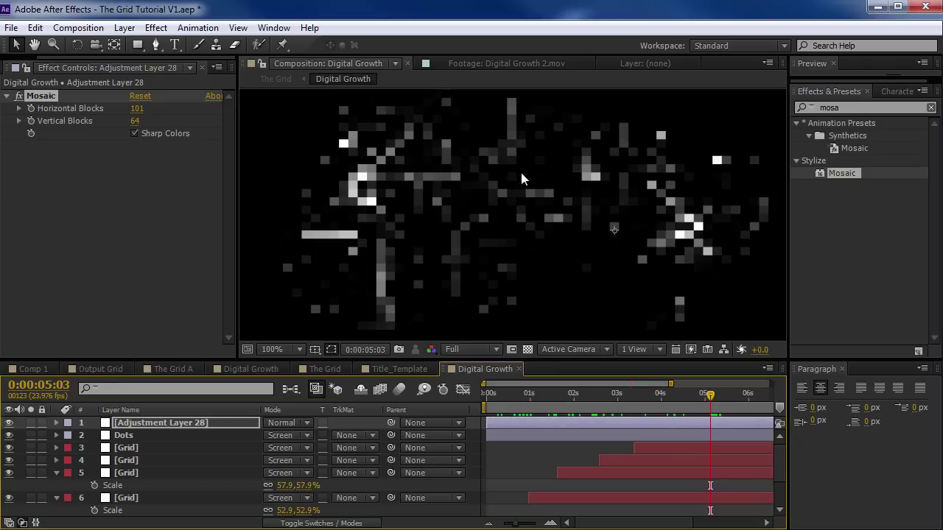
{"action": "left_click", "coordinate": [134, 134]}
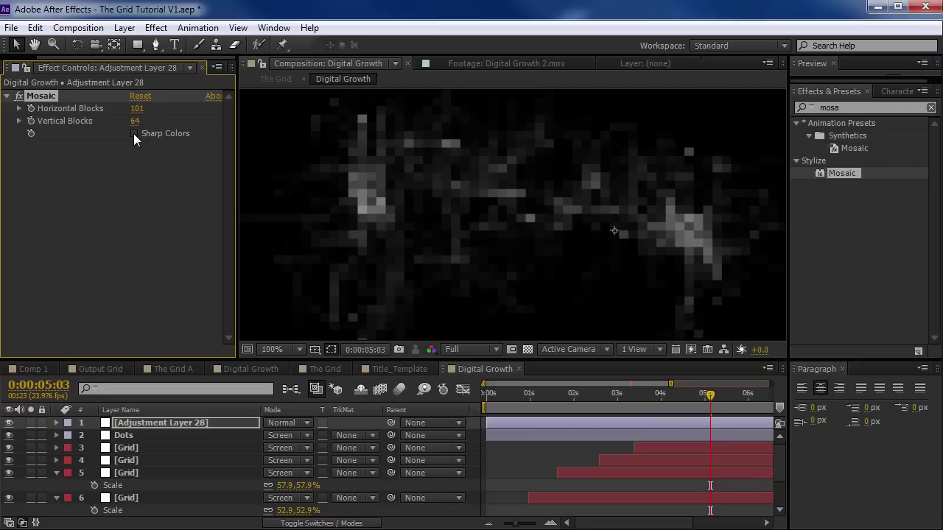
Step: Apply Find Edges below Mosaic on the adjustment layer with Invert enabled
{"action": "left_click", "coordinate": [872, 111]}
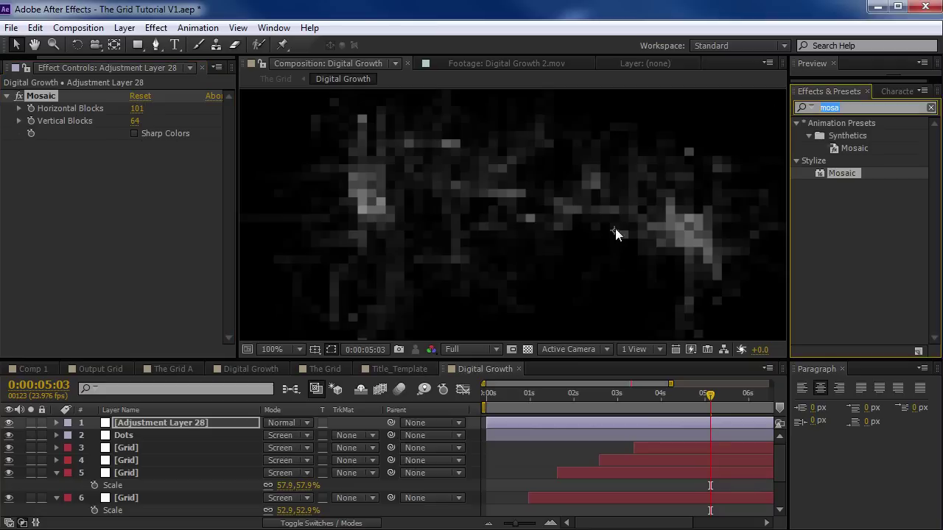
{"action": "type", "text": "f"}
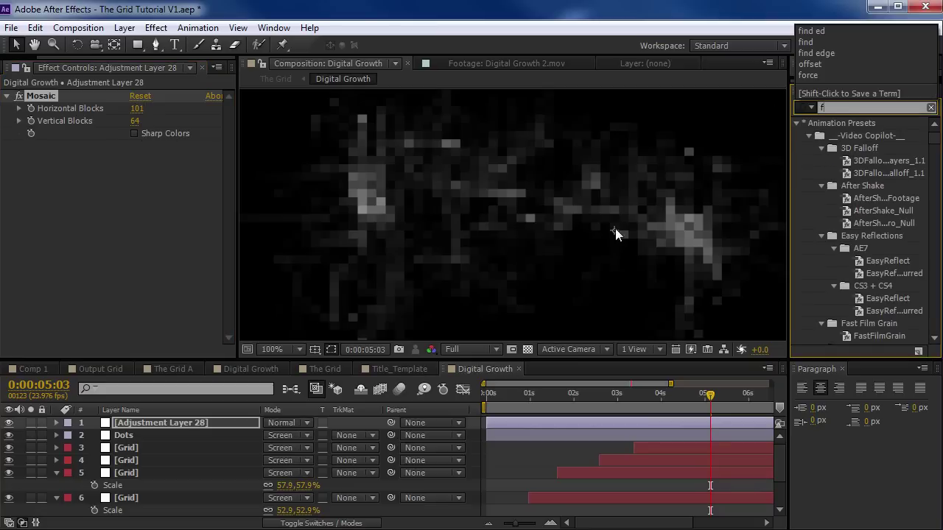
{"action": "type", "text": "ind e"}
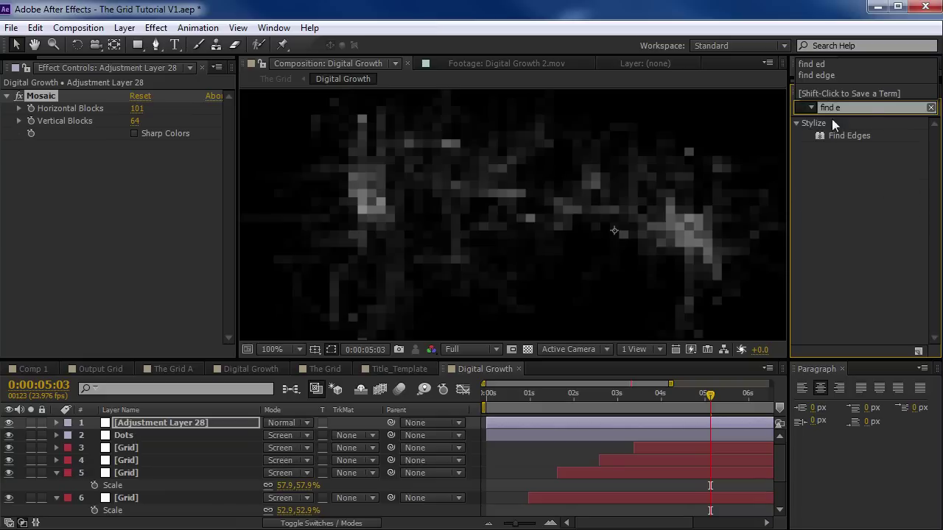
{"action": "left_click_drag", "start_coordinate": [848, 135], "coordinate": [124, 227]}
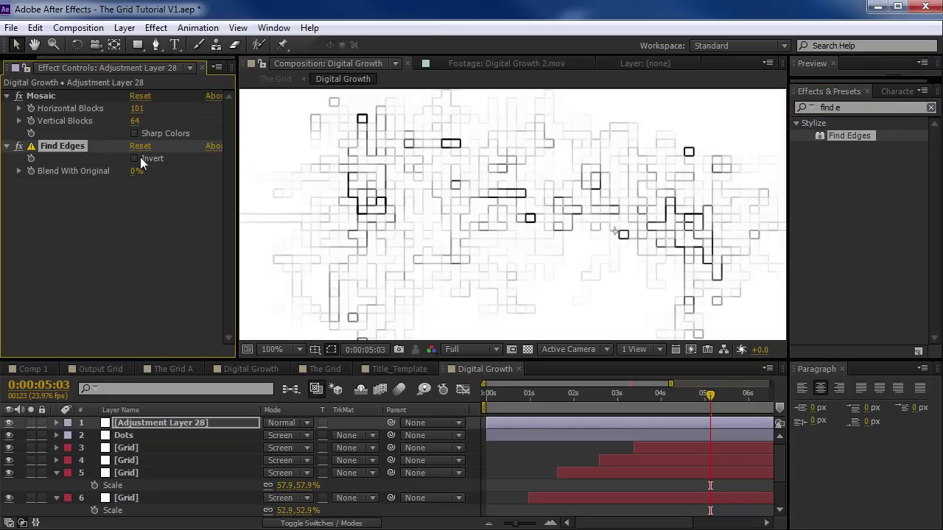
{"action": "left_click", "coordinate": [134, 159]}
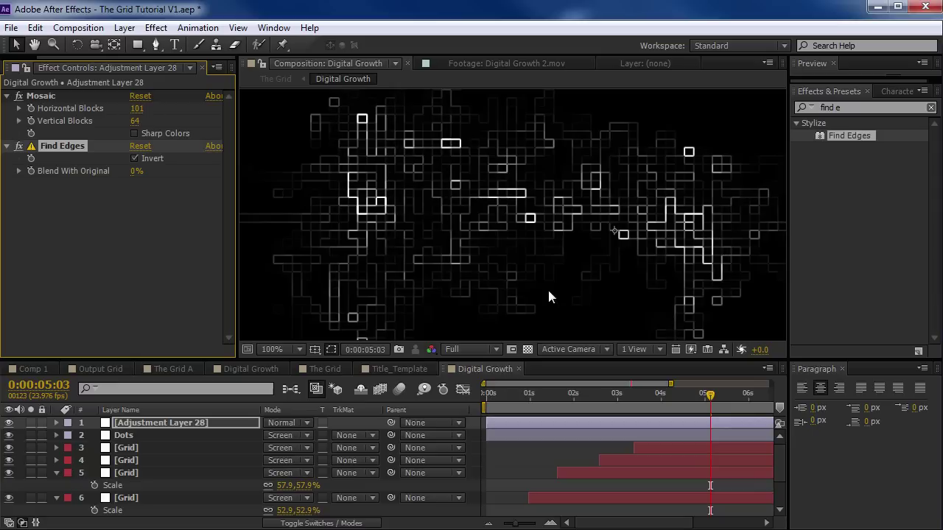
Step: Scrub back to 0:00:03:09 and set the mosaic adjustment layer's blending mode to Screen
{"action": "left_click_drag", "start_coordinate": [709, 401], "coordinate": [634, 416]}
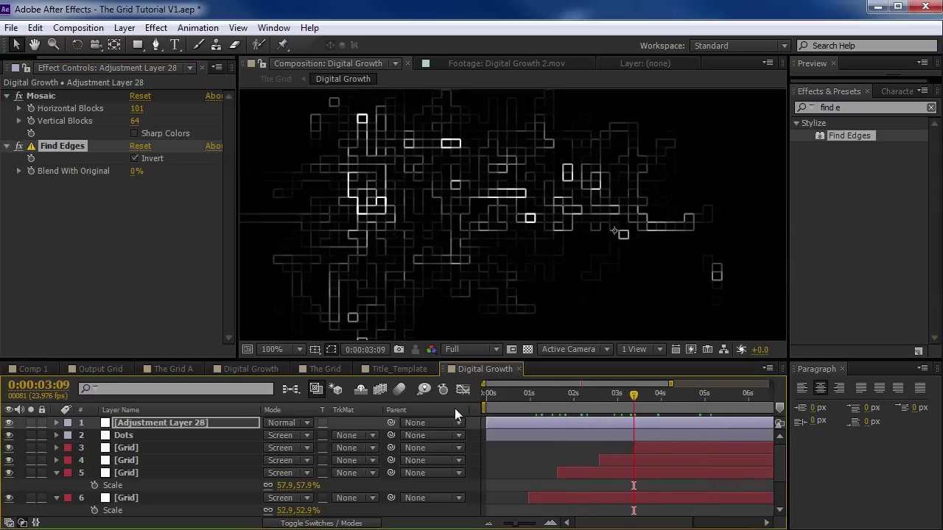
{"action": "left_click", "coordinate": [289, 423]}
{"action": "left_click", "coordinate": [339, 240]}
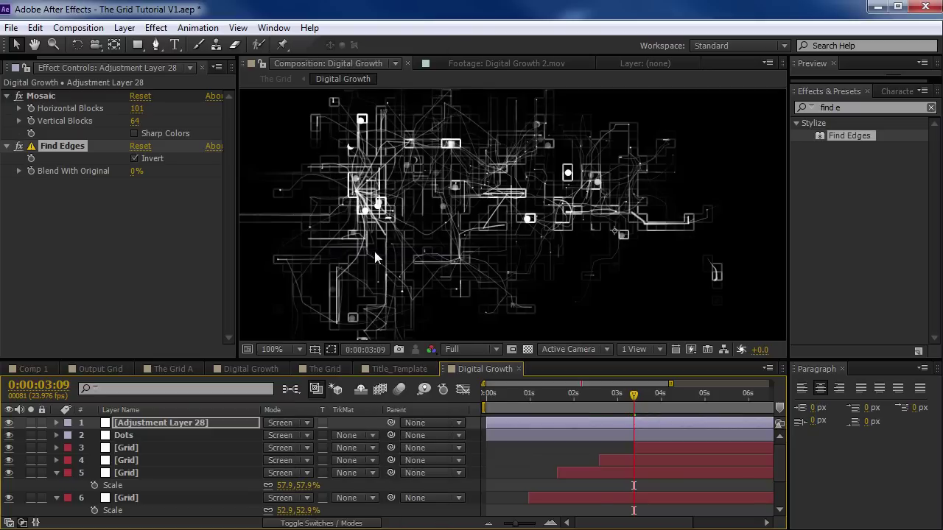
Step: Lower the mosaic adjustment layer's opacity to 34% and scrub through the growth to 0:00:04:21
{"action": "left_click", "coordinate": [179, 422]}
{"action": "key", "text": "t"}
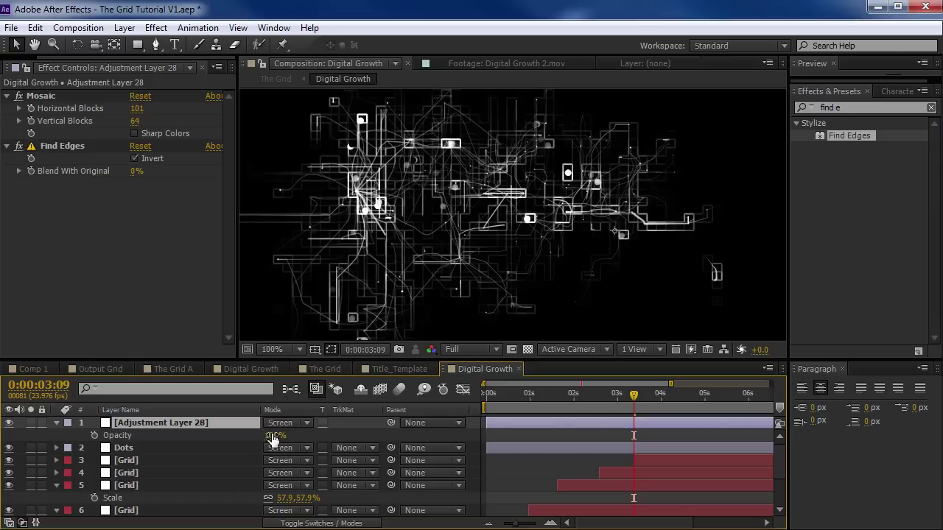
{"action": "left_click_drag", "start_coordinate": [273, 439], "coordinate": [209, 436]}
{"action": "left_click", "coordinate": [526, 394]}
{"action": "left_click_drag", "start_coordinate": [527, 398], "coordinate": [699, 411]}
{"action": "key", "text": "period"}
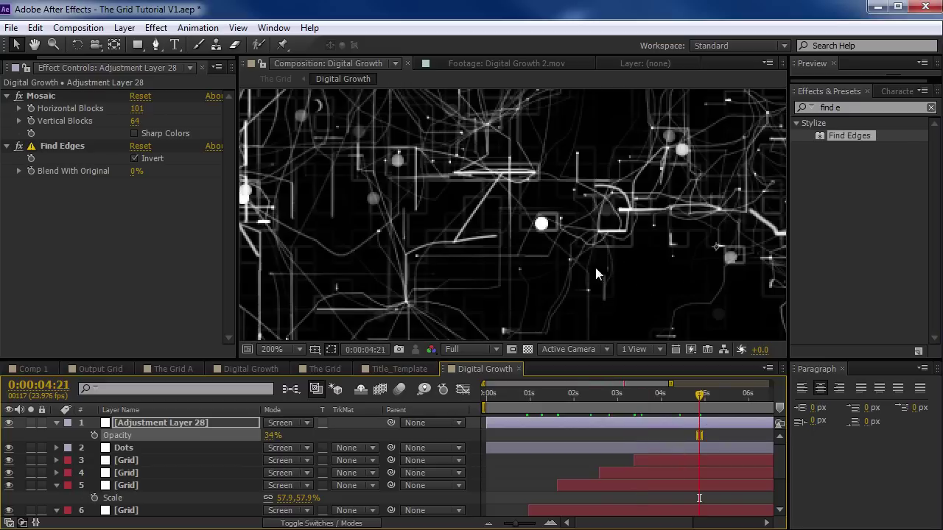
Step: Return the mosaic adjustment layer to Normal blending mode and 100% opacity
{"action": "left_click", "coordinate": [293, 425]}
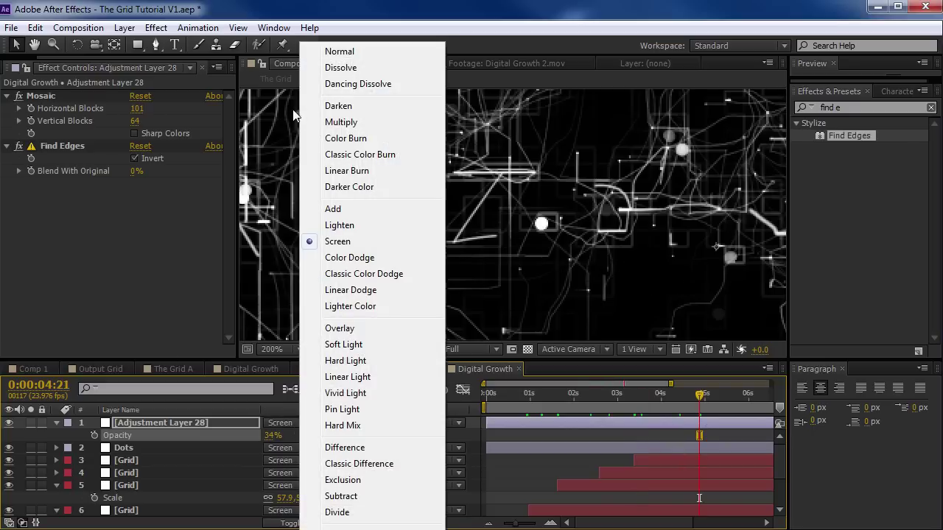
{"action": "left_click", "coordinate": [322, 51]}
{"action": "left_click_drag", "start_coordinate": [271, 436], "coordinate": [447, 426]}
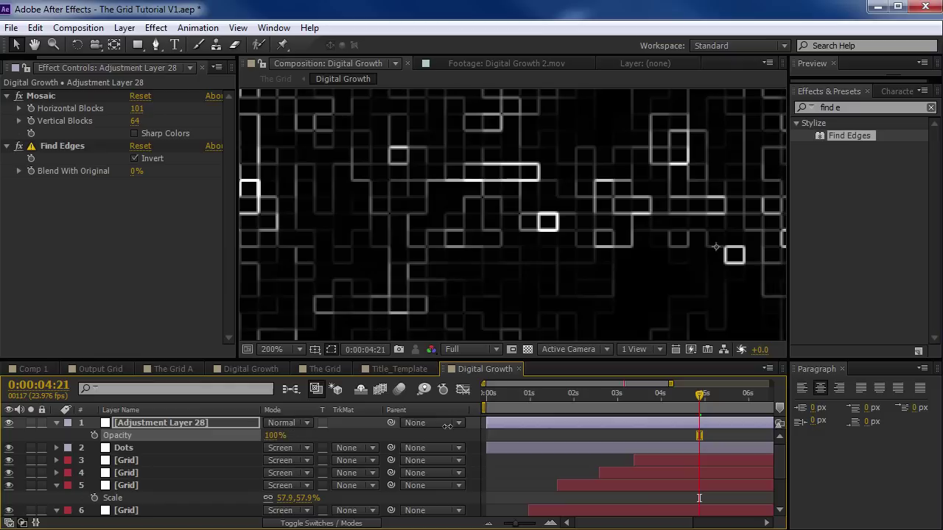
{"action": "scroll", "coordinate": [458, 221], "scroll_direction": "down", "scroll_amount": 1}
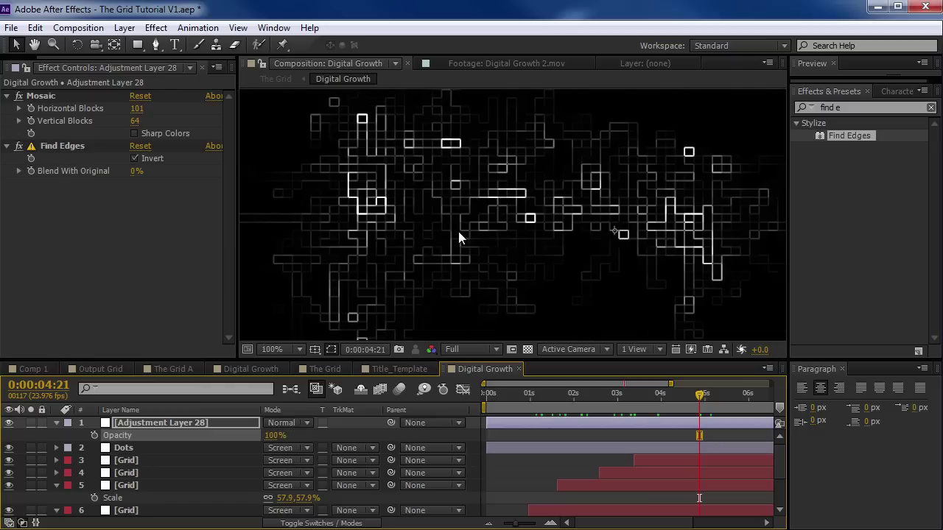
{"action": "scroll", "coordinate": [452, 240], "scroll_direction": "down", "scroll_amount": 1}
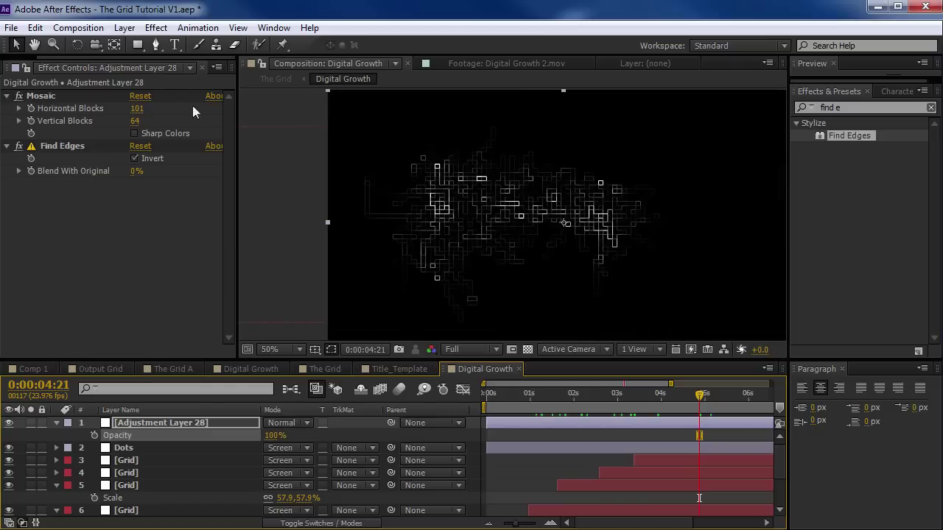
Step: Apply a Transform effect above Mosaic on the adjustment layer
{"action": "left_click", "coordinate": [155, 28]}
{"action": "mouse_move", "coordinate": [187, 201]}
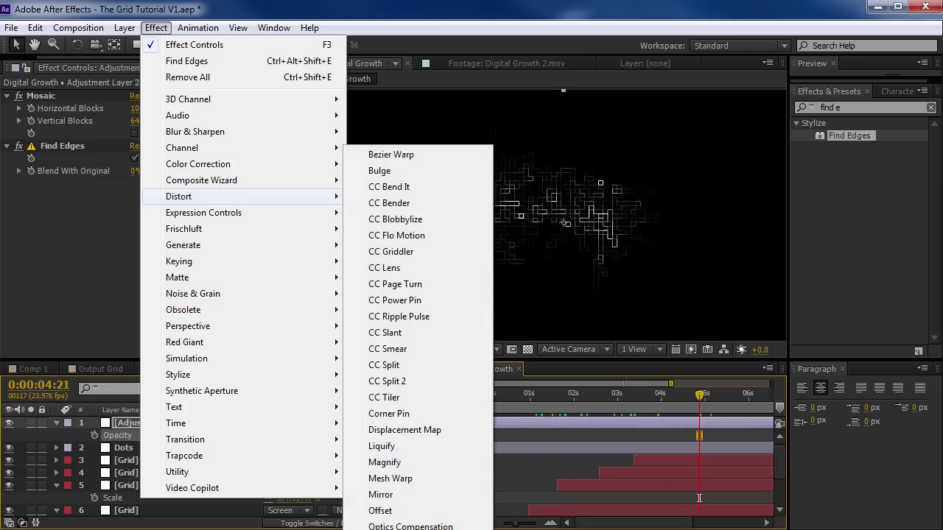
{"action": "left_click", "coordinate": [820, 105]}
{"action": "type", "text": "transfor"}
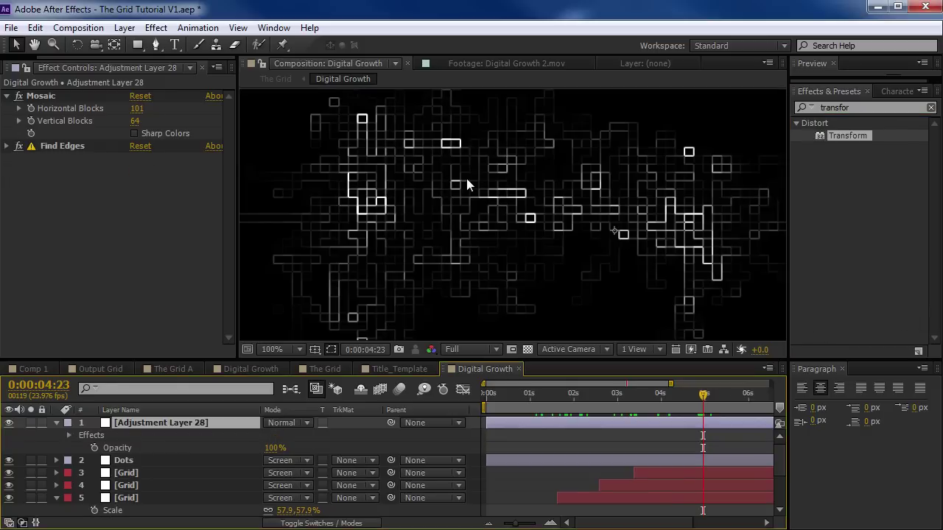
{"action": "left_click_drag", "start_coordinate": [847, 136], "coordinate": [45, 94]}
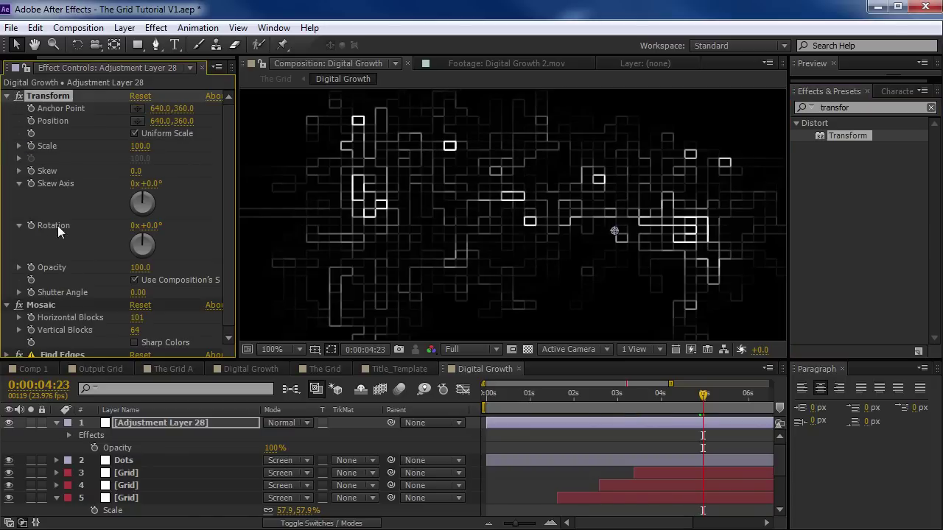
Step: Set the Rotation of the Transform effect above Mosaic to 45°
{"action": "left_click", "coordinate": [150, 225]}
{"action": "type", "text": "45"}
{"action": "key", "text": "Return"}
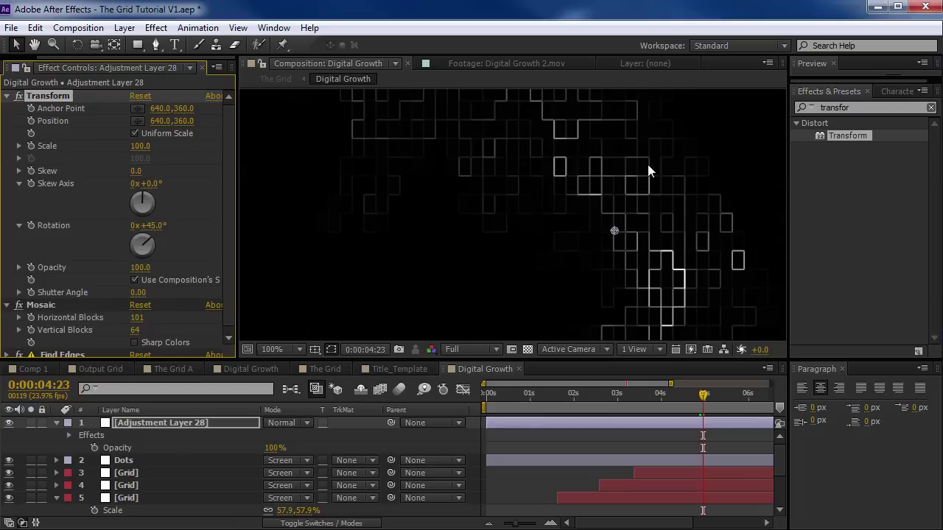
{"action": "key", "text": "comma"}
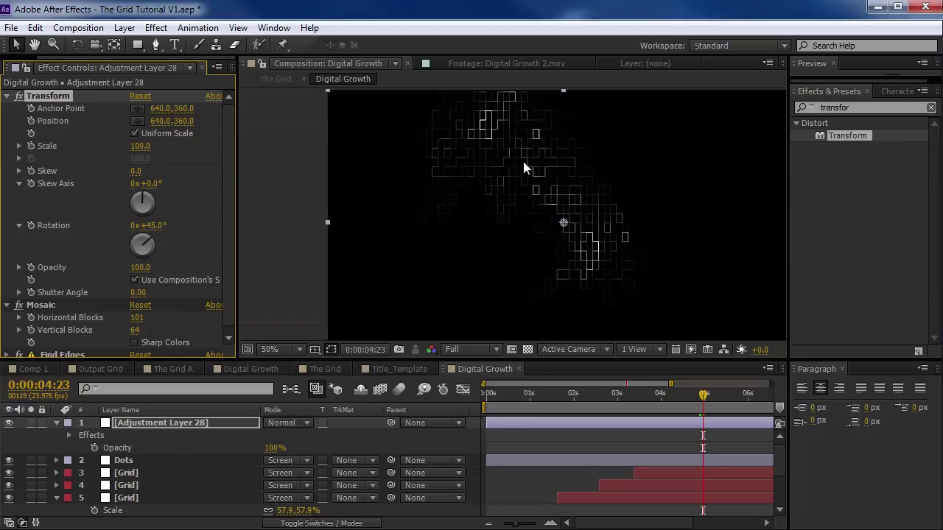
Step: Add a second Transform effect below Find Edges and set its Rotation to -45°
{"action": "left_click", "coordinate": [7, 96]}
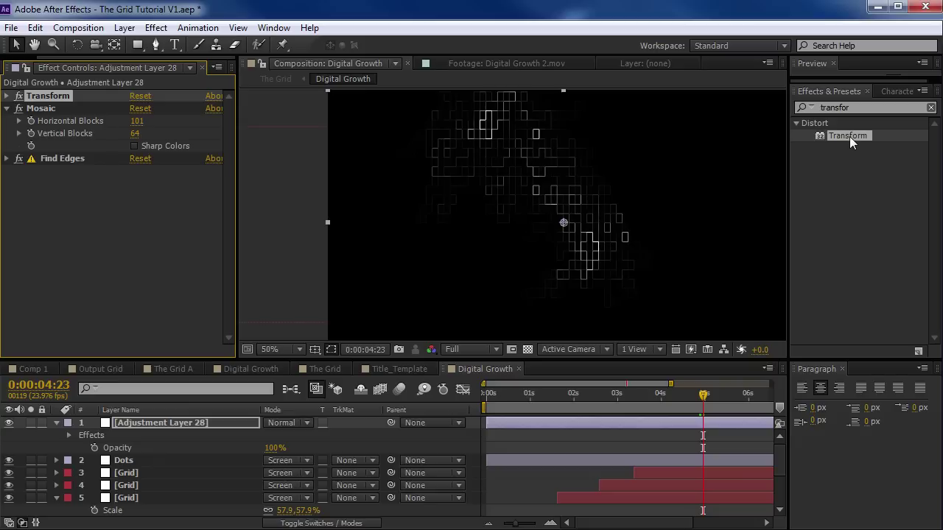
{"action": "left_click_drag", "start_coordinate": [851, 142], "coordinate": [70, 197]}
{"action": "left_click", "coordinate": [8, 108]}
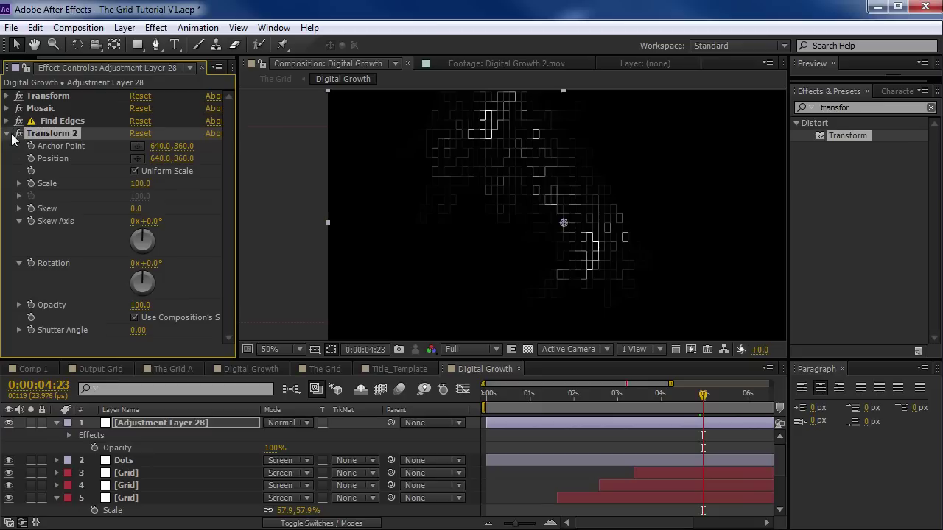
{"action": "left_click", "coordinate": [152, 262]}
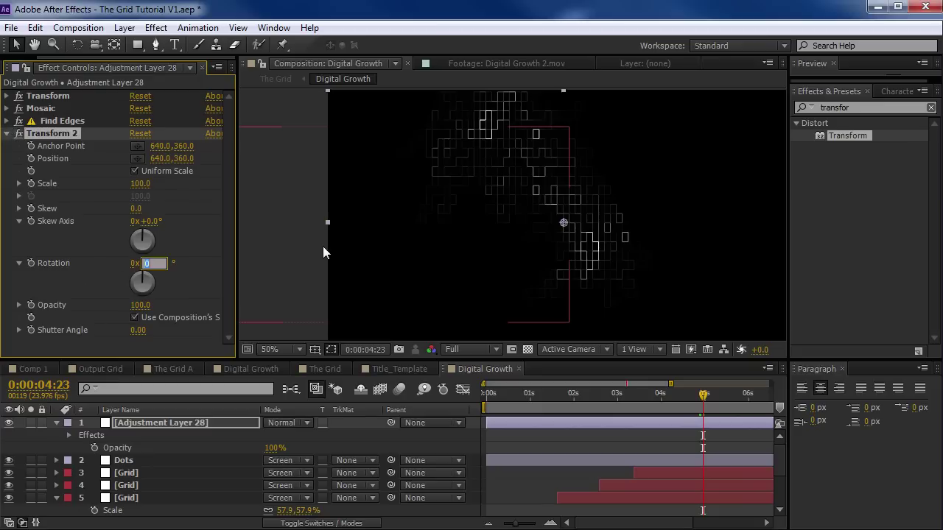
{"action": "type", "text": "-45"}
{"action": "key", "text": "Return"}
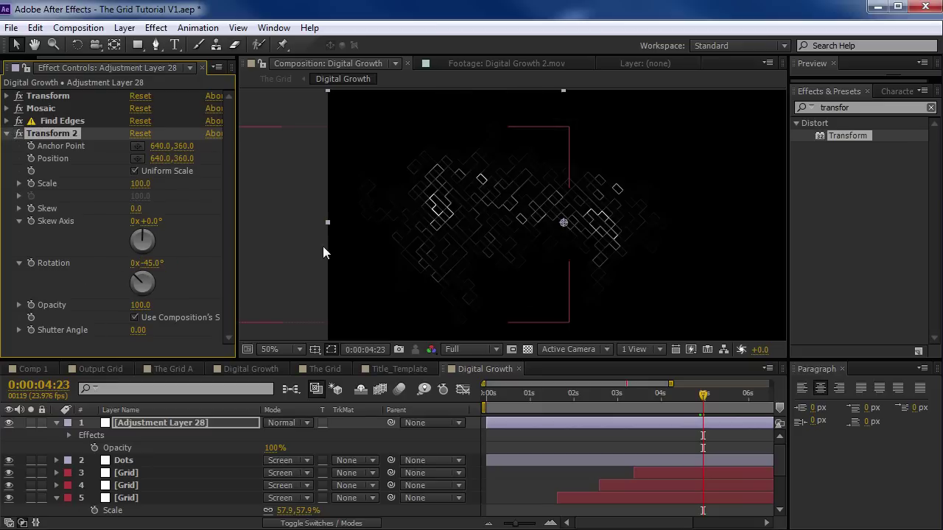
Step: Check the diamond pattern in the enlarged composition view and set Mosaic's Vertical Blocks to 114
{"action": "scroll", "coordinate": [535, 231], "scroll_direction": "up", "scroll_amount": 1}
{"action": "key", "text": "grave"}
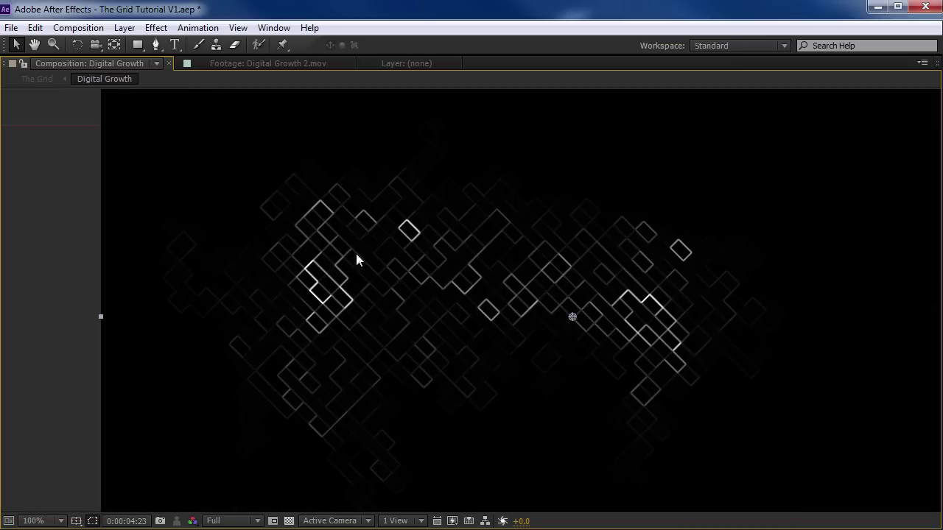
{"action": "scroll", "coordinate": [474, 297], "scroll_direction": "up", "scroll_amount": 1}
{"action": "scroll", "coordinate": [478, 273], "scroll_direction": "down", "scroll_amount": 1}
{"action": "key", "text": "grave"}
{"action": "left_click", "coordinate": [7, 108]}
{"action": "left_click", "coordinate": [41, 108]}
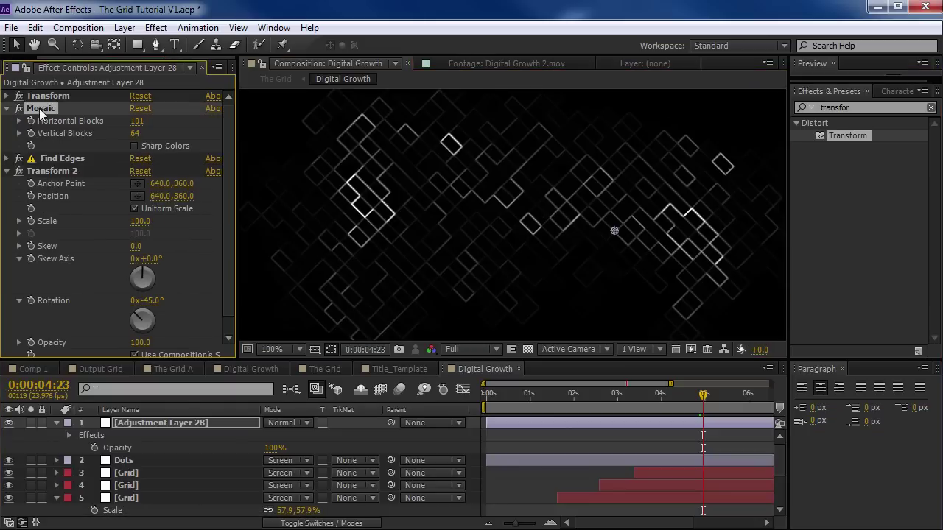
{"action": "left_click_drag", "start_coordinate": [133, 134], "coordinate": [169, 134]}
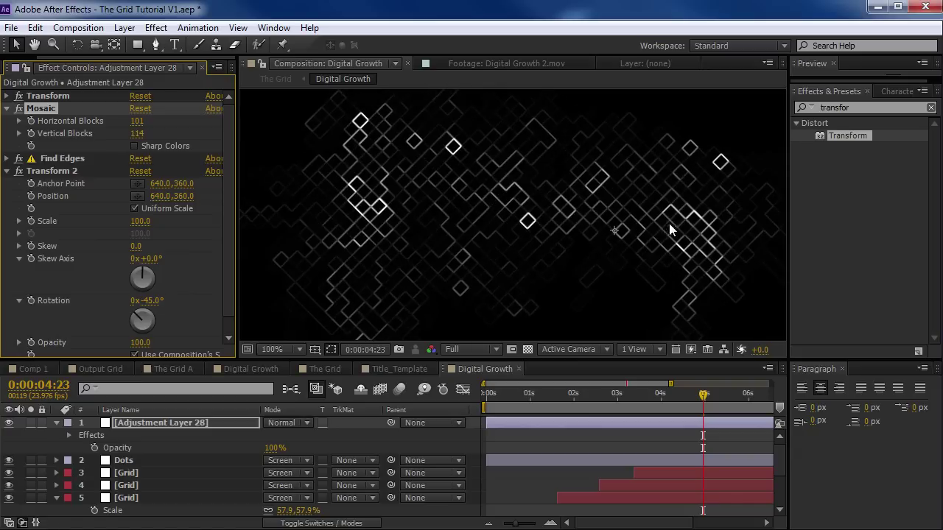
Step: Set the adjustment layer's blending mode to Screen and inspect the diamonds over the growth lines
{"action": "left_click", "coordinate": [289, 426]}
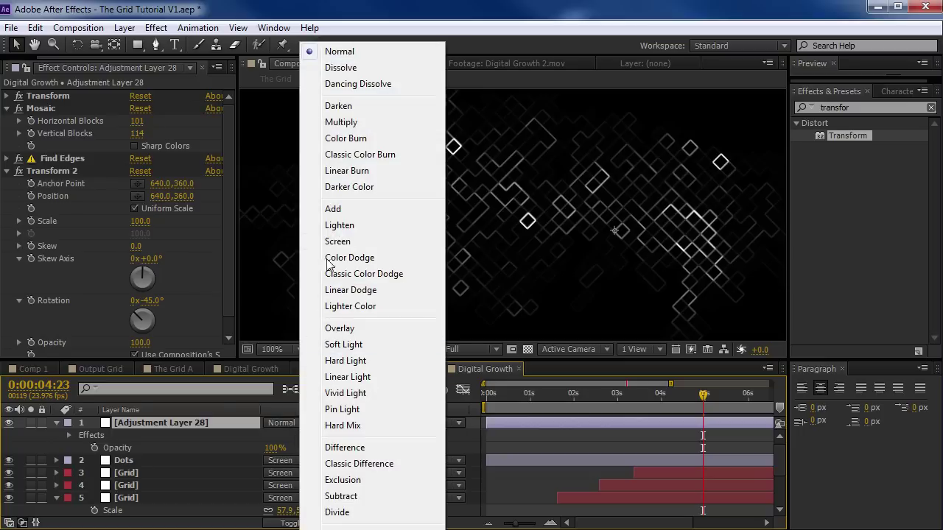
{"action": "left_click", "coordinate": [341, 237]}
{"action": "scroll", "coordinate": [526, 289], "scroll_direction": "up", "scroll_amount": 1}
{"action": "key", "text": "space"}
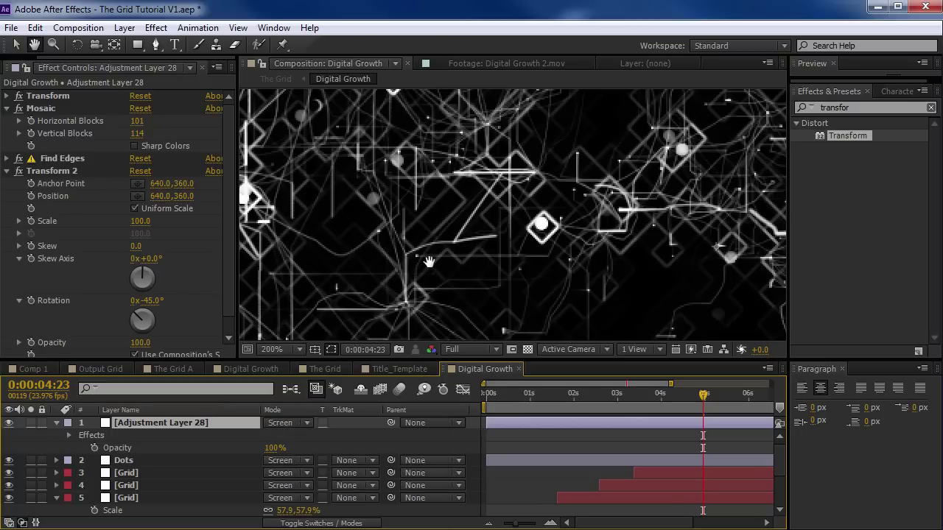
{"action": "left_click_drag", "start_coordinate": [407, 292], "coordinate": [457, 168]}
{"action": "scroll", "coordinate": [384, 266], "scroll_direction": "down", "scroll_amount": 1}
{"action": "left_click_drag", "start_coordinate": [522, 204], "coordinate": [419, 263]}
Step: Try lowering the diamond adjustment layer's opacity to 69%
{"action": "key", "text": "t"}
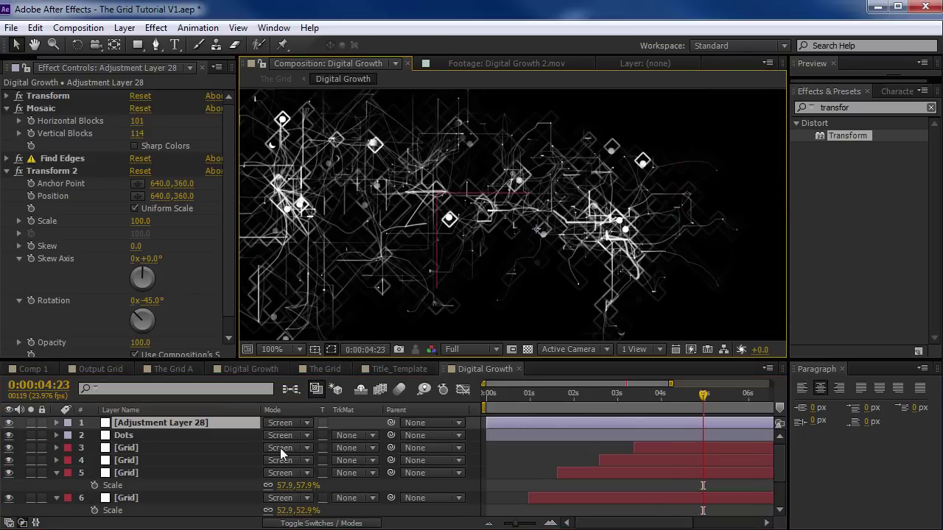
{"action": "key", "text": "t"}
{"action": "left_click_drag", "start_coordinate": [275, 436], "coordinate": [223, 304]}
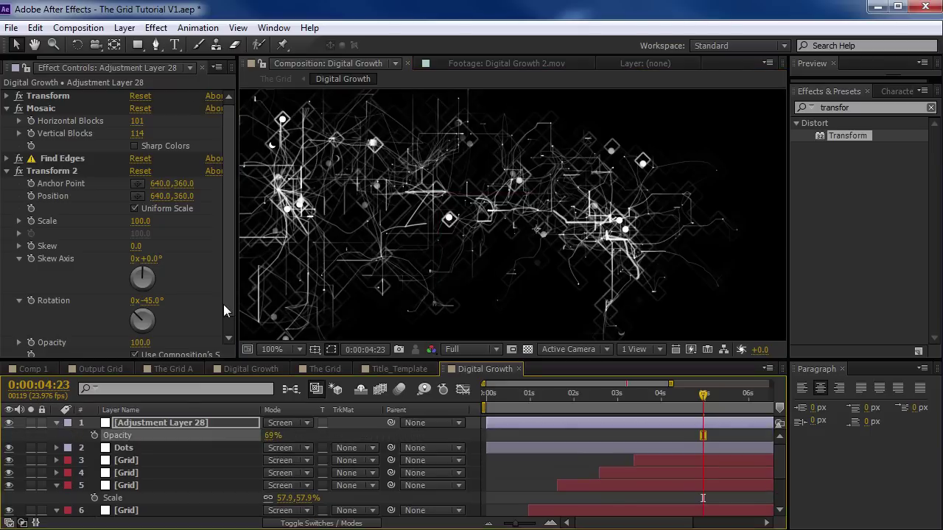
Step: Try Mosaic with 29 horizontal and 8 vertical blocks, undo the trial changes, and check the enlarged composition view
{"action": "left_click", "coordinate": [112, 140]}
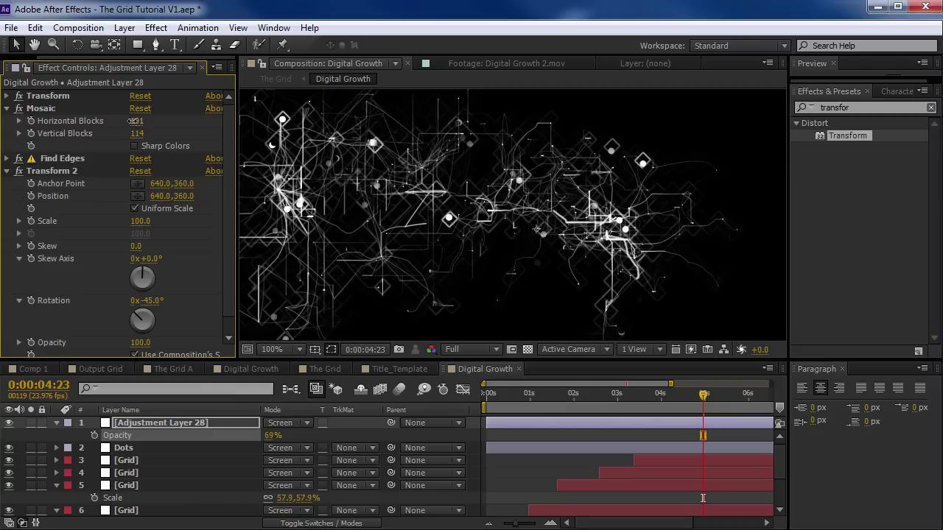
{"action": "left_click_drag", "start_coordinate": [137, 121], "coordinate": [84, 134]}
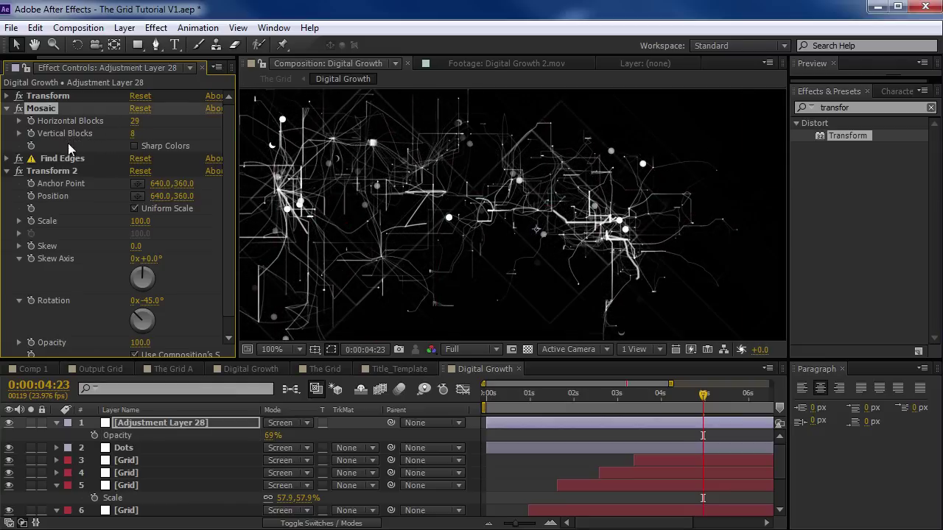
{"action": "key", "text": "grave"}
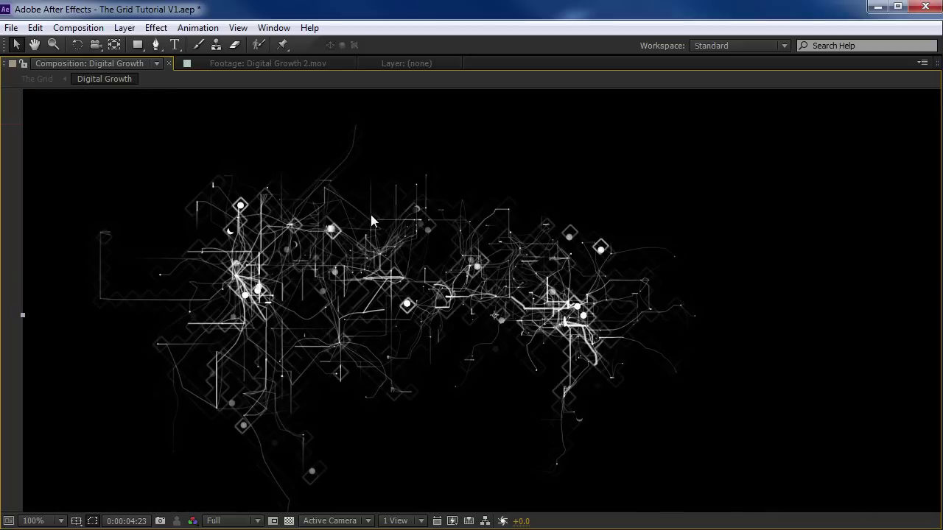
{"action": "key", "text": "grave"}
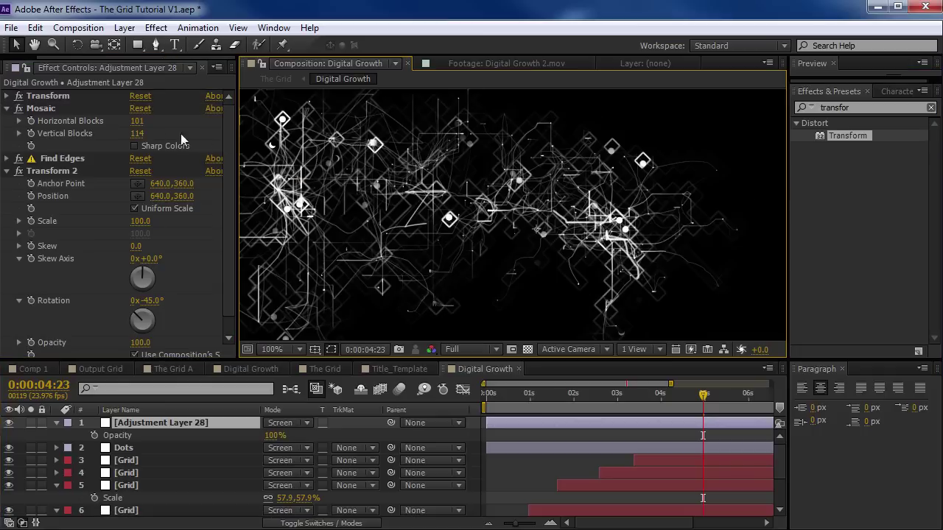
Step: Set Mosaic on the diamond adjustment layer to 94 horizontal and 75 vertical blocks
{"action": "left_click", "coordinate": [137, 121]}
{"action": "key", "text": "Tab"}
{"action": "type", "text": "75"}
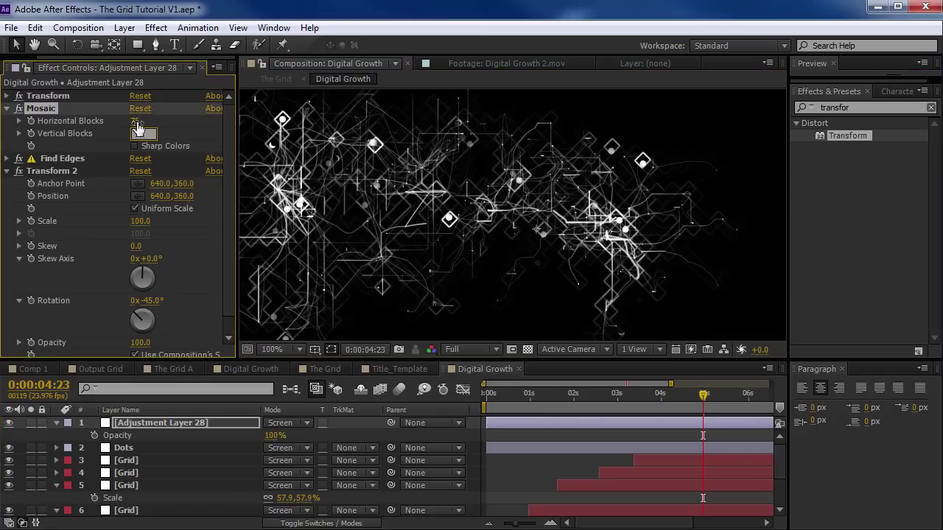
{"action": "key", "text": "Return"}
{"action": "left_click_drag", "start_coordinate": [136, 134], "coordinate": [147, 118]}
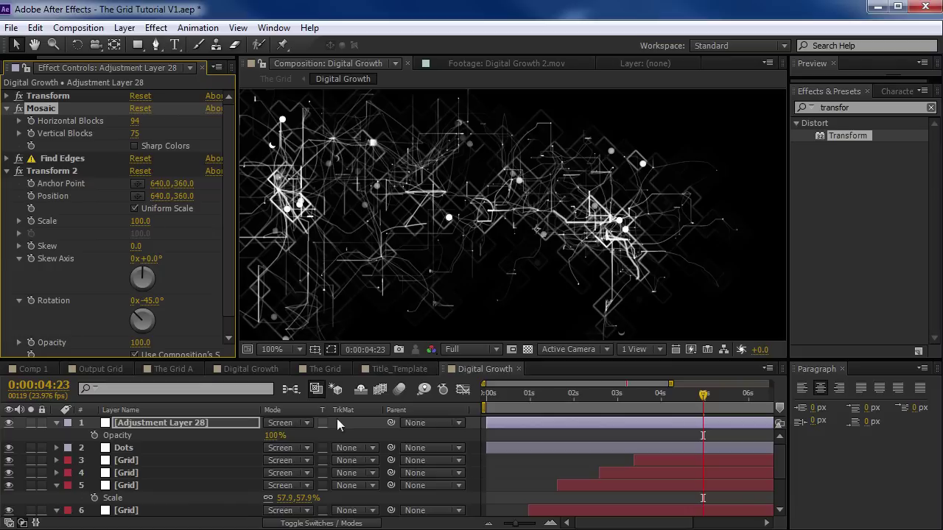
Step: Lower the diamond adjustment layer's opacity to 48% and check the enlarged composition view
{"action": "left_click", "coordinate": [206, 424]}
{"action": "left_click_drag", "start_coordinate": [275, 436], "coordinate": [206, 435]}
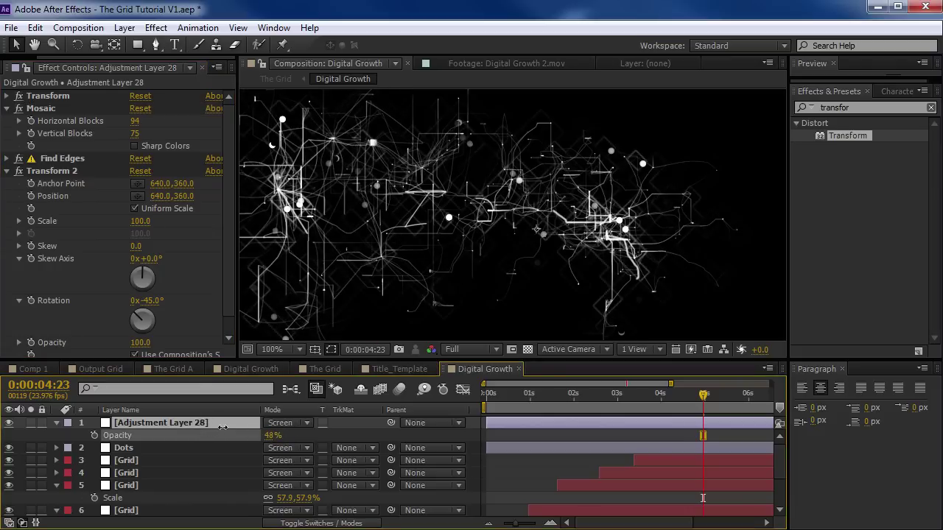
{"action": "key", "text": "grave"}
{"action": "key", "text": "grave"}
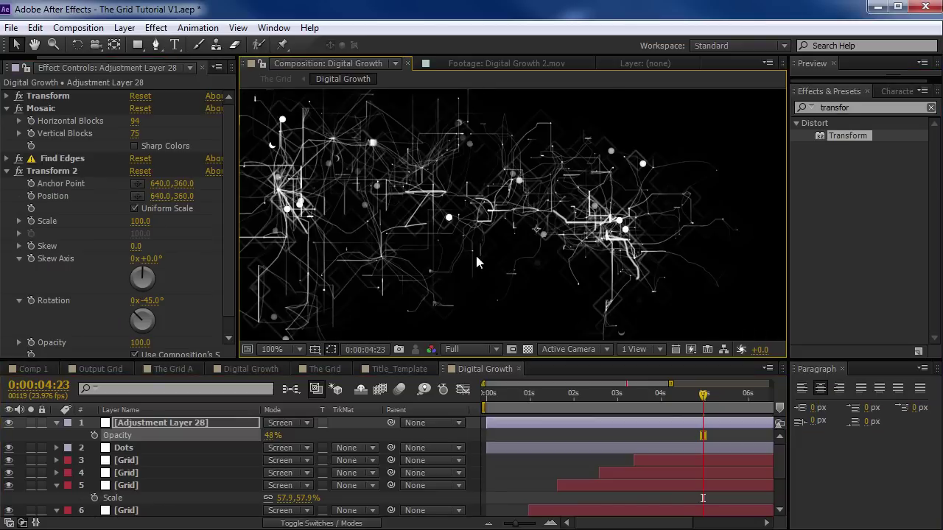
Step: Create a new adjustment layer above the diamond adjustment layer in Digital Growth
{"action": "left_click", "coordinate": [124, 28]}
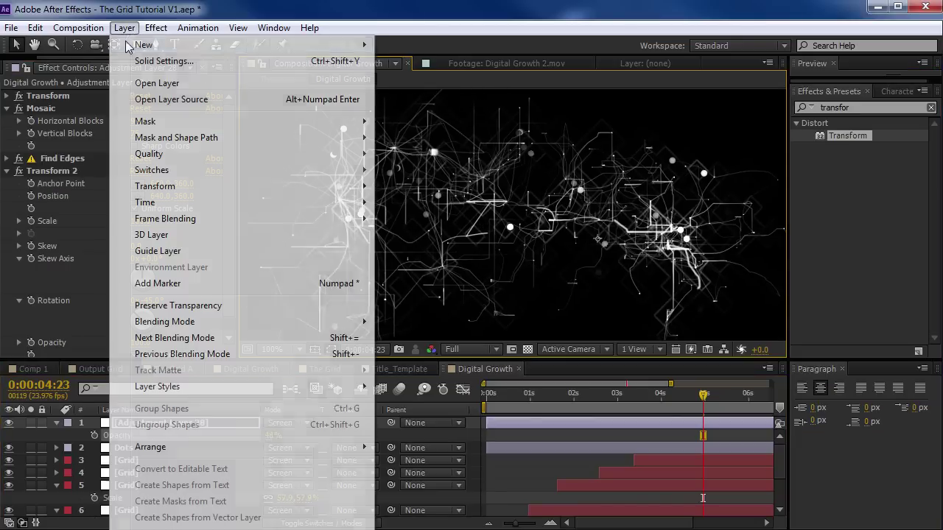
{"action": "mouse_move", "coordinate": [332, 45]}
{"action": "left_click", "coordinate": [421, 142]}
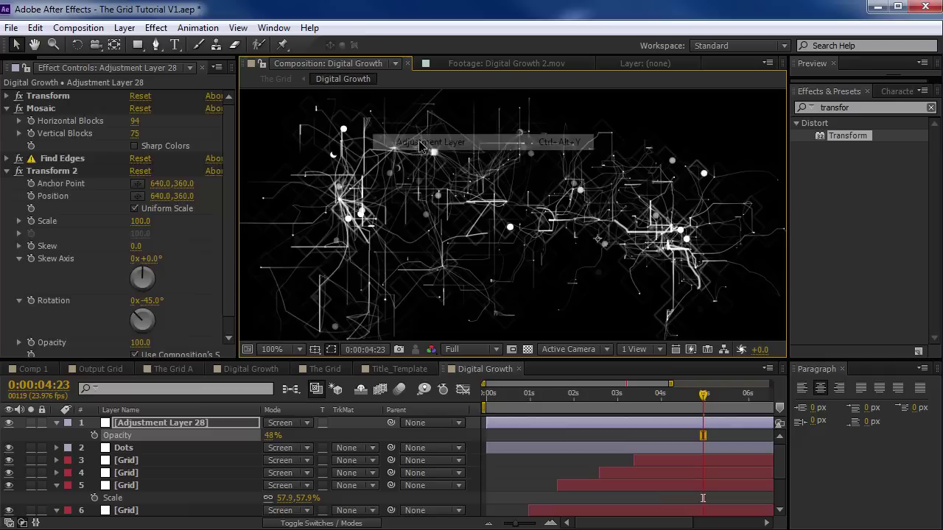
Step: Apply the Glow effect to the new adjustment layer and raise its Glow Radius to about 66
{"action": "key", "text": "ctrl+5"}
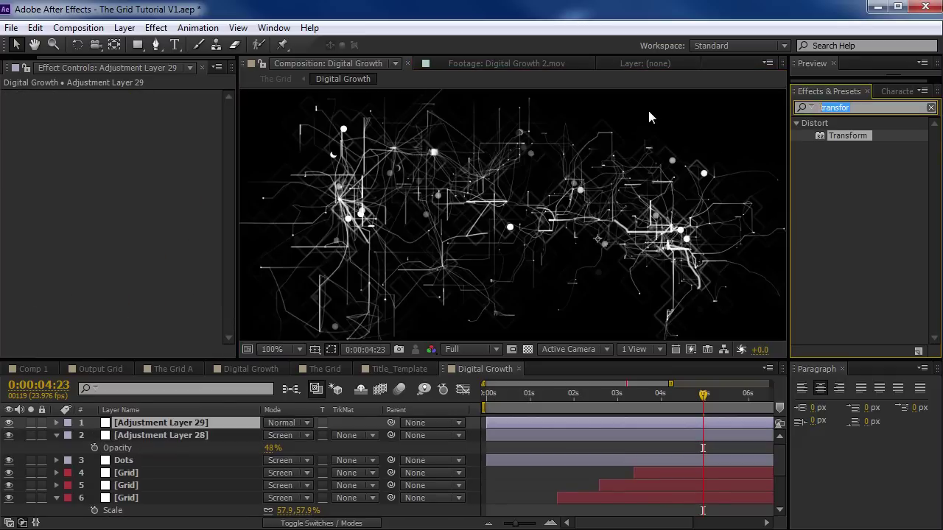
{"action": "type", "text": "glow"}
{"action": "scroll", "coordinate": [861, 258], "scroll_direction": "down", "scroll_amount": 3}
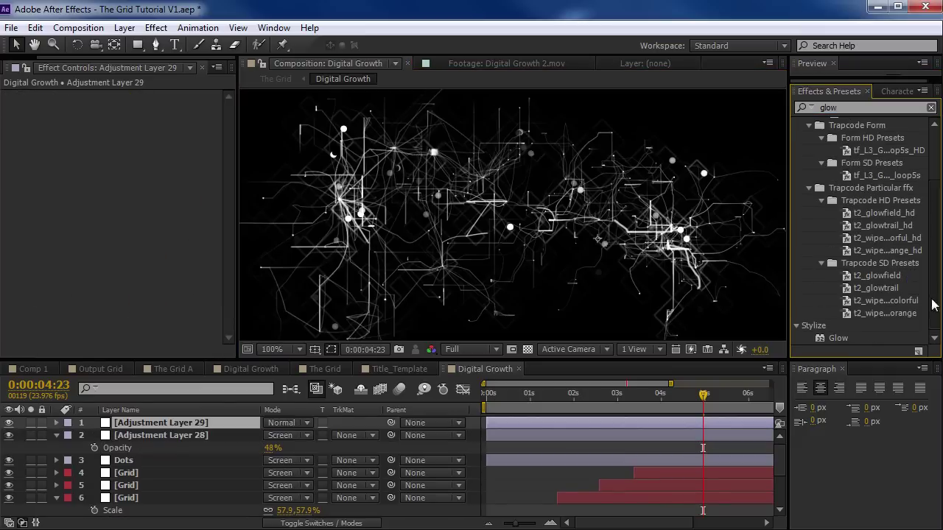
{"action": "left_click_drag", "start_coordinate": [833, 337], "coordinate": [206, 421]}
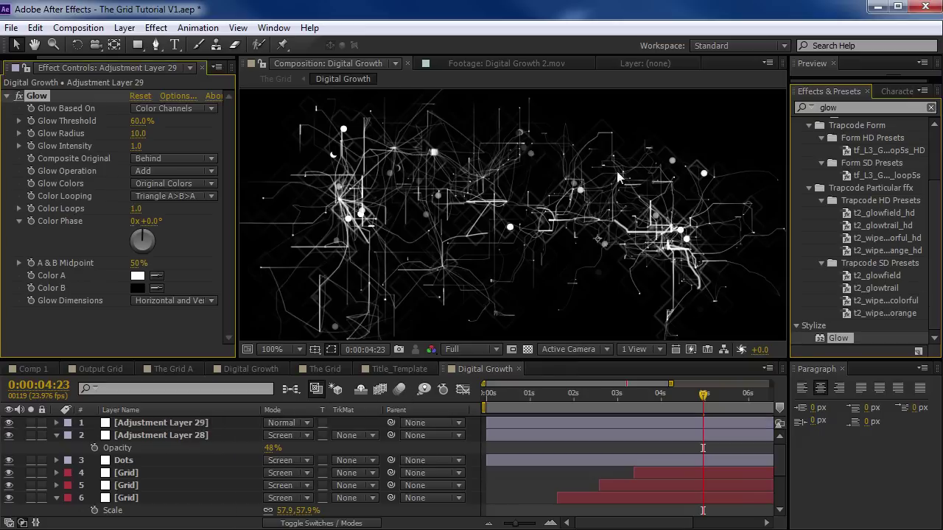
{"action": "left_click", "coordinate": [930, 106]}
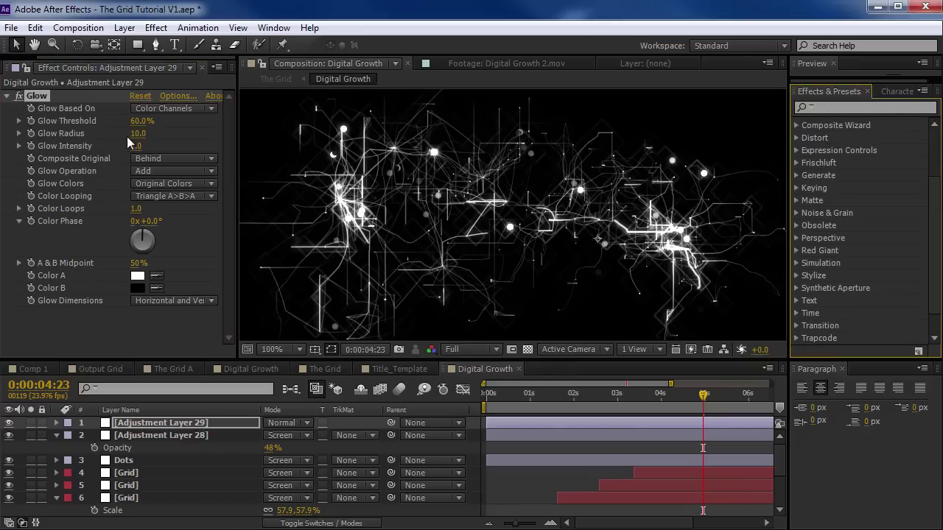
{"action": "left_click_drag", "start_coordinate": [137, 133], "coordinate": [177, 127]}
Step: Add the Curves effect to the glow adjustment layer and adjust its Red channel curve
{"action": "left_click", "coordinate": [155, 28]}
{"action": "mouse_move", "coordinate": [217, 164]}
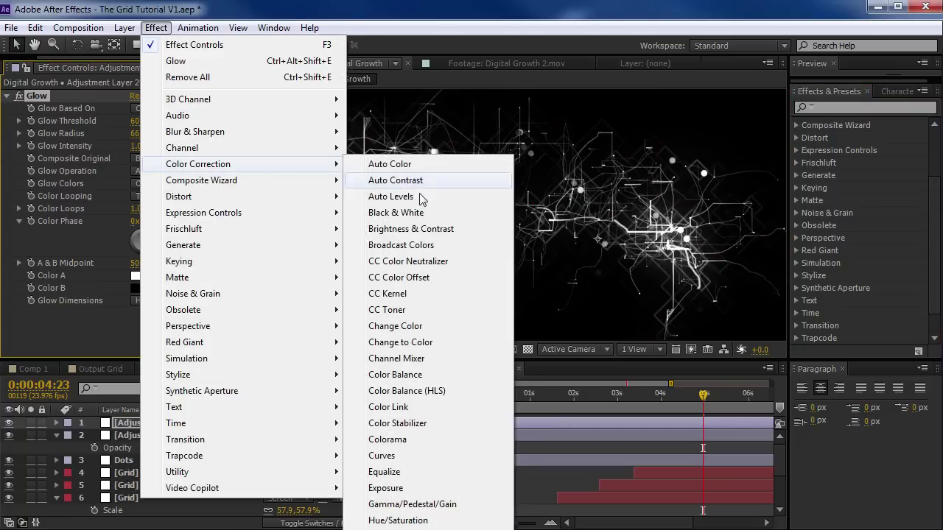
{"action": "left_click", "coordinate": [381, 455]}
{"action": "left_click", "coordinate": [171, 193]}
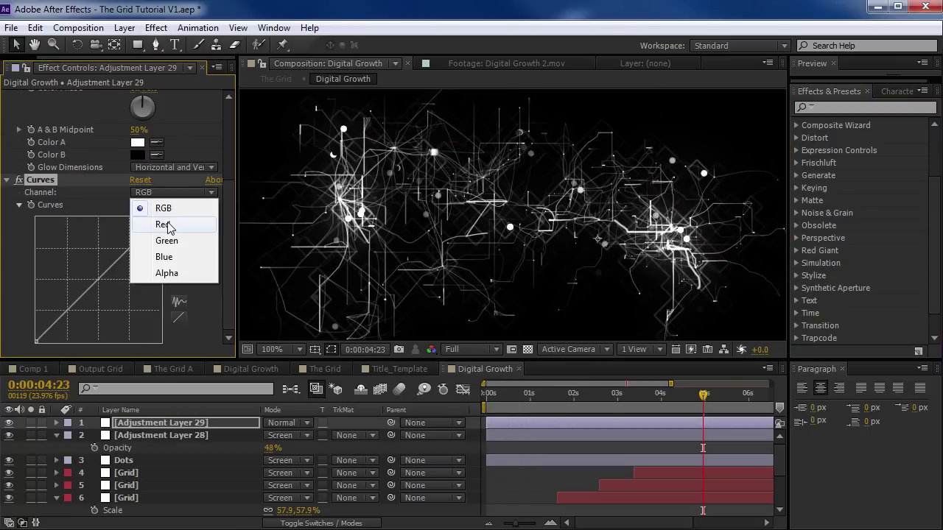
{"action": "left_click", "coordinate": [170, 227]}
{"action": "left_click_drag", "start_coordinate": [87, 287], "coordinate": [98, 271]}
Step: Adjust the Blue channel curve and raise the Green midtones to tint the growth lines teal
{"action": "left_click", "coordinate": [176, 194]}
{"action": "left_click", "coordinate": [210, 255]}
{"action": "left_click", "coordinate": [144, 195]}
{"action": "left_click", "coordinate": [166, 241]}
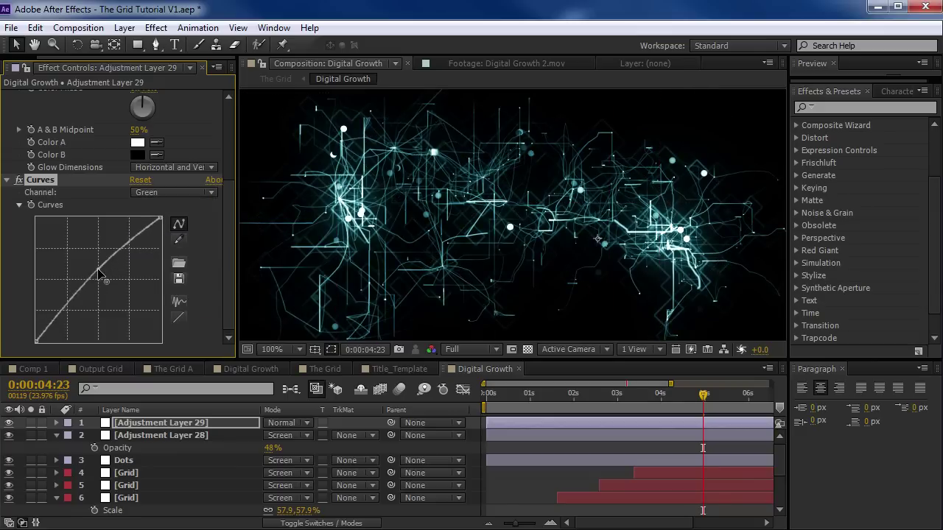
Step: Fine-tune the midpoint of the RGB curve and check the teal growth in the enlarged composition view
{"action": "left_click", "coordinate": [144, 195]}
{"action": "left_click", "coordinate": [150, 207]}
{"action": "left_click_drag", "start_coordinate": [83, 291], "coordinate": [104, 276]}
{"action": "key", "text": "grave"}
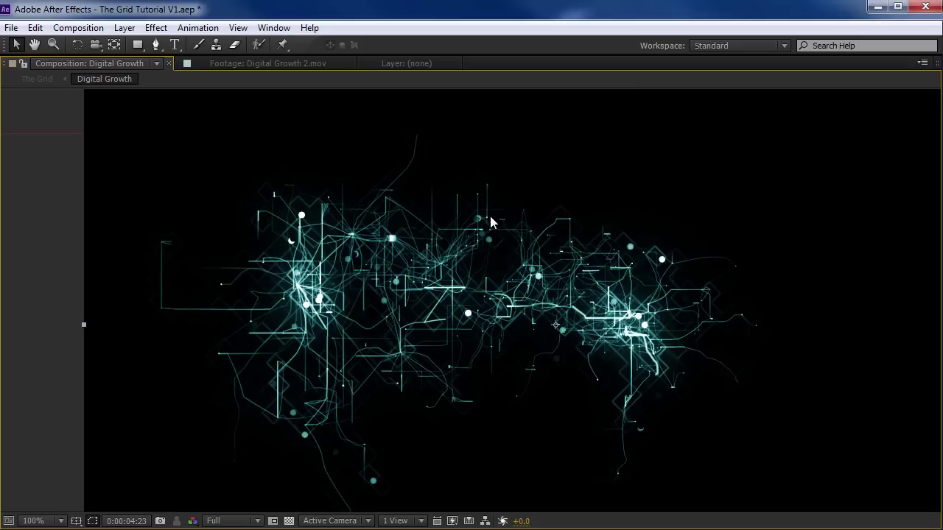
{"action": "key", "text": "grave"}
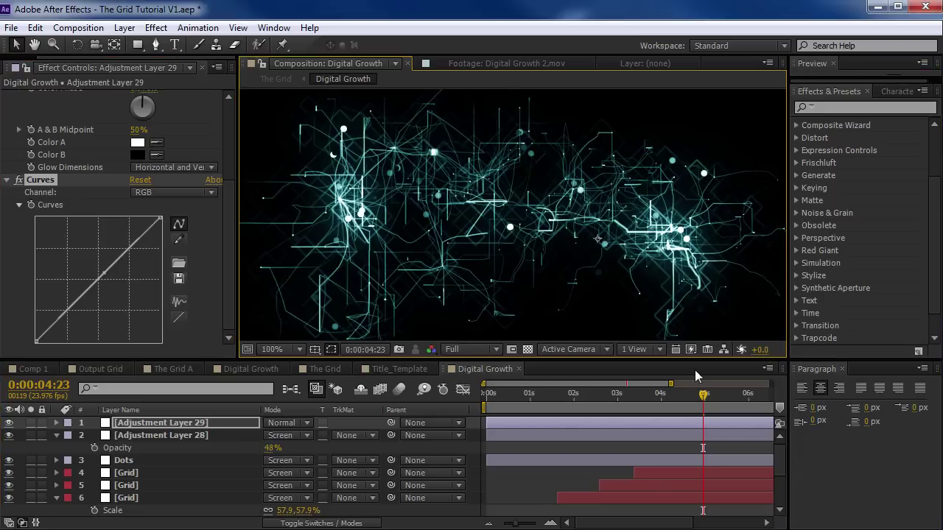
Step: Go to 0:00:06:00 in Digital Growth and end the work area there
{"action": "left_click", "coordinate": [656, 397]}
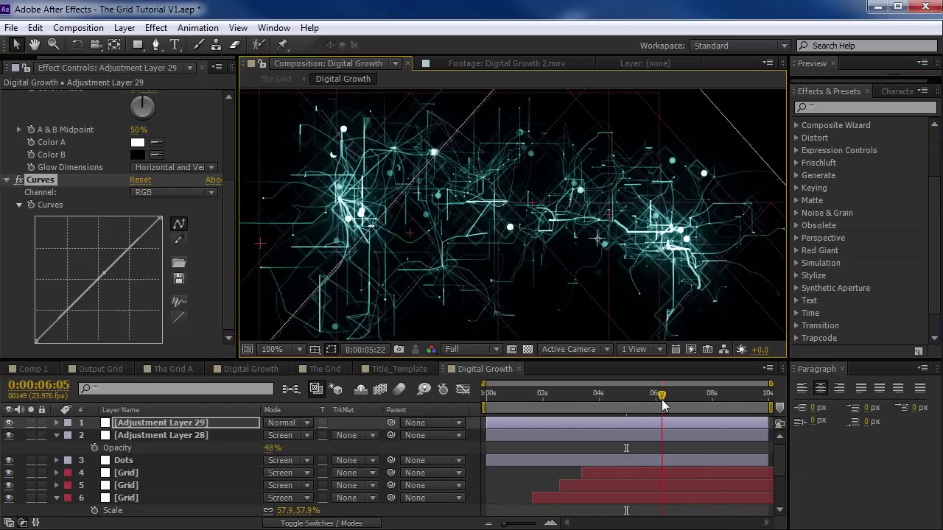
{"action": "scroll", "coordinate": [562, 223], "scroll_direction": "down", "scroll_amount": 2}
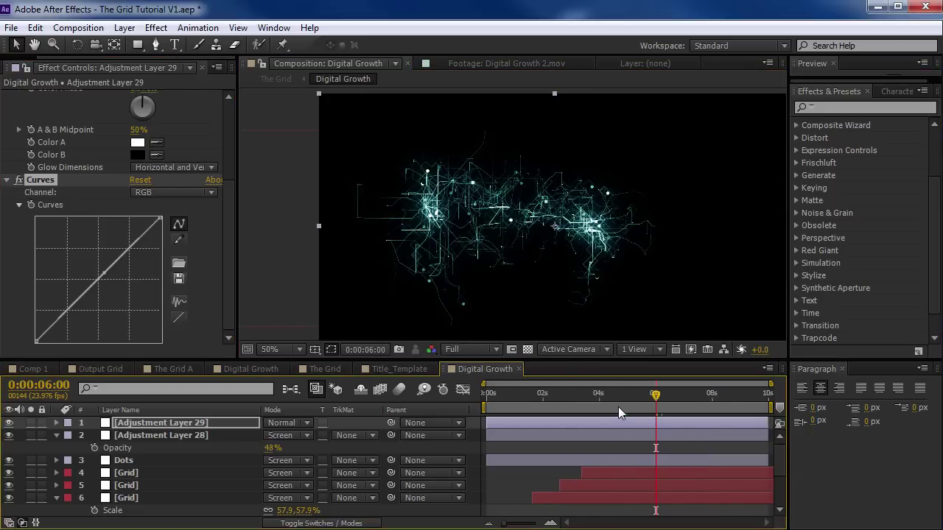
{"action": "left_click", "coordinate": [78, 27]}
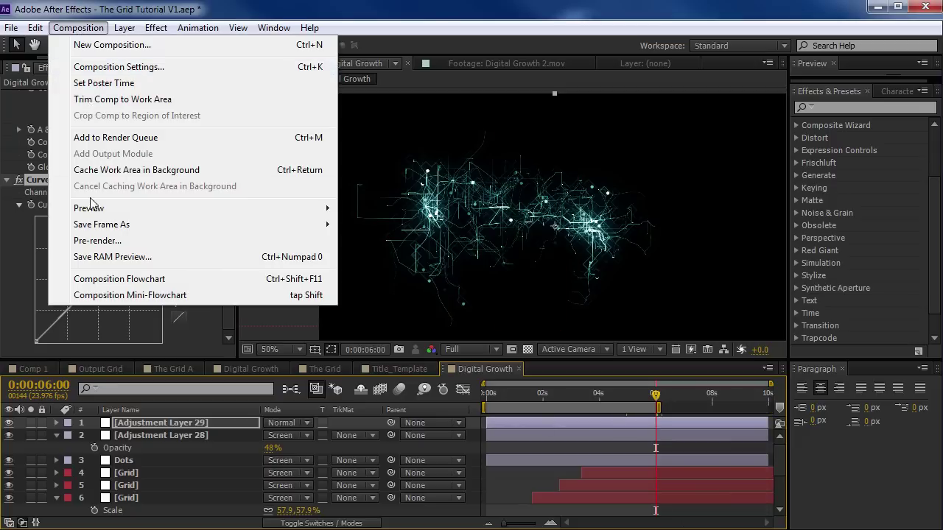
{"action": "left_click", "coordinate": [355, 19]}
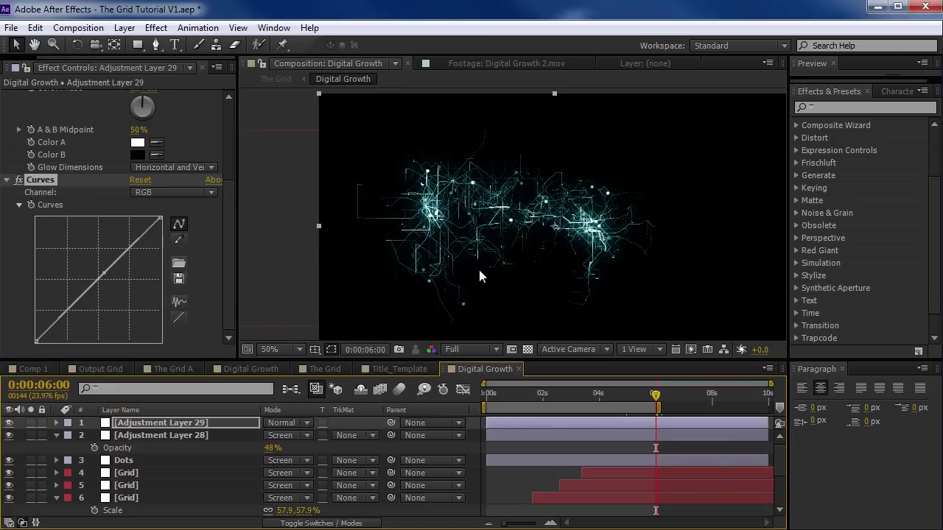
{"action": "scroll", "coordinate": [478, 268], "scroll_direction": "up", "scroll_amount": 1}
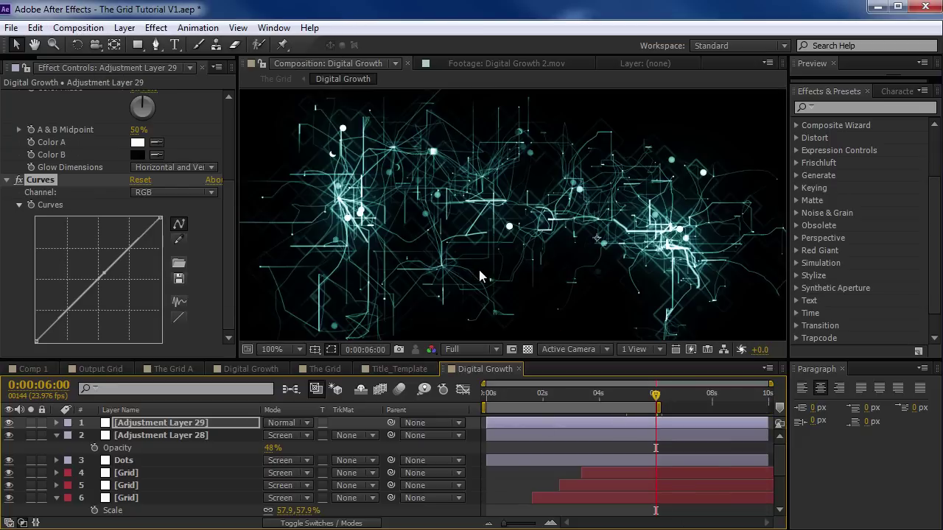
Step: Open the rendered Digital Growth 2.mov footage from the project and scrub through its growth animation
{"action": "left_click", "coordinate": [21, 68]}
{"action": "scroll", "coordinate": [131, 300], "scroll_direction": "down", "scroll_amount": 3}
{"action": "double_click", "coordinate": [104, 284]}
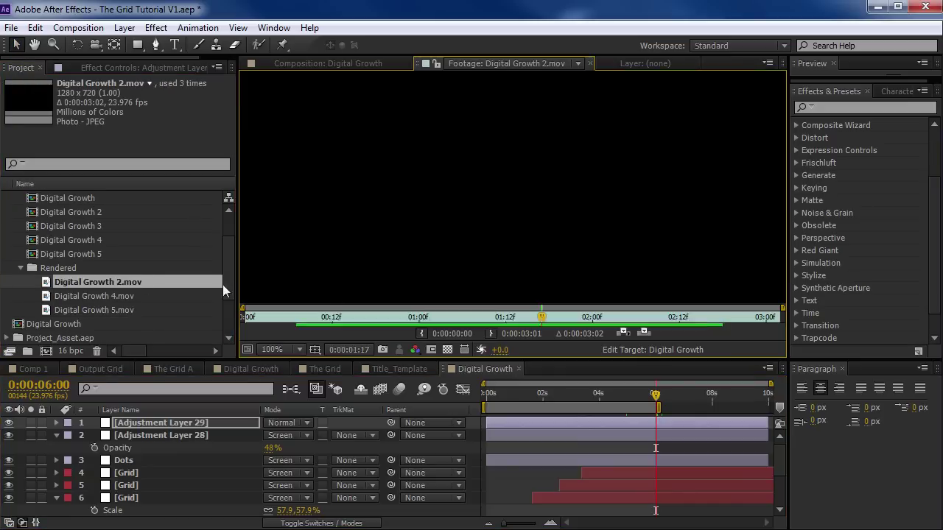
{"action": "left_click", "coordinate": [269, 316]}
{"action": "left_click_drag", "start_coordinate": [274, 315], "coordinate": [564, 316]}
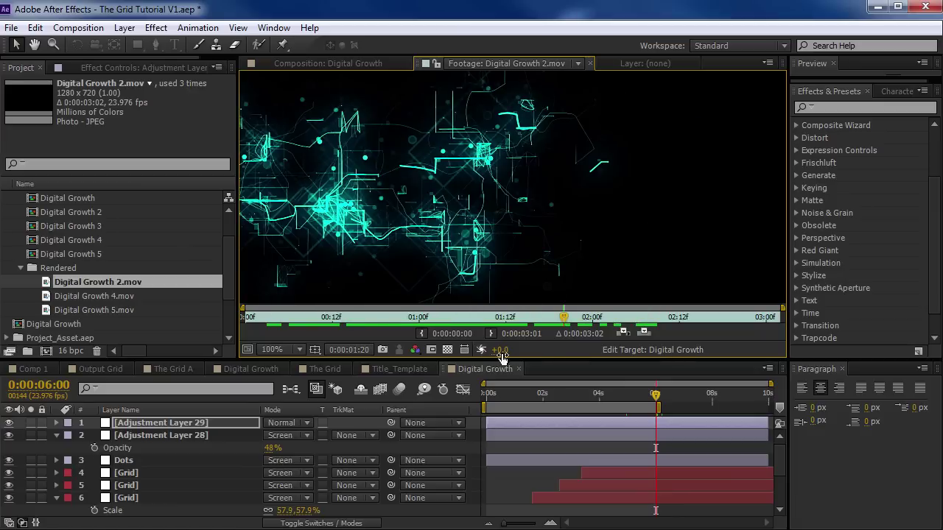
Step: Return to the Digital Growth composition and scrub through its growth animation
{"action": "left_click", "coordinate": [400, 369]}
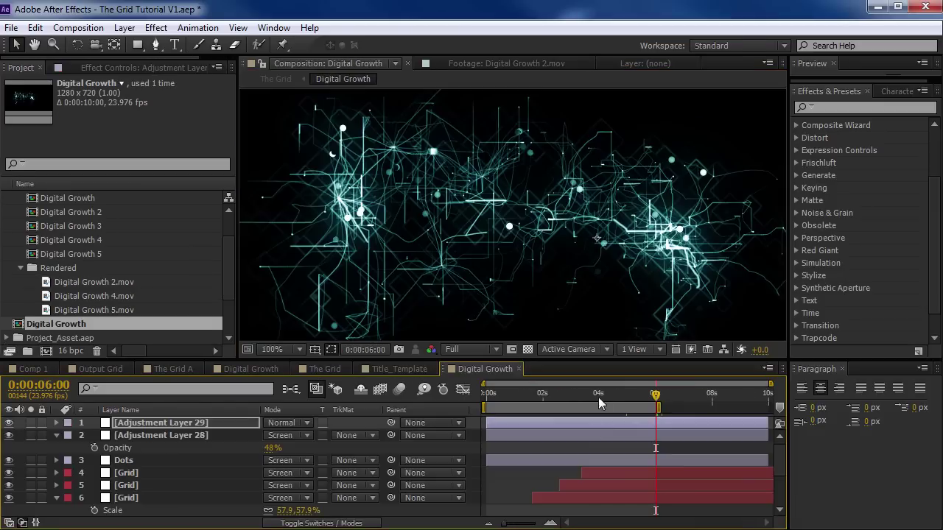
{"action": "left_click_drag", "start_coordinate": [594, 399], "coordinate": [578, 397]}
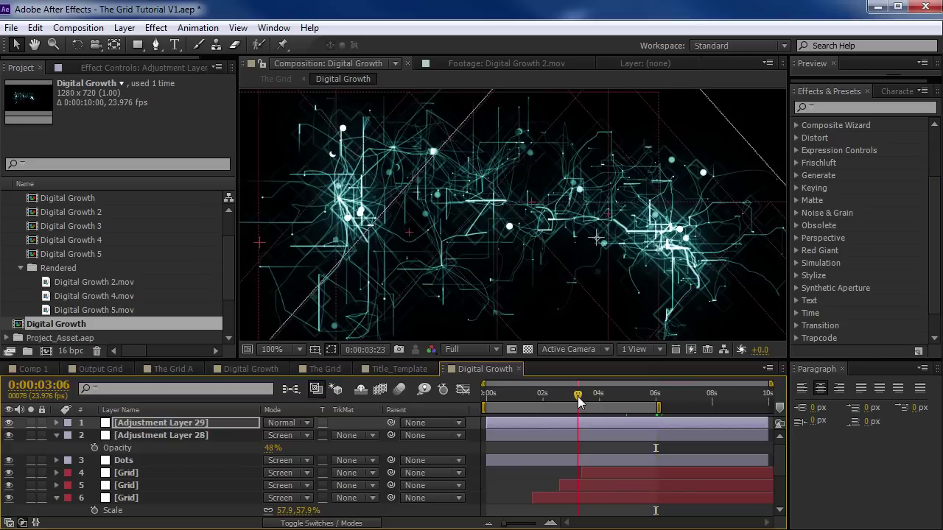
{"action": "left_click", "coordinate": [621, 396]}
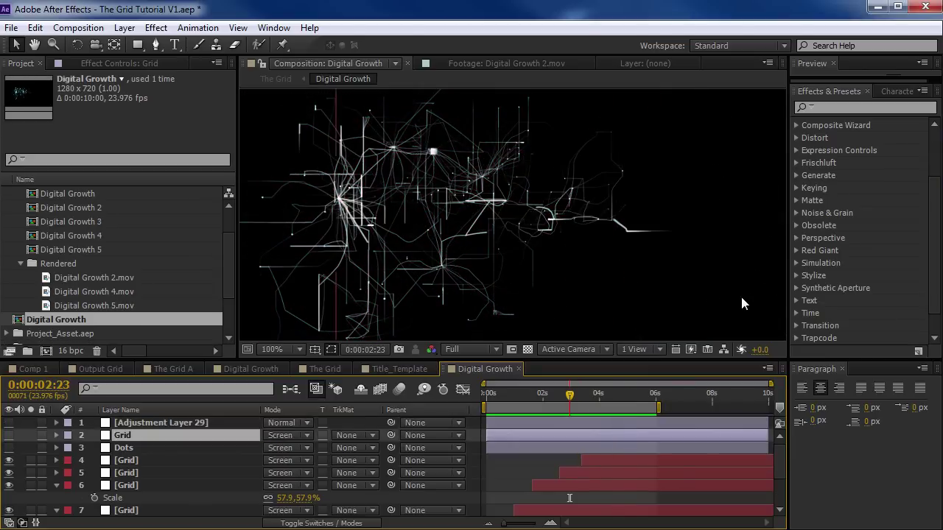
Step: Select the Advanced Lightning [Grid] layers and reveal their Decay keyframes
{"action": "left_click", "coordinate": [596, 461]}
{"action": "left_click", "coordinate": [594, 486], "text": "shift"}
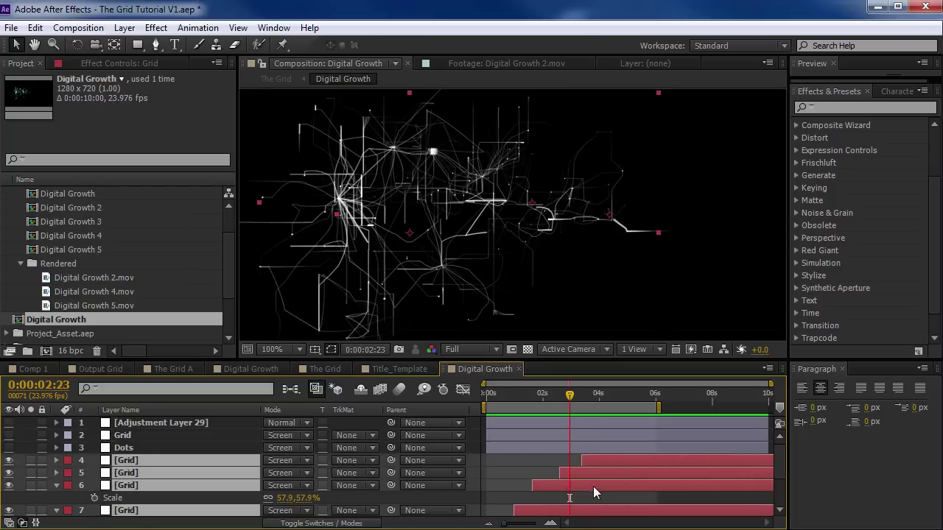
{"action": "key", "text": "u"}
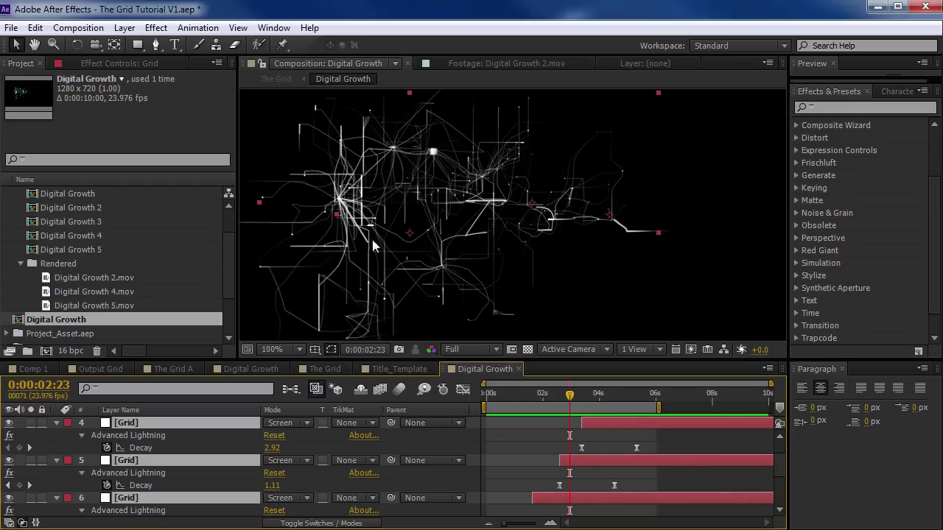
Step: Switch to The Grid composition and hide its Digital Growth layer so only the title shows
{"action": "left_click", "coordinate": [328, 369]}
{"action": "left_click", "coordinate": [610, 499]}
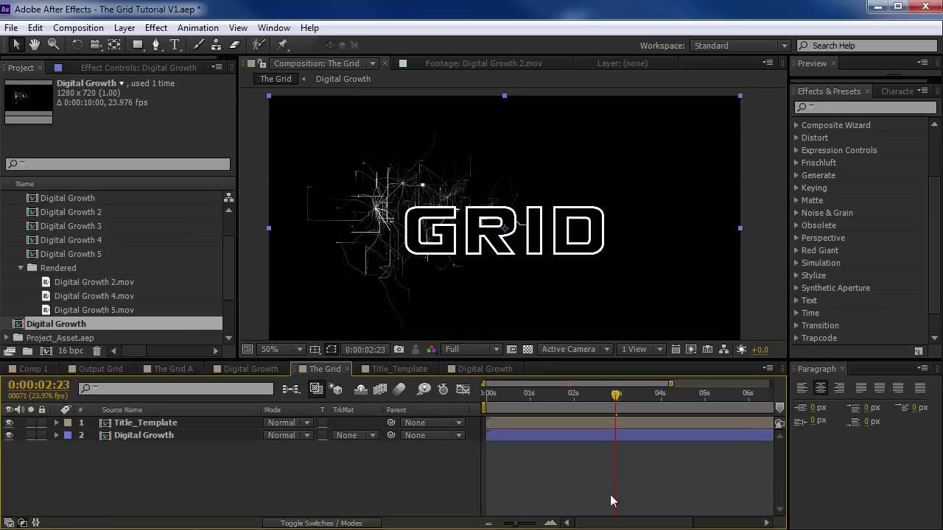
{"action": "left_click", "coordinate": [185, 438]}
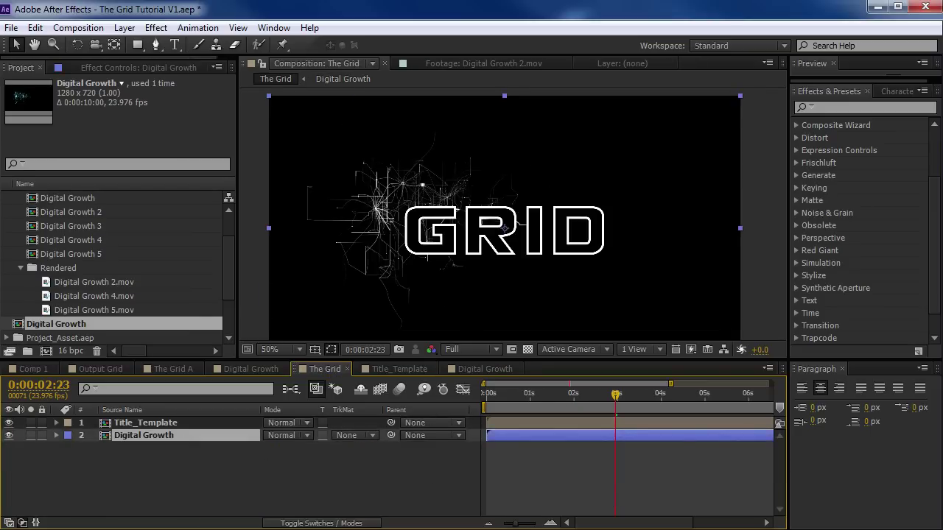
{"action": "left_click", "coordinate": [9, 435]}
{"action": "left_click", "coordinate": [569, 483]}
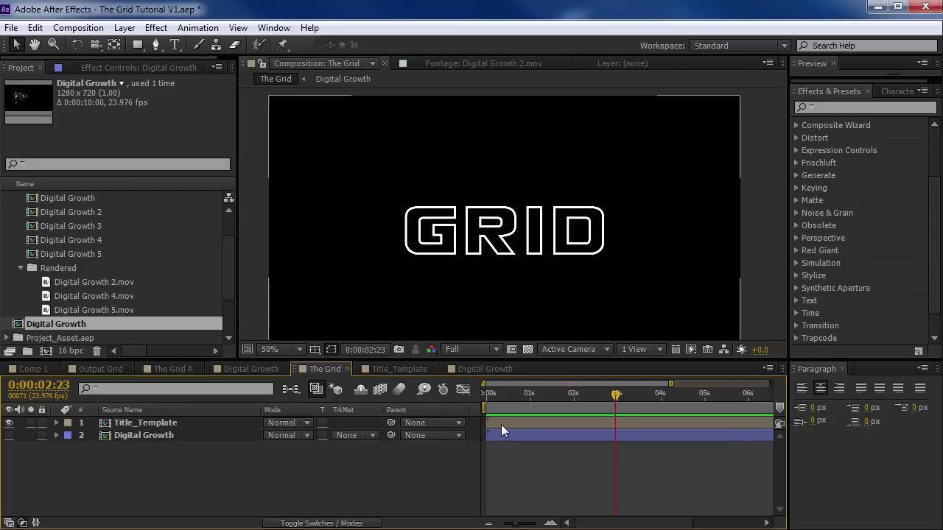
Step: Inspect the Title_Template layer's black fill and white outline against the transparency grid, then restore the black background
{"action": "left_click", "coordinate": [549, 423]}
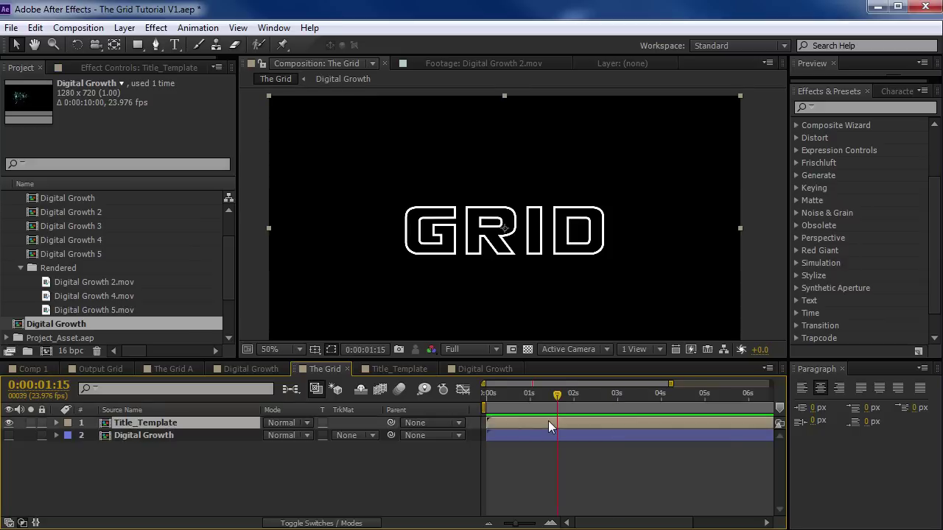
{"action": "left_click", "coordinate": [609, 471]}
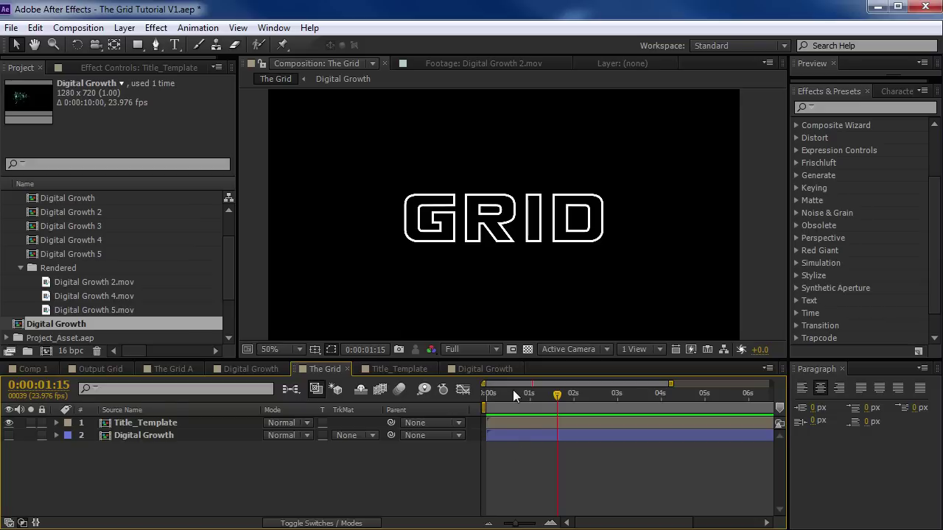
{"action": "left_click", "coordinate": [527, 349]}
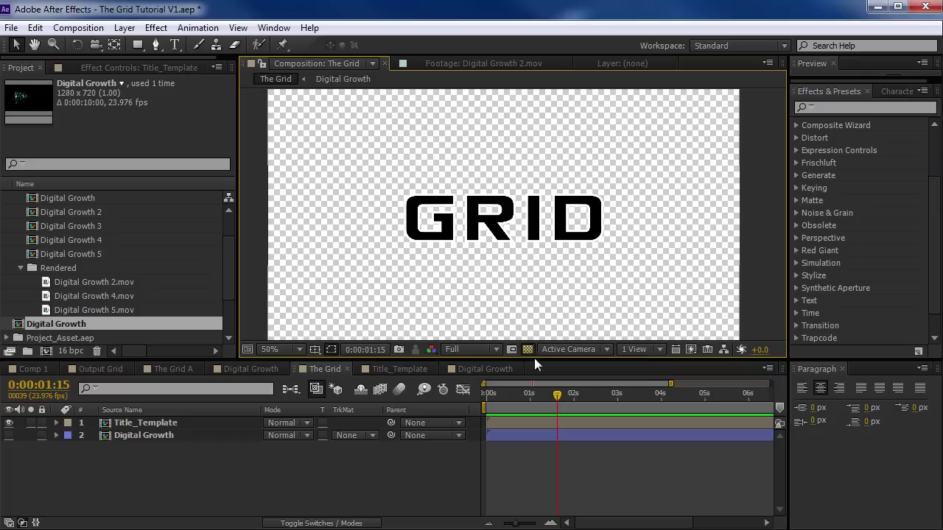
{"action": "scroll", "coordinate": [447, 214], "scroll_direction": "up", "scroll_amount": 1}
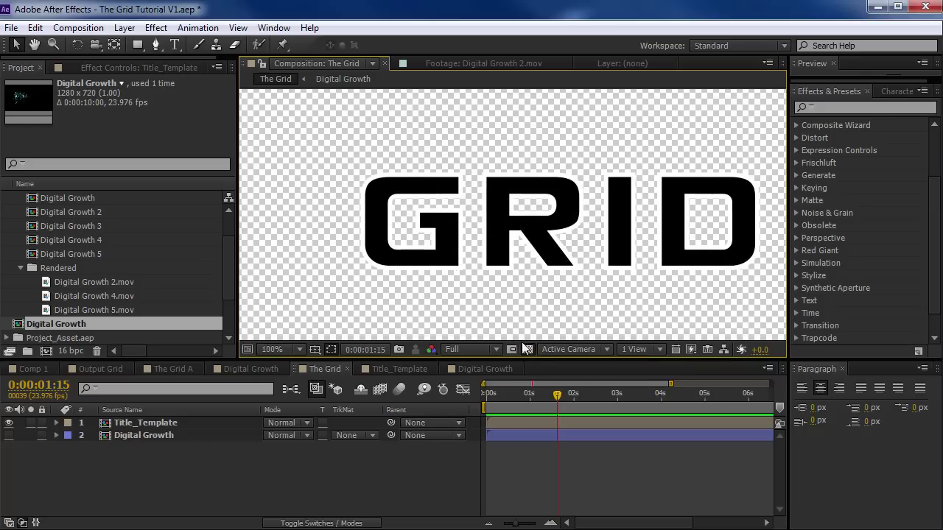
{"action": "left_click", "coordinate": [528, 349]}
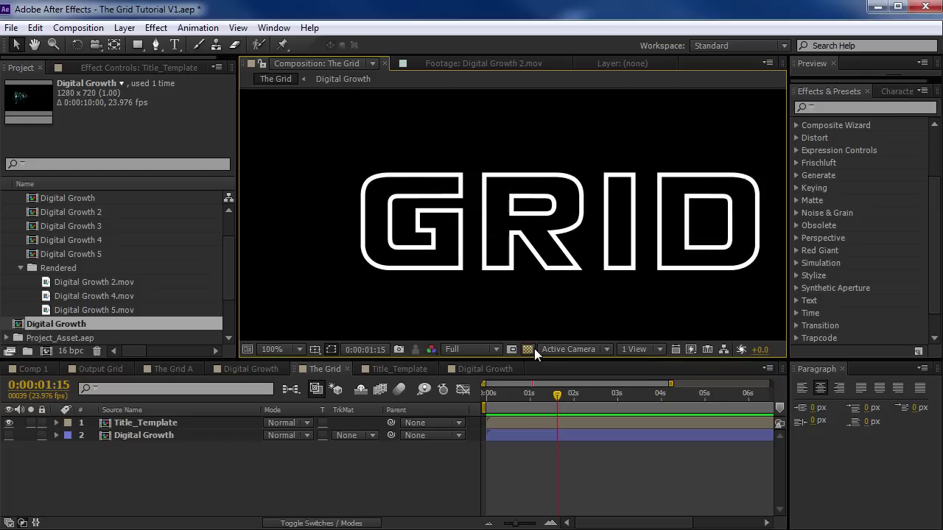
Step: Copy the Advanced Lightning effect from the [Grid] layer directly above [BG] in the Digital Growth composition
{"action": "left_click", "coordinate": [463, 373]}
{"action": "scroll", "coordinate": [559, 479], "scroll_direction": "down", "scroll_amount": 3}
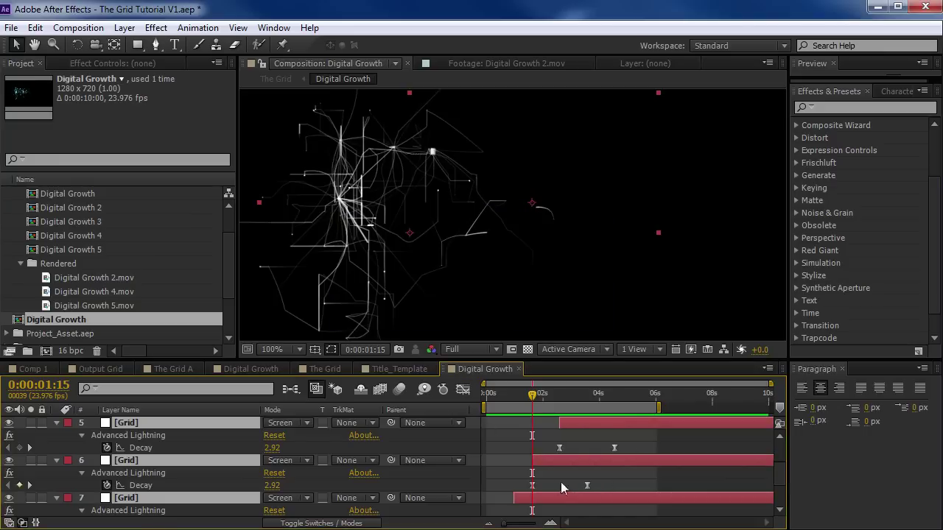
{"action": "left_click", "coordinate": [511, 509]}
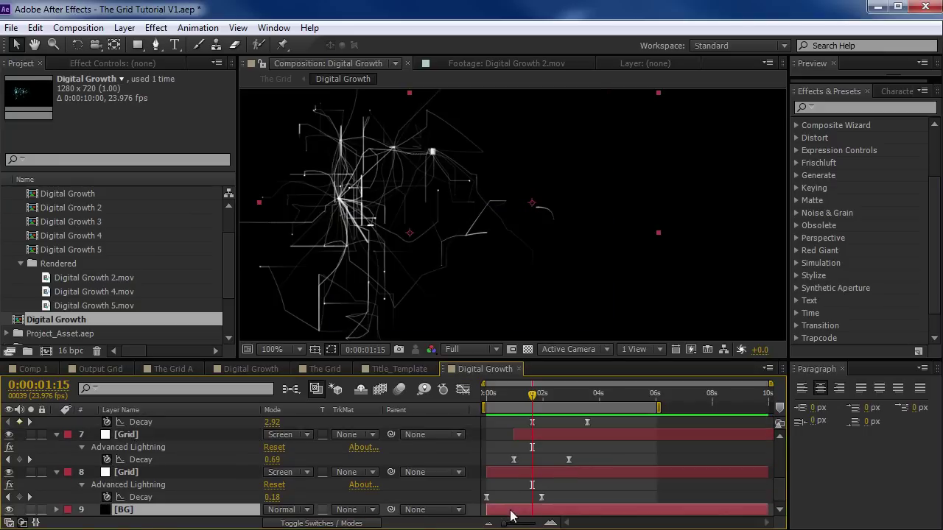
{"action": "left_click", "coordinate": [135, 477]}
{"action": "left_click", "coordinate": [95, 64]}
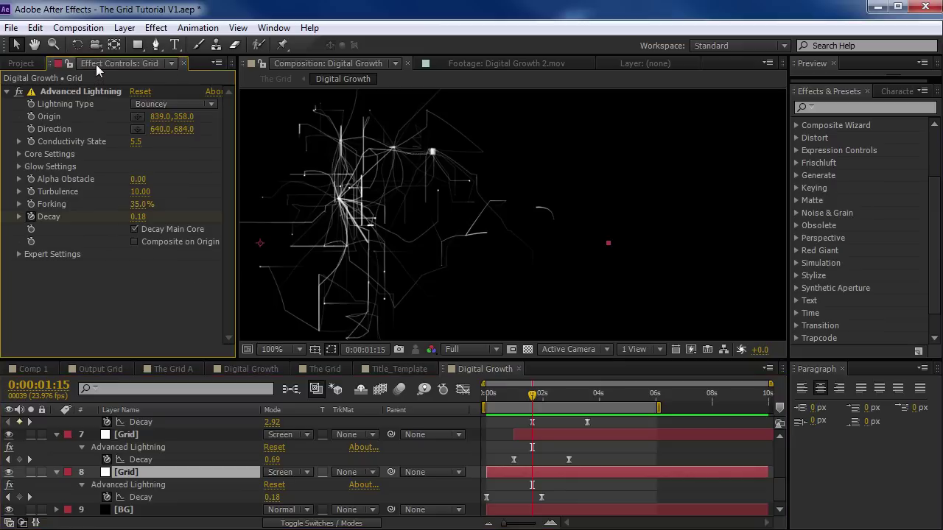
{"action": "left_click", "coordinate": [77, 91]}
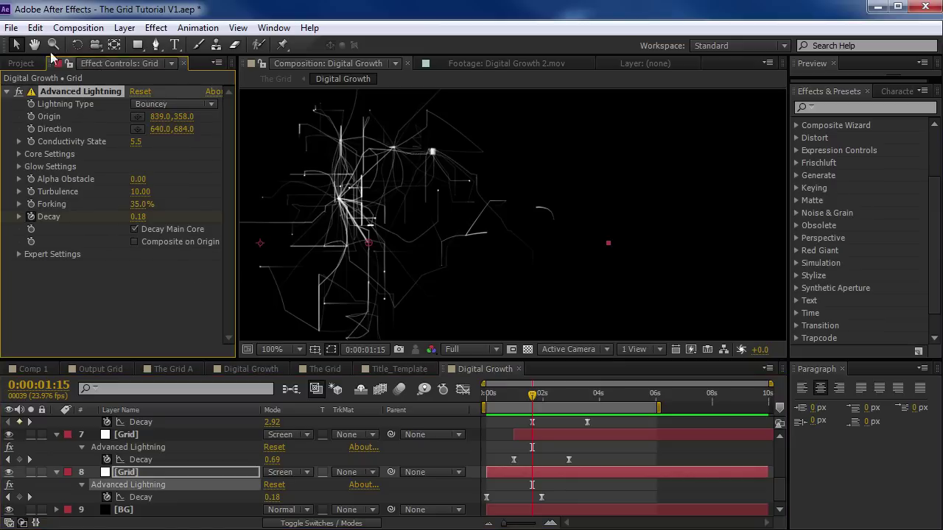
{"action": "left_click", "coordinate": [34, 28]}
{"action": "left_click", "coordinate": [63, 118]}
Step: Give the Title_Template layer in The Grid composition a Red label and paste the copied Advanced Lightning effect onto it
{"action": "left_click", "coordinate": [333, 370]}
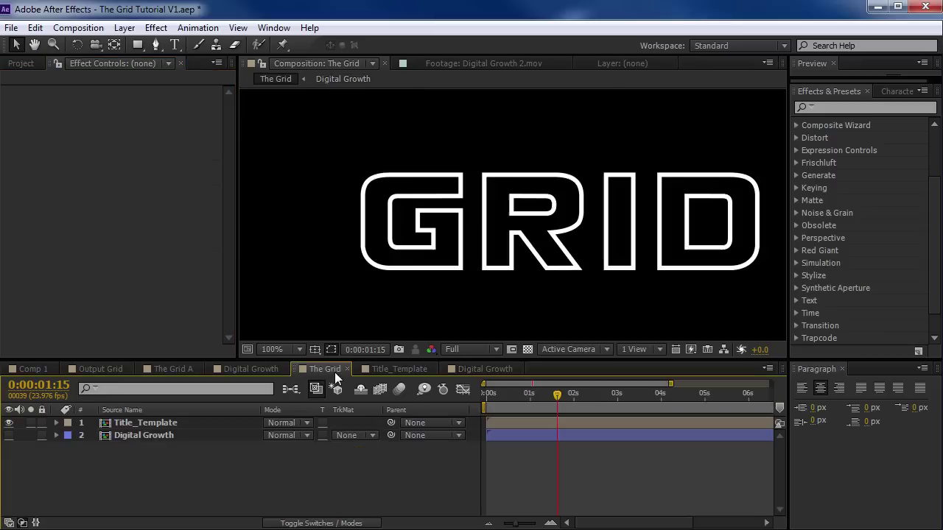
{"action": "left_click", "coordinate": [155, 422]}
{"action": "left_click", "coordinate": [67, 424]}
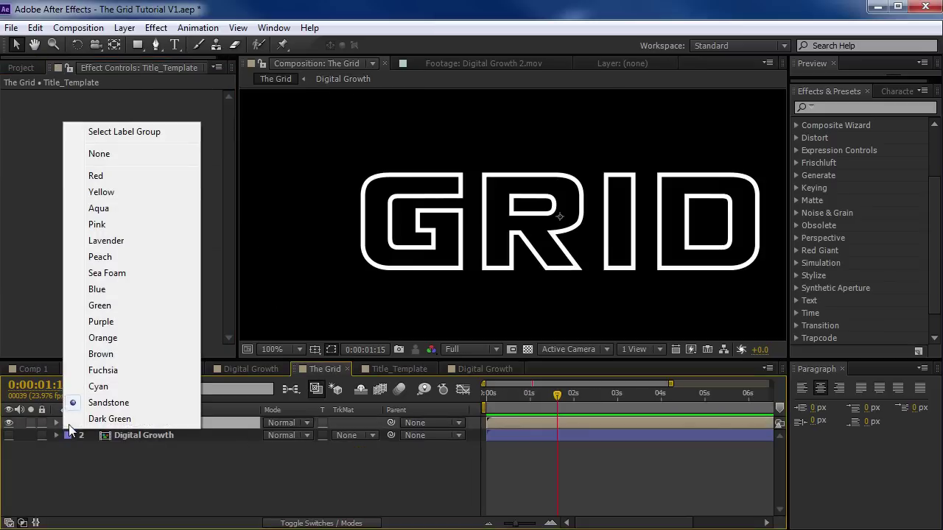
{"action": "left_click", "coordinate": [97, 175]}
{"action": "left_click", "coordinate": [35, 28]}
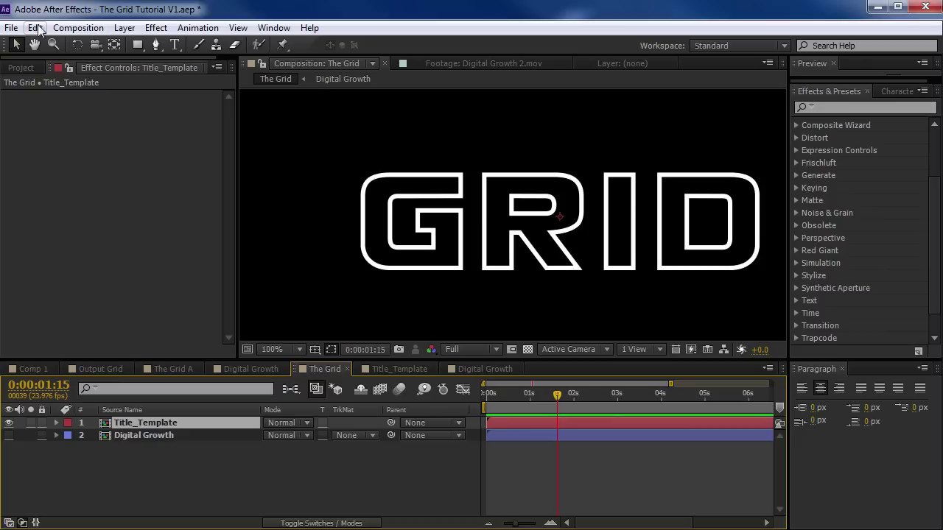
{"action": "left_click", "coordinate": [55, 145]}
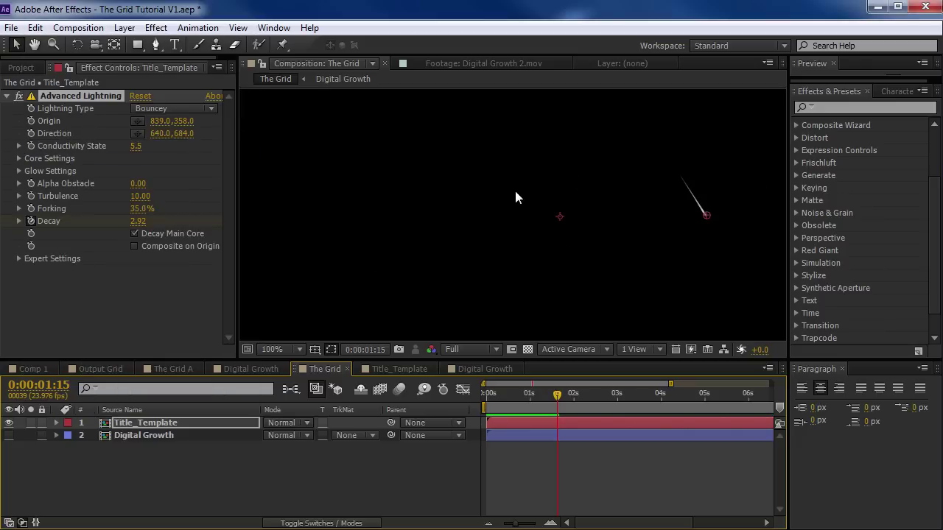
Step: Remove the Decay keyframes from Title_Template's Advanced Lightning at 0:00:03:22, keeping Decay at 0.15, and return the playhead to 0:00:01:14
{"action": "key", "text": "comma"}
{"action": "left_click_drag", "start_coordinate": [525, 409], "coordinate": [659, 414]}
{"action": "key", "text": "u"}
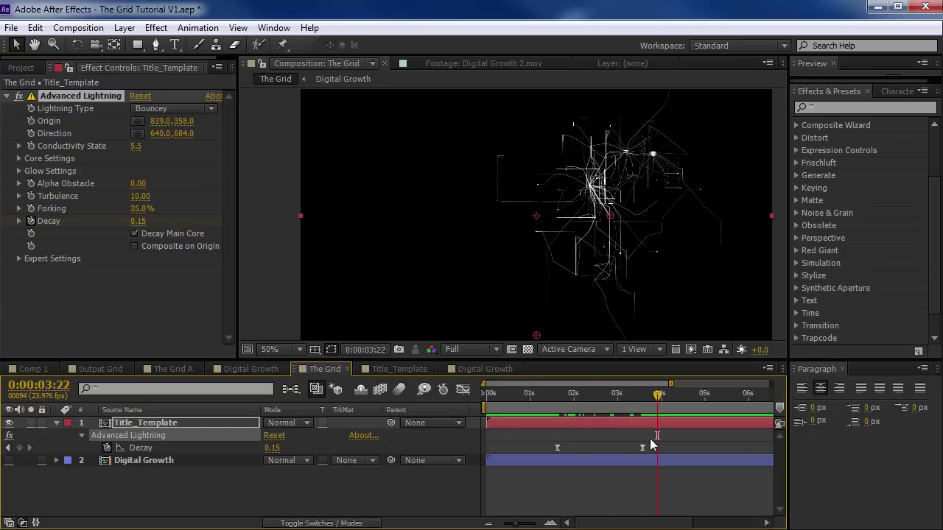
{"action": "left_click", "coordinate": [107, 447]}
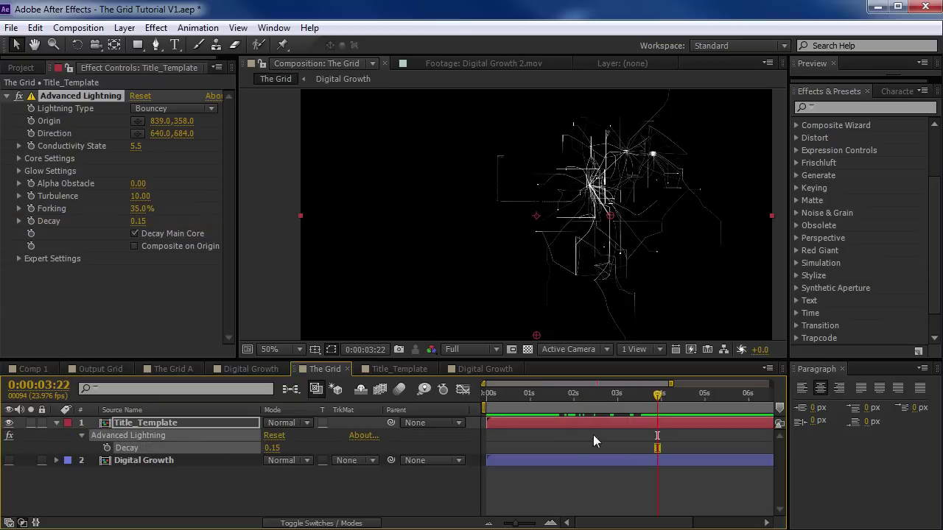
{"action": "left_click_drag", "start_coordinate": [658, 402], "coordinate": [521, 402]}
{"action": "left_click_drag", "start_coordinate": [621, 411], "coordinate": [555, 403]}
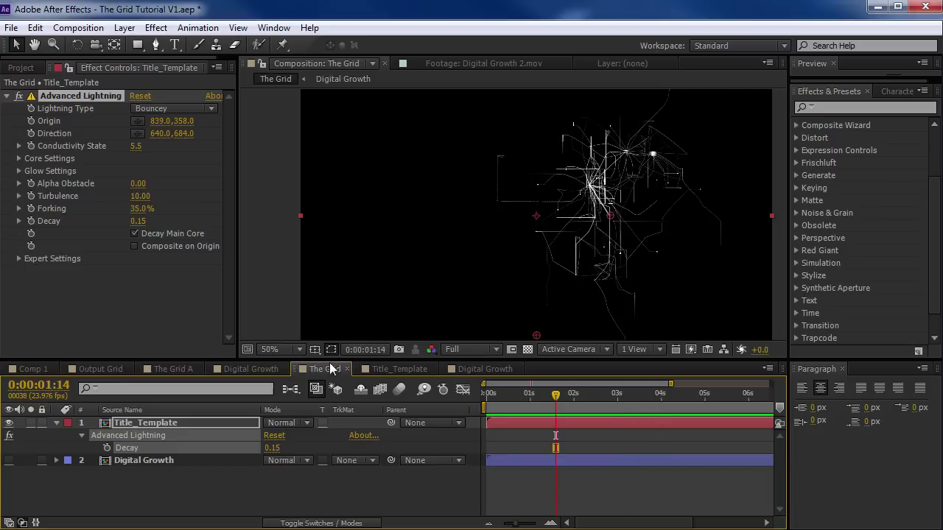
Step: Enable Composite on Original for the lightning on Title_Template and move its origin to 569, 258, just above the title
{"action": "left_click", "coordinate": [134, 245]}
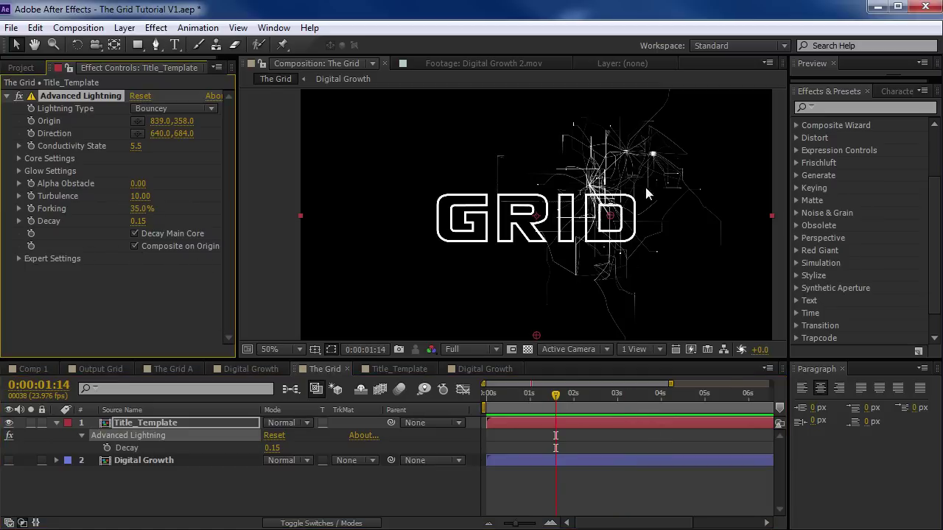
{"action": "left_click_drag", "start_coordinate": [614, 221], "coordinate": [511, 183]}
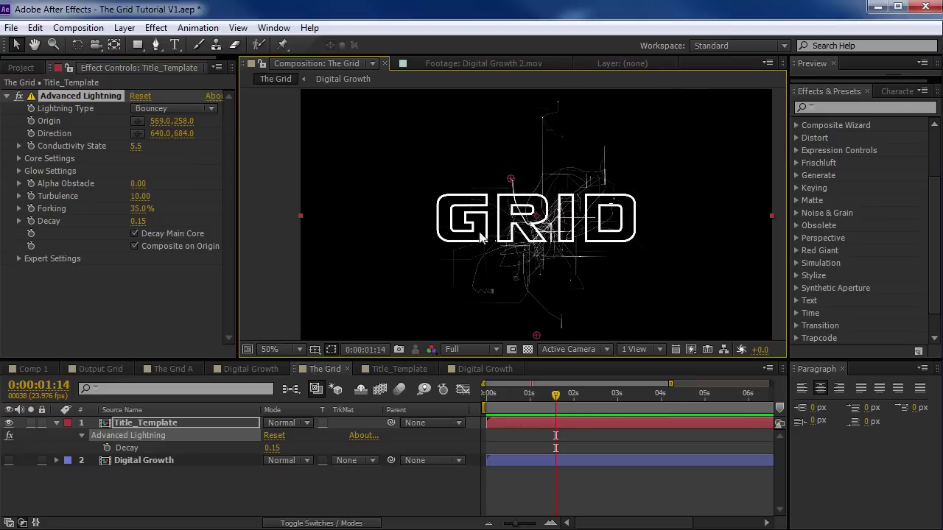
Step: Set the lightning's Alpha Obstacle to 9.80 and move its origin below the title to 770, 457
{"action": "key", "text": "period"}
{"action": "left_click_drag", "start_coordinate": [600, 320], "coordinate": [540, 261]}
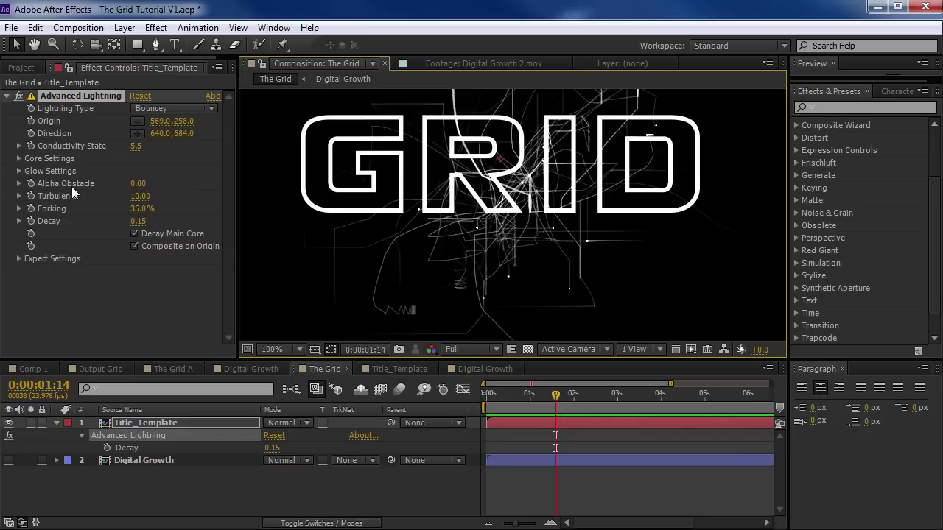
{"action": "left_click_drag", "start_coordinate": [137, 184], "coordinate": [158, 207]}
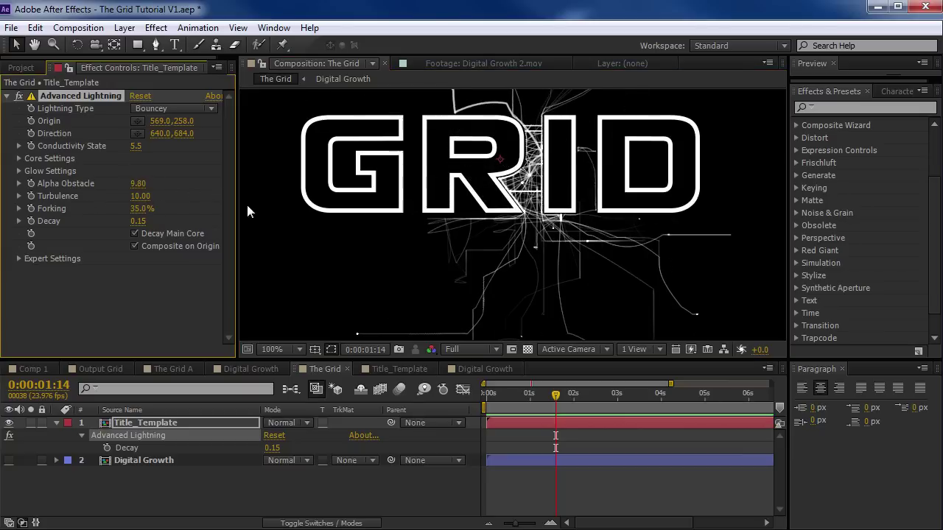
{"action": "key", "text": "grave"}
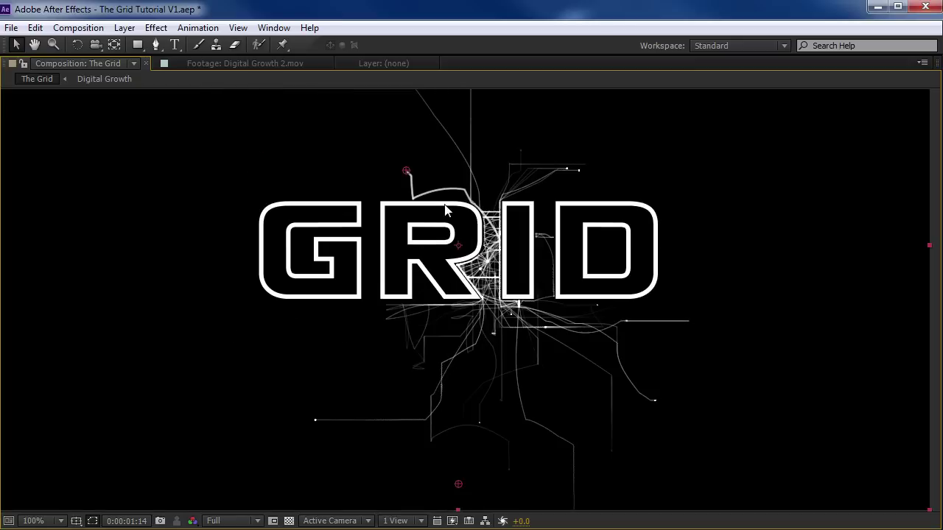
{"action": "left_click_drag", "start_coordinate": [408, 173], "coordinate": [556, 324]}
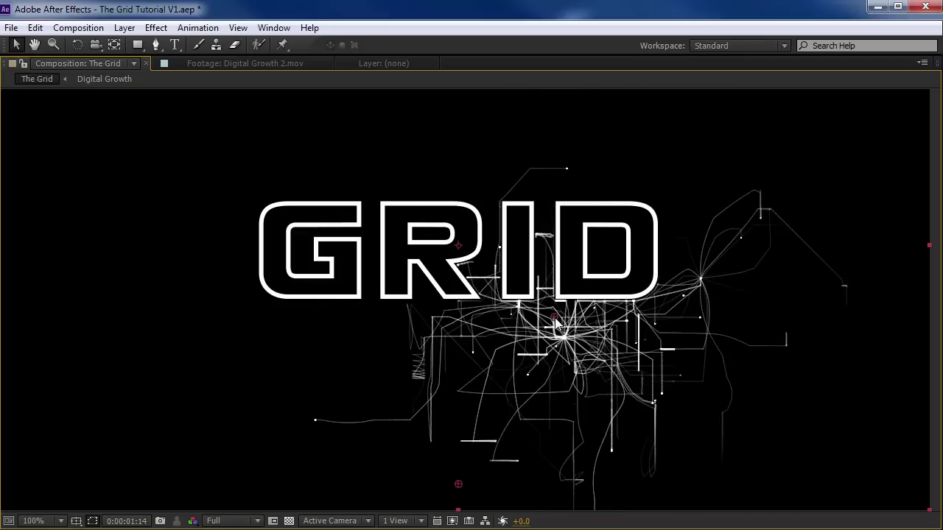
{"action": "key", "text": "grave"}
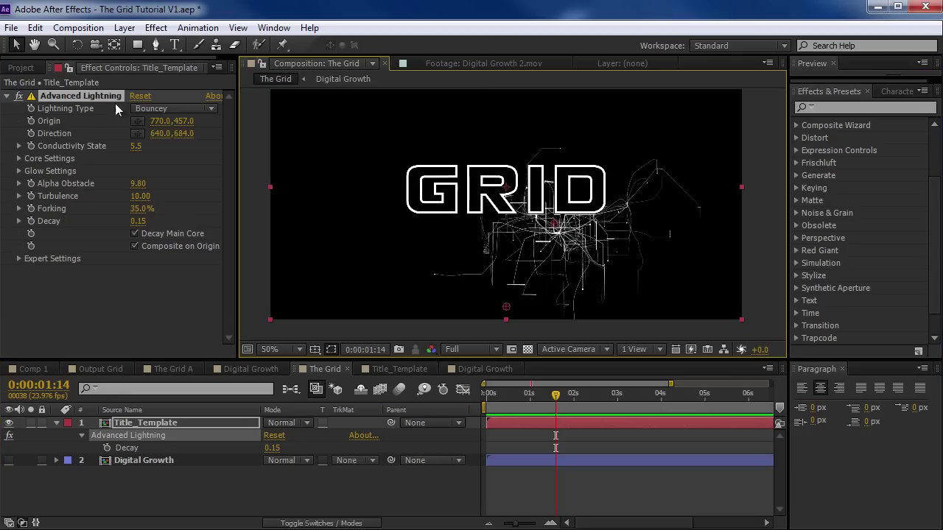
Step: Duplicate the Advanced Lightning effect and place the copy's origin beside the letter G at 338, 329
{"action": "left_click", "coordinate": [86, 98]}
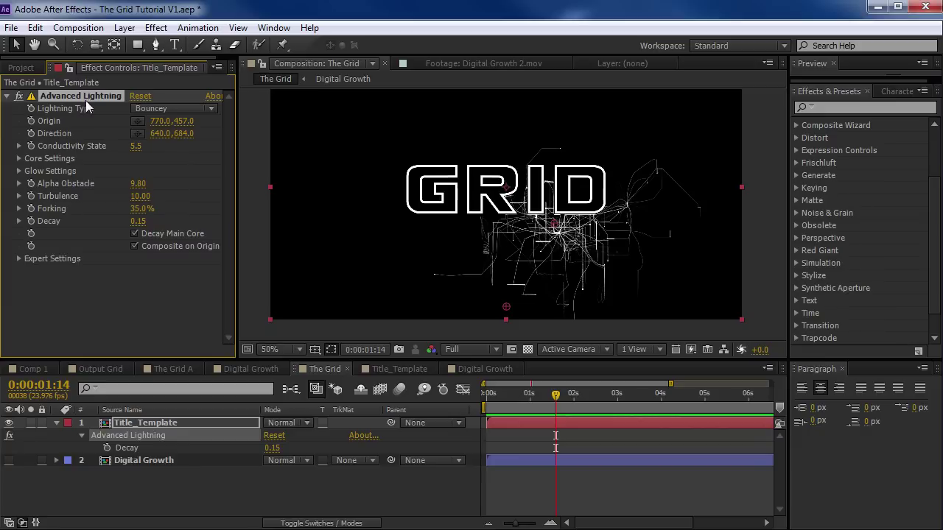
{"action": "key", "text": "ctrl+d"}
{"action": "left_click_drag", "start_coordinate": [551, 232], "coordinate": [407, 225]}
Step: Duplicate the lightning twice more, placing Advanced Lightning 3's origin at 556, 245 and Advanced Lightning 4's at 852, 251
{"action": "left_click", "coordinate": [77, 184]}
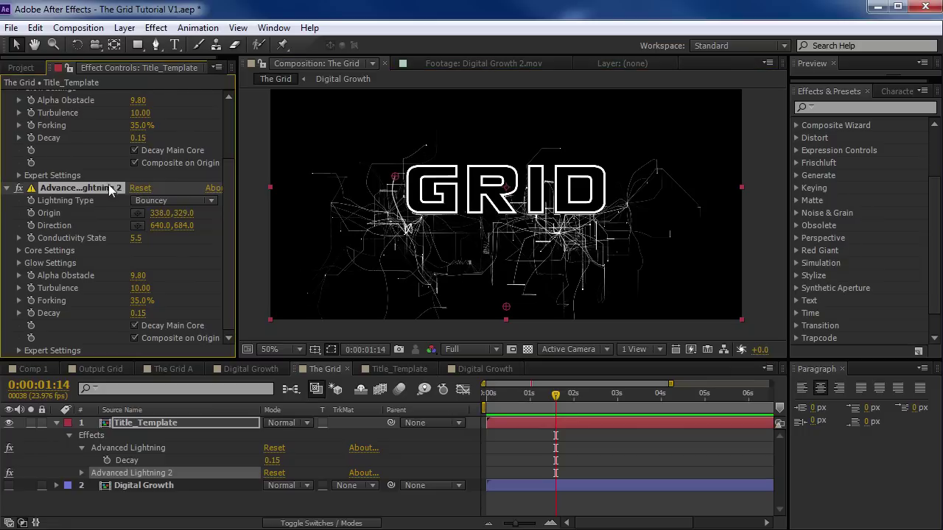
{"action": "key", "text": "ctrl+d"}
{"action": "left_click_drag", "start_coordinate": [395, 178], "coordinate": [475, 149]}
{"action": "key", "text": "ctrl+d"}
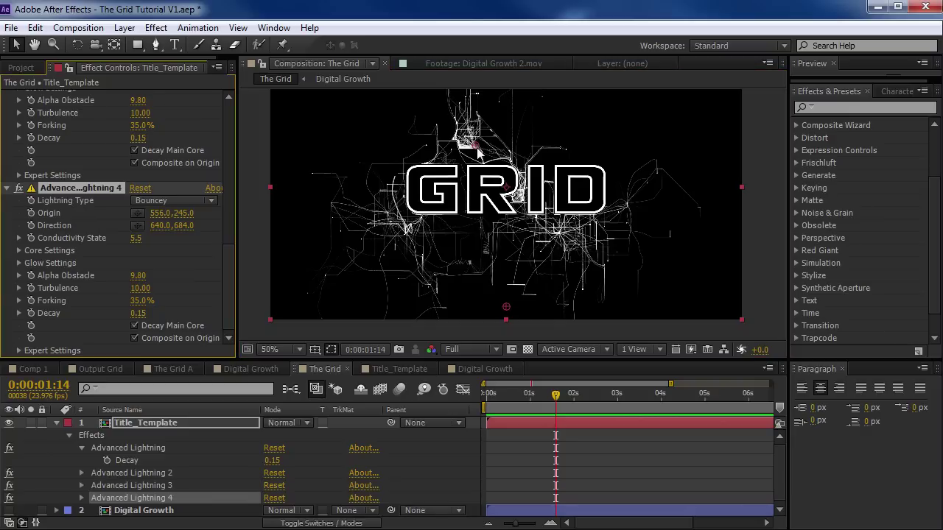
{"action": "left_click_drag", "start_coordinate": [598, 145], "coordinate": [584, 148]}
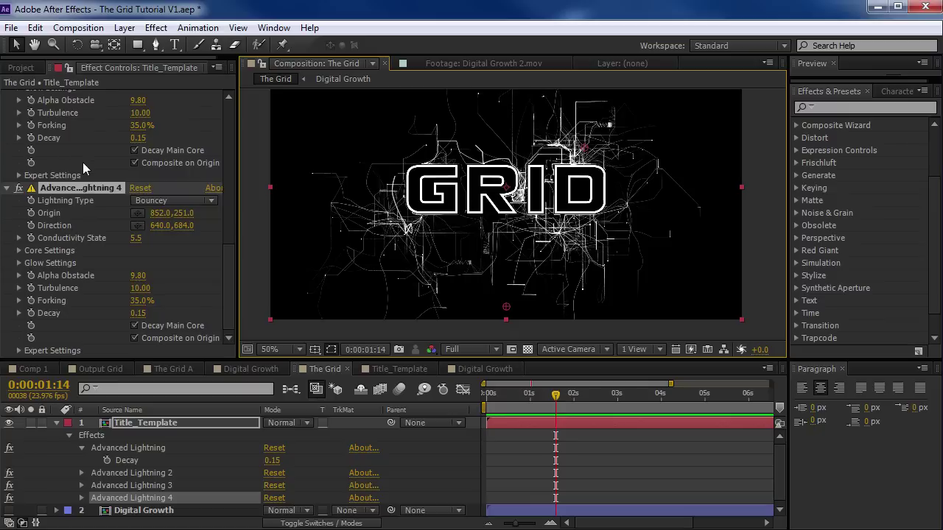
Step: Move Advanced Lightning 3's origin to 486, 195 and its direction point to 250, 186
{"action": "scroll", "coordinate": [66, 140], "scroll_direction": "up", "scroll_amount": 5}
{"action": "left_click", "coordinate": [59, 145]}
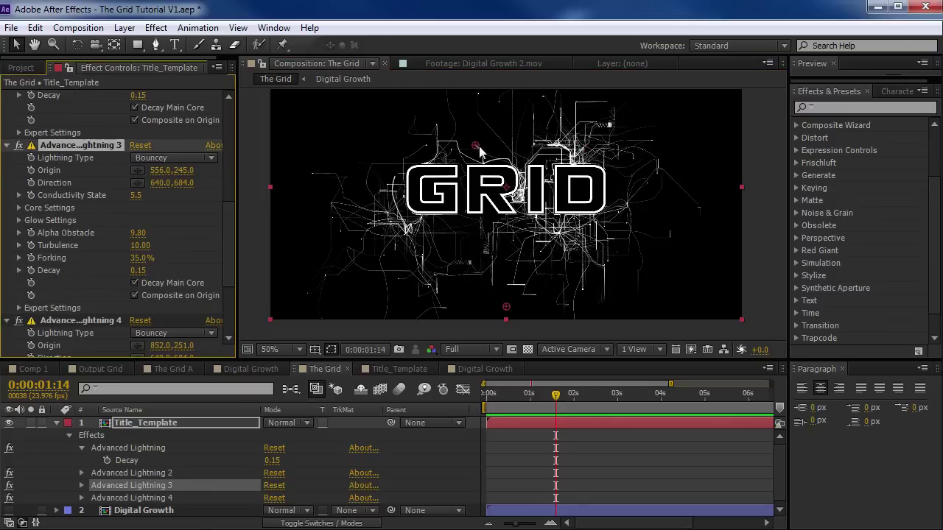
{"action": "left_click_drag", "start_coordinate": [479, 151], "coordinate": [449, 127]}
{"action": "left_click_drag", "start_coordinate": [506, 306], "coordinate": [361, 120]}
{"action": "key", "text": "space"}
{"action": "left_click_drag", "start_coordinate": [471, 219], "coordinate": [492, 284]}
{"action": "scroll", "coordinate": [476, 232], "scroll_direction": "up", "scroll_amount": 1}
{"action": "key", "text": "comma"}
{"action": "key", "text": "v"}
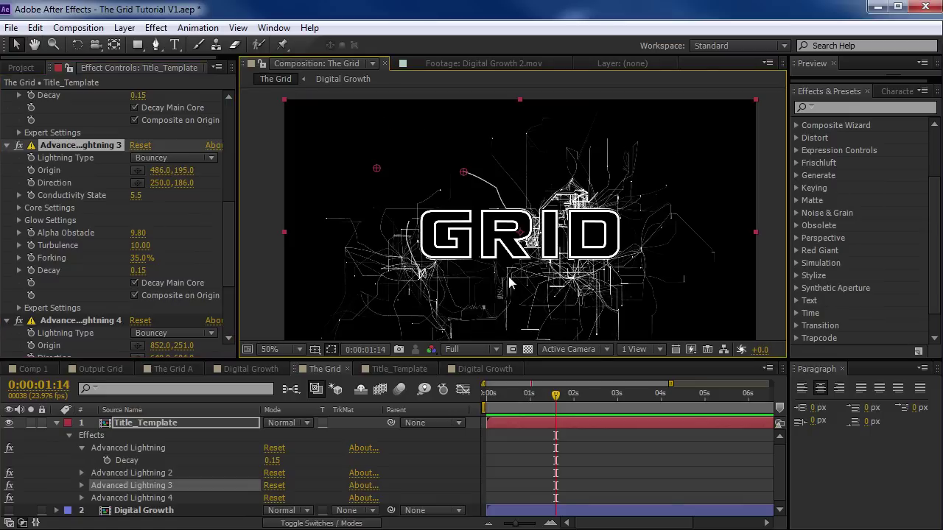
Step: Switch to the browser, search Google for "electrical puns", skim the results and return to After Effects
{"action": "key", "text": "alt+Tab"}
{"action": "type", "text": "e"}
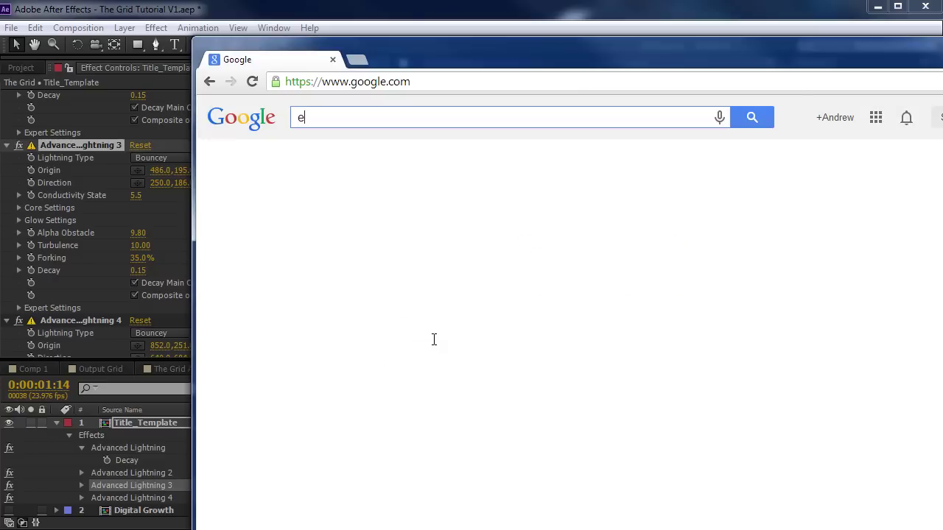
{"action": "type", "text": "lectrical puns"}
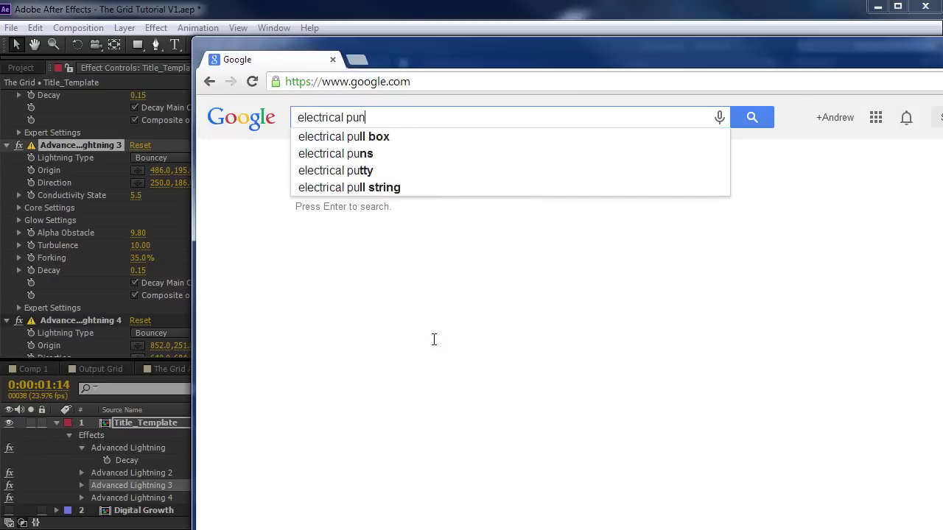
{"action": "key", "text": "Return"}
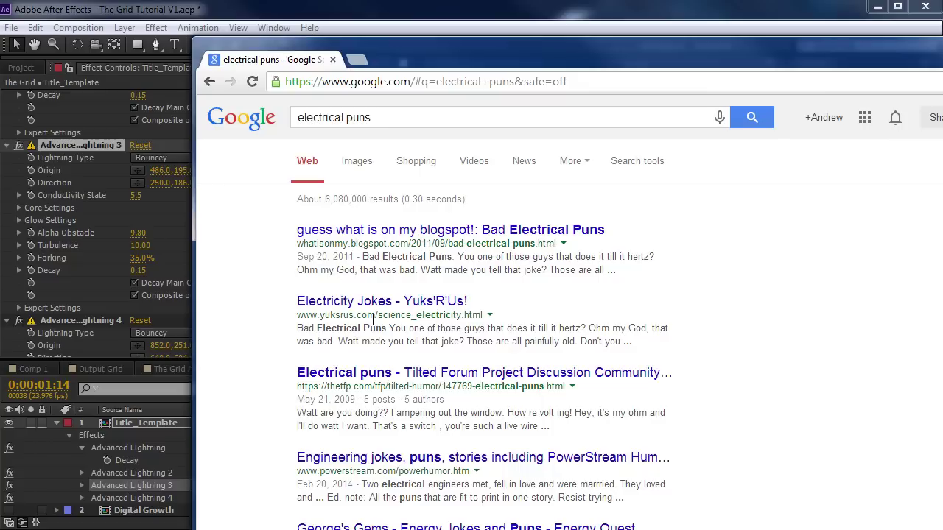
{"action": "scroll", "coordinate": [373, 320], "scroll_direction": "down", "scroll_amount": 2}
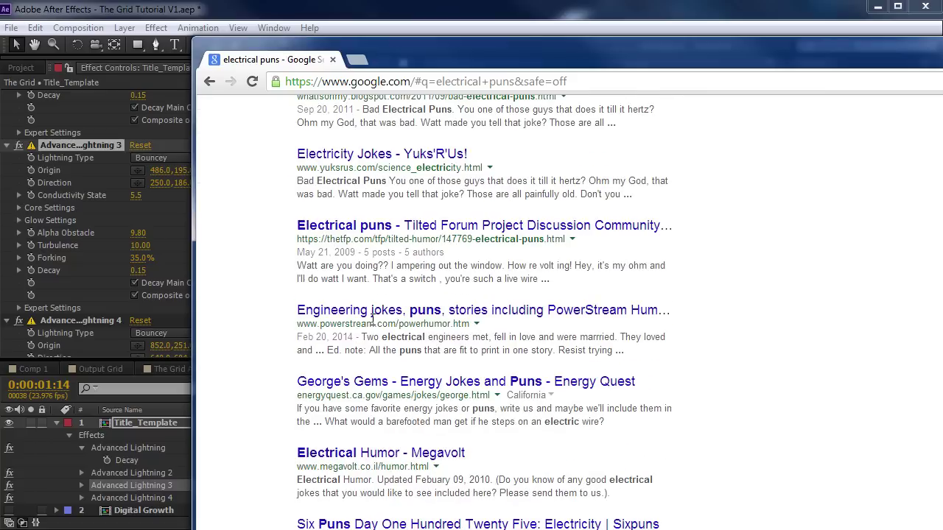
{"action": "left_click", "coordinate": [272, 18]}
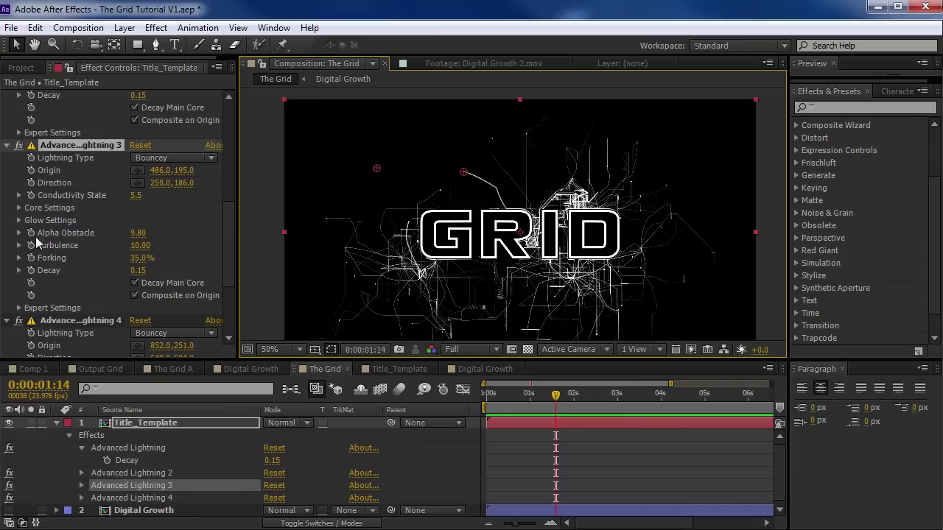
Step: Set Advanced Lightning 3's Turbulence to 9.94 and move Advanced Lightning 2's origin to 328, 541
{"action": "left_click_drag", "start_coordinate": [141, 245], "coordinate": [118, 251]}
{"action": "scroll", "coordinate": [85, 170], "scroll_direction": "up", "scroll_amount": 5}
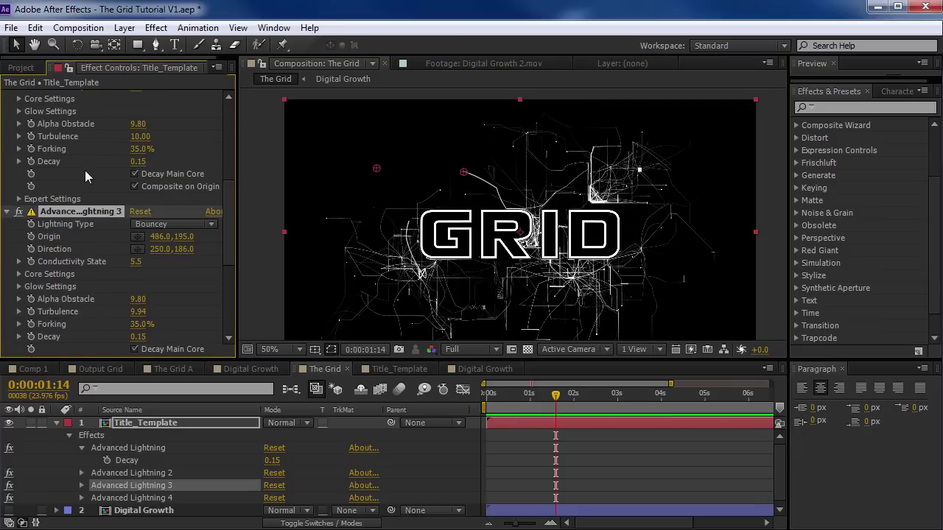
{"action": "left_click", "coordinate": [69, 135]}
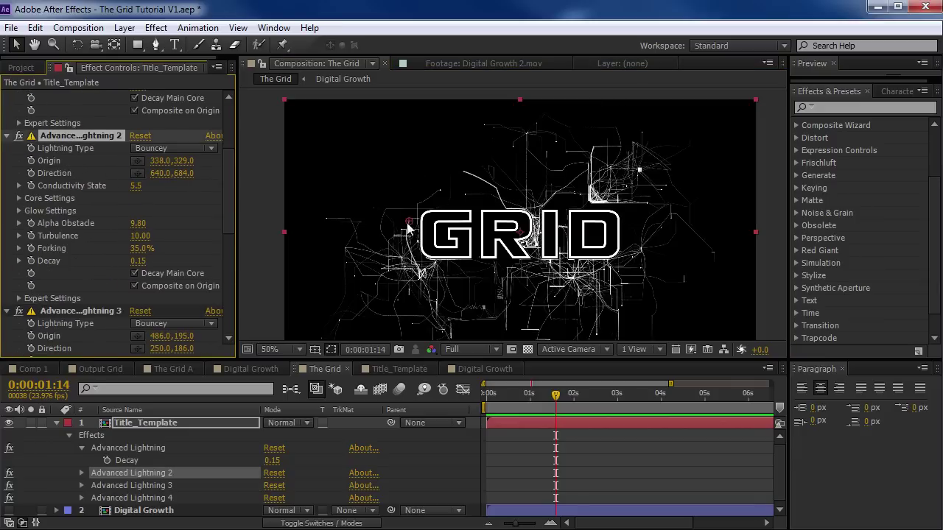
{"action": "left_click_drag", "start_coordinate": [408, 229], "coordinate": [404, 298]}
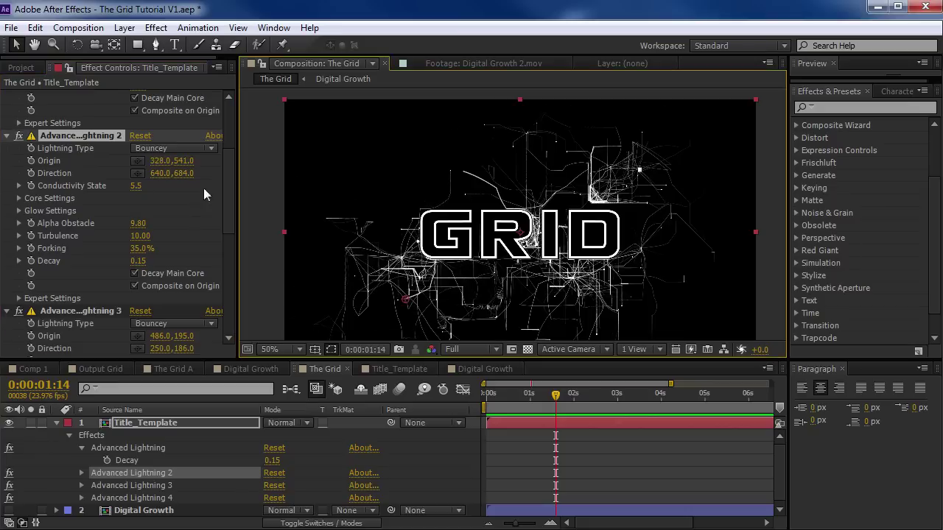
Step: Move the origin of Advanced Lightning 3 down to 484, 237 and check the composition at full panel size
{"action": "left_click", "coordinate": [66, 345]}
{"action": "mouse_move", "coordinate": [469, 178]}
{"action": "left_mouse_down"}
{"action": "mouse_move", "coordinate": [432, 179]}
{"action": "mouse_move", "coordinate": [463, 193]}
{"action": "left_mouse_up"}
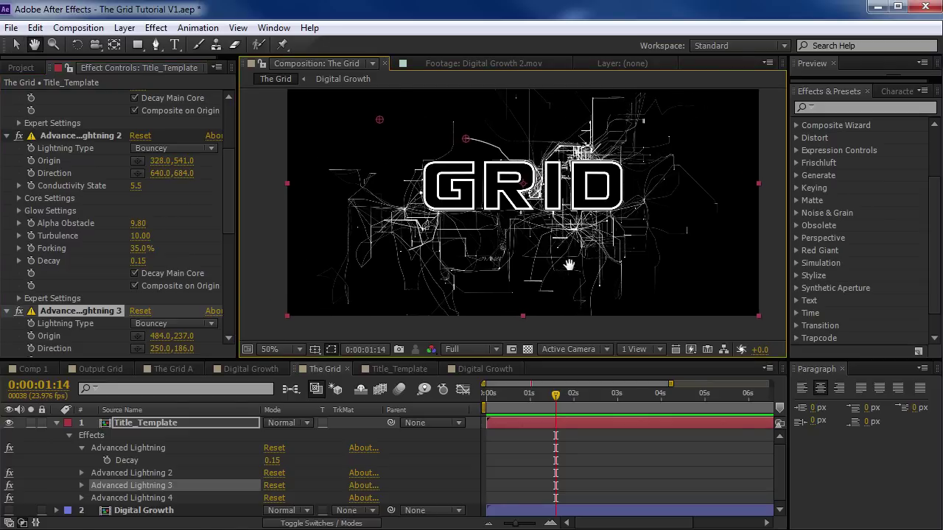
{"action": "key", "text": "grave"}
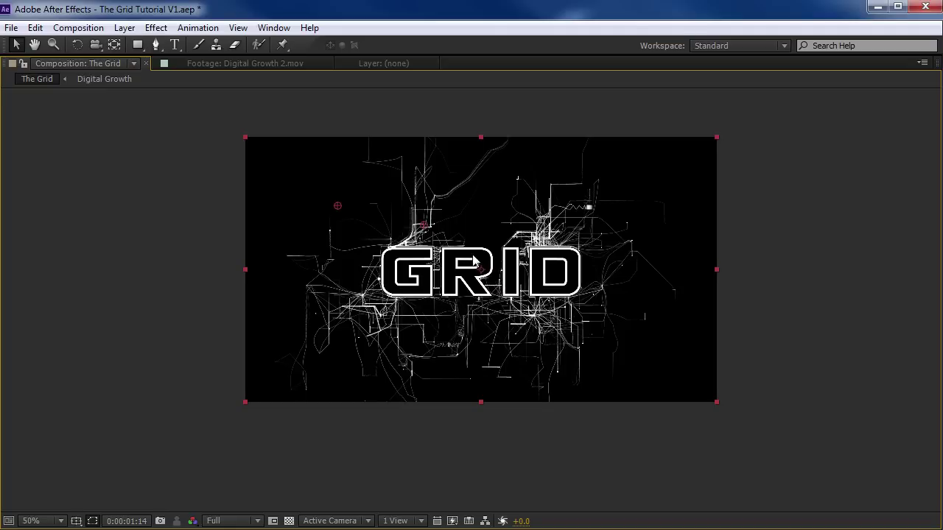
{"action": "key", "text": "grave"}
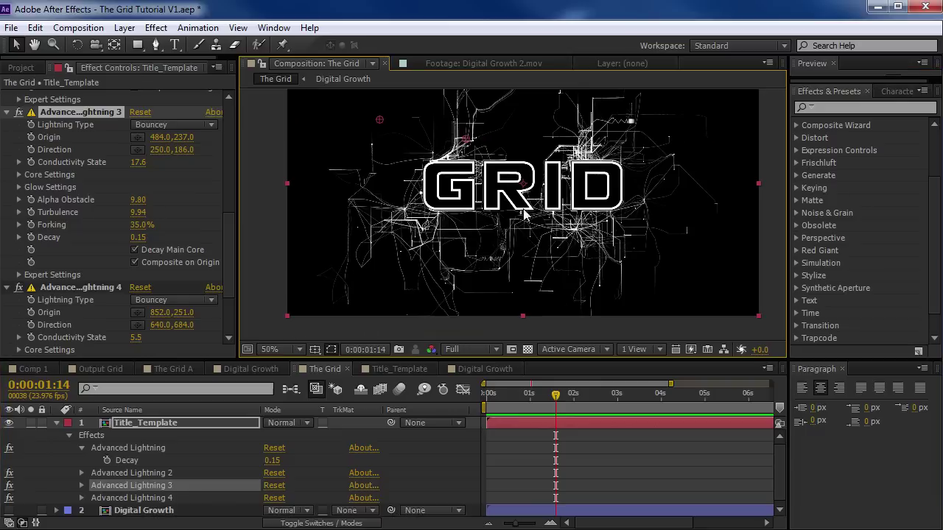
Step: Collapse the settings of all four Advanced Lightning effects on Title_Template
{"action": "left_click_drag", "start_coordinate": [229, 239], "coordinate": [221, 103]}
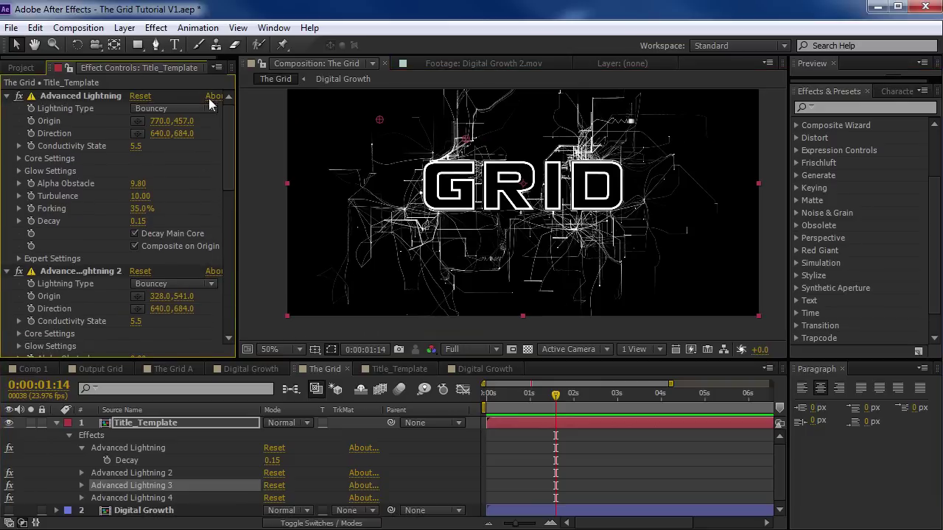
{"action": "left_click", "coordinate": [78, 98]}
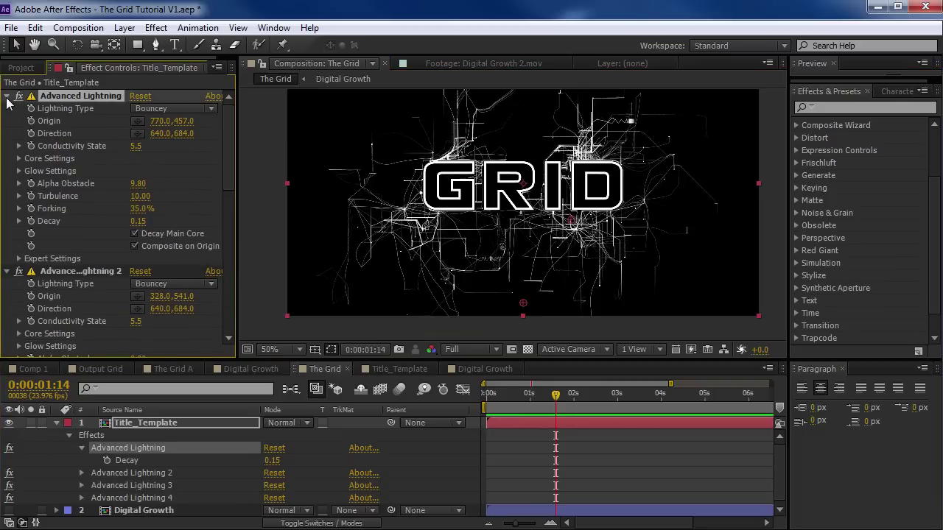
{"action": "key", "text": "ctrl+a"}
{"action": "left_click", "coordinate": [6, 96]}
{"action": "left_click", "coordinate": [87, 148]}
{"action": "left_click", "coordinate": [80, 97]}
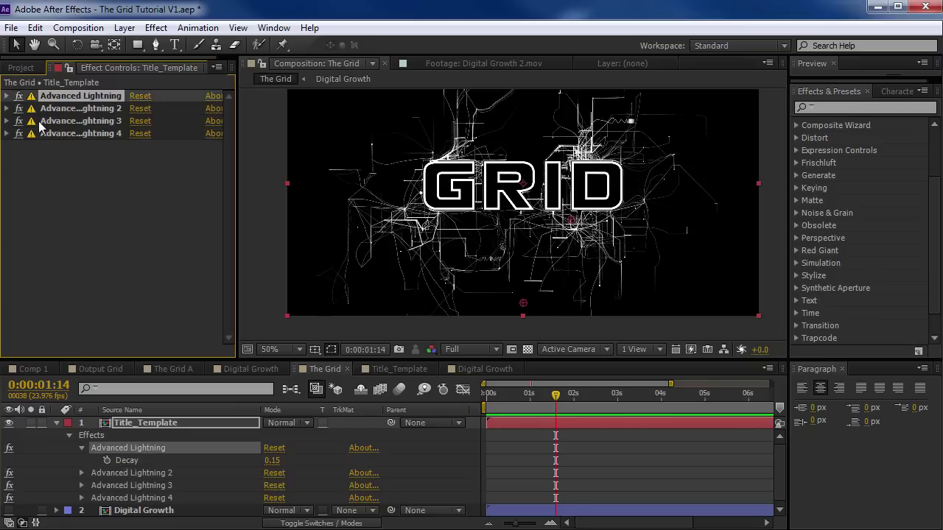
Step: Set the Decay of Advanced Lightning 4 to 0.21 and duplicate the effect with its origin at 620, 233, leaving both collapsed
{"action": "left_click", "coordinate": [8, 133]}
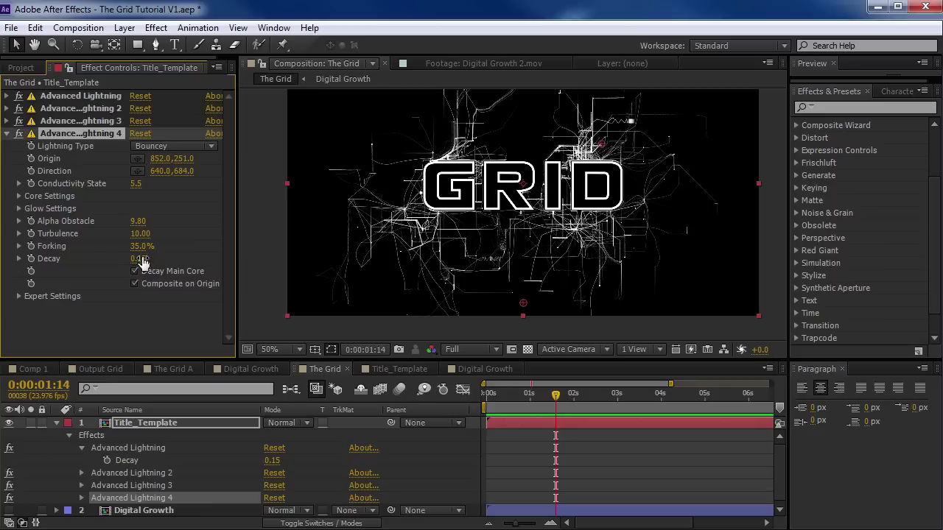
{"action": "left_click_drag", "start_coordinate": [144, 263], "coordinate": [150, 257]}
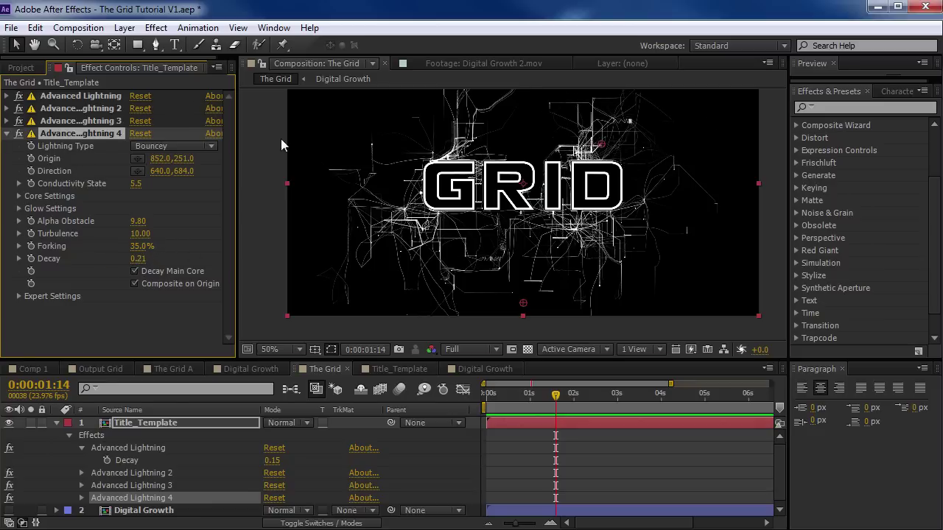
{"action": "key", "text": "ctrl+alt+shift+e"}
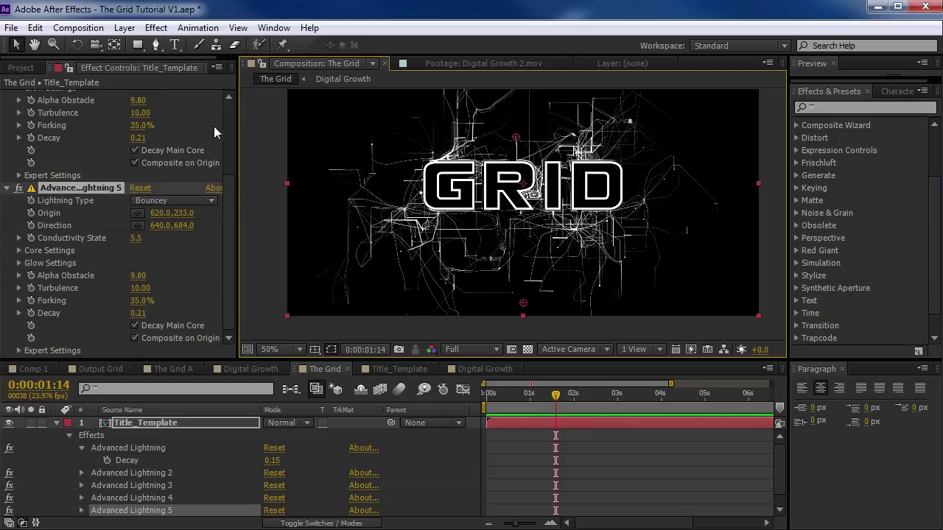
{"action": "scroll", "coordinate": [231, 191], "scroll_direction": "up", "scroll_amount": 5}
{"action": "left_click", "coordinate": [7, 134]}
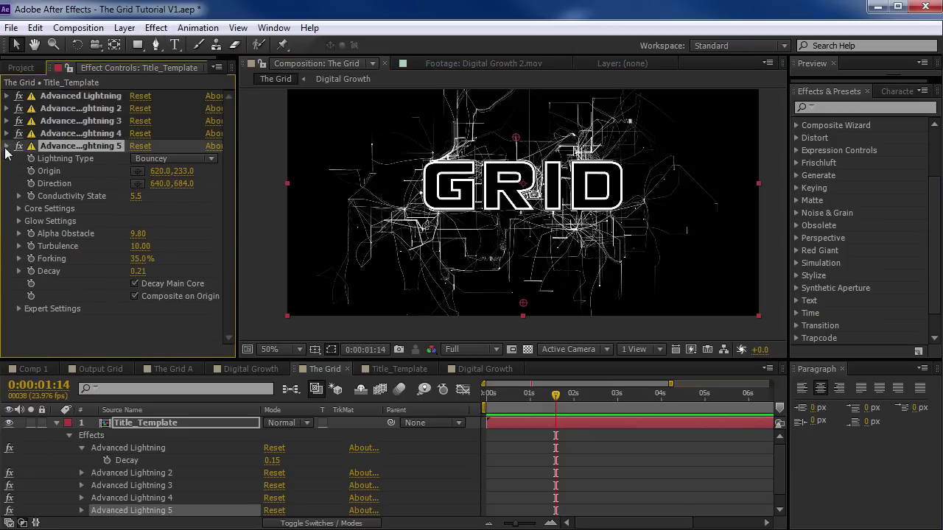
{"action": "left_click", "coordinate": [7, 147]}
Step: Find the Tint effect and add it above the Advanced Lightning effects on Title_Template
{"action": "left_click", "coordinate": [841, 108]}
{"action": "type", "text": "tint"}
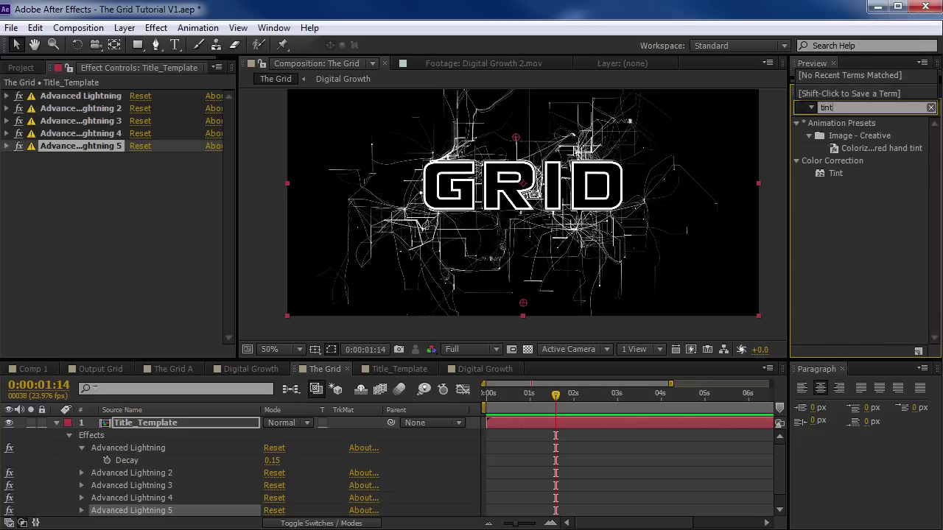
{"action": "left_click_drag", "start_coordinate": [836, 174], "coordinate": [87, 100]}
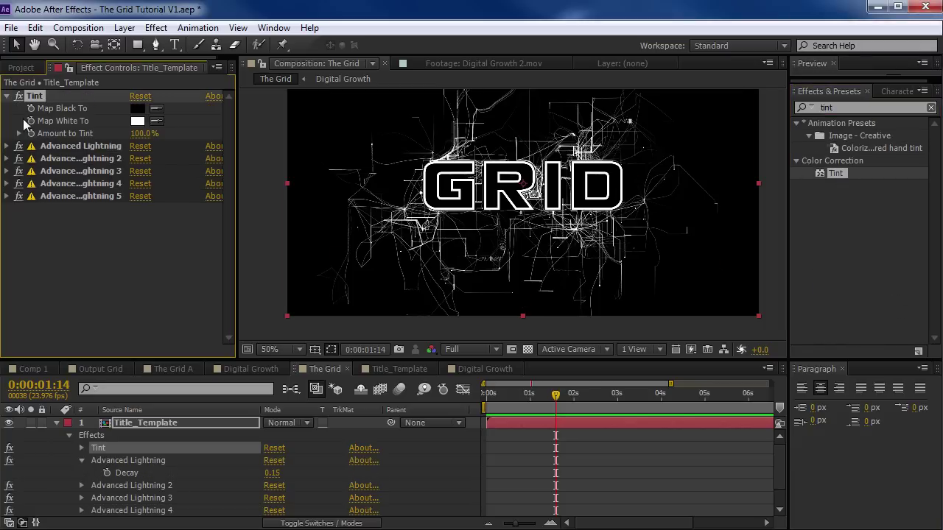
Step: Set Tint's Map White To colour to black to hide the lettering, and check the composition at full panel size
{"action": "left_click", "coordinate": [140, 121]}
{"action": "left_click_drag", "start_coordinate": [451, 370], "coordinate": [394, 429]}
{"action": "left_click", "coordinate": [717, 245]}
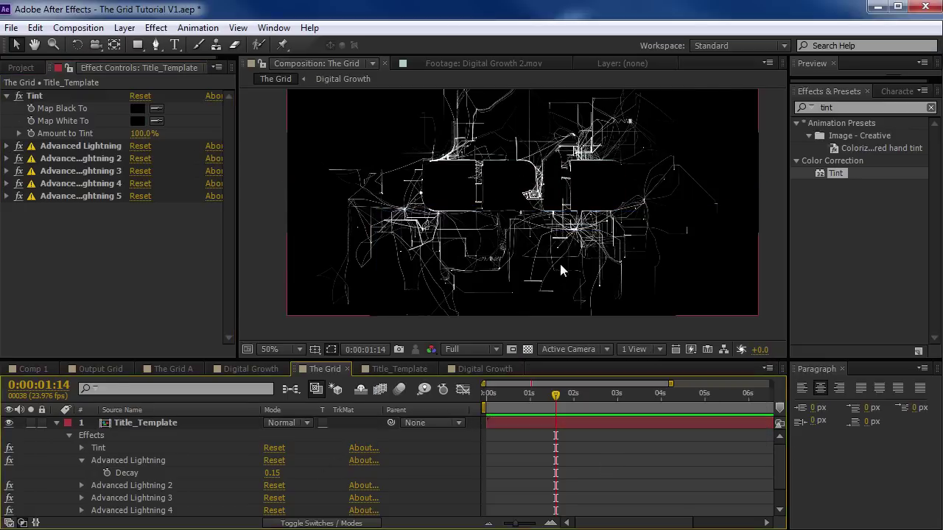
{"action": "key", "text": "grave"}
{"action": "scroll", "coordinate": [621, 278], "scroll_direction": "down", "scroll_amount": 1}
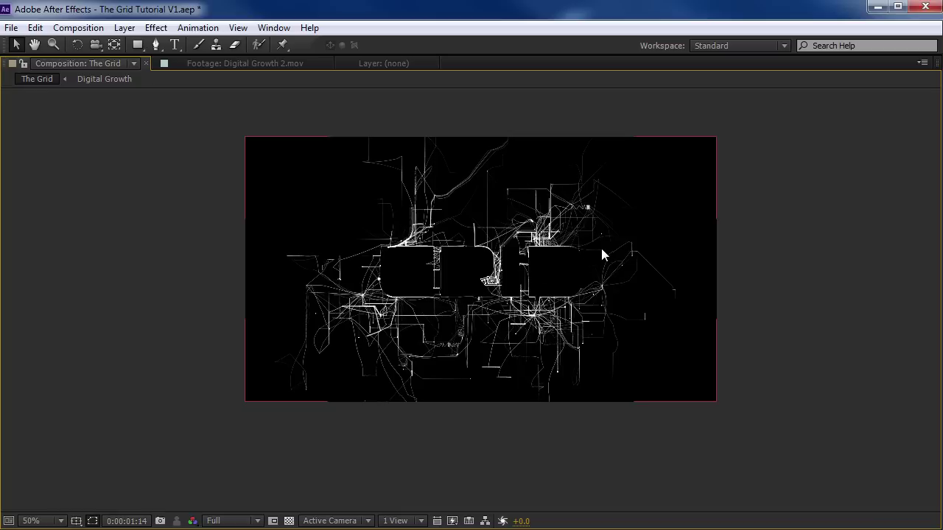
{"action": "key", "text": "grave"}
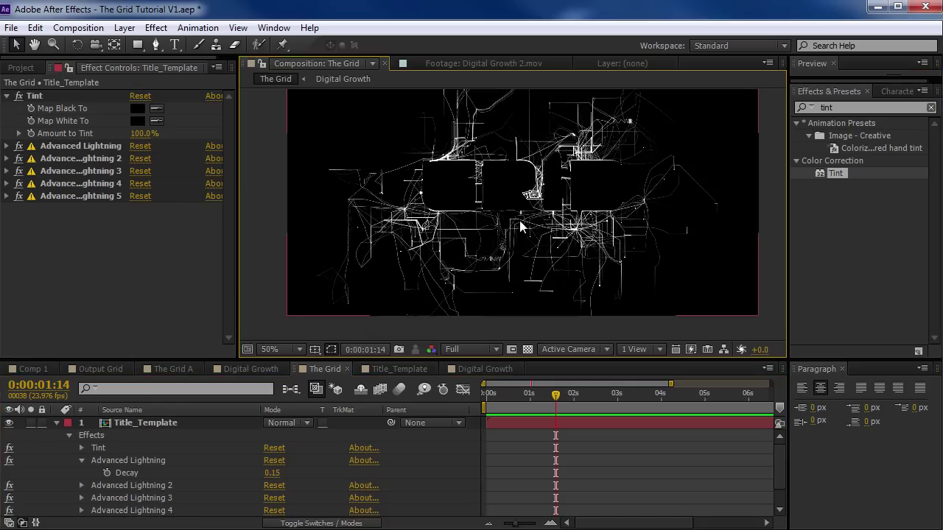
Step: Move the playhead to 0:00:00:08 and add Turbulent Displace above Tint in Title_Template's effect stack
{"action": "left_click_drag", "start_coordinate": [556, 396], "coordinate": [501, 405]}
{"action": "left_click_drag", "start_coordinate": [875, 107], "coordinate": [762, 106]}
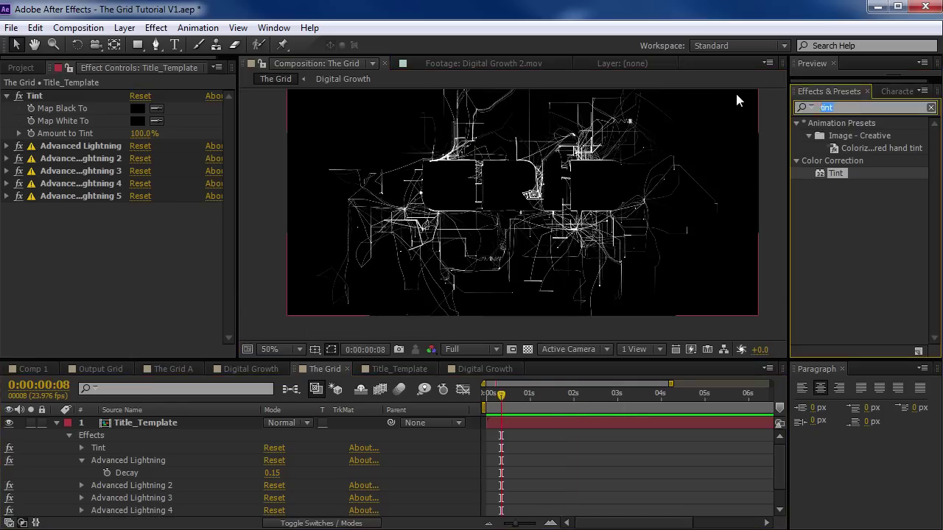
{"action": "type", "text": "turb"}
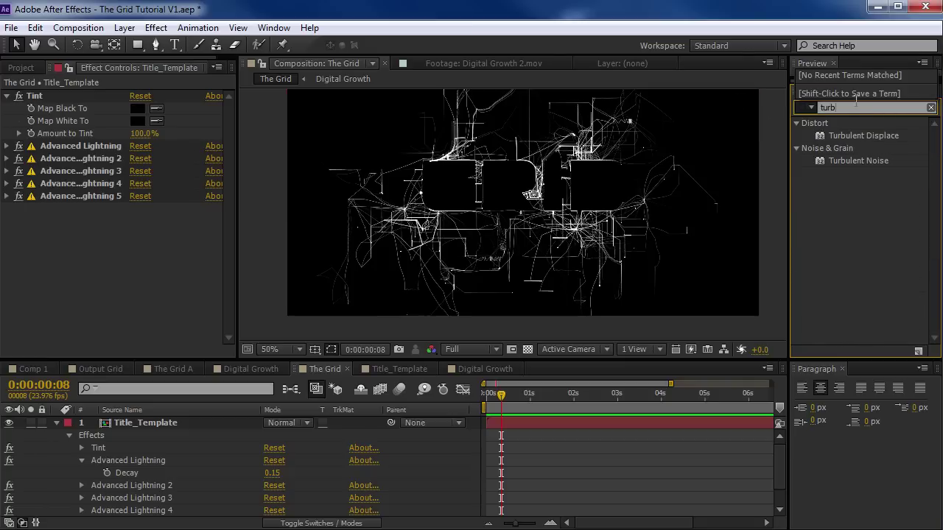
{"action": "left_click", "coordinate": [874, 137]}
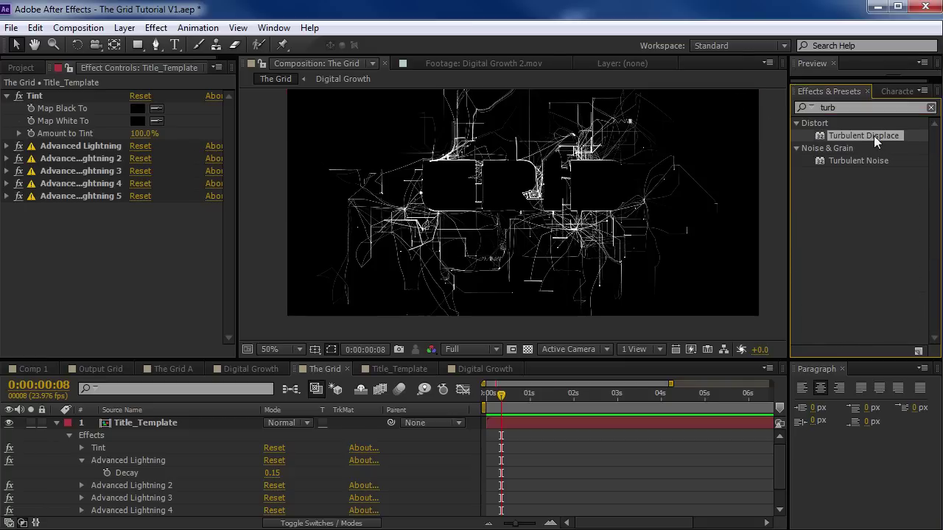
{"action": "left_click_drag", "start_coordinate": [863, 136], "coordinate": [43, 95]}
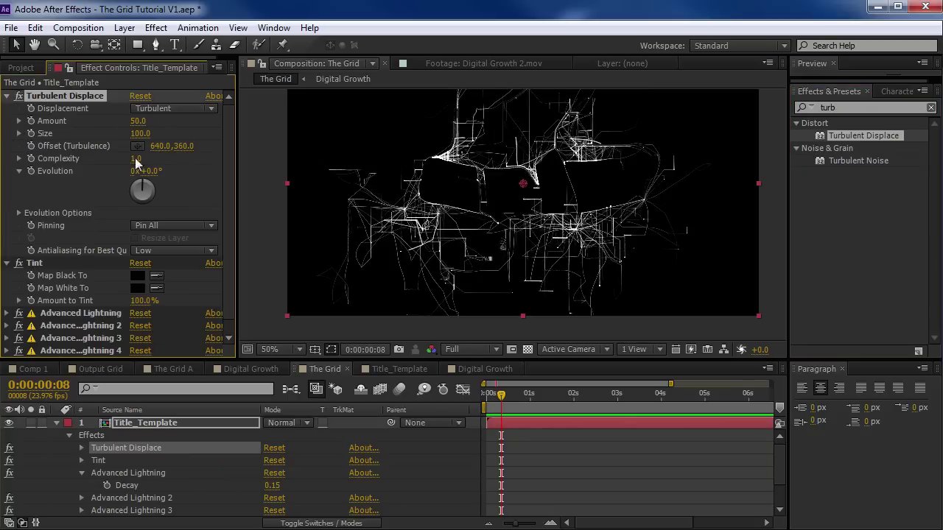
Step: Try out a higher Evolution value on Turbulent Displace and undo the change
{"action": "left_click_drag", "start_coordinate": [159, 169], "coordinate": [224, 180]}
{"action": "key", "text": "ctrl+z"}
Step: Try Turbulent Displace below Advanced Lightning 5 with Evolution at 93°, and return it to the top of the effect stack
{"action": "left_click", "coordinate": [7, 96]}
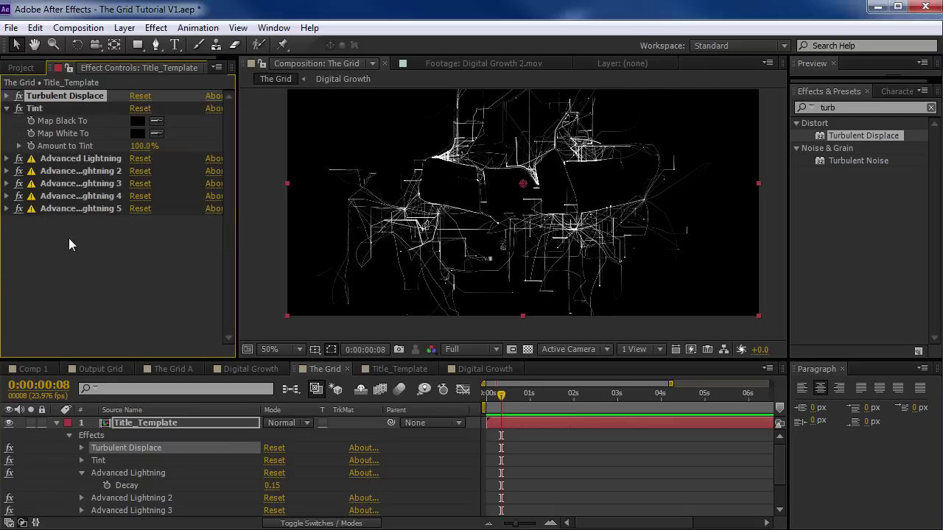
{"action": "left_click_drag", "start_coordinate": [65, 96], "coordinate": [69, 237]}
{"action": "left_click", "coordinate": [8, 208]}
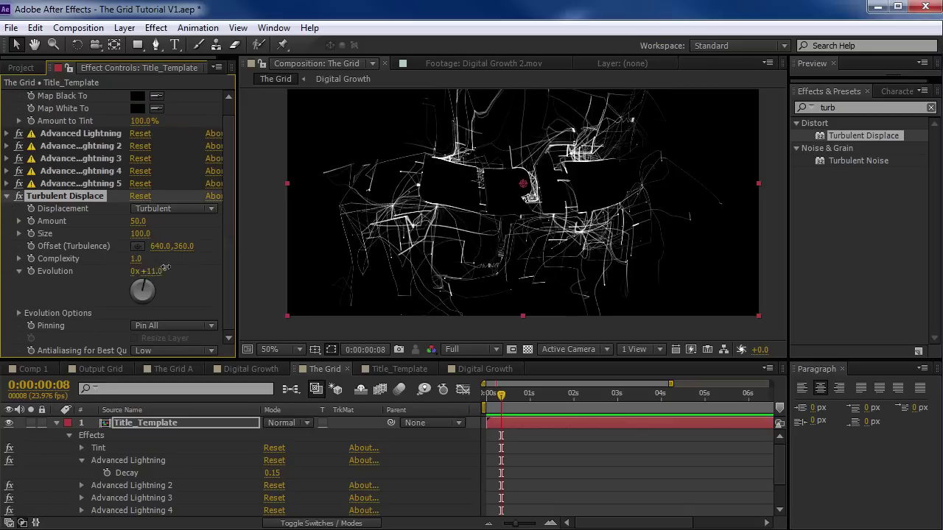
{"action": "left_click_drag", "start_coordinate": [151, 271], "coordinate": [222, 263]}
{"action": "scroll", "coordinate": [82, 226], "scroll_direction": "up", "scroll_amount": 1}
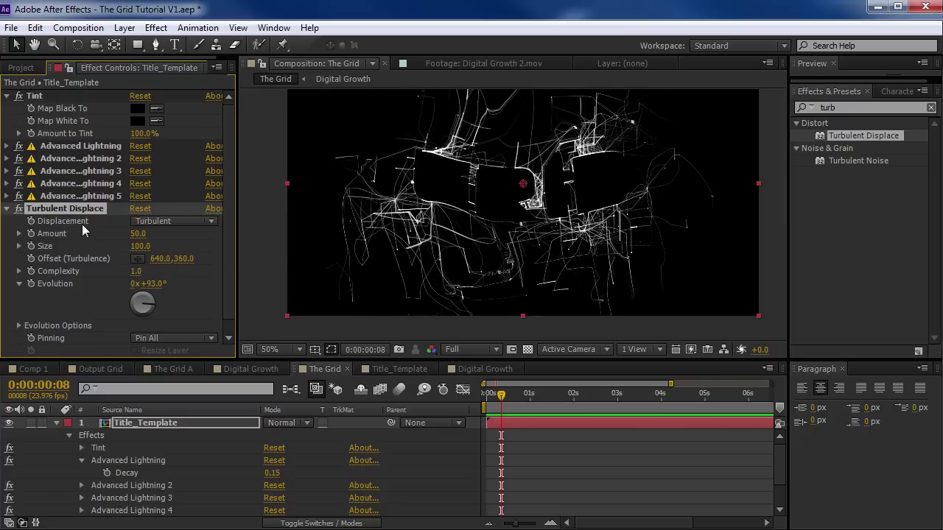
{"action": "left_click_drag", "start_coordinate": [58, 209], "coordinate": [44, 93]}
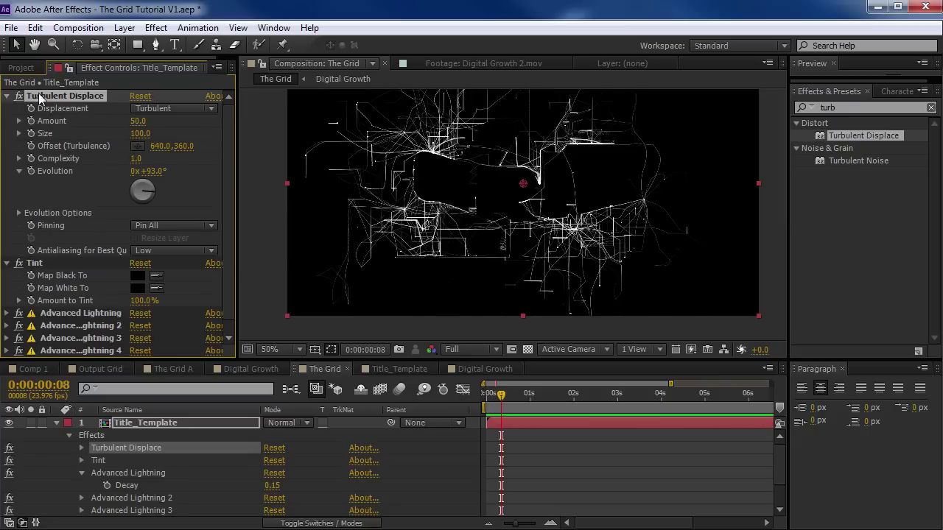
Step: Turn off Tint to show the lettering and adjust Turbulent Displace's Size, trying 20 and settling on 58
{"action": "left_click", "coordinate": [19, 263]}
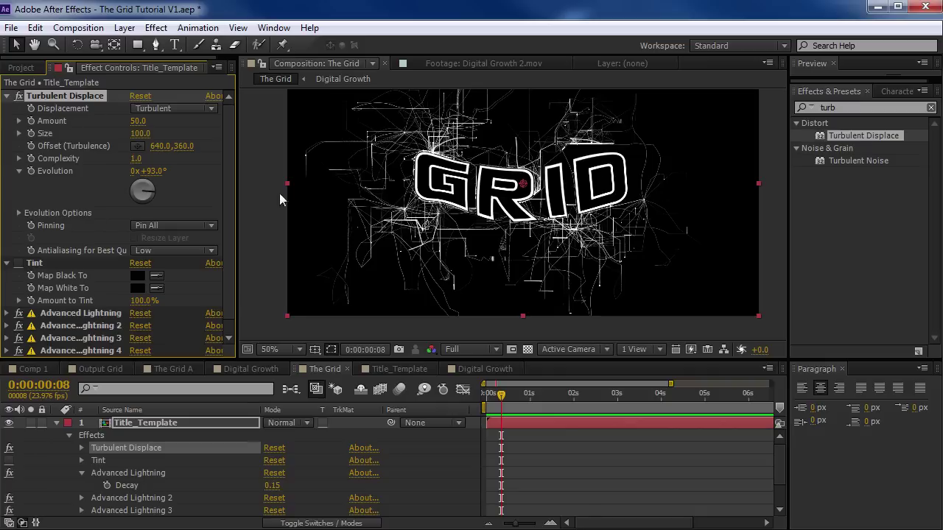
{"action": "left_click", "coordinate": [138, 134]}
{"action": "type", "text": "20"}
{"action": "key", "text": "Return"}
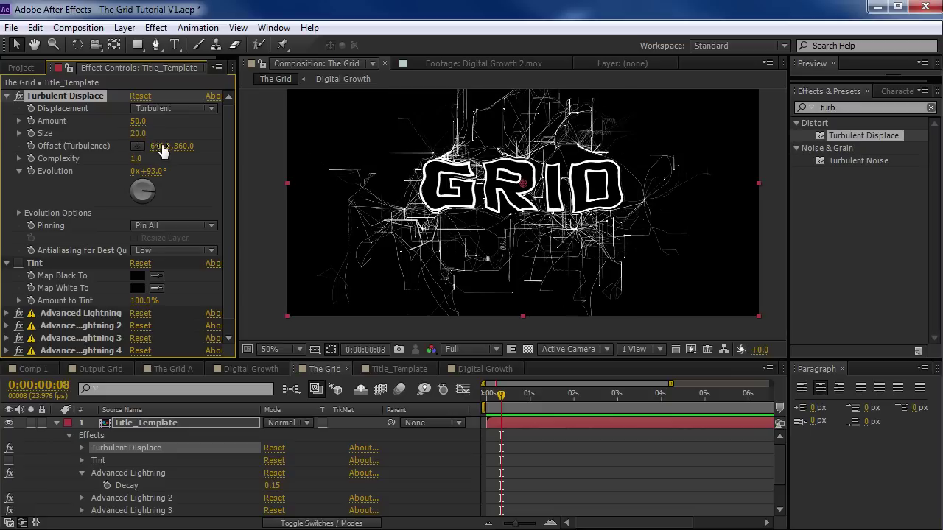
{"action": "left_click_drag", "start_coordinate": [138, 121], "coordinate": [158, 128]}
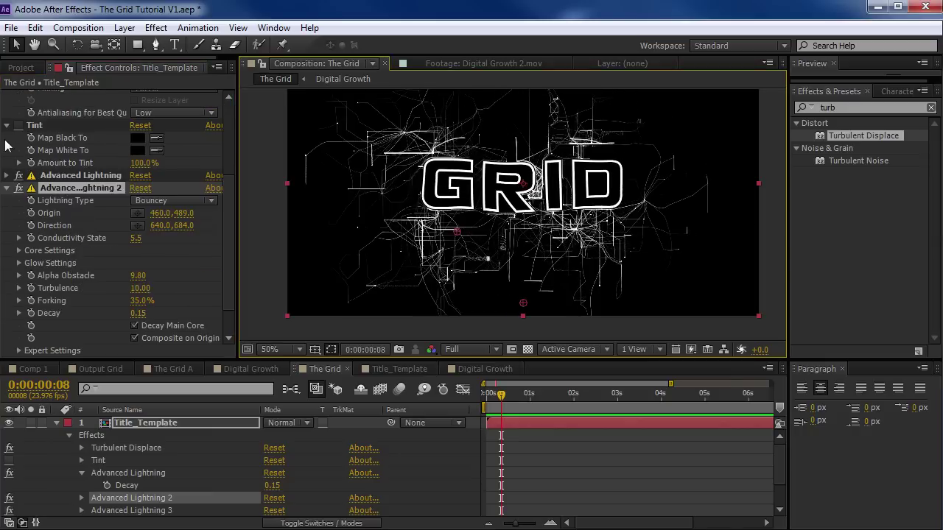
Step: Turn Tint back on and collapse it, and raise Turbulent Displace's Evolution to 193°, briefly disabling Tint to check the distorted lettering
{"action": "left_click", "coordinate": [19, 125]}
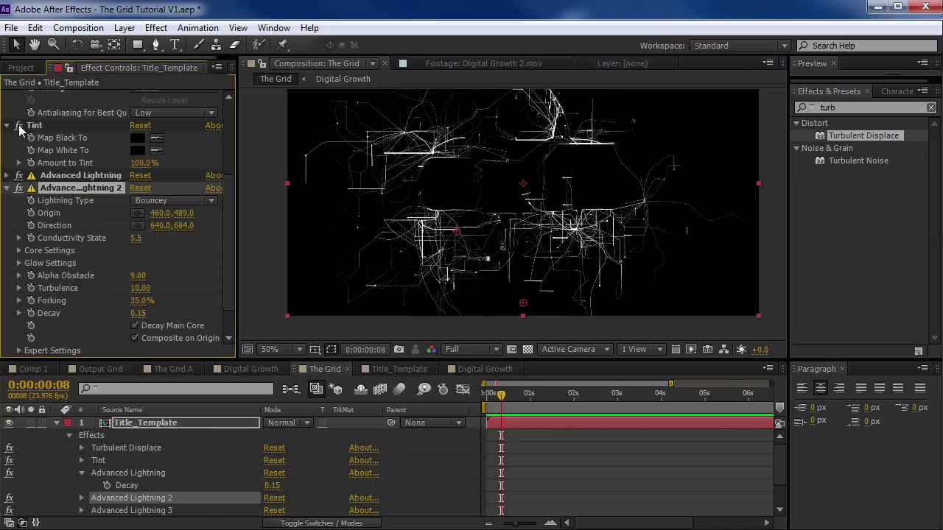
{"action": "left_click", "coordinate": [8, 126]}
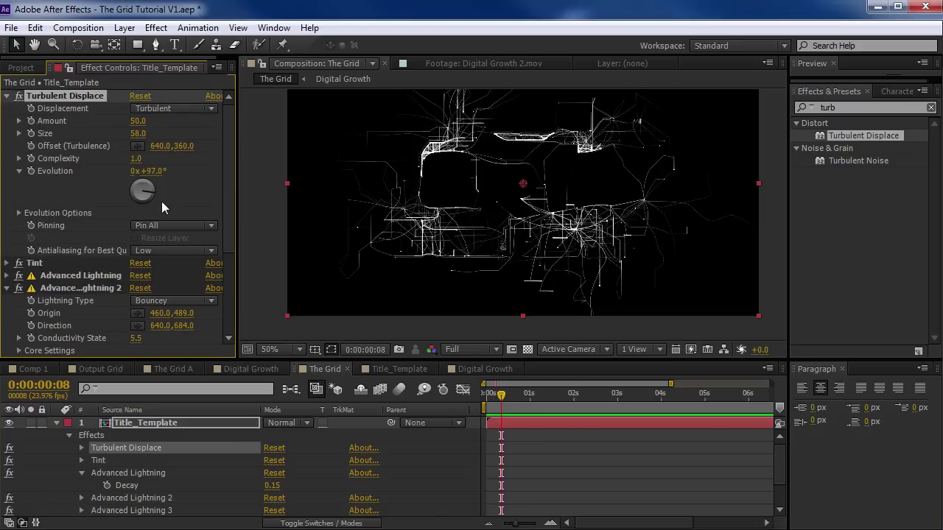
{"action": "left_click_drag", "start_coordinate": [157, 171], "coordinate": [198, 161]}
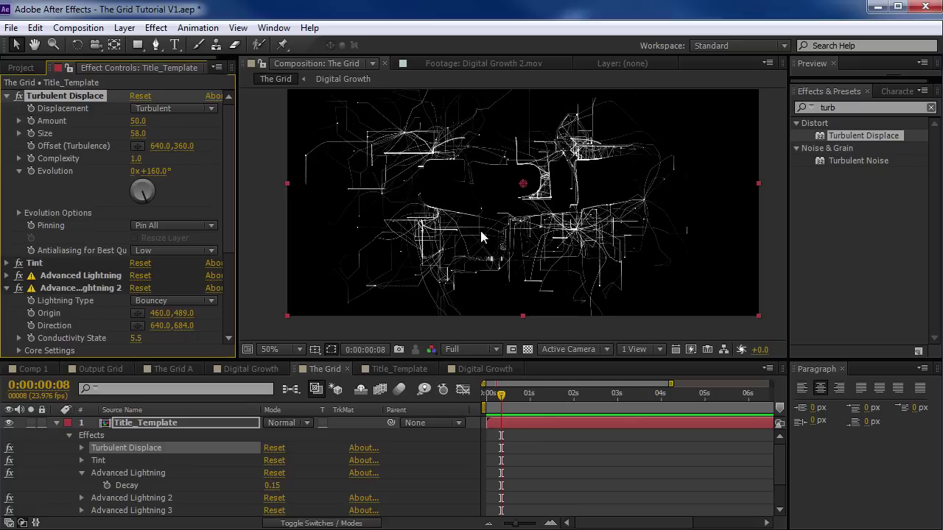
{"action": "left_click", "coordinate": [18, 263]}
{"action": "left_click_drag", "start_coordinate": [157, 172], "coordinate": [177, 171]}
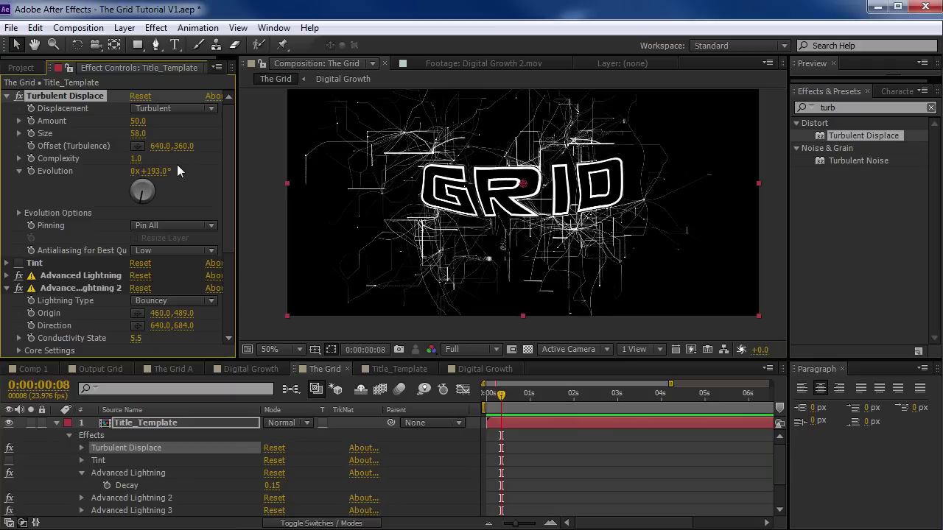
{"action": "left_click", "coordinate": [19, 263]}
Step: Try higher Conductivity State values on the first Advanced Lightning effect
{"action": "scroll", "coordinate": [142, 214], "scroll_direction": "down", "scroll_amount": 1}
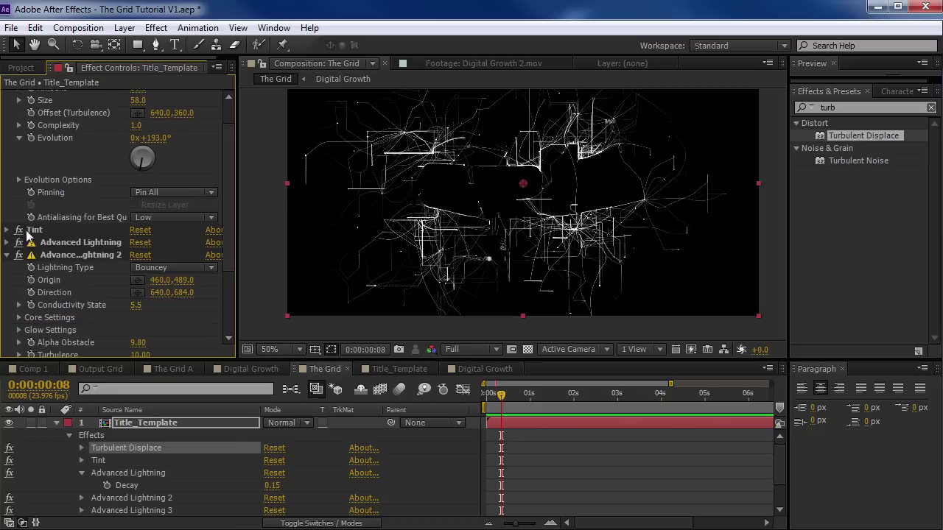
{"action": "left_click", "coordinate": [6, 242]}
{"action": "left_click", "coordinate": [73, 188]}
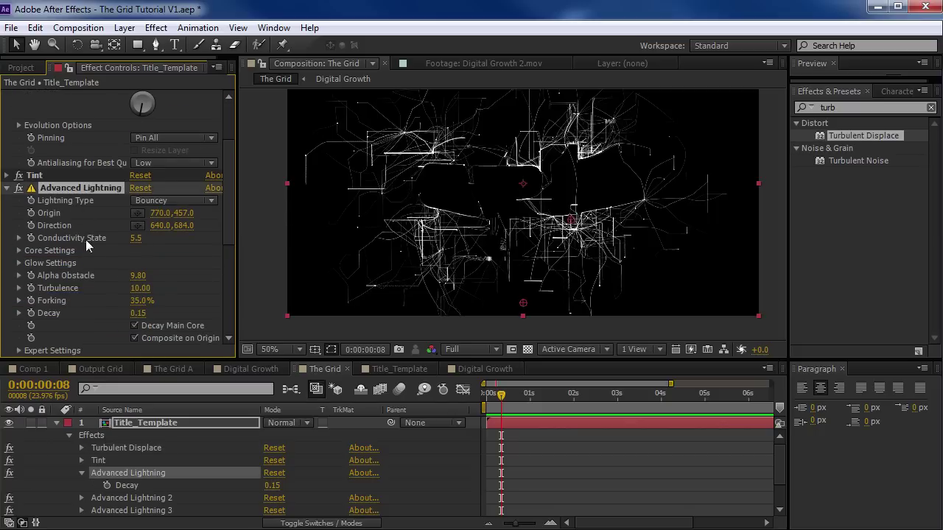
{"action": "left_click_drag", "start_coordinate": [135, 238], "coordinate": [450, 237]}
Step: Lower the Size and Amount of Turbulent Displace
{"action": "left_click_drag", "start_coordinate": [229, 187], "coordinate": [226, 110]}
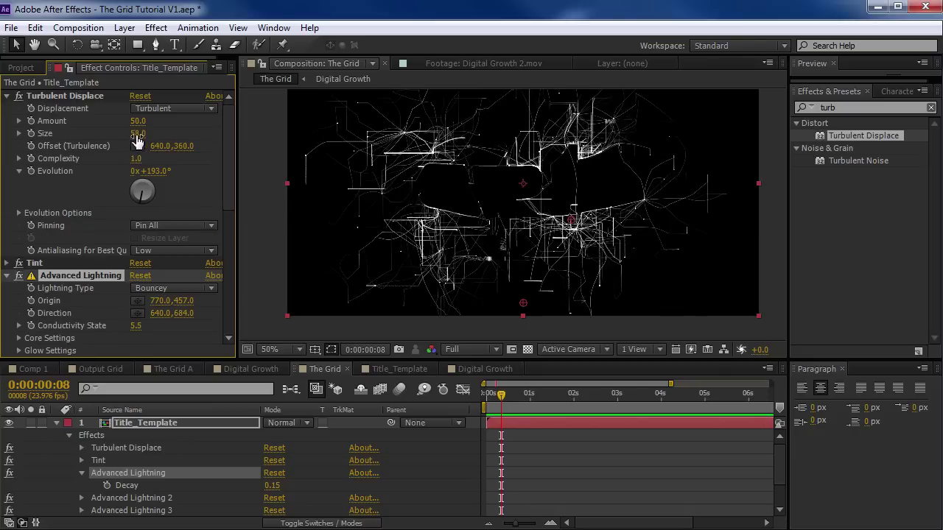
{"action": "left_click_drag", "start_coordinate": [138, 140], "coordinate": [41, 146]}
{"action": "left_click_drag", "start_coordinate": [141, 123], "coordinate": [70, 123]}
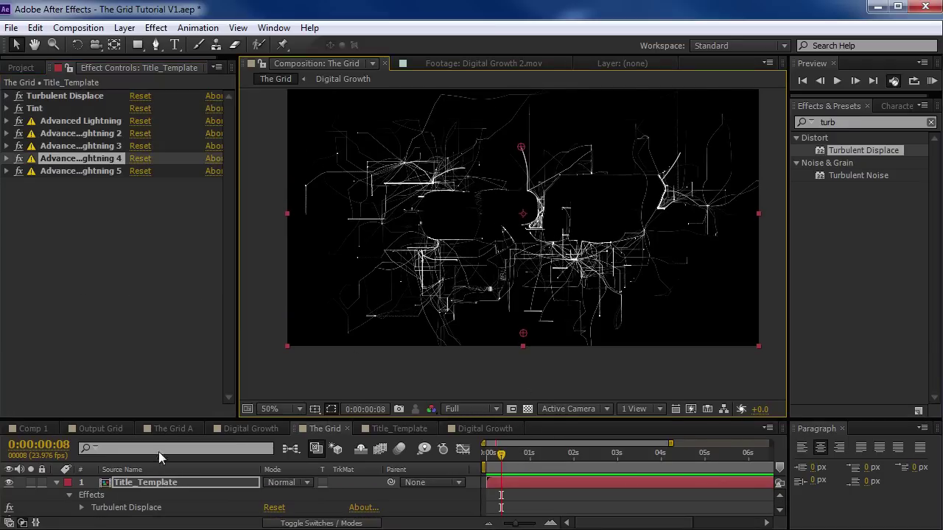
Step: Enlarge the timeline area to show more of Title_Template's effect list
{"action": "left_click_drag", "start_coordinate": [182, 416], "coordinate": [178, 368]}
{"action": "left_click_drag", "start_coordinate": [173, 333], "coordinate": [173, 333]}
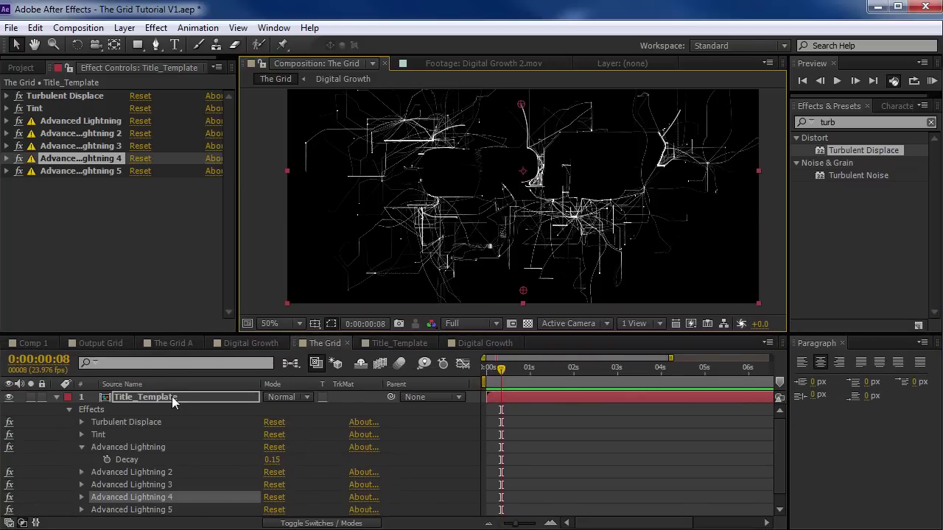
Step: Make the Title_Template layer 3D, collapse its properties and set its blending mode to Screen
{"action": "left_click", "coordinate": [171, 396]}
{"action": "key", "text": "F4"}
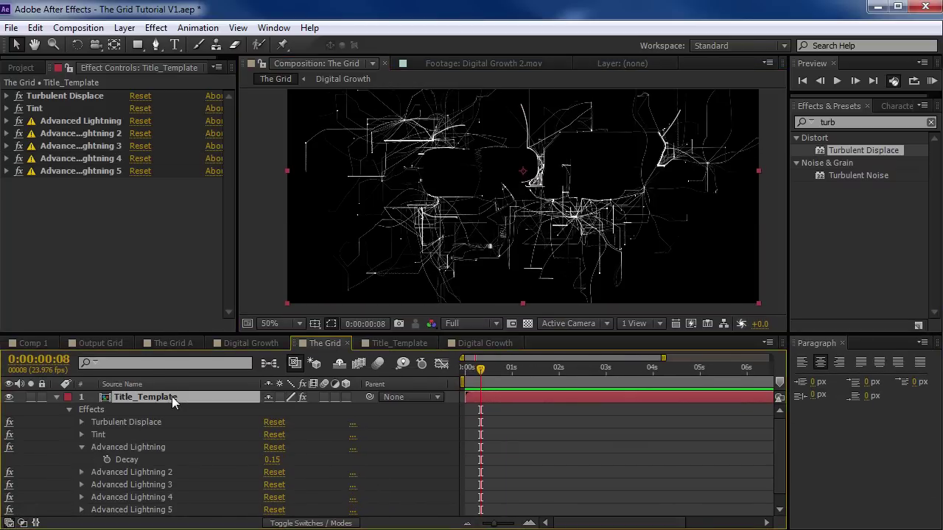
{"action": "left_click", "coordinate": [346, 397]}
{"action": "left_click", "coordinate": [57, 399]}
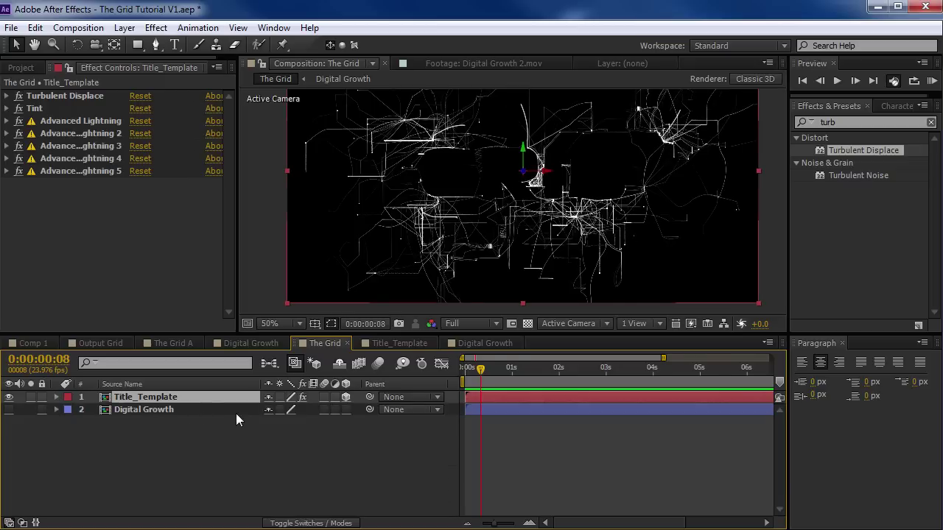
{"action": "key", "text": "F4"}
{"action": "left_click", "coordinate": [284, 400]}
{"action": "left_click", "coordinate": [342, 242]}
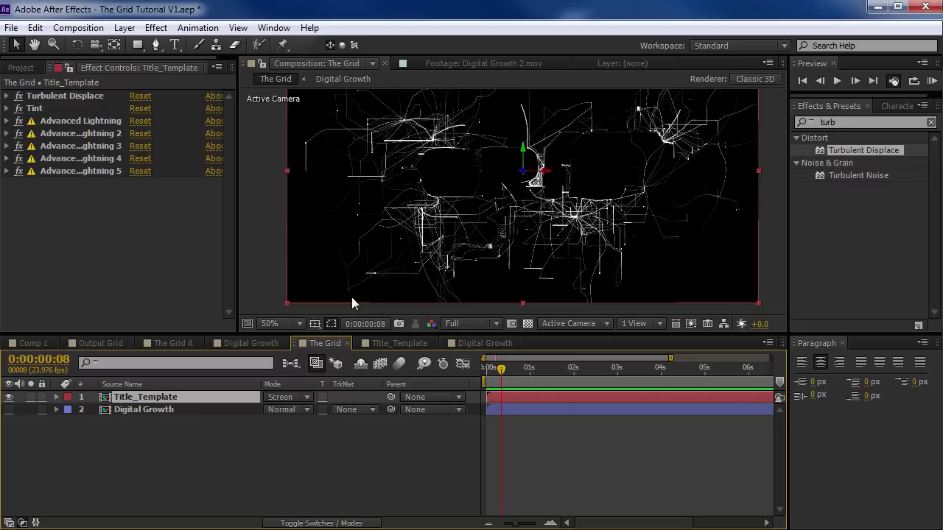
Step: Duplicate Title_Template, set the copy's Turbulent Displace Evolution to 264°, and push the copy back in depth
{"action": "key", "text": "ctrl+d"}
{"action": "left_click_drag", "start_coordinate": [142, 188], "coordinate": [158, 183]}
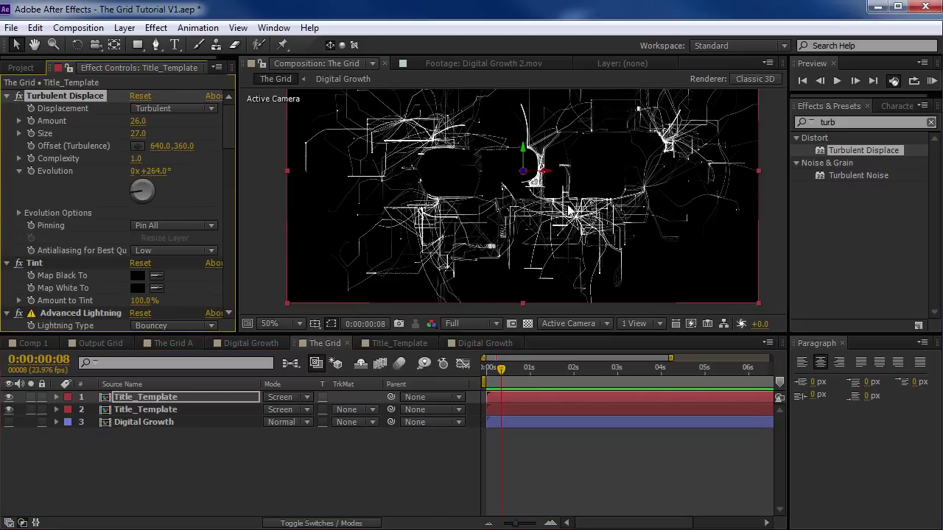
{"action": "left_click", "coordinate": [543, 213]}
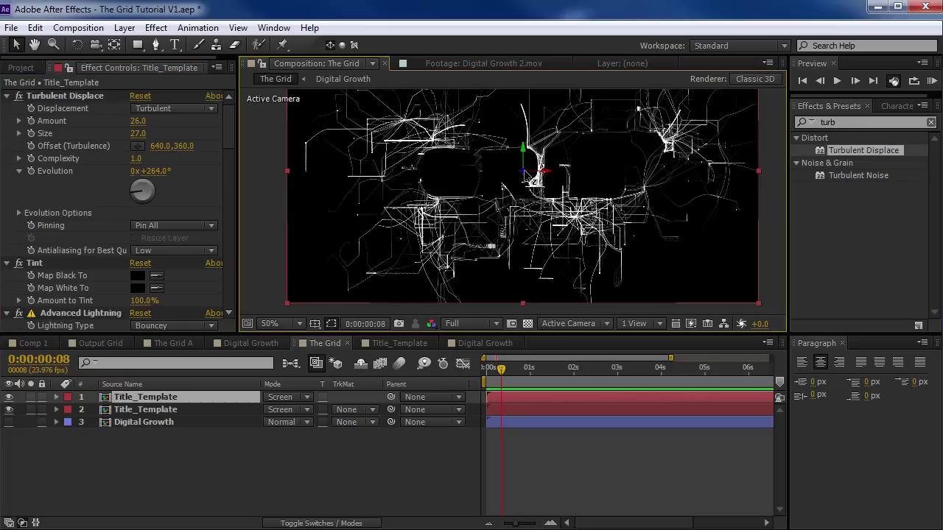
{"action": "left_click_drag", "start_coordinate": [530, 175], "coordinate": [480, 168]}
Step: Create a two-node camera with the 35mm preset and orbit it around the layered growth
{"action": "left_click", "coordinate": [124, 27]}
{"action": "mouse_move", "coordinate": [141, 44]}
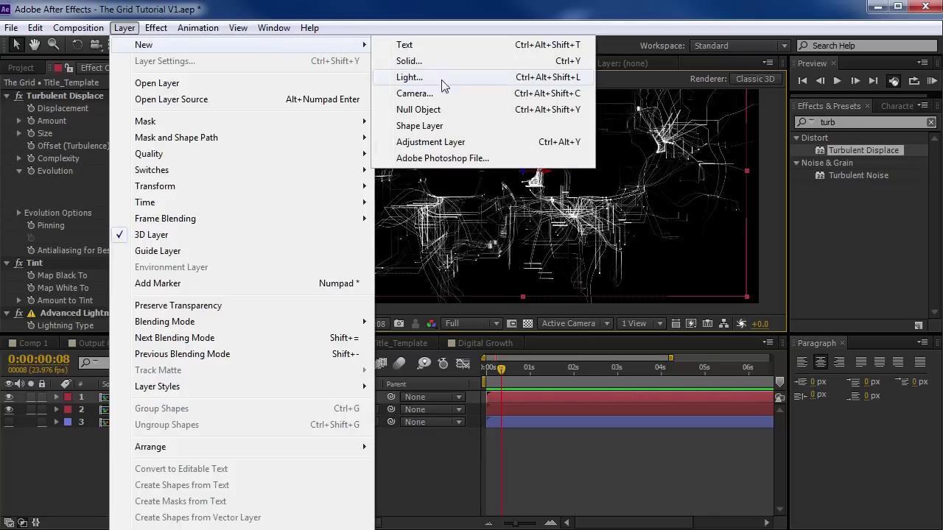
{"action": "left_click", "coordinate": [416, 94]}
{"action": "left_click", "coordinate": [525, 171]}
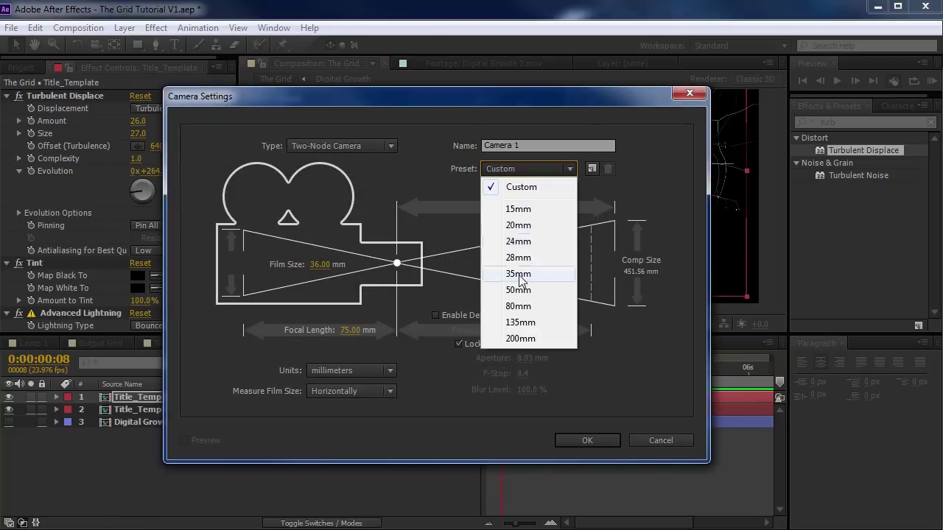
{"action": "left_click", "coordinate": [519, 274]}
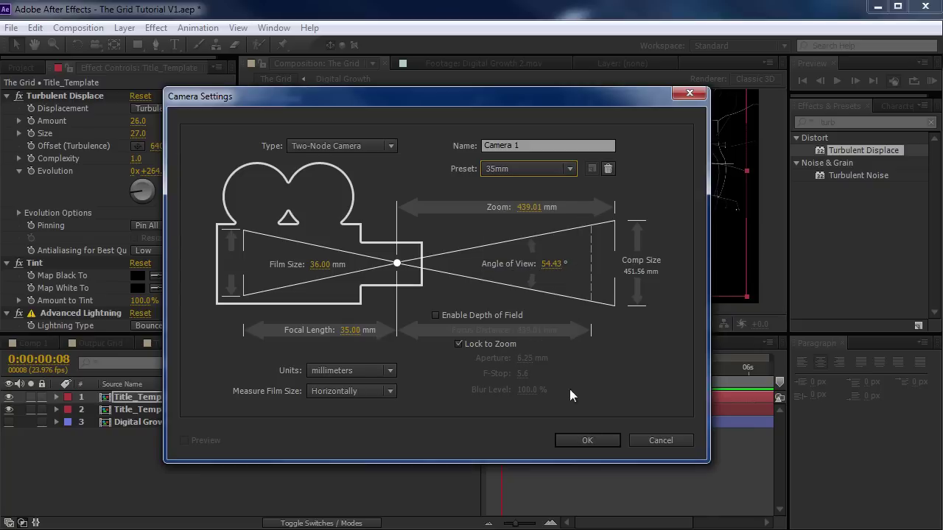
{"action": "left_click", "coordinate": [588, 440]}
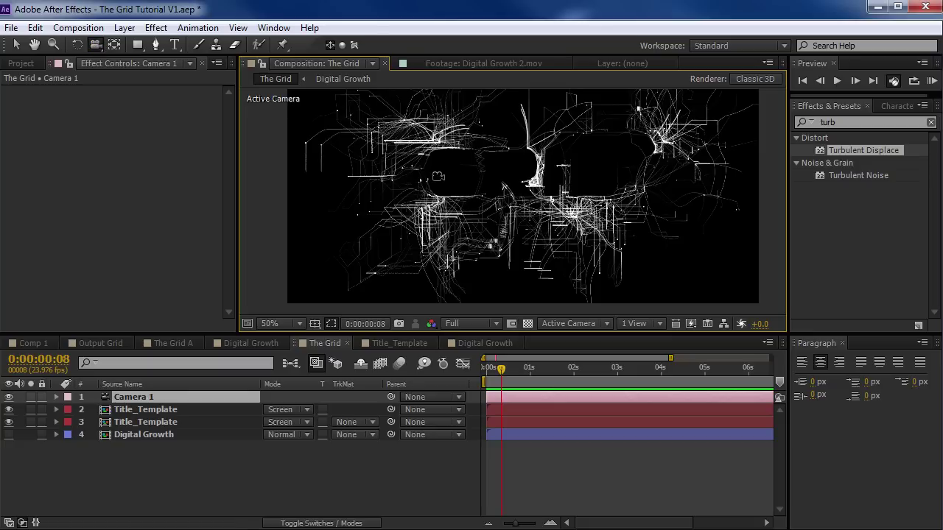
{"action": "left_click_drag", "start_coordinate": [419, 151], "coordinate": [635, 207]}
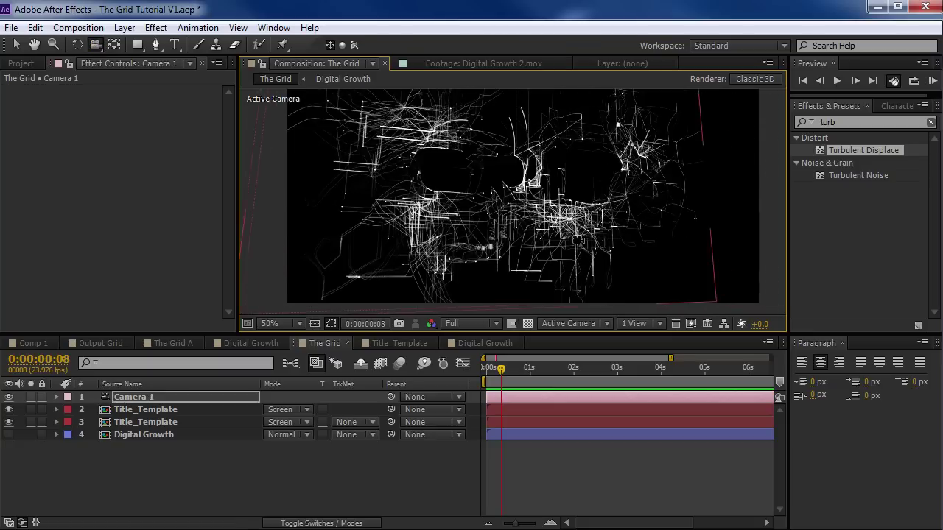
{"action": "left_click_drag", "start_coordinate": [436, 203], "coordinate": [417, 148]}
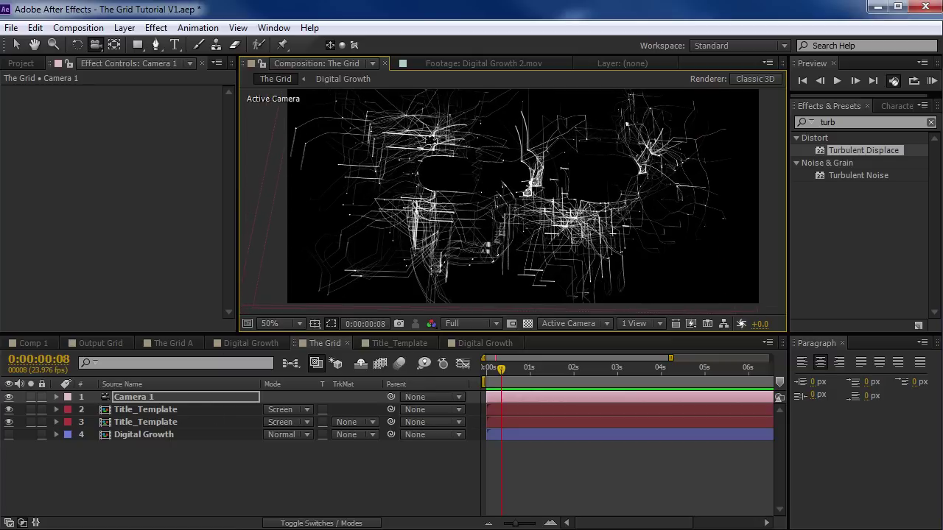
Step: On the upper Title_Template copy, set Conductivity State to 6.8 for the first Advanced Lightning and 7.6 for Advanced Lightning 2
{"action": "left_click", "coordinate": [150, 420]}
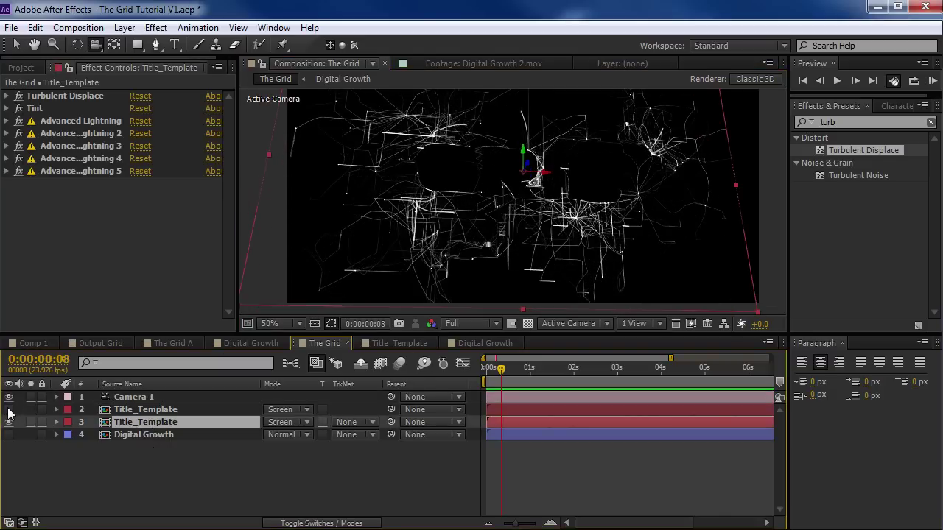
{"action": "left_click", "coordinate": [151, 409]}
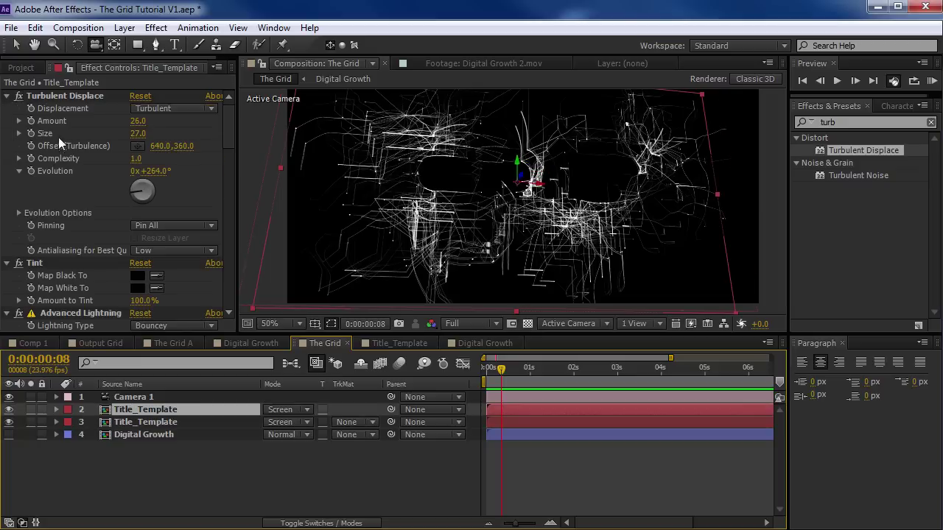
{"action": "left_click", "coordinate": [7, 96]}
{"action": "left_click", "coordinate": [7, 108]}
{"action": "left_click", "coordinate": [93, 123]}
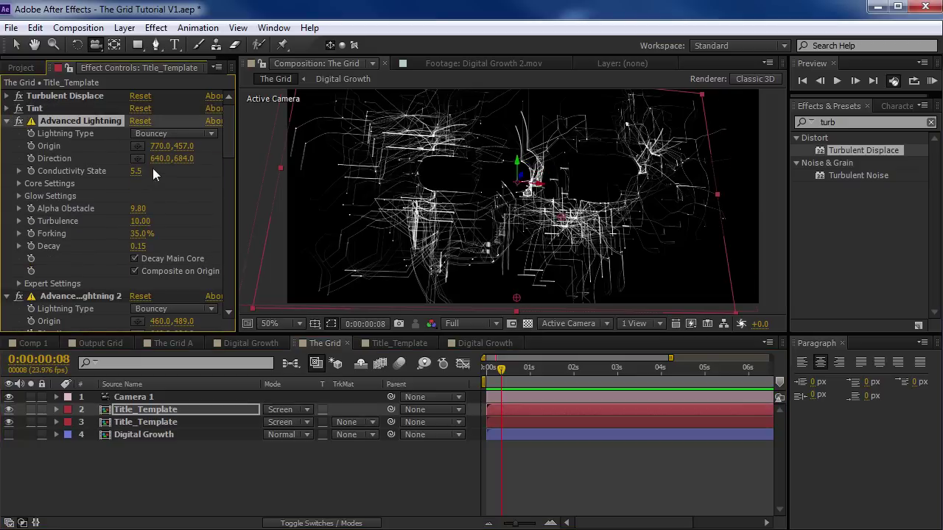
{"action": "left_click_drag", "start_coordinate": [139, 170], "coordinate": [156, 180]}
{"action": "left_click", "coordinate": [8, 122]}
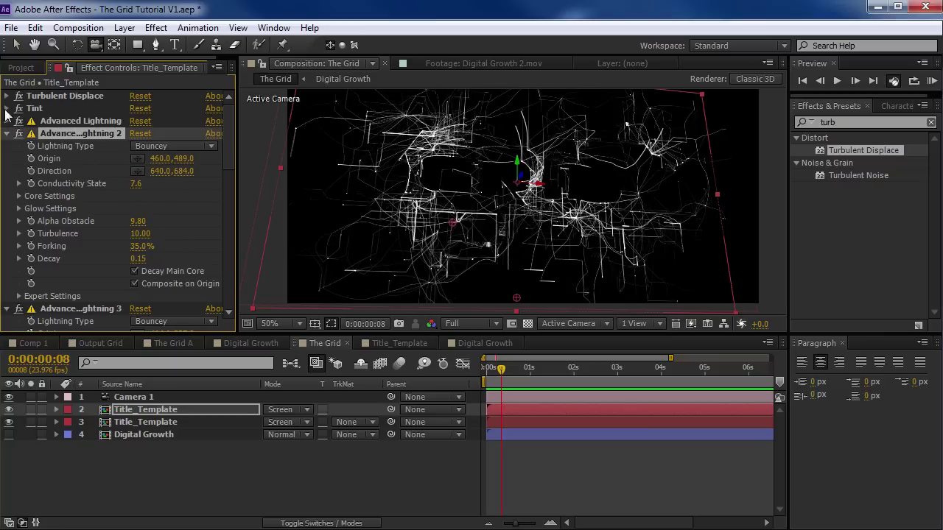
{"action": "left_click_drag", "start_coordinate": [628, 182], "coordinate": [639, 240]}
Step: Duplicate the upper Title_Template, push the copy further back in depth, set its Turbulent Displace Evolution to 353°, and orbit around the layers
{"action": "left_click", "coordinate": [151, 410]}
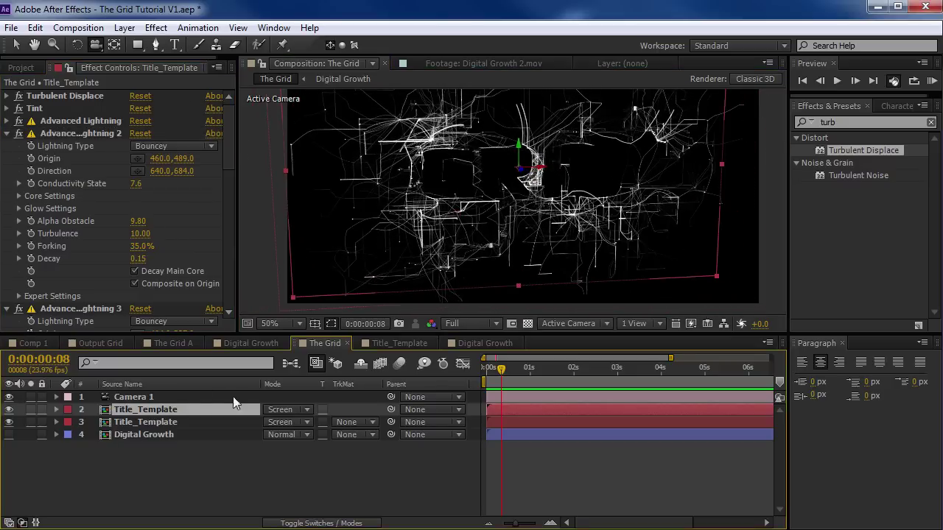
{"action": "key", "text": "ctrl+d"}
{"action": "key", "text": "v"}
{"action": "left_click_drag", "start_coordinate": [522, 172], "coordinate": [451, 147]}
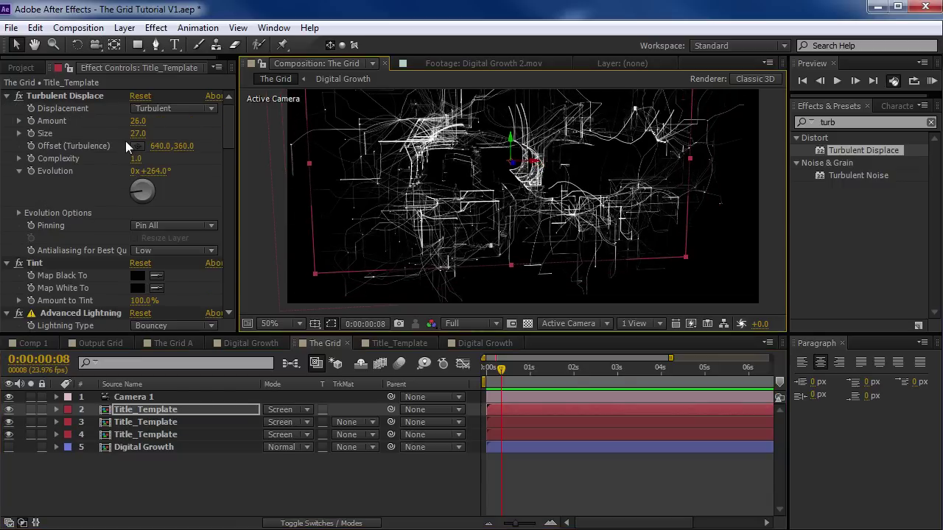
{"action": "left_click_drag", "start_coordinate": [147, 171], "coordinate": [225, 170]}
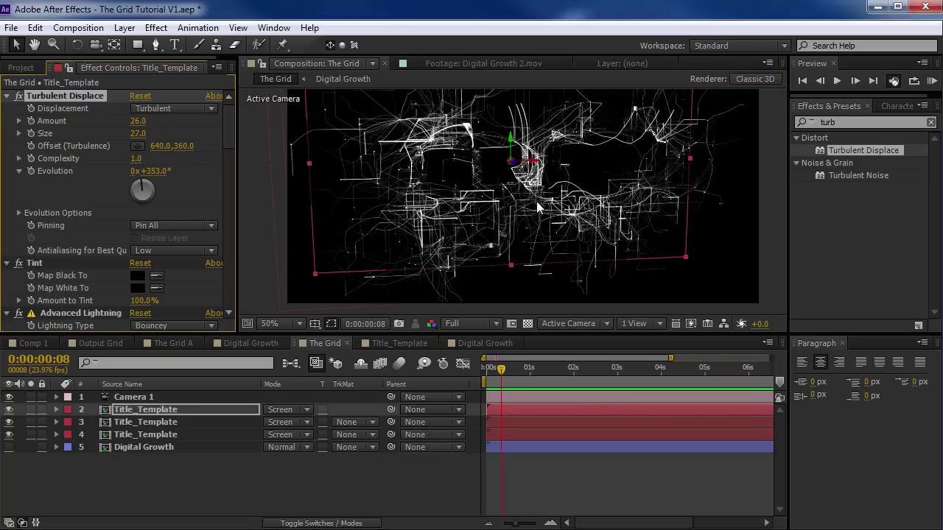
{"action": "key", "text": "c"}
{"action": "left_click_drag", "start_coordinate": [538, 208], "coordinate": [457, 162]}
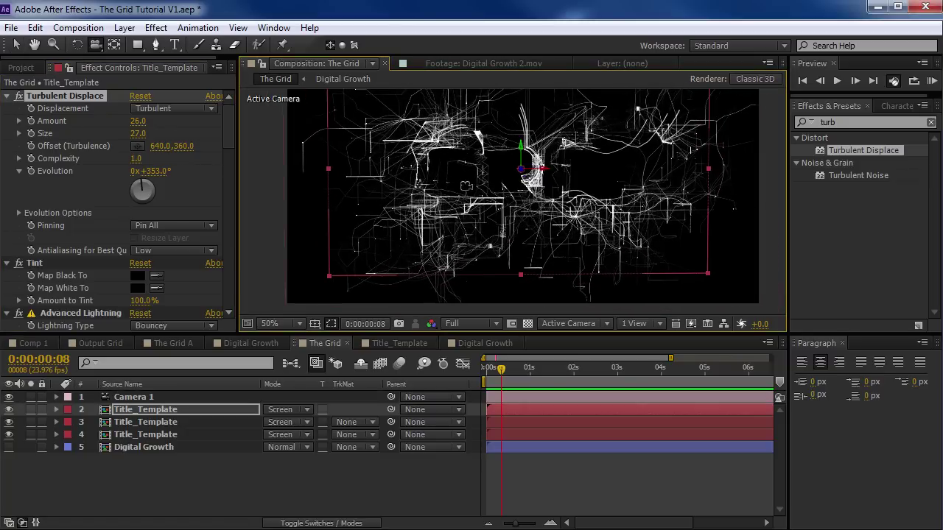
{"action": "left_click_drag", "start_coordinate": [559, 224], "coordinate": [503, 232]}
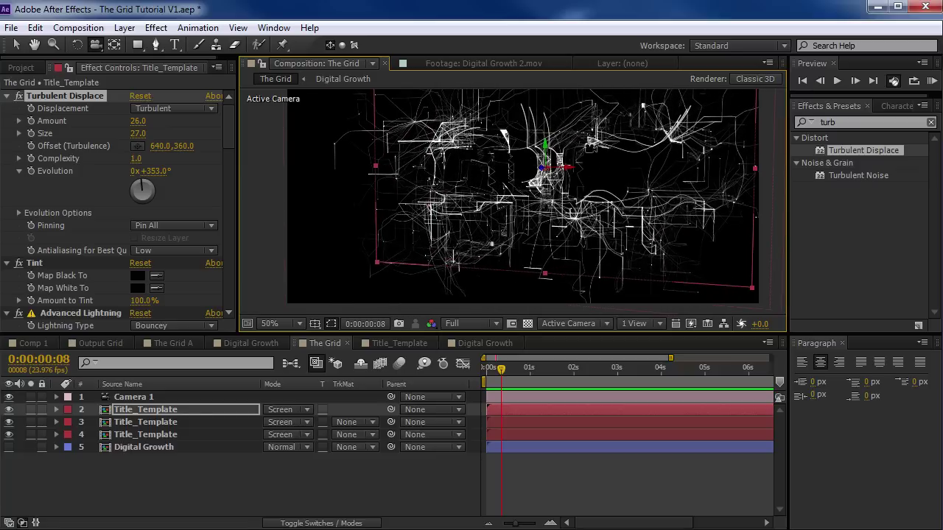
{"action": "left_click_drag", "start_coordinate": [614, 189], "coordinate": [625, 219]}
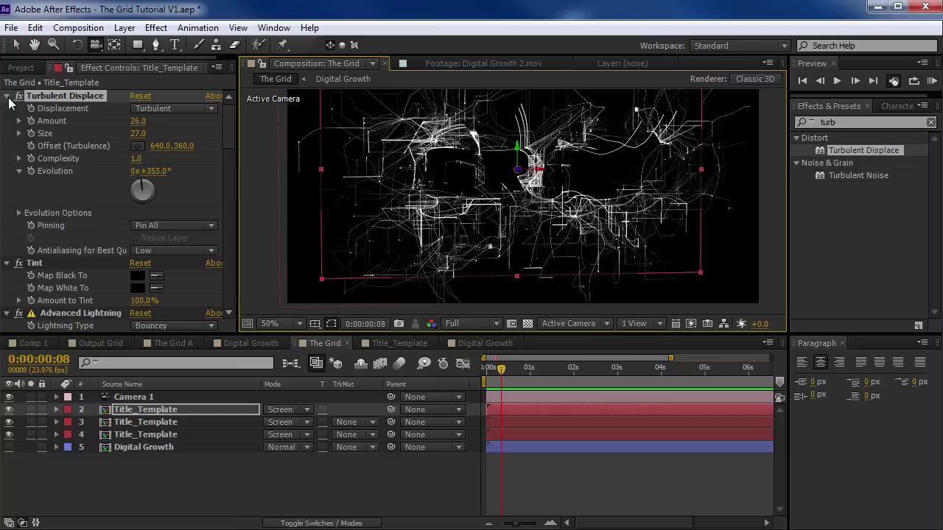
Step: Collapse Turbulent Displace and Tint on the newest copy and change the first Advanced Lightning's Conductivity State
{"action": "left_click", "coordinate": [8, 97]}
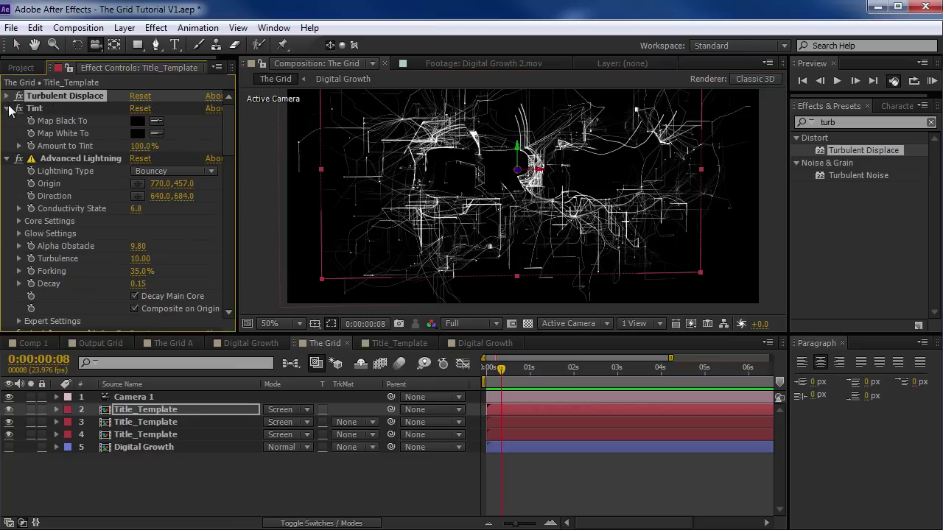
{"action": "left_click", "coordinate": [8, 109]}
{"action": "mouse_move", "coordinate": [147, 171]}
{"action": "left_mouse_down"}
{"action": "mouse_move", "coordinate": [155, 170]}
{"action": "mouse_move", "coordinate": [140, 183]}
{"action": "mouse_move", "coordinate": [154, 178]}
{"action": "left_mouse_up"}
{"action": "left_click", "coordinate": [7, 121]}
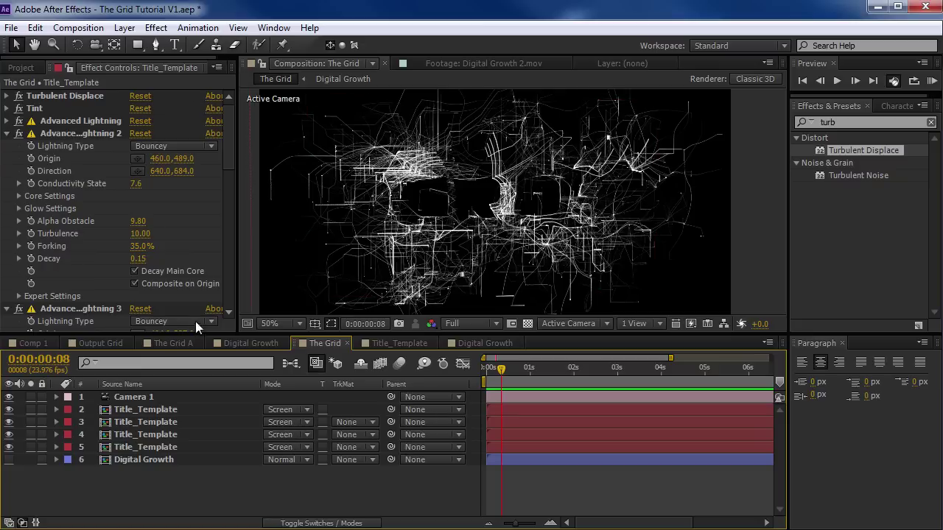
{"action": "left_click", "coordinate": [147, 410]}
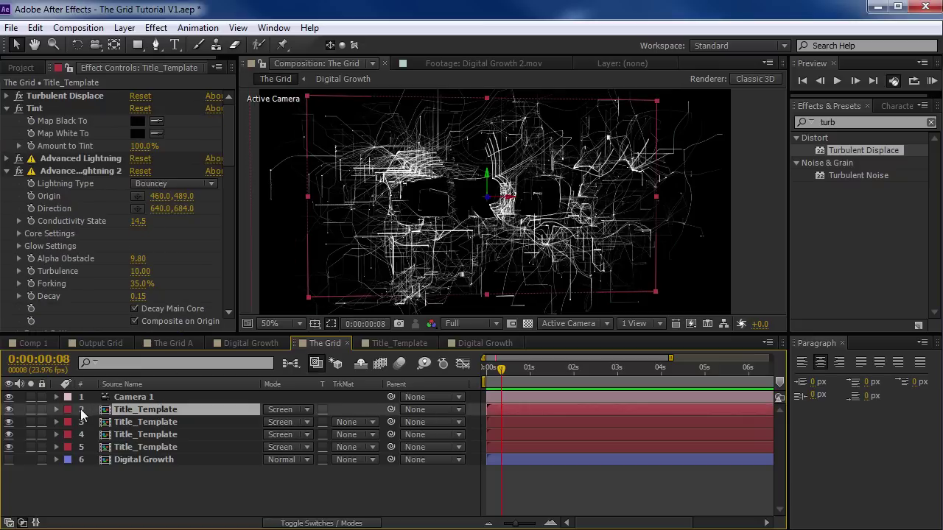
{"action": "key", "text": "ctrl+d"}
{"action": "right_click", "coordinate": [137, 409]}
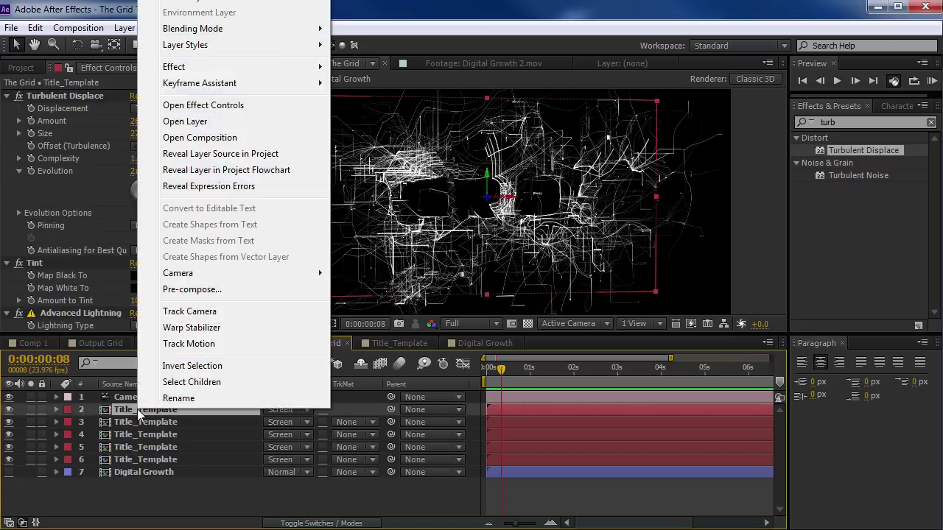
{"action": "left_click", "coordinate": [120, 414]}
{"action": "key", "text": "Delete"}
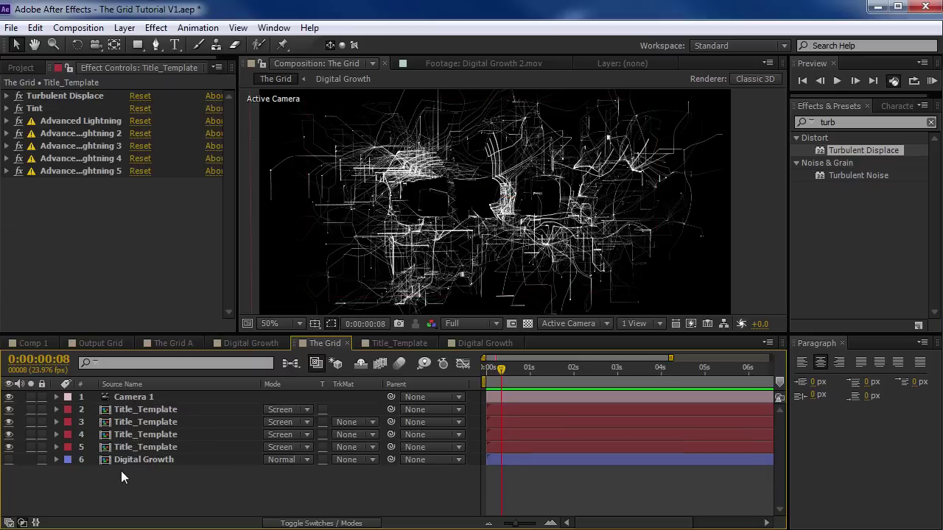
Step: Duplicate the lowest Title_Template layer and remove all effects from the copy to bring back the clean GRID lettering
{"action": "left_click", "coordinate": [131, 451]}
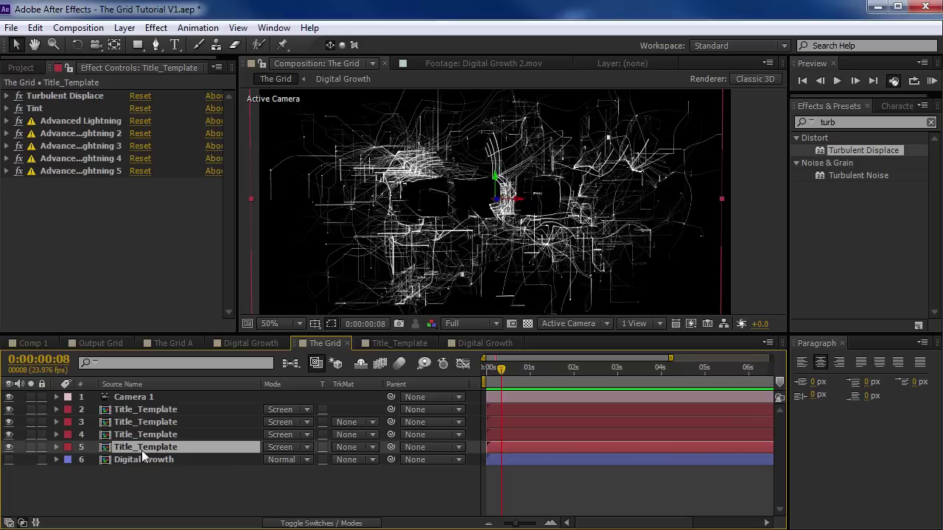
{"action": "key", "text": "ctrl+d"}
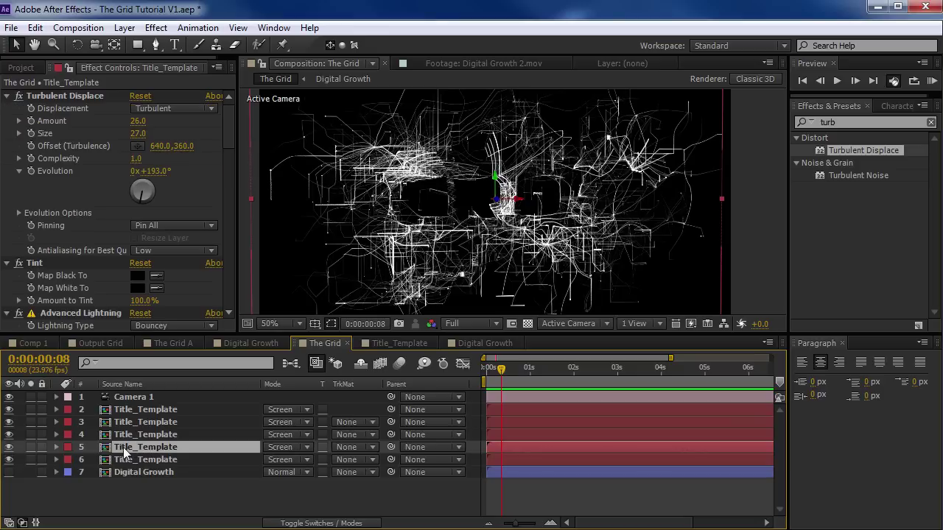
{"action": "left_click", "coordinate": [51, 99]}
{"action": "key", "text": "ctrl+a"}
{"action": "left_click", "coordinate": [8, 97]}
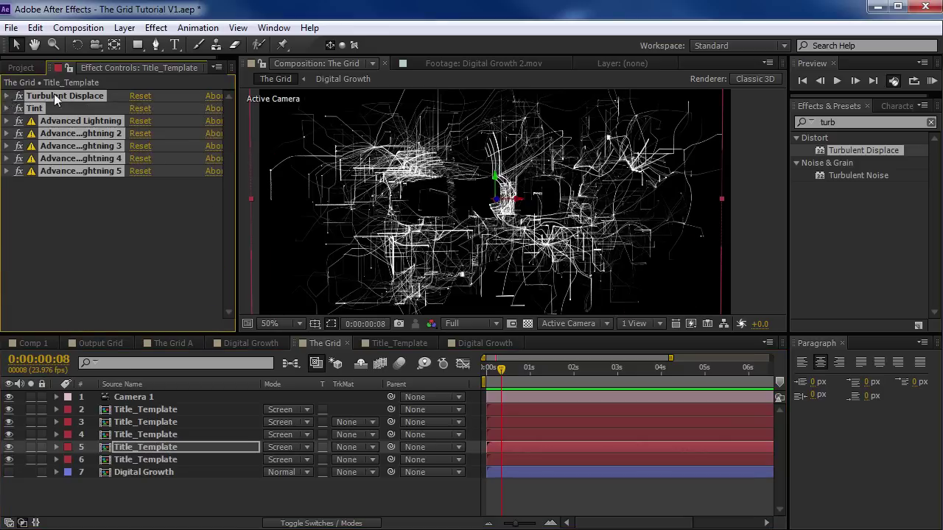
{"action": "left_click", "coordinate": [155, 27]}
{"action": "left_click", "coordinate": [188, 78]}
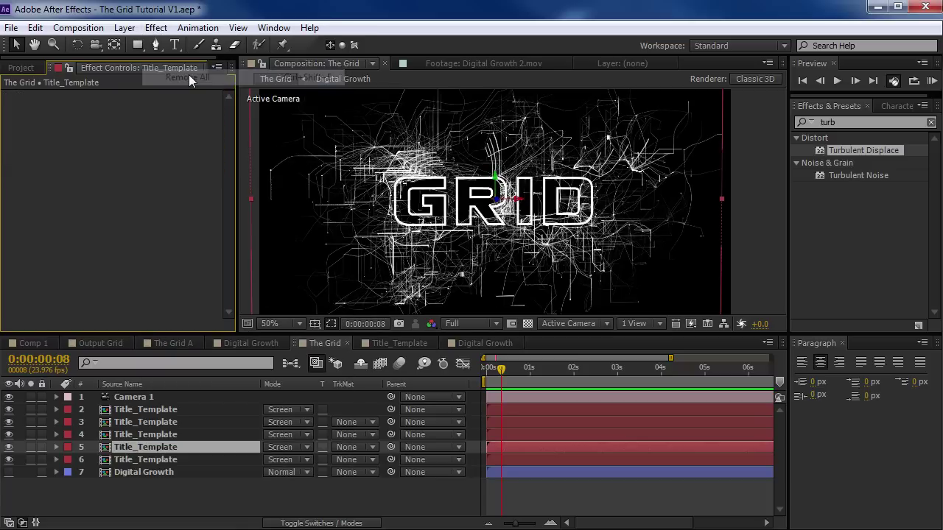
{"action": "key", "text": "c"}
{"action": "left_click_drag", "start_coordinate": [513, 234], "coordinate": [551, 274]}
{"action": "key", "text": "ctrl+z"}
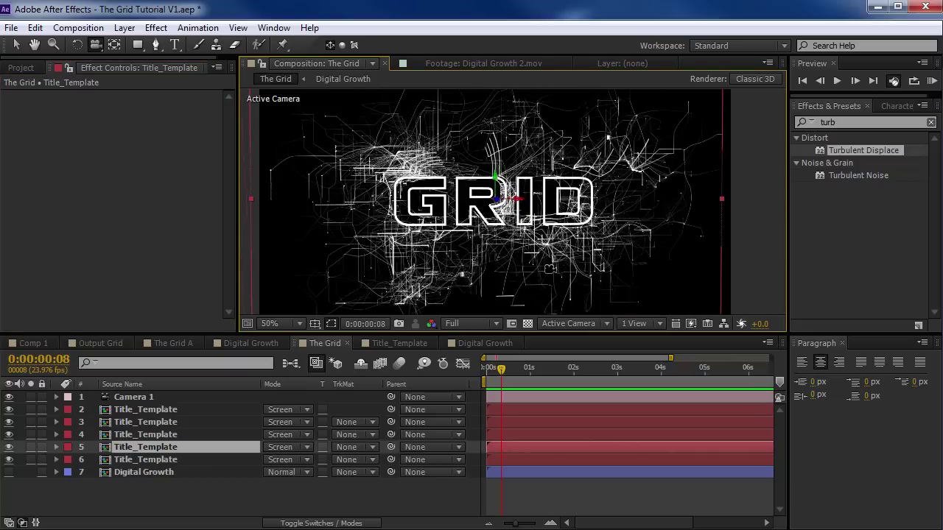
Step: Move the effect-free Title_Template directly below Camera 1 in the layer order and give it a Yellow label
{"action": "left_click_drag", "start_coordinate": [141, 448], "coordinate": [127, 413]}
{"action": "left_click", "coordinate": [68, 412]}
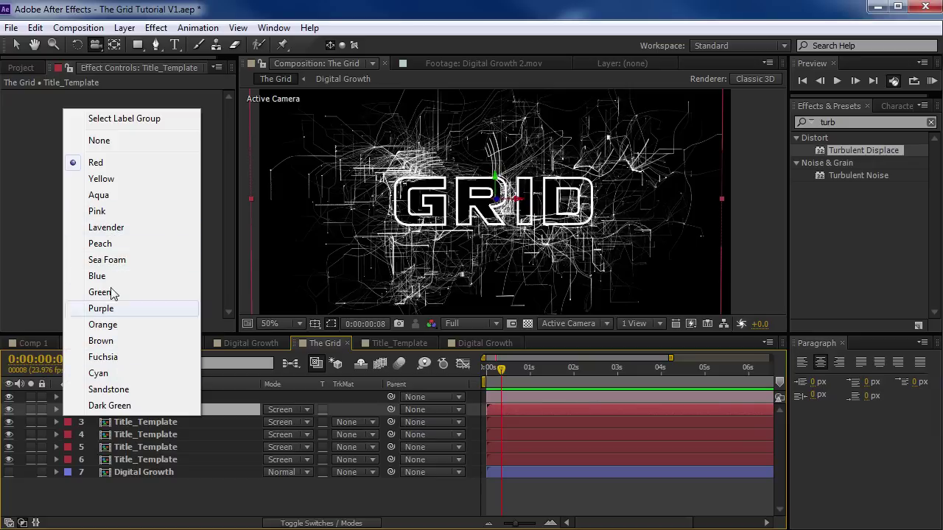
{"action": "left_click", "coordinate": [101, 179]}
Step: Shift the yellow-labelled title layer in depth and orbit the camera to check its separation from the growth layers
{"action": "key", "text": "v"}
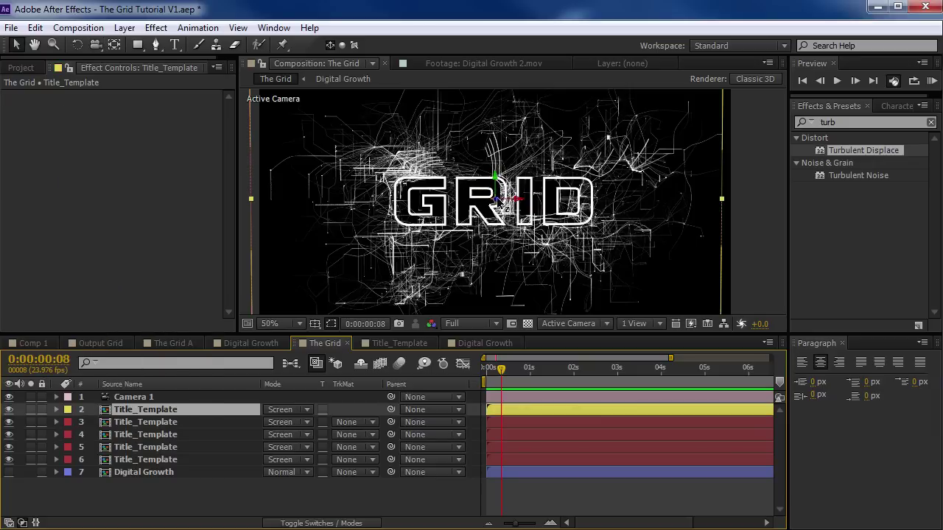
{"action": "left_click_drag", "start_coordinate": [497, 199], "coordinate": [538, 269]}
{"action": "key", "text": "c"}
{"action": "key", "text": "grave"}
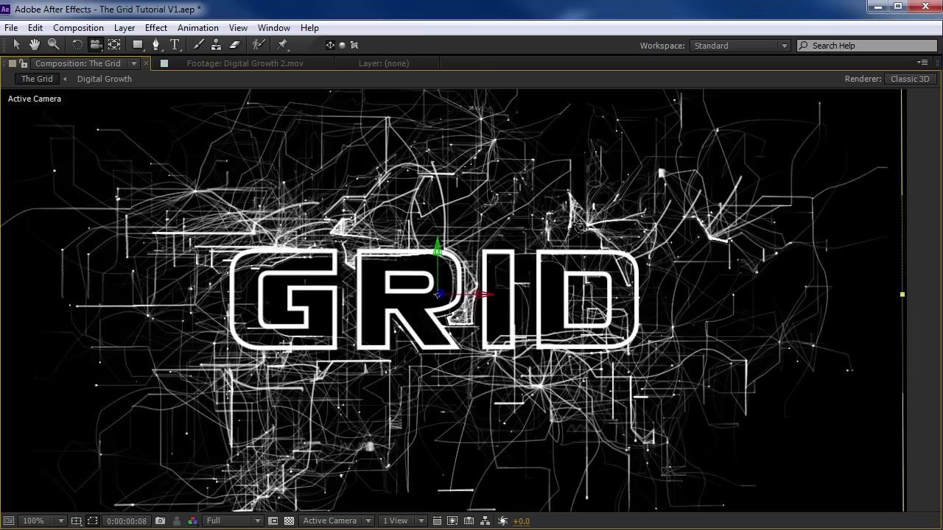
{"action": "left_click_drag", "start_coordinate": [581, 227], "coordinate": [601, 221]}
{"action": "key", "text": "grave"}
{"action": "key", "text": "comma"}
{"action": "left_click_drag", "start_coordinate": [481, 246], "coordinate": [454, 210]}
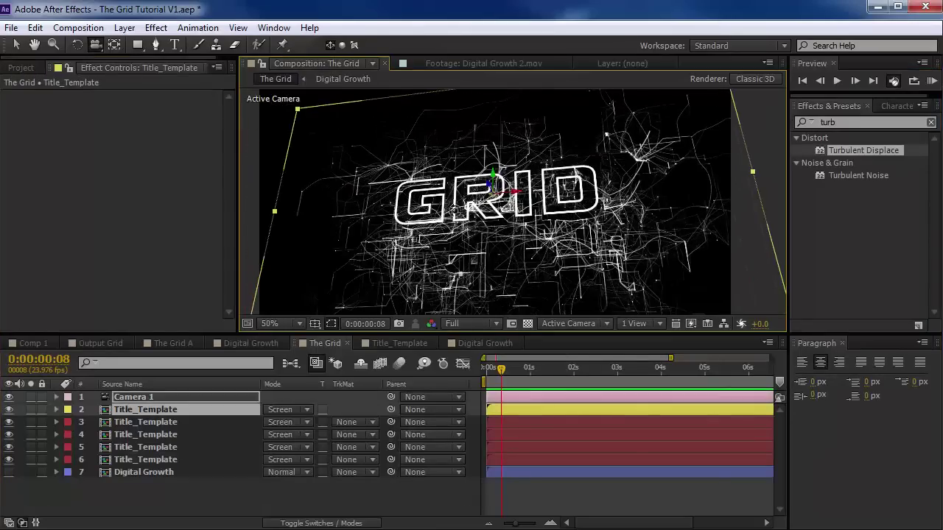
Step: Change the yellow-labelled title layer's blending mode to Normal and orbit the camera around the lettering
{"action": "left_click_drag", "start_coordinate": [469, 245], "coordinate": [498, 277]}
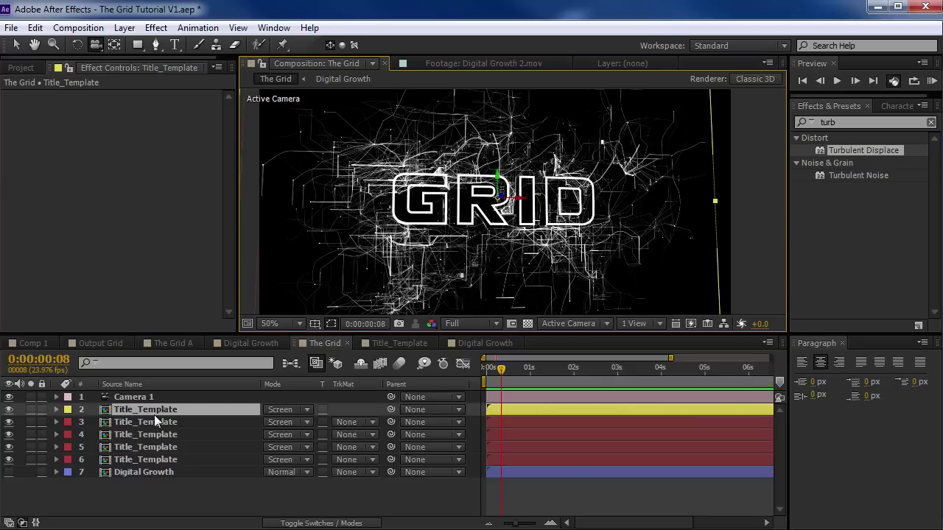
{"action": "left_click", "coordinate": [280, 410]}
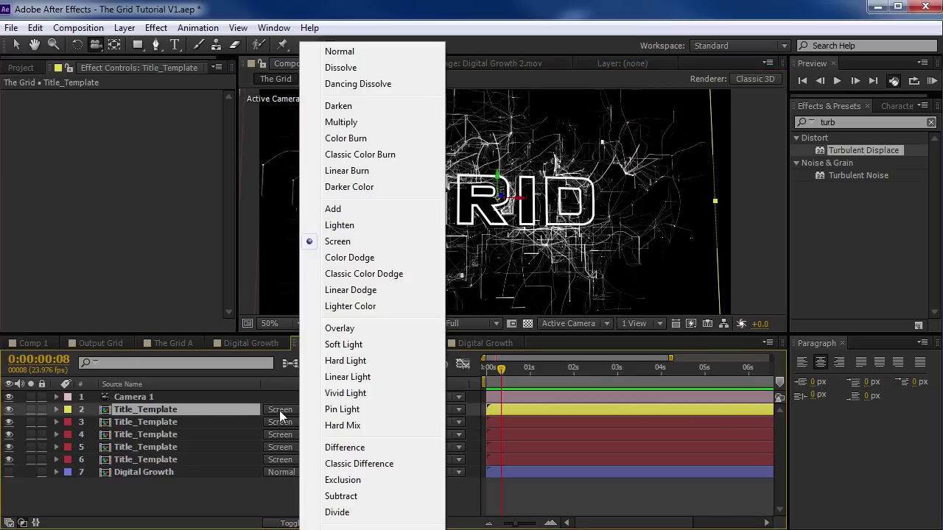
{"action": "left_click", "coordinate": [340, 51]}
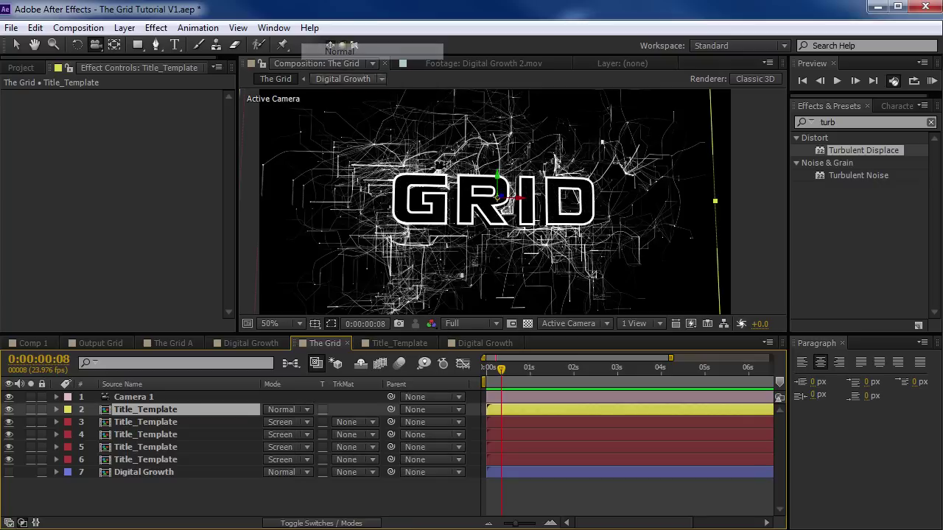
{"action": "mouse_move", "coordinate": [596, 224]}
{"action": "left_mouse_down"}
{"action": "mouse_move", "coordinate": [613, 227]}
{"action": "mouse_move", "coordinate": [589, 231]}
{"action": "mouse_move", "coordinate": [603, 235]}
{"action": "mouse_move", "coordinate": [578, 218]}
{"action": "left_mouse_up"}
Step: Duplicate the yellow-labelled Title_Template layer and apply Find Edges with Invert enabled to the upper copy
{"action": "left_click", "coordinate": [157, 422]}
{"action": "left_click", "coordinate": [168, 410]}
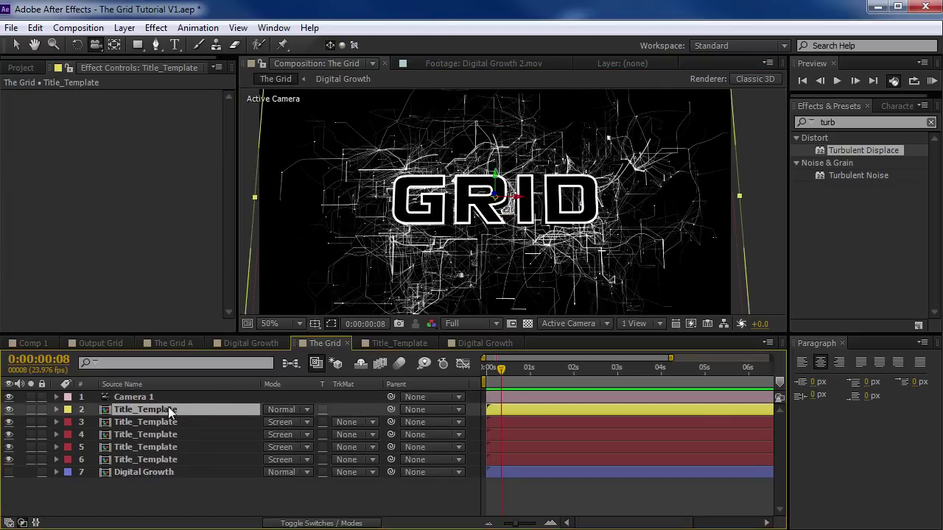
{"action": "key", "text": "ctrl+d"}
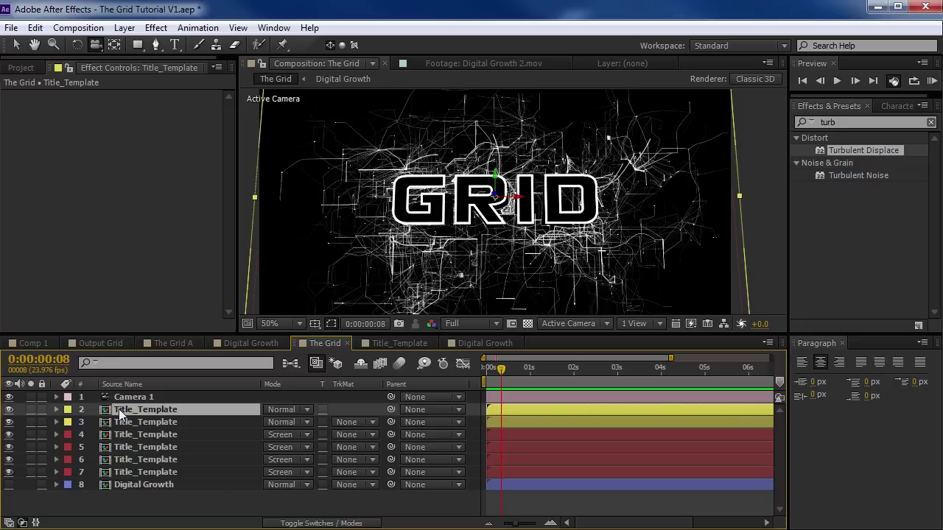
{"action": "left_click_drag", "start_coordinate": [854, 151], "coordinate": [698, 118]}
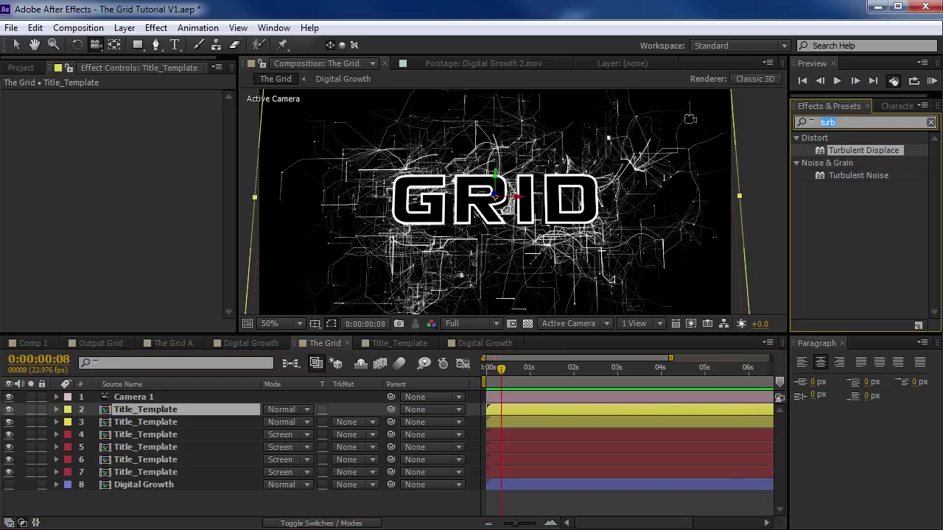
{"action": "type", "text": "find"}
{"action": "left_click_drag", "start_coordinate": [852, 148], "coordinate": [154, 408]}
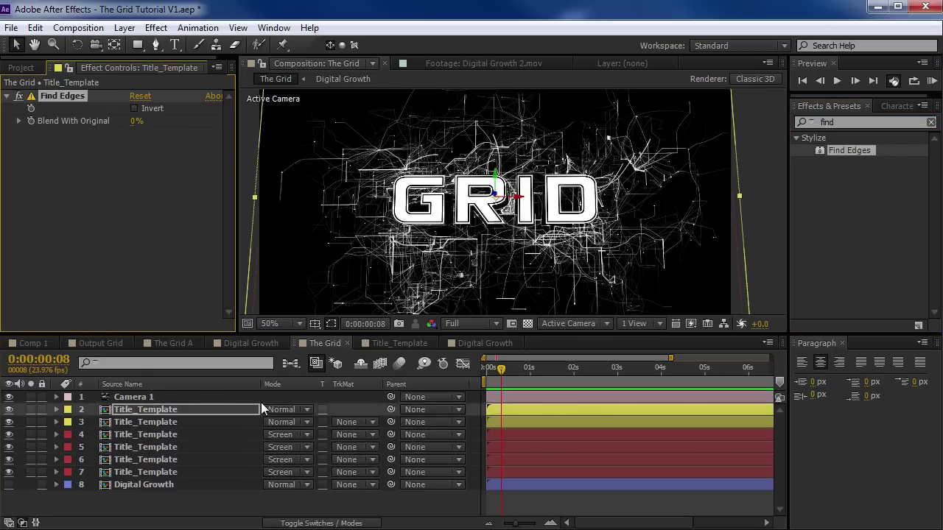
{"action": "left_click", "coordinate": [135, 108]}
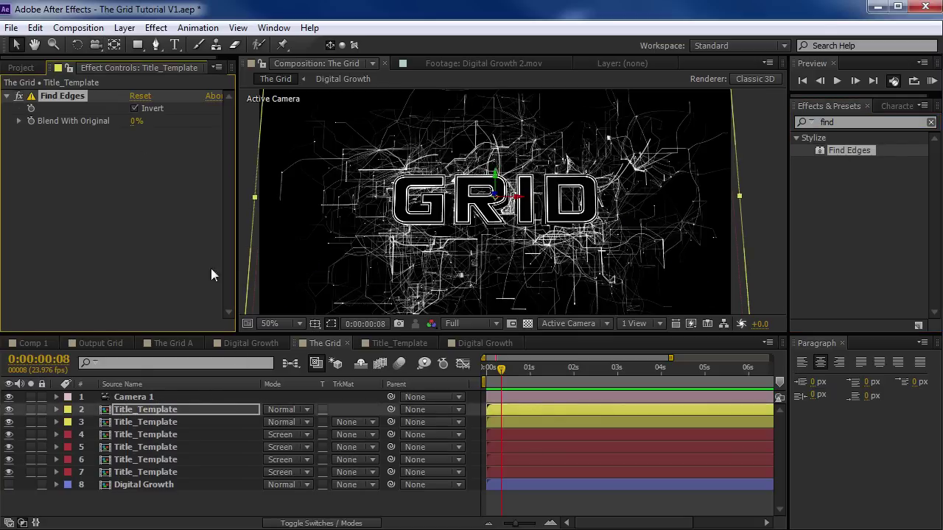
Step: Set the Find Edges copy to Screen blending and 29% opacity, and hide the clean title layer beneath it
{"action": "left_click", "coordinate": [293, 409]}
{"action": "left_click", "coordinate": [332, 244]}
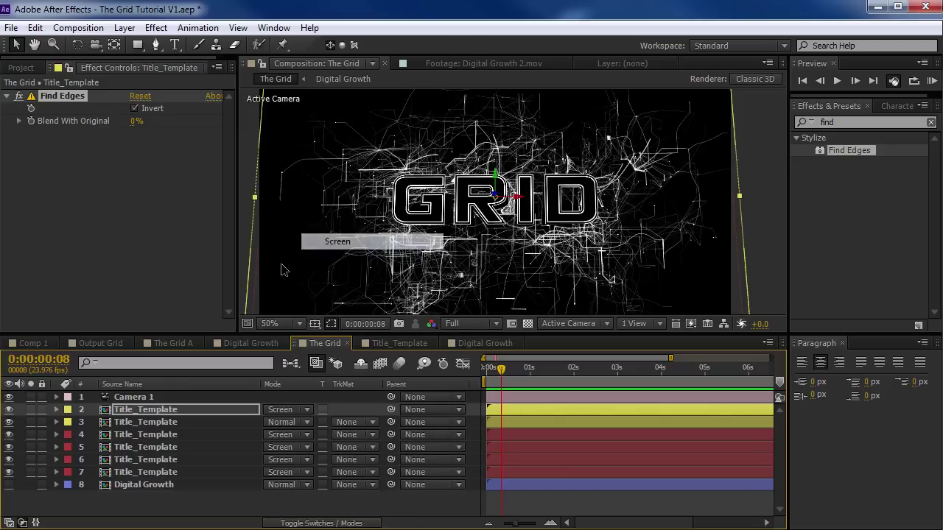
{"action": "left_click", "coordinate": [9, 422]}
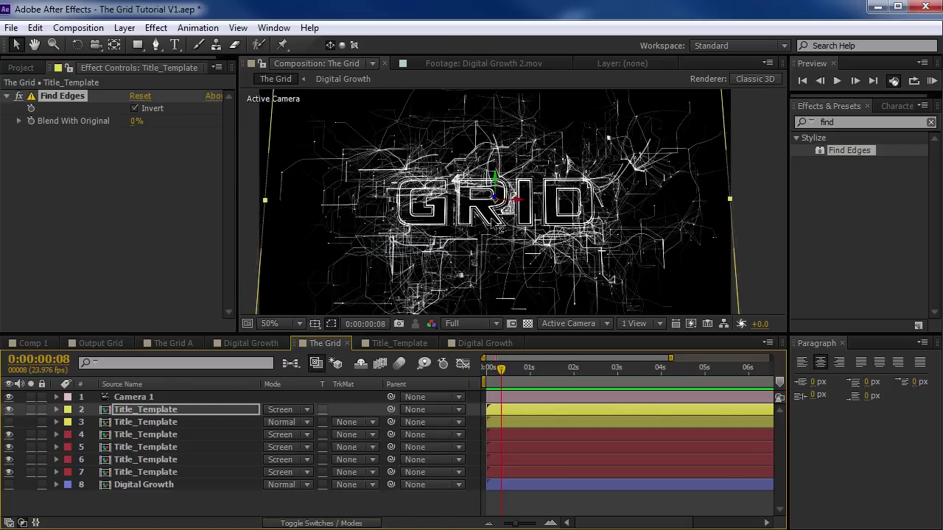
{"action": "key", "text": "t"}
{"action": "left_click_drag", "start_coordinate": [270, 425], "coordinate": [204, 432]}
{"action": "scroll", "coordinate": [447, 233], "scroll_direction": "up", "scroll_amount": 1}
{"action": "scroll", "coordinate": [455, 252], "scroll_direction": "down", "scroll_amount": 1}
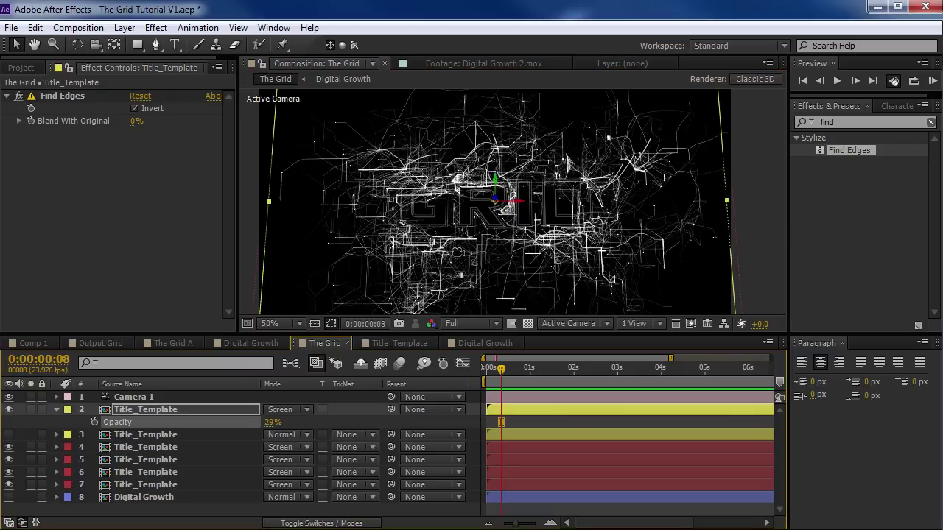
Step: Move the Find Edges copy below the clean title layer, show the clean title again and inspect the lettering up close
{"action": "key", "text": "c"}
{"action": "left_click_drag", "start_coordinate": [455, 252], "coordinate": [518, 228]}
{"action": "key", "text": "ctrl+z"}
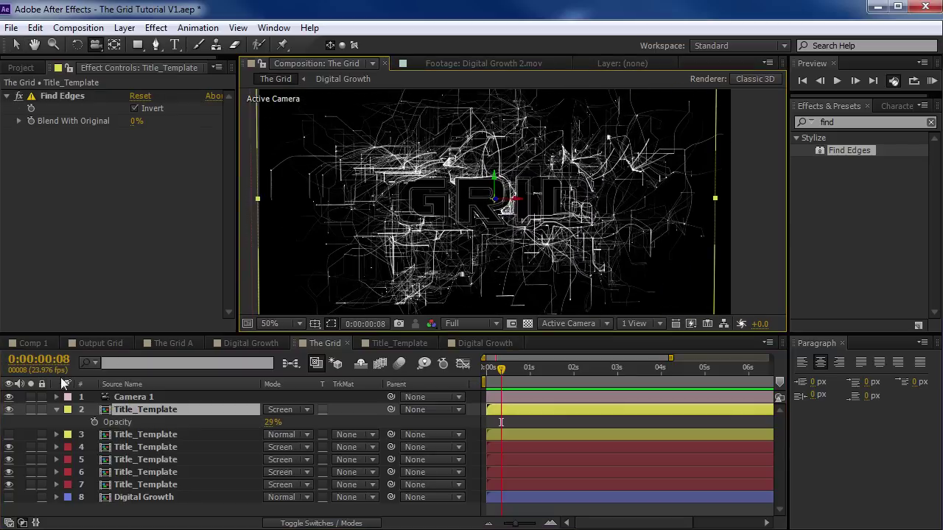
{"action": "left_click_drag", "start_coordinate": [126, 413], "coordinate": [126, 441]}
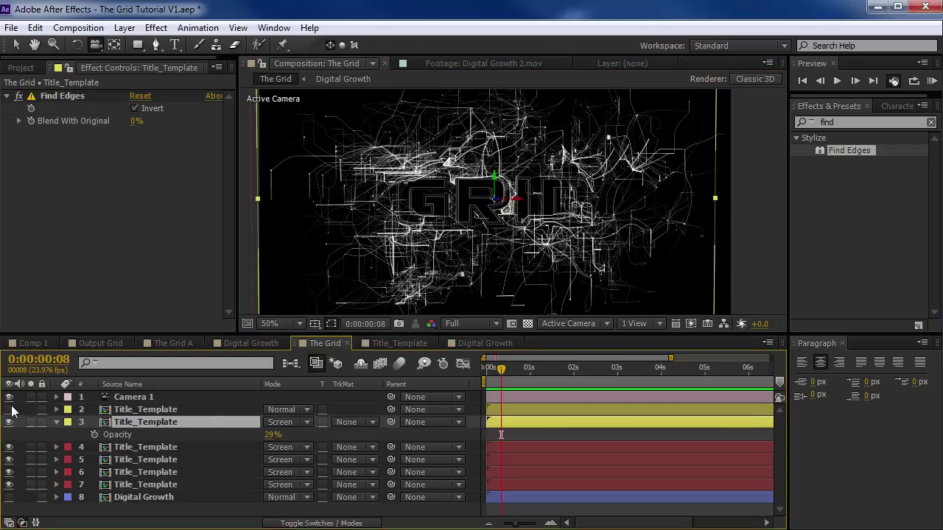
{"action": "left_click", "coordinate": [9, 409]}
{"action": "left_click_drag", "start_coordinate": [538, 268], "coordinate": [483, 290]}
{"action": "scroll", "coordinate": [523, 224], "scroll_direction": "up", "scroll_amount": 1}
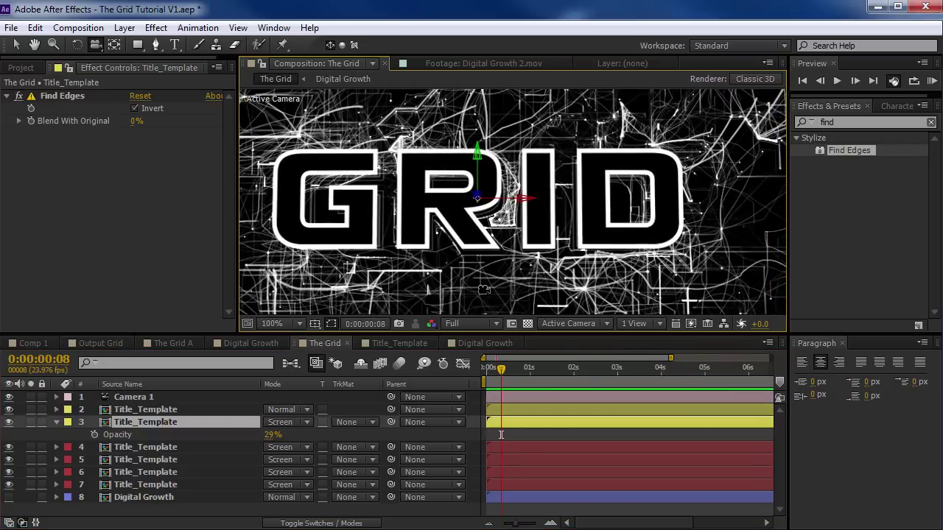
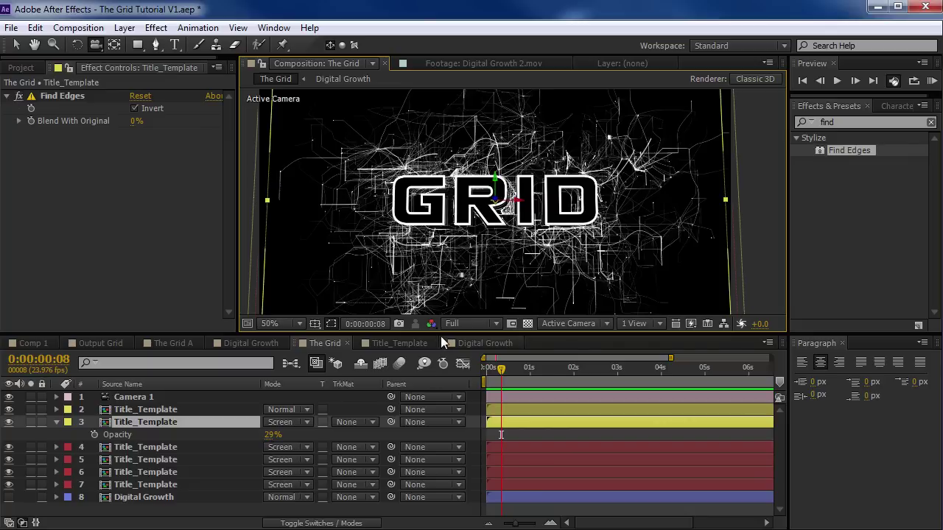
Step: Add a black 1280 x 720 px solid named BG and send it to the bottom of the layer stack
{"action": "left_click_drag", "start_coordinate": [440, 336], "coordinate": [433, 378]}
{"action": "key", "text": "v"}
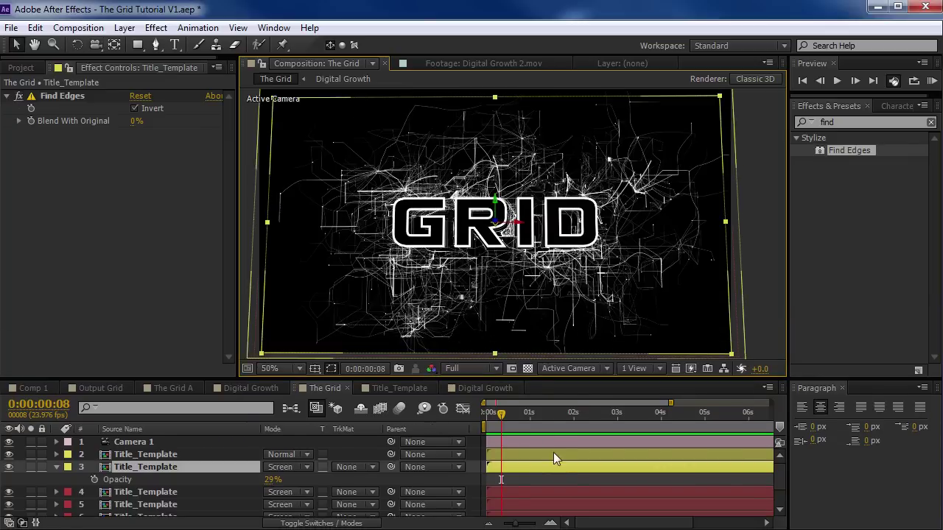
{"action": "left_click", "coordinate": [564, 480]}
{"action": "scroll", "coordinate": [159, 493], "scroll_direction": "down", "scroll_amount": 2}
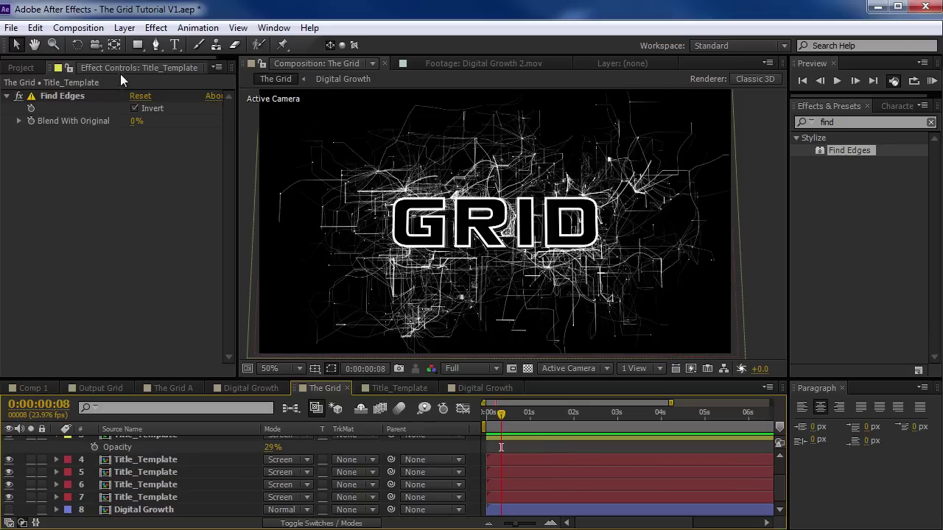
{"action": "left_click", "coordinate": [124, 27]}
{"action": "mouse_move", "coordinate": [318, 46]}
{"action": "left_click", "coordinate": [408, 62]}
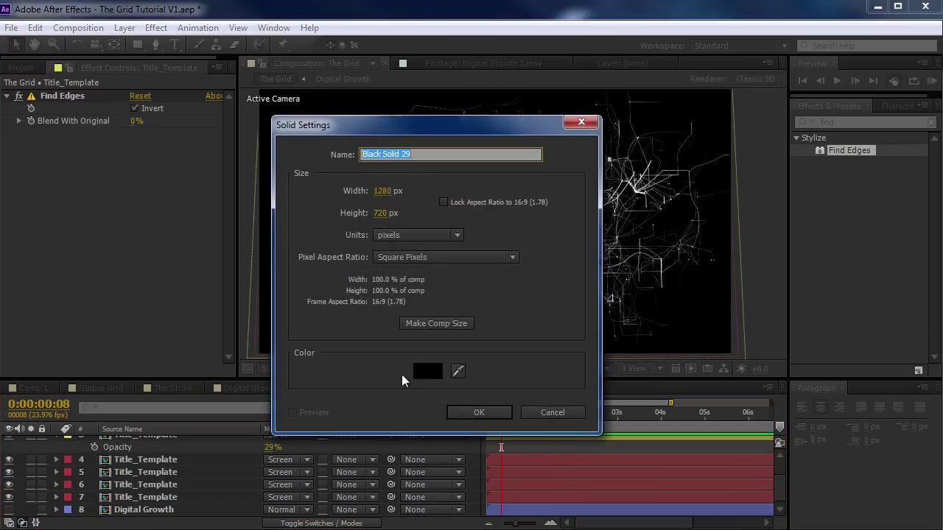
{"action": "type", "text": "BG"}
{"action": "key", "text": "Return"}
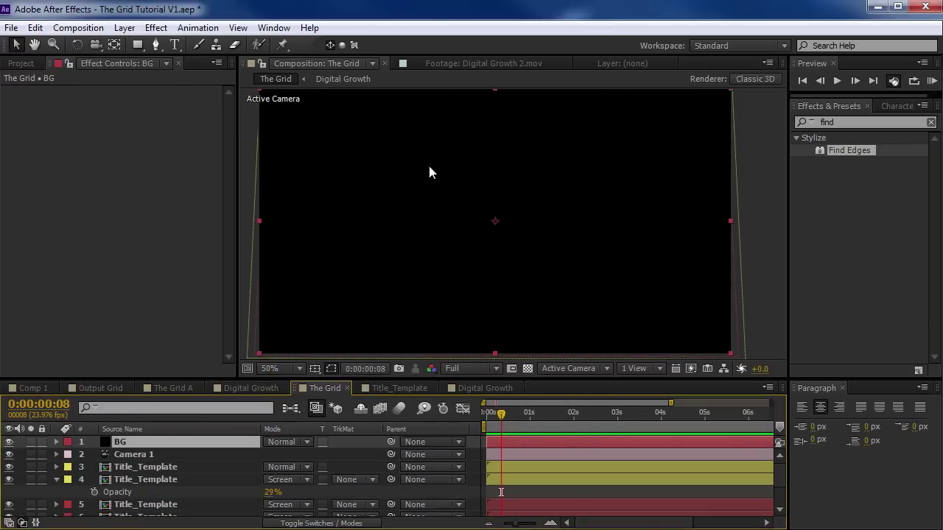
{"action": "key", "text": "ctrl+shift+bracketleft"}
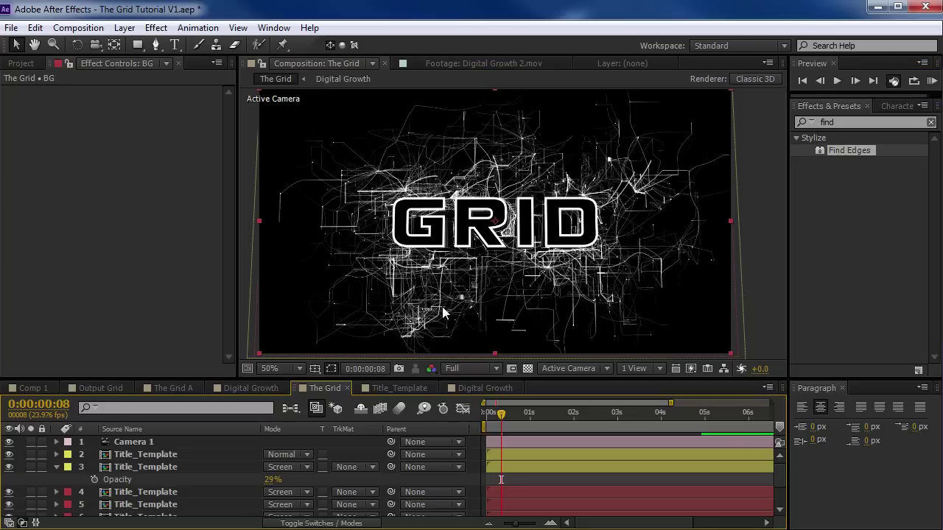
Step: Create a muted grey-blue solid at composition size above all layers and set its blending mode to Screen
{"action": "left_click", "coordinate": [124, 28]}
{"action": "mouse_move", "coordinate": [210, 43]}
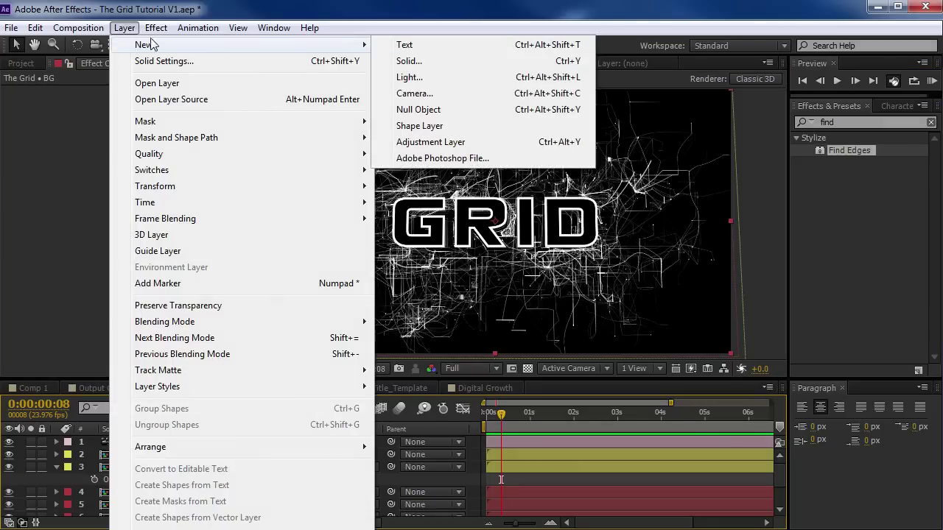
{"action": "left_click", "coordinate": [406, 61]}
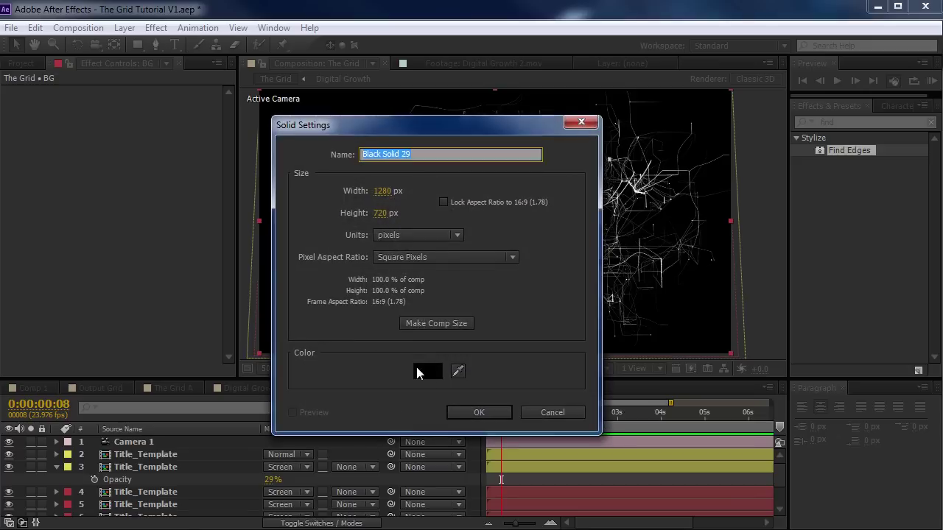
{"action": "left_click", "coordinate": [417, 368]}
{"action": "left_click", "coordinate": [602, 326]}
{"action": "left_click", "coordinate": [453, 326]}
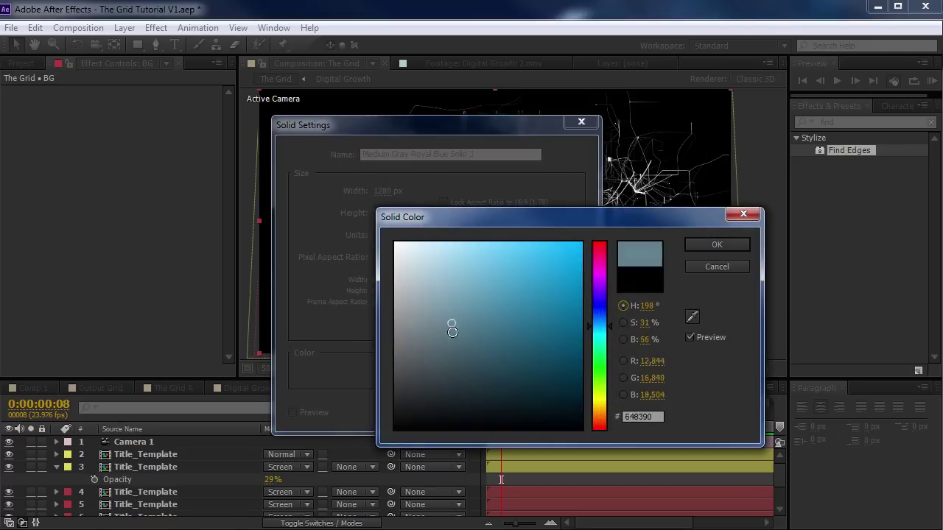
{"action": "left_click", "coordinate": [467, 317]}
{"action": "key", "text": "Return"}
{"action": "key", "text": "Return"}
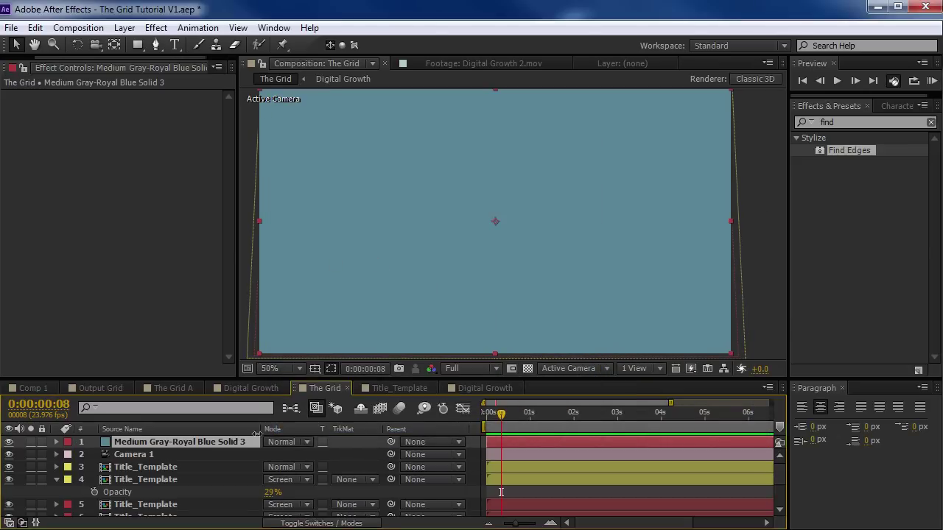
{"action": "left_click", "coordinate": [287, 441]}
{"action": "left_click", "coordinate": [335, 238]}
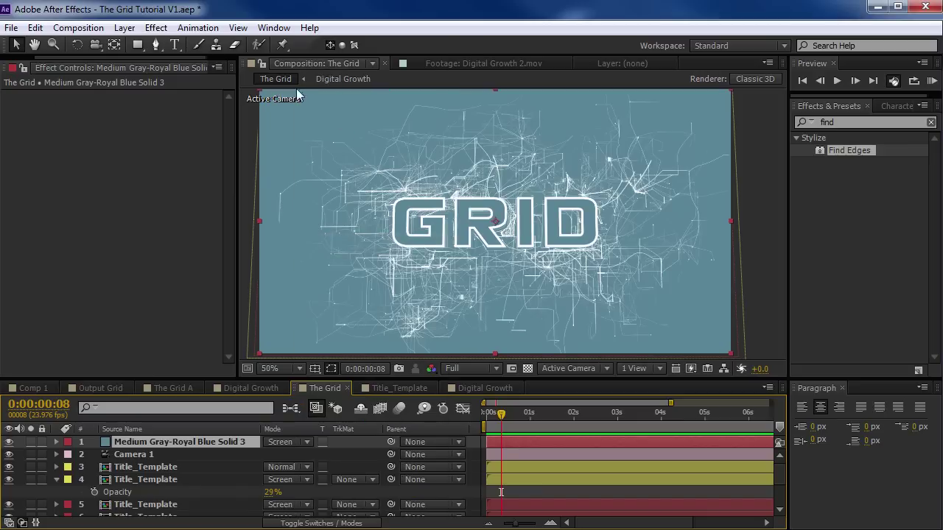
Step: Draw a tall elliptical mask on the grey-blue solid overlapping the frame's right edge and feather it 905 pixels
{"action": "left_click_drag", "start_coordinate": [143, 49], "coordinate": [218, 79]}
{"action": "key", "text": "comma"}
{"action": "left_click_drag", "start_coordinate": [737, 120], "coordinate": [589, 327]}
{"action": "key", "text": "f"}
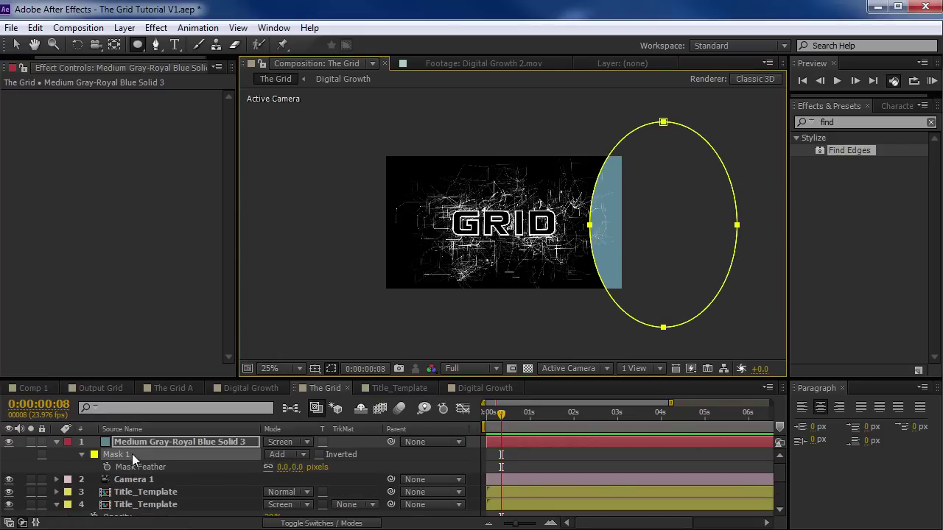
{"action": "left_click_drag", "start_coordinate": [295, 467], "coordinate": [941, 447]}
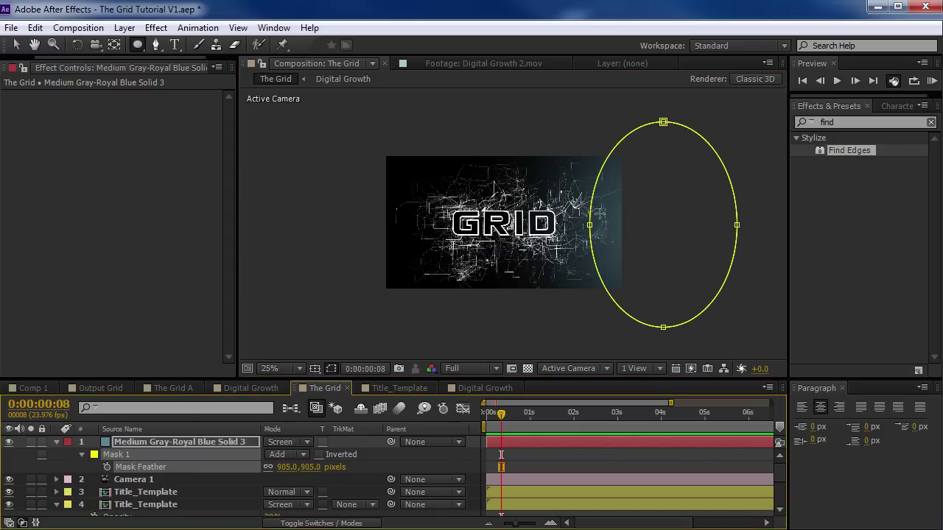
{"action": "key", "text": "v"}
{"action": "key", "text": "period"}
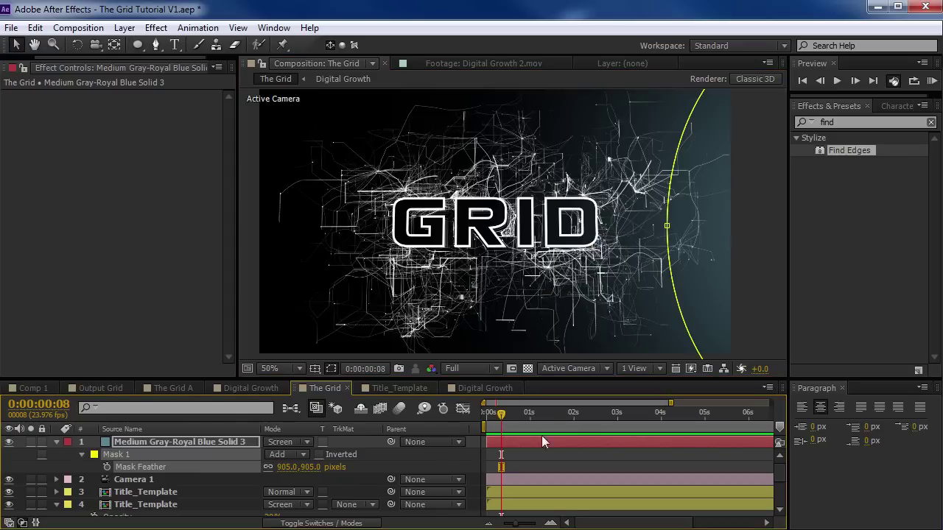
Step: Add an adjustment layer above all other layers and rename it CC
{"action": "left_click", "coordinate": [537, 457]}
{"action": "left_click", "coordinate": [127, 28]}
{"action": "mouse_move", "coordinate": [130, 49]}
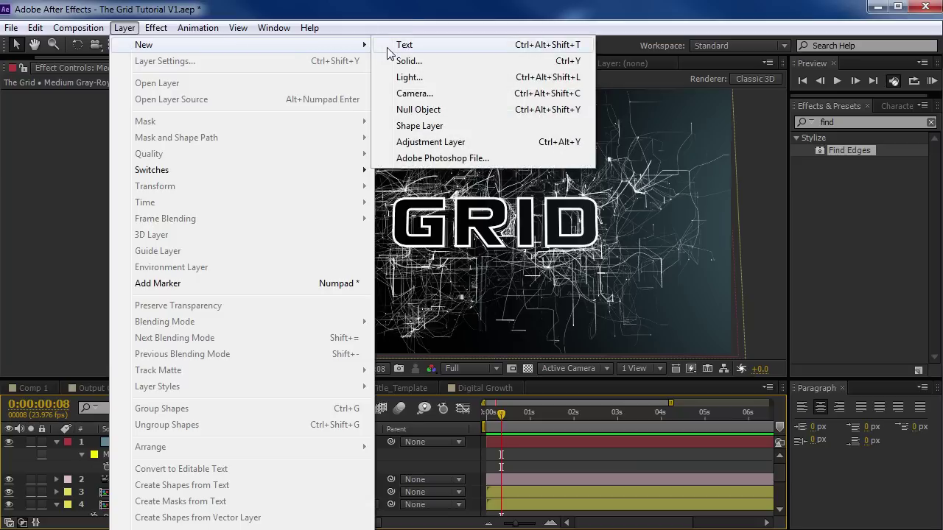
{"action": "left_click", "coordinate": [430, 143]}
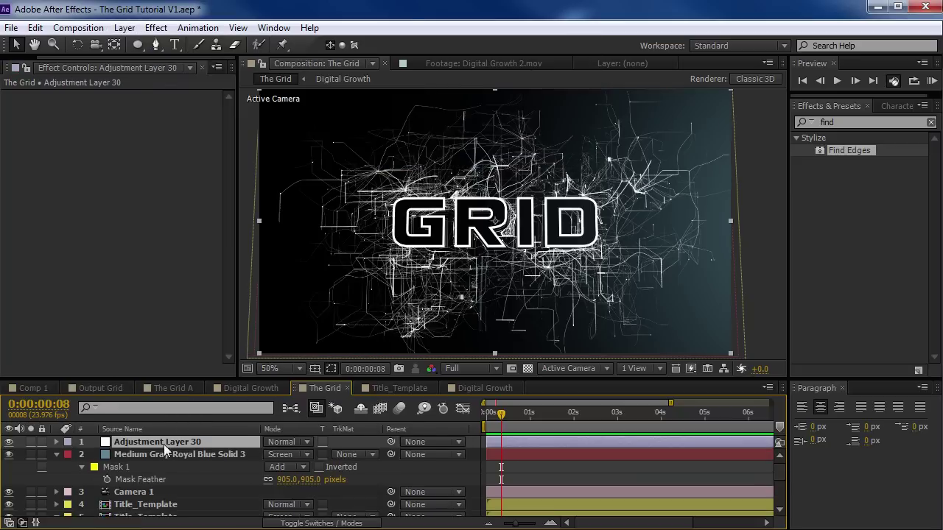
{"action": "key", "text": "Return"}
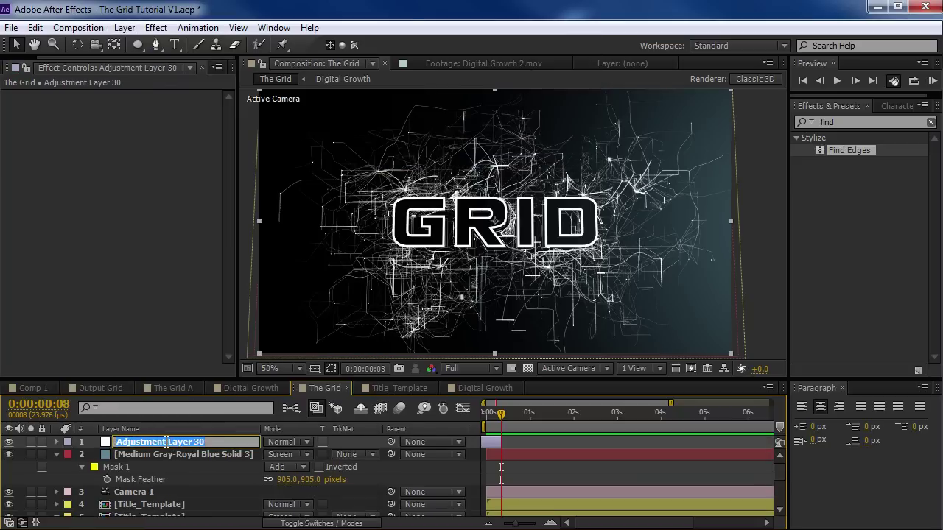
{"action": "type", "text": "CC"}
{"action": "key", "text": "Return"}
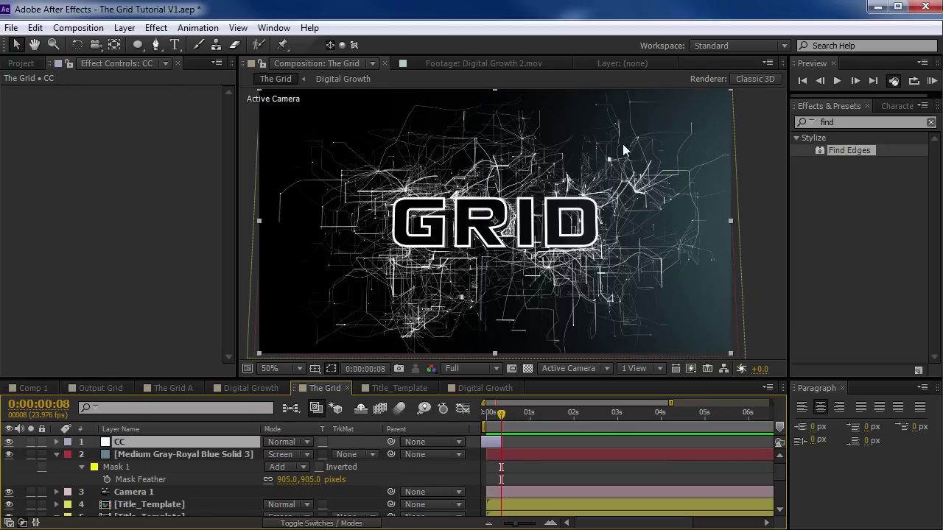
Step: Find the Tint effect and apply it to the CC adjustment layer
{"action": "left_click", "coordinate": [860, 122]}
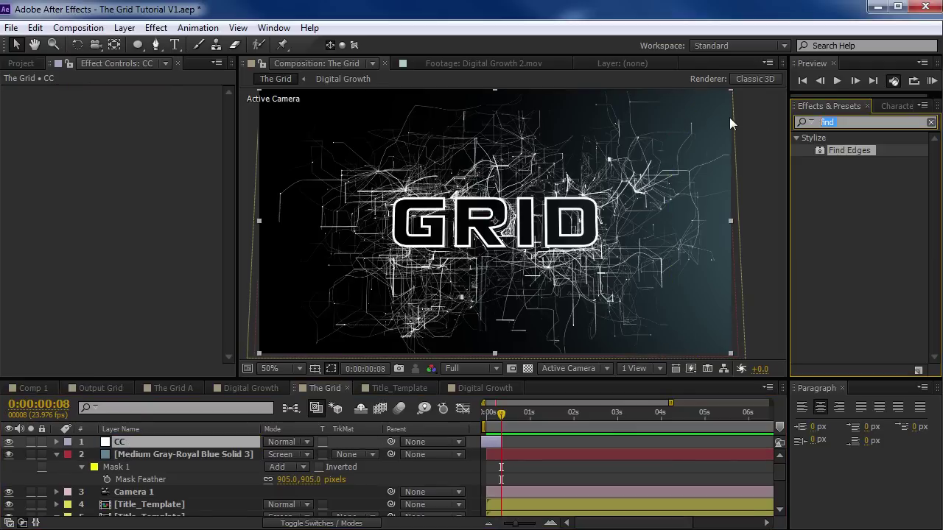
{"action": "type", "text": "tint"}
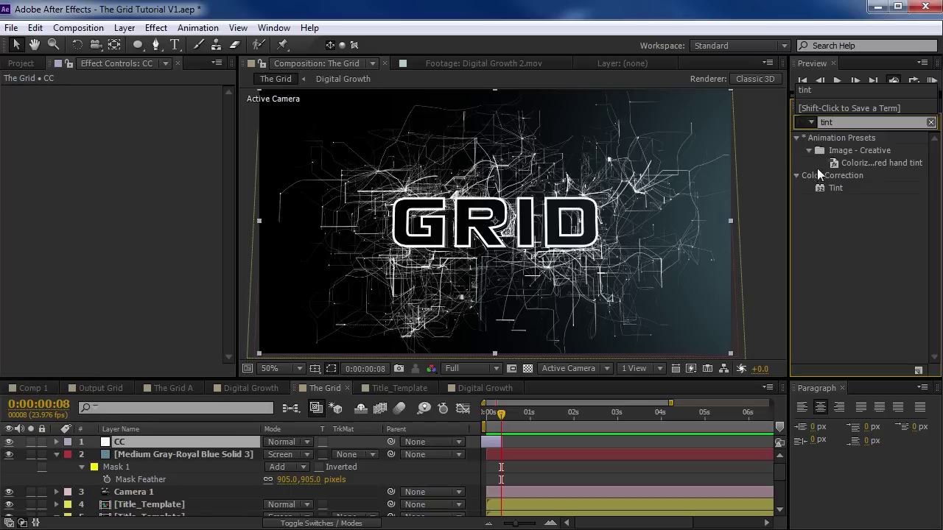
{"action": "left_click_drag", "start_coordinate": [834, 187], "coordinate": [284, 329]}
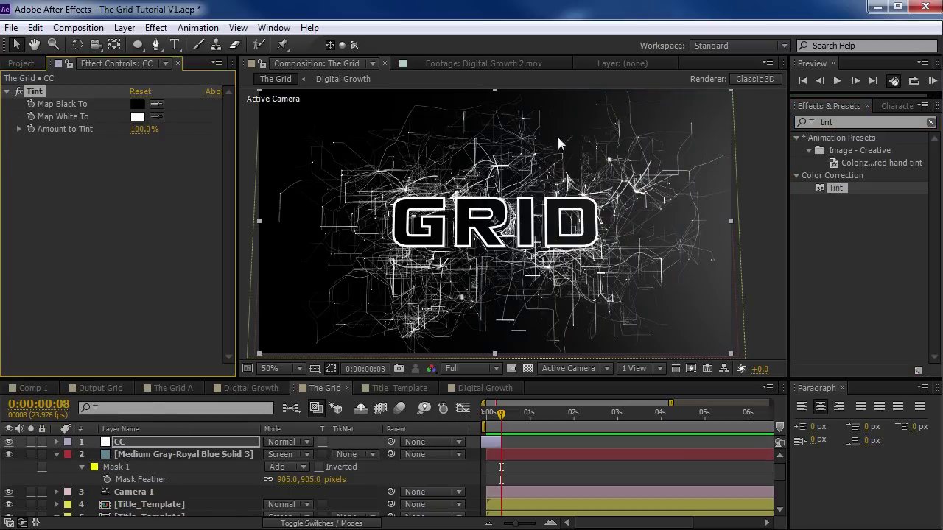
Step: Find the Curves effect and apply it to the CC adjustment layer
{"action": "left_click", "coordinate": [857, 122]}
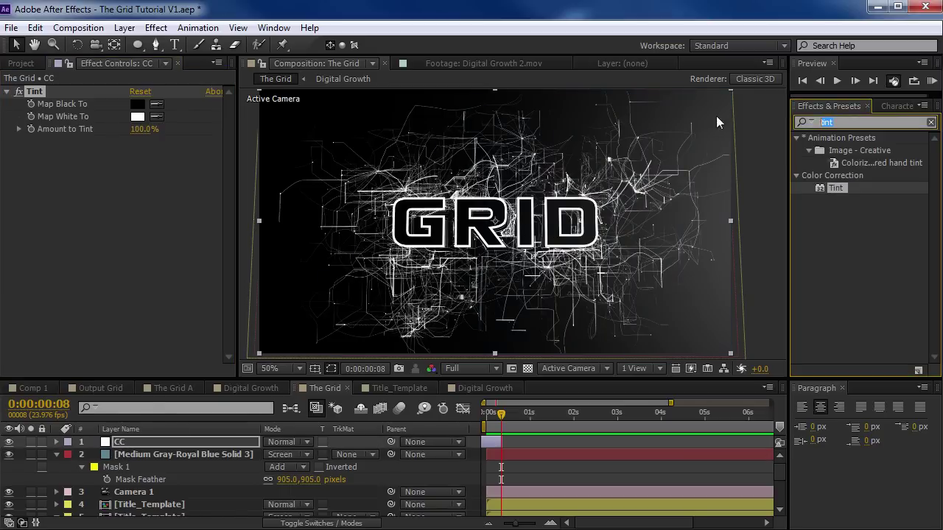
{"action": "type", "text": "curves"}
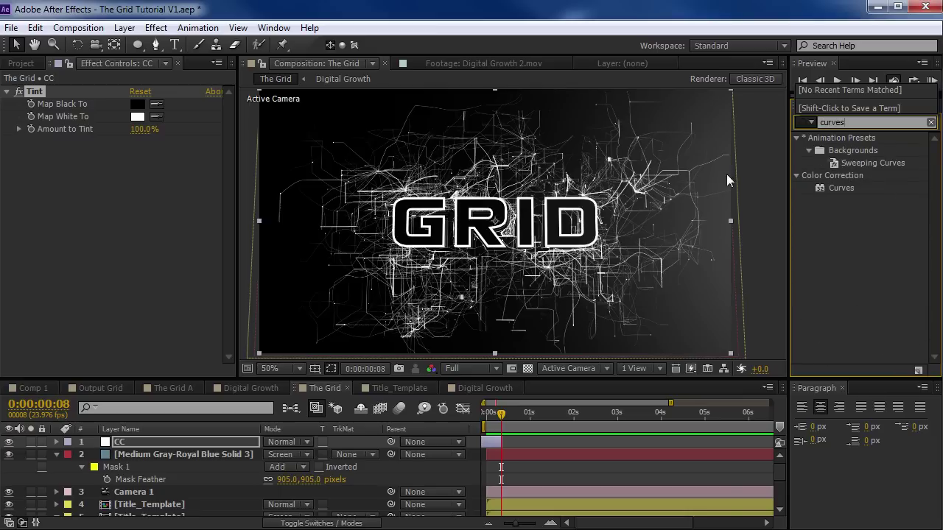
{"action": "double_click", "coordinate": [844, 190]}
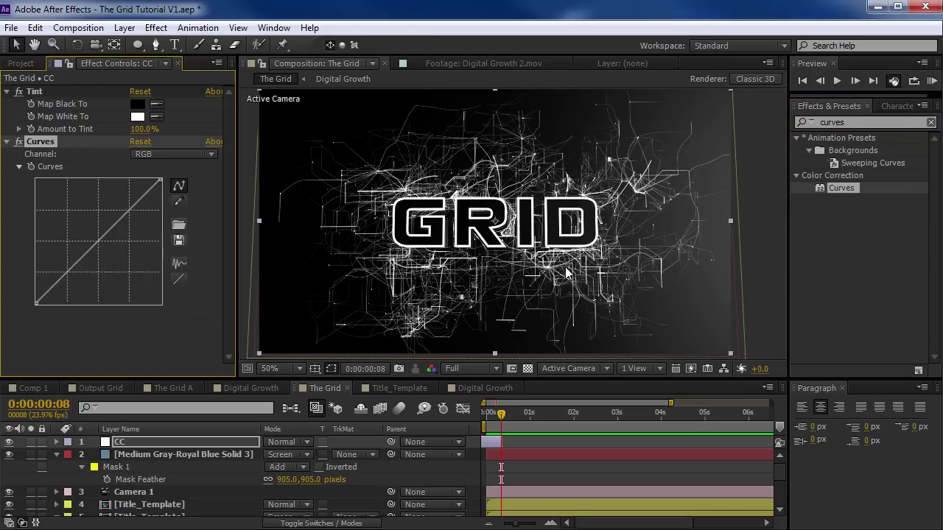
Step: Find the Stylize Glow effect and add it to the CC layer between Tint and Curves
{"action": "left_click", "coordinate": [808, 169]}
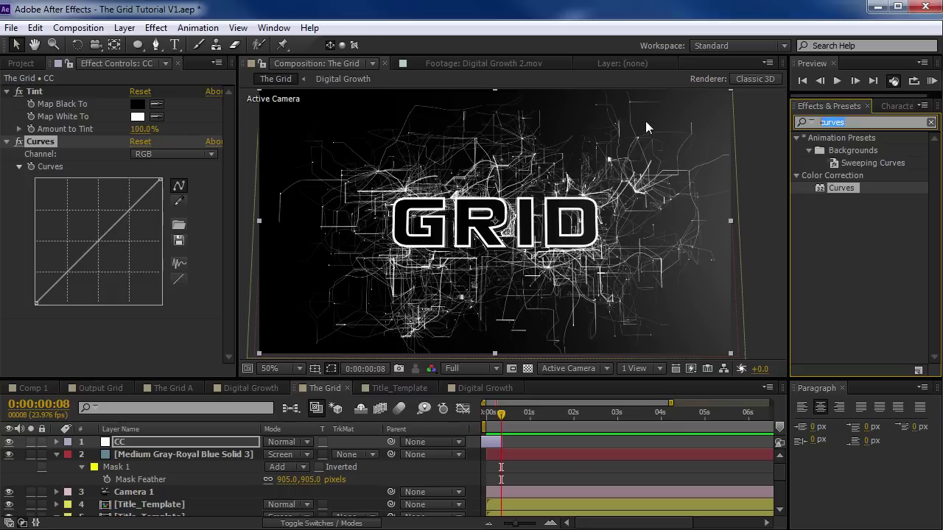
{"action": "type", "text": "glow"}
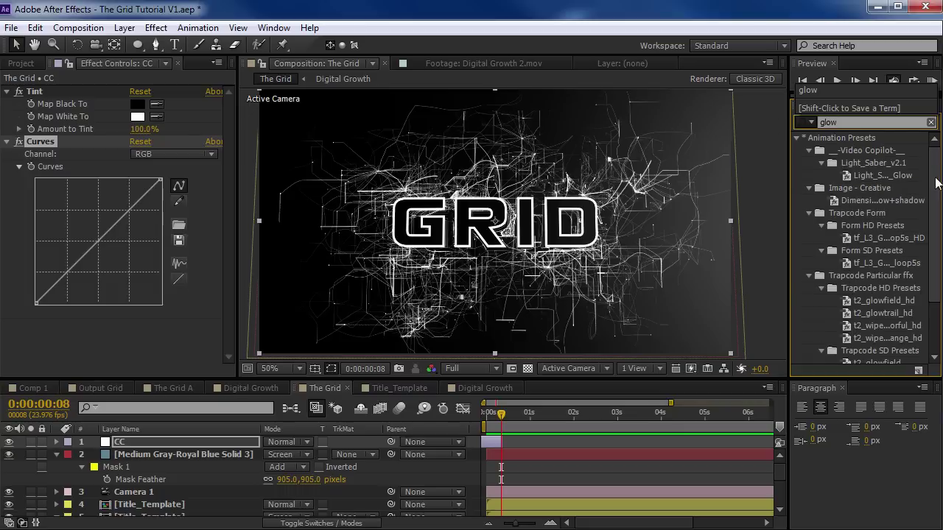
{"action": "left_click_drag", "start_coordinate": [933, 181], "coordinate": [936, 301]}
{"action": "left_click_drag", "start_coordinate": [831, 357], "coordinate": [423, 257]}
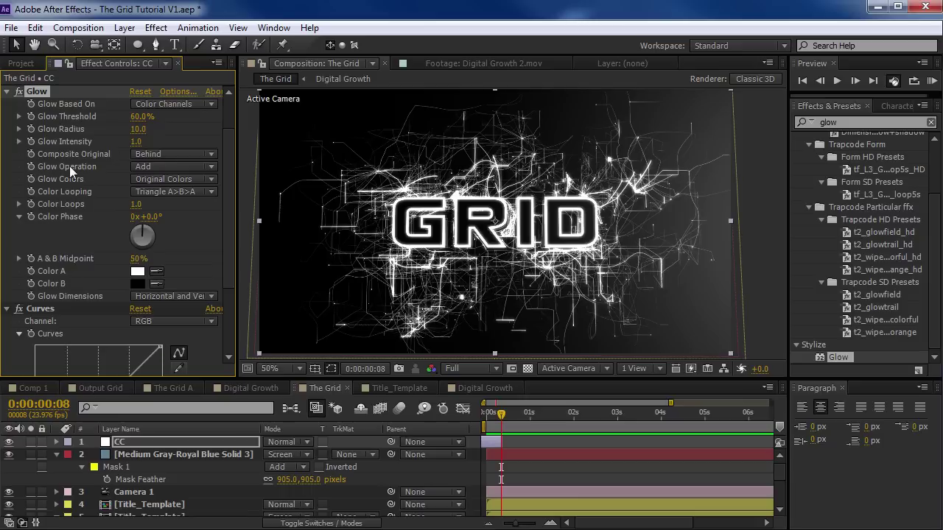
Step: Set the CC layer's Glow Operation to Screen and increase the Glow Radius
{"action": "left_click", "coordinate": [164, 167]}
{"action": "left_click", "coordinate": [169, 266]}
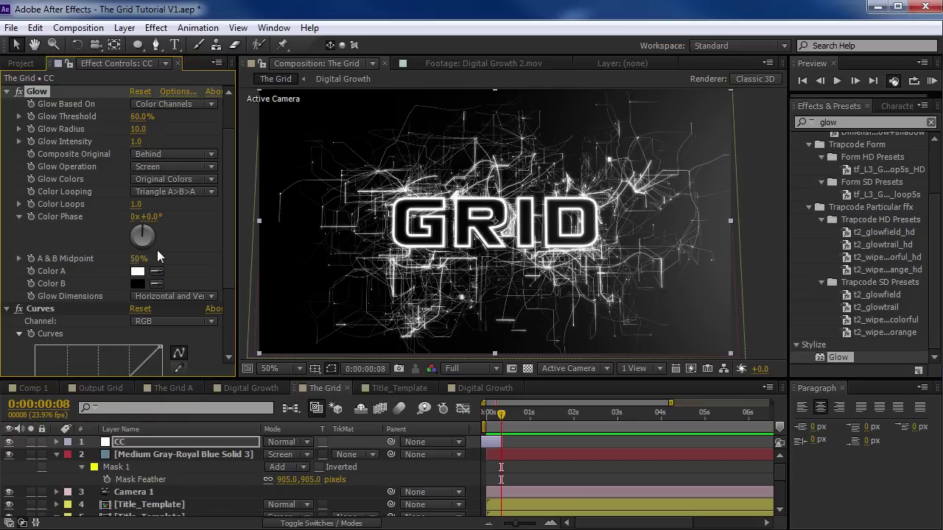
{"action": "left_click_drag", "start_coordinate": [139, 128], "coordinate": [219, 131]}
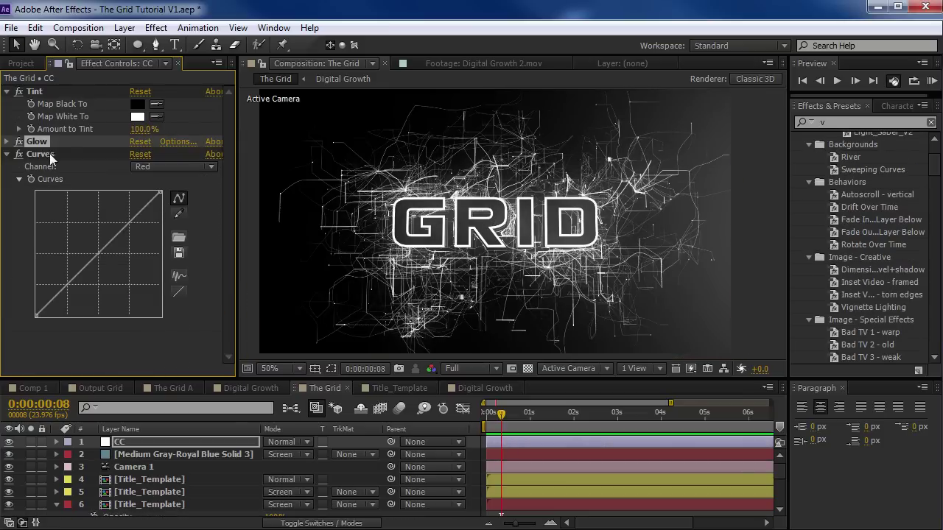
{"action": "left_click", "coordinate": [40, 154]}
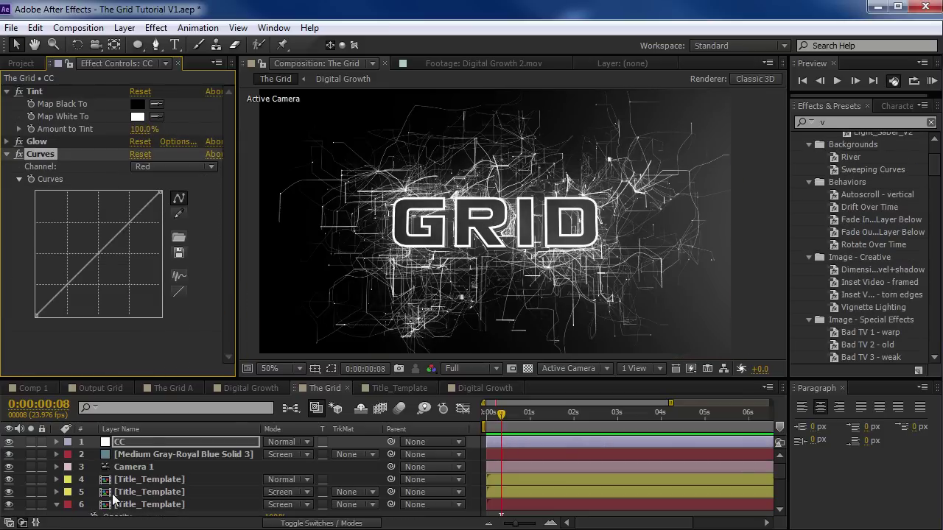
Step: Turn on depth of field for Camera 1 and raise its aperture to 644.7 pixels
{"action": "left_click", "coordinate": [121, 467]}
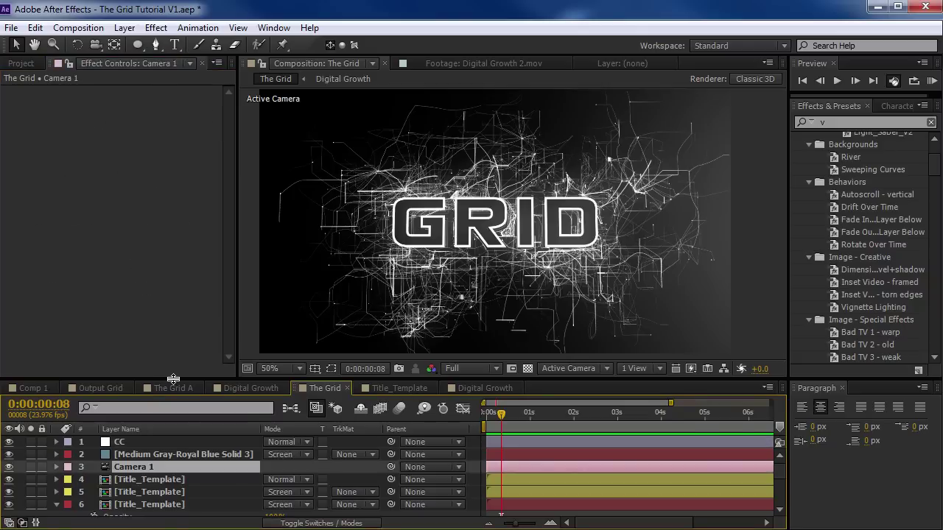
{"action": "left_click_drag", "start_coordinate": [173, 379], "coordinate": [173, 332]}
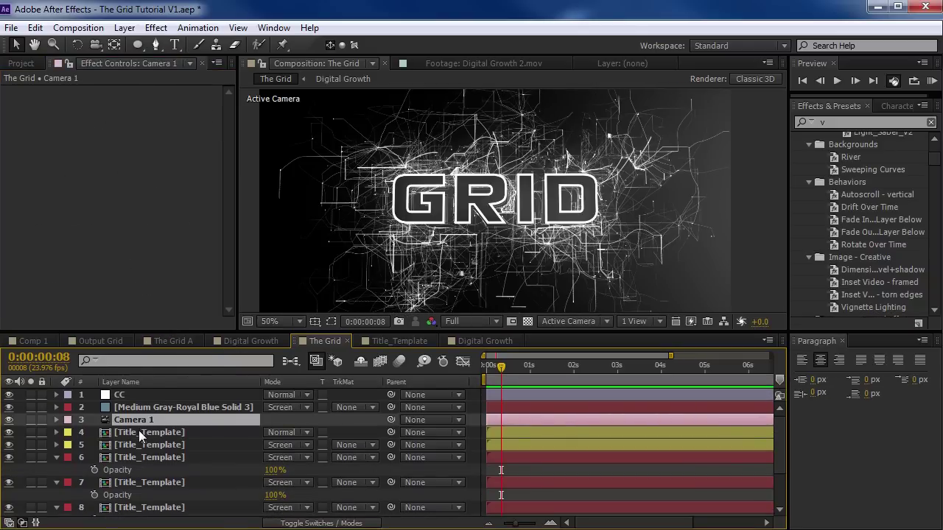
{"action": "key", "text": "a"}
{"action": "key", "text": "a"}
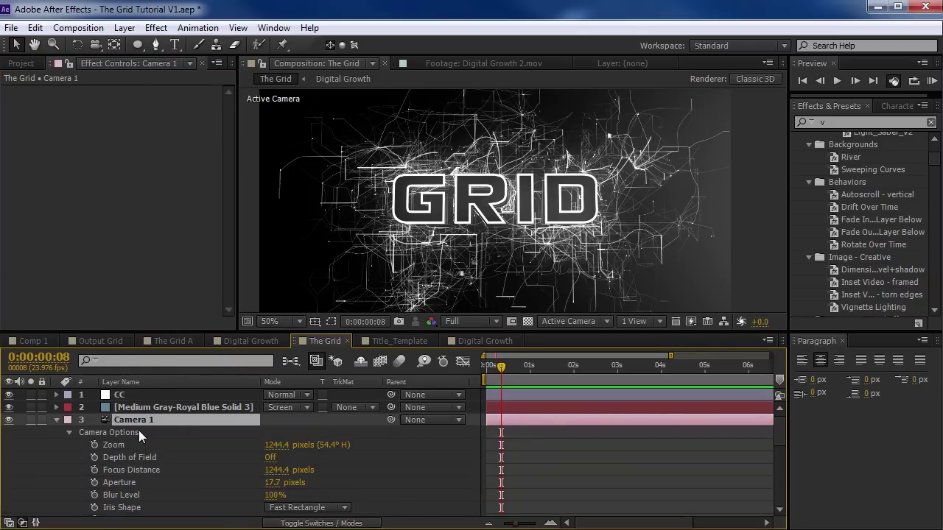
{"action": "left_click", "coordinate": [269, 457]}
{"action": "key", "text": "c"}
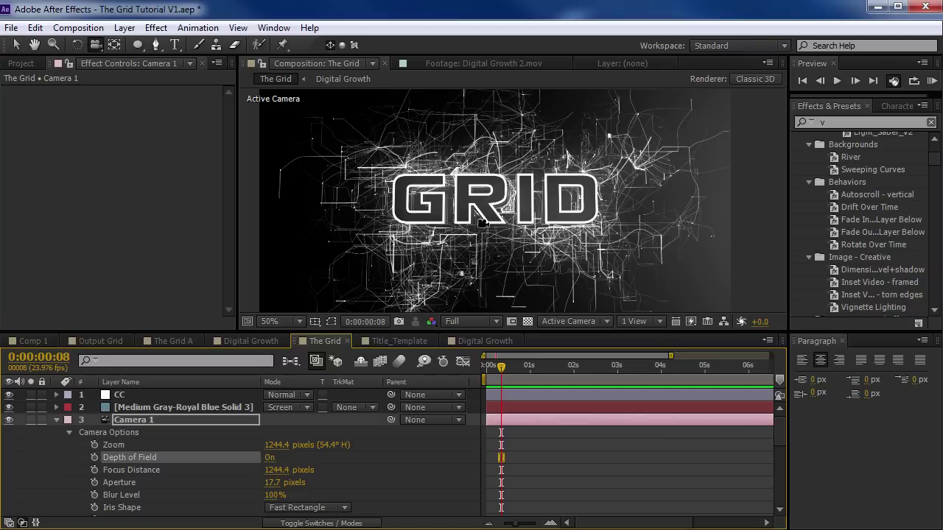
{"action": "left_click_drag", "start_coordinate": [462, 249], "coordinate": [486, 248]}
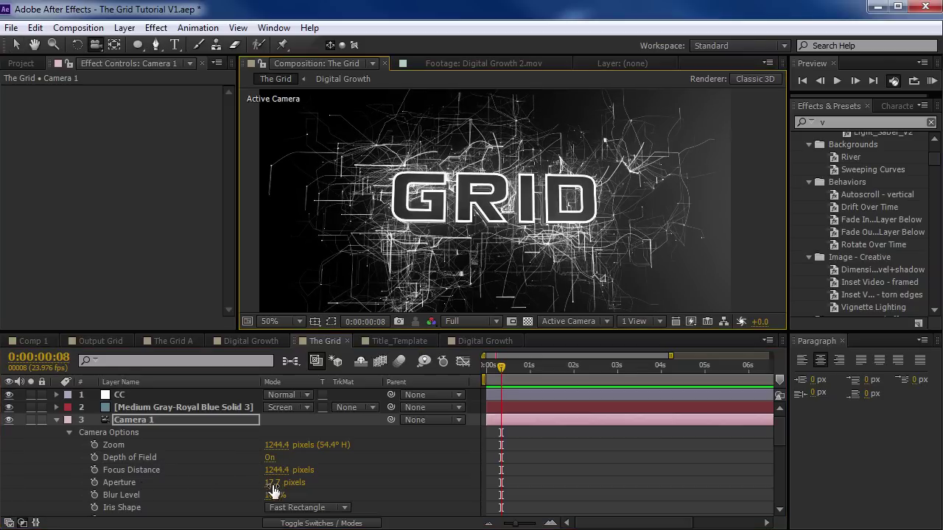
{"action": "left_click_drag", "start_coordinate": [273, 484], "coordinate": [334, 478]}
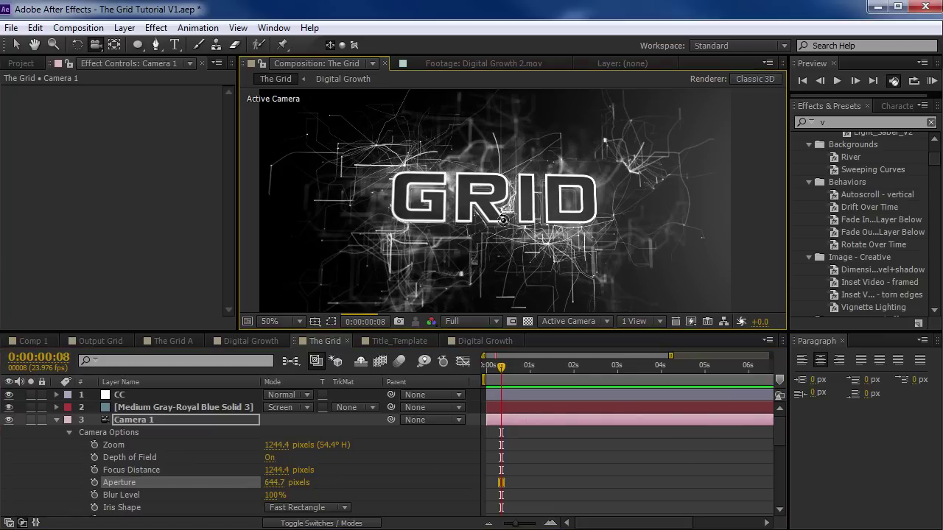
Step: Examine the depth-of-field blur around the GRID title in the enlarged composition view, including from a slightly orbited camera angle
{"action": "key", "text": "grave"}
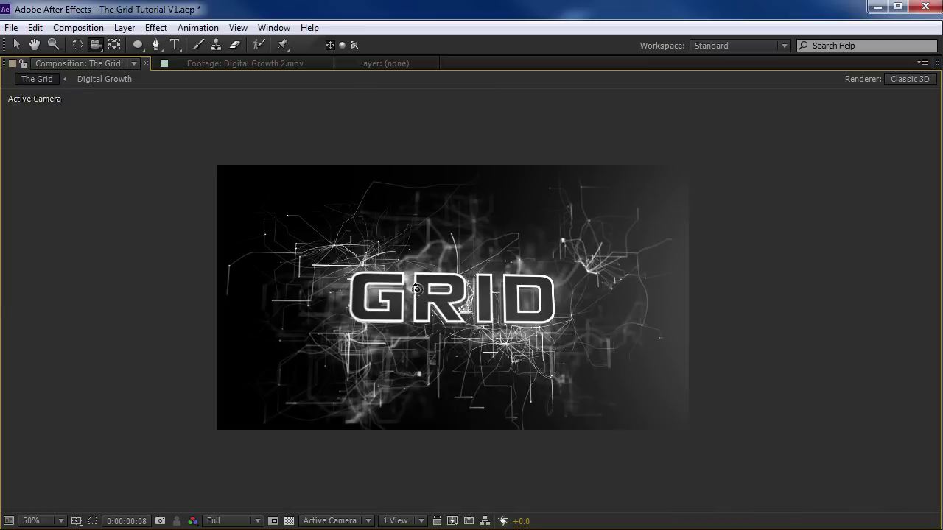
{"action": "left_click_drag", "start_coordinate": [417, 289], "coordinate": [436, 292]}
{"action": "key", "text": "slash"}
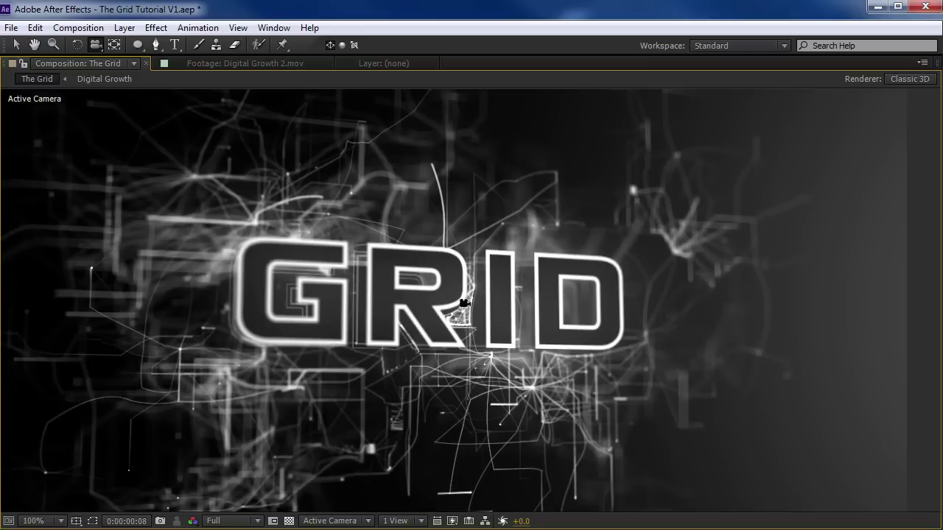
{"action": "key", "text": "comma"}
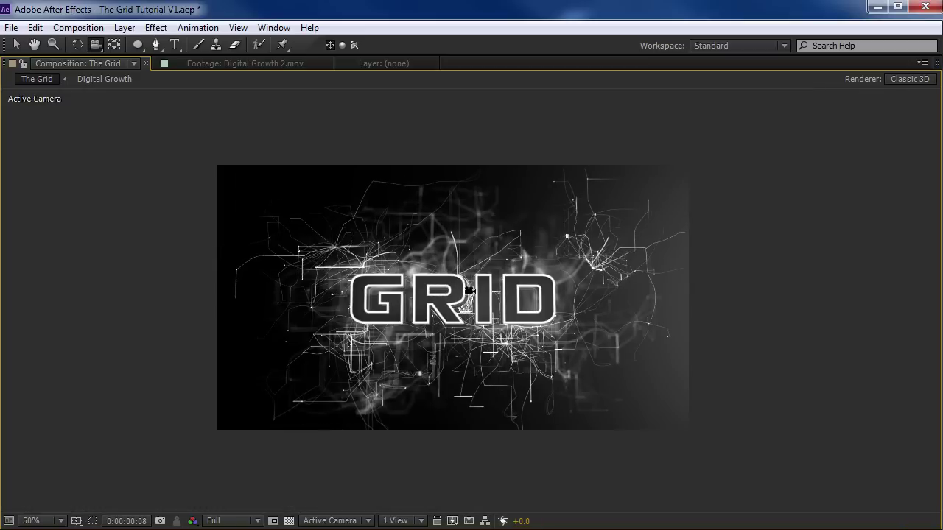
{"action": "key", "text": "grave"}
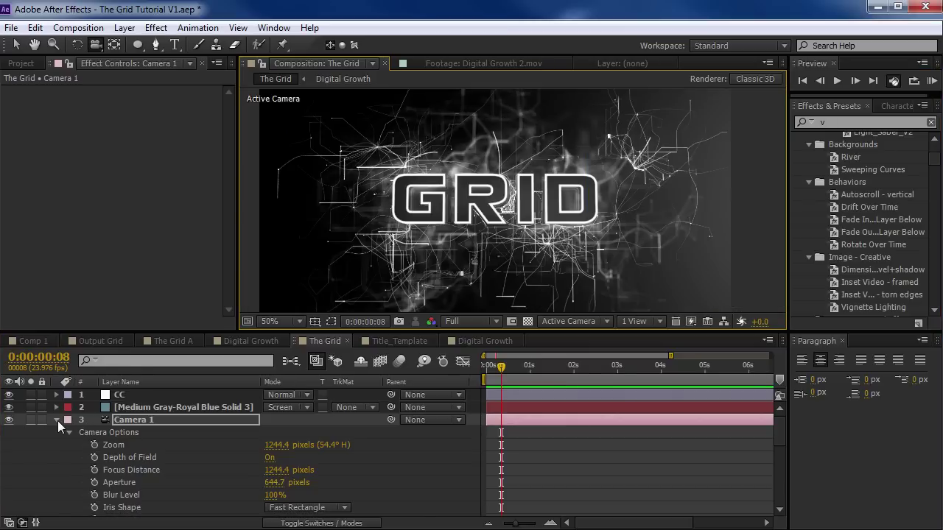
{"action": "left_click", "coordinate": [58, 421]}
{"action": "left_click", "coordinate": [137, 396]}
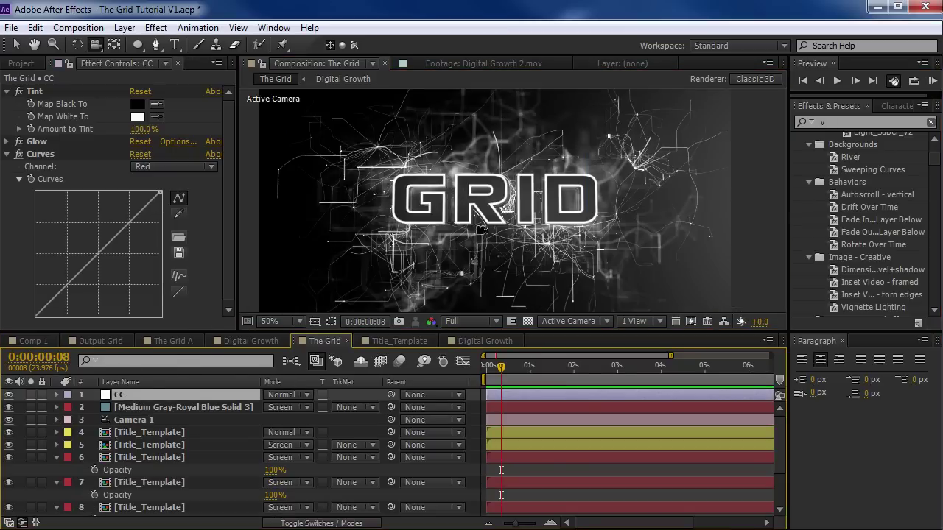
{"action": "key", "text": "grave"}
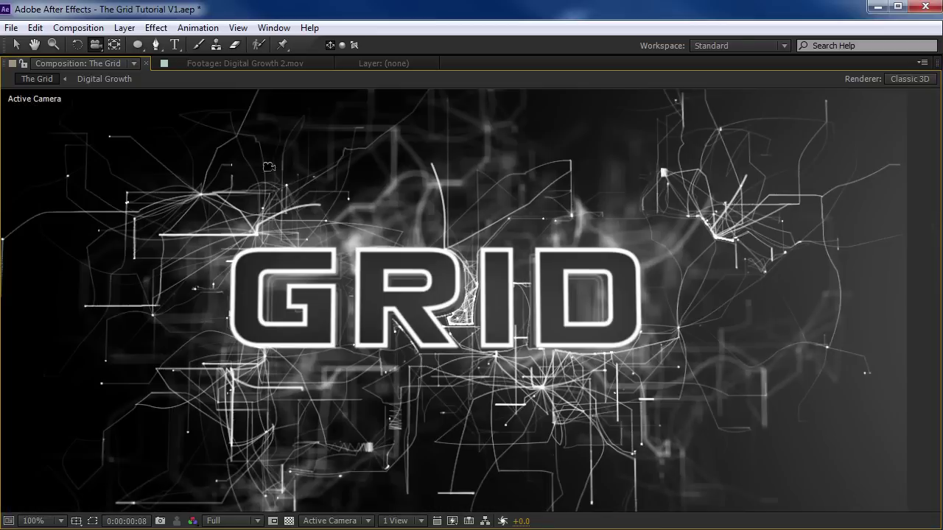
{"action": "key", "text": "grave"}
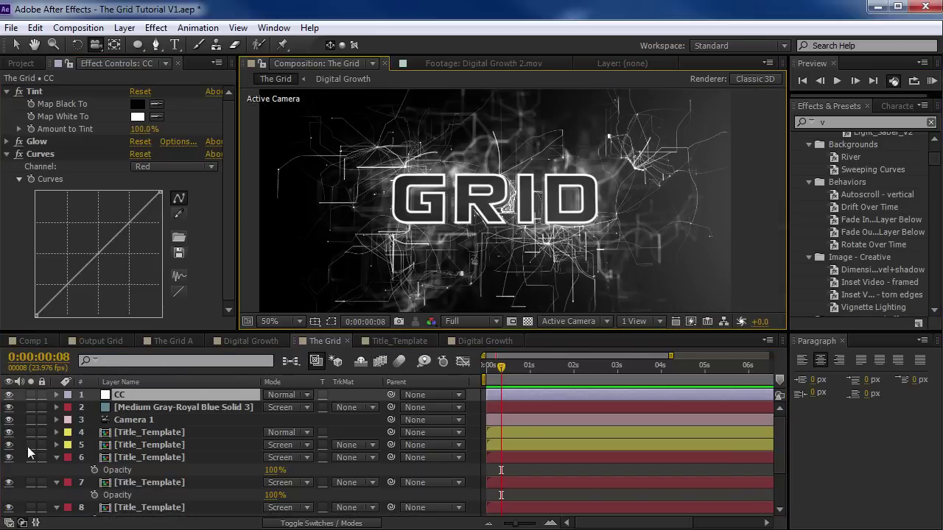
Step: Collapse all layers and set the opacity of the four Title_Template layers 6 to 9 to 78%
{"action": "key", "text": "ctrl+a"}
{"action": "left_click", "coordinate": [57, 457]}
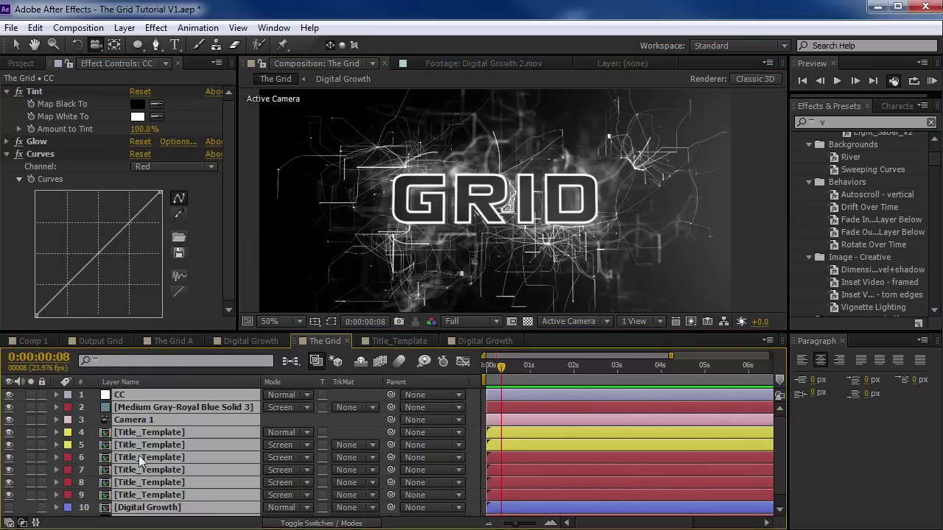
{"action": "left_click", "coordinate": [153, 457]}
{"action": "scroll", "coordinate": [63, 470], "scroll_direction": "down", "scroll_amount": 1}
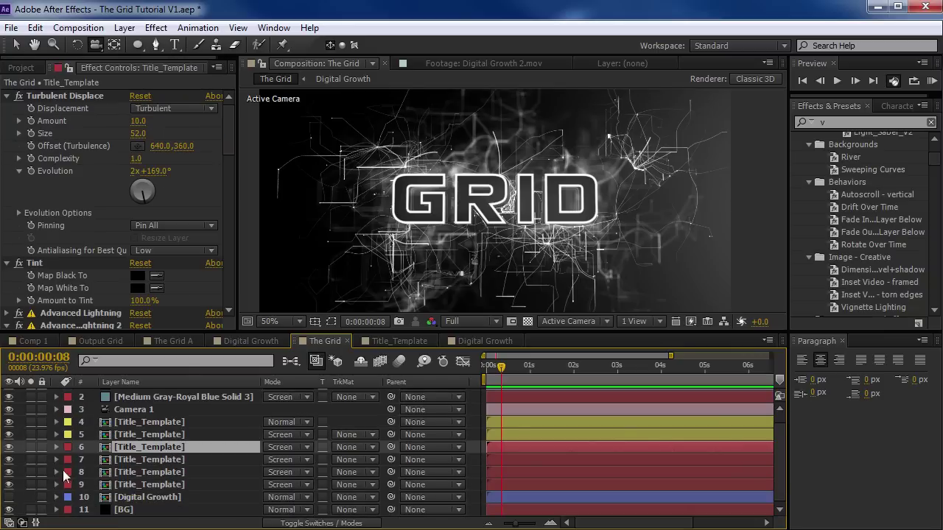
{"action": "left_click", "coordinate": [139, 485], "text": "shift"}
{"action": "key", "text": "t"}
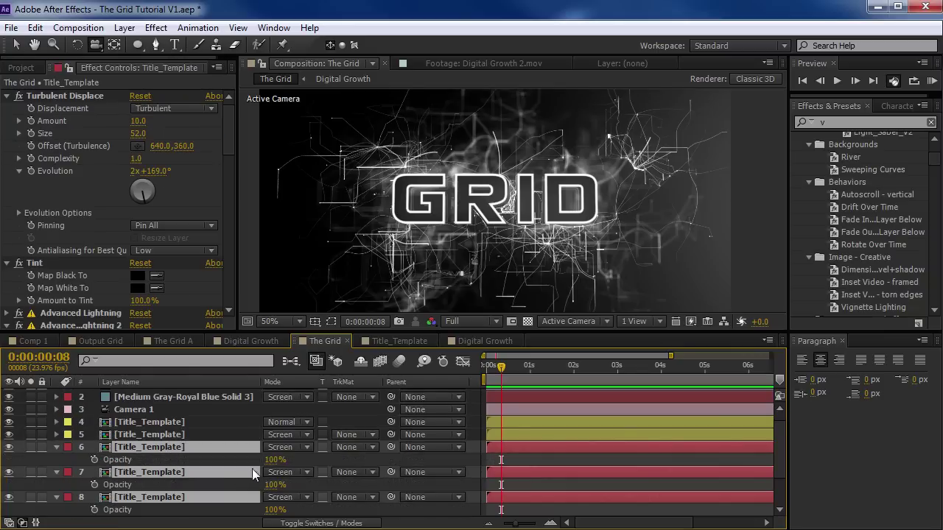
{"action": "left_click", "coordinate": [275, 459]}
{"action": "type", "text": "90"}
{"action": "key", "text": "Return"}
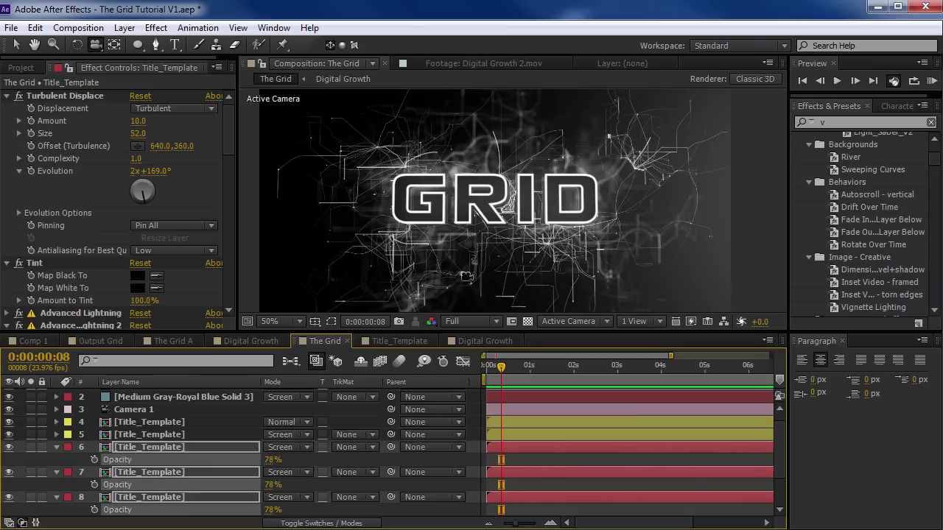
Step: Set Camera 1's focus distance to 1208.4 pixels to sharpen the GRID title, and check the full frame
{"action": "scroll", "coordinate": [533, 219], "scroll_direction": "up", "scroll_amount": 1}
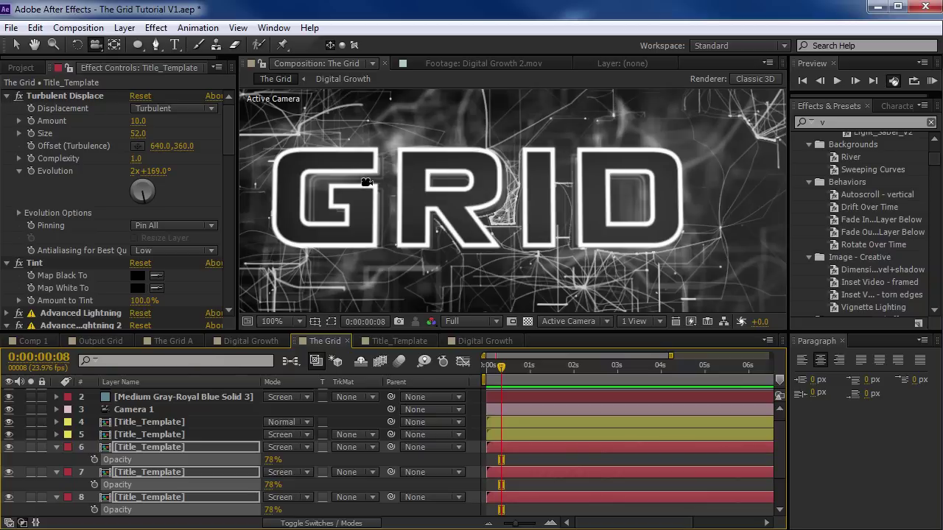
{"action": "left_click", "coordinate": [130, 409]}
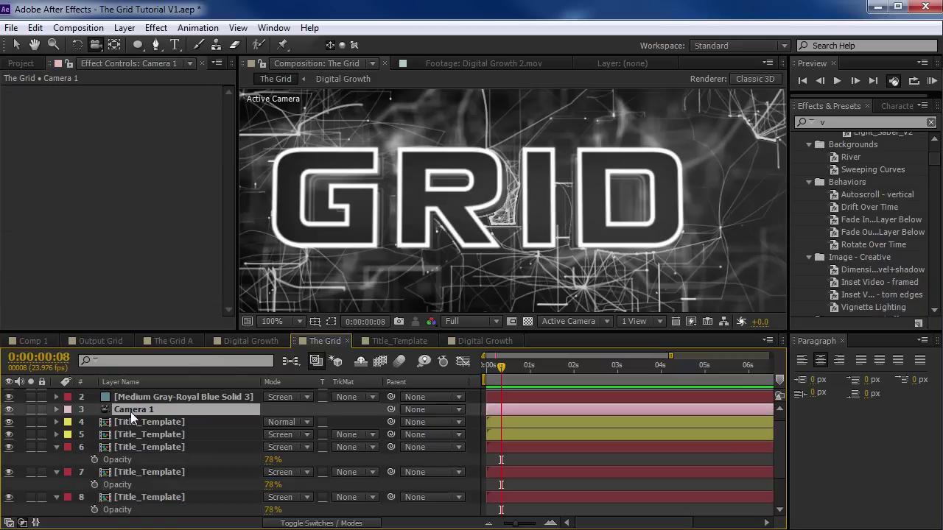
{"action": "key", "text": "a"}
{"action": "key", "text": "a"}
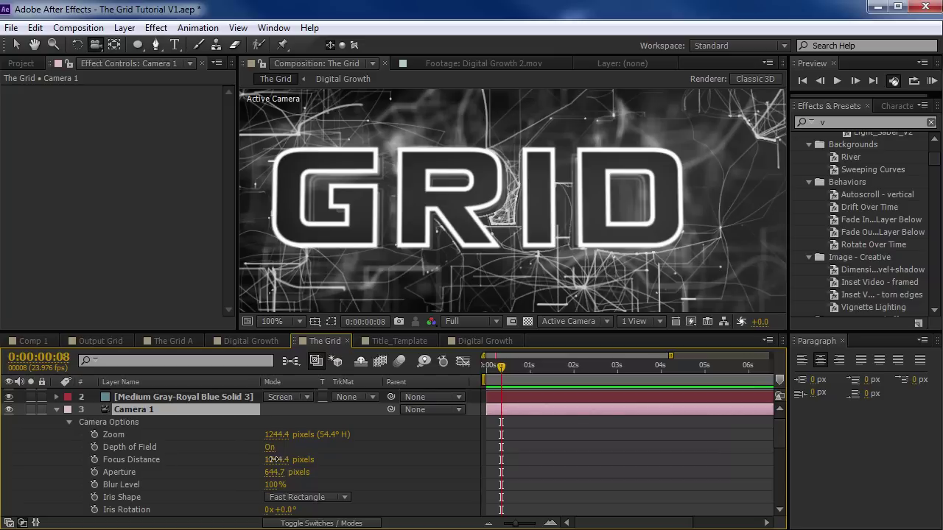
{"action": "left_click_drag", "start_coordinate": [270, 461], "coordinate": [252, 461]}
{"action": "key", "text": "grave"}
{"action": "scroll", "coordinate": [452, 307], "scroll_direction": "down", "scroll_amount": 1}
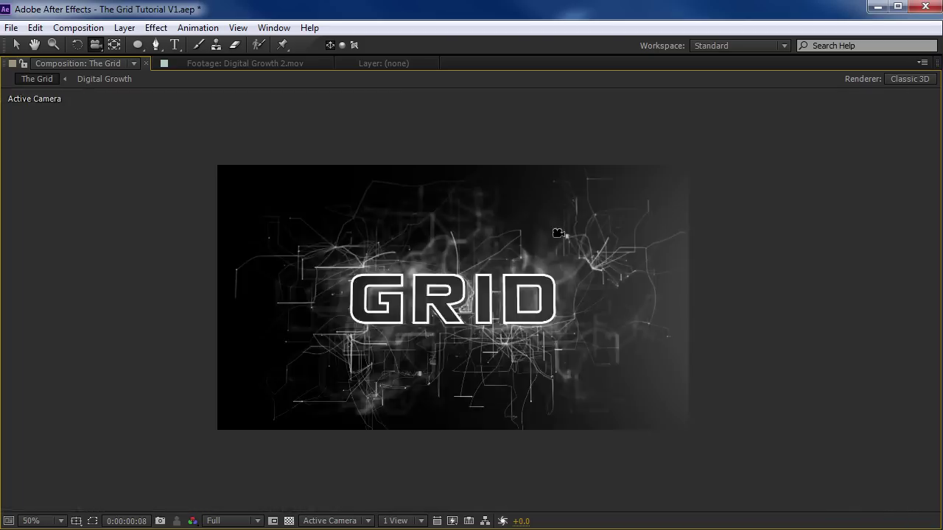
{"action": "key", "text": "grave"}
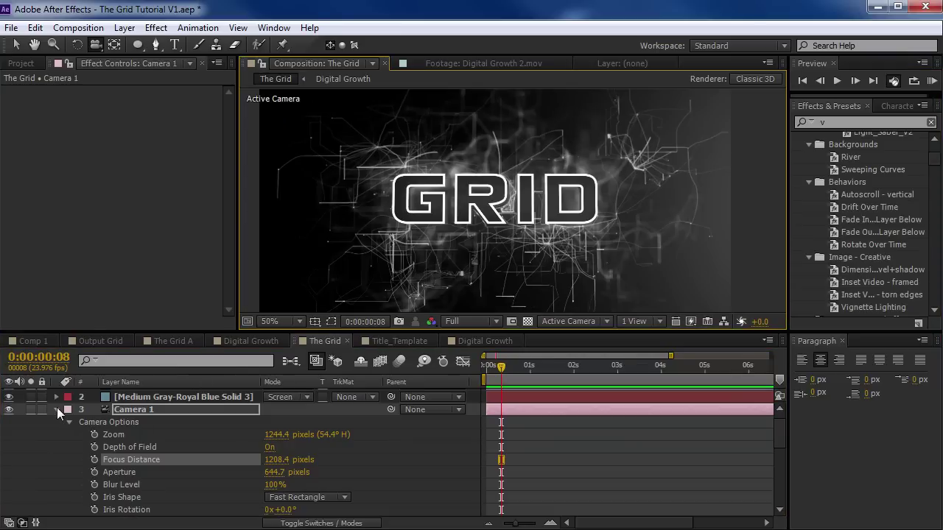
Step: Set Camera 1's iris shape to Pentagon and inspect the blurred growth lines up close
{"action": "scroll", "coordinate": [323, 443], "scroll_direction": "down", "scroll_amount": 1}
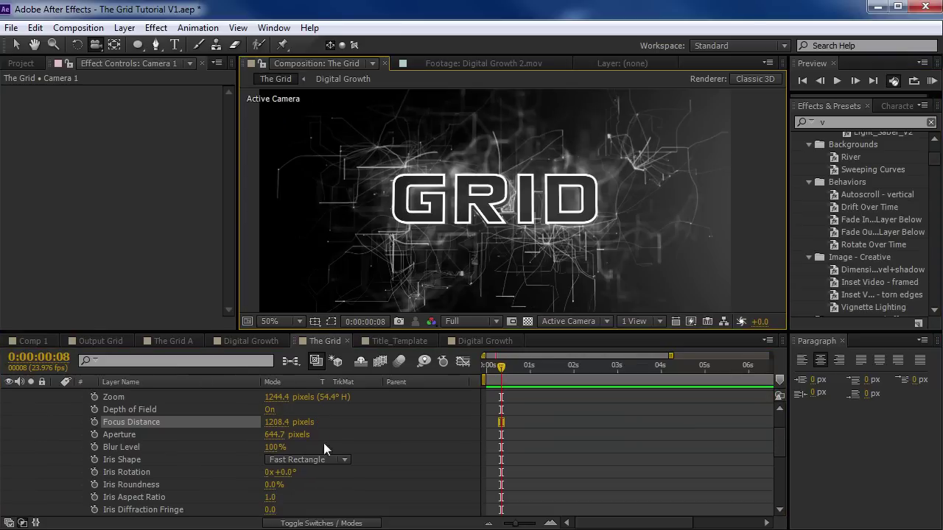
{"action": "left_click", "coordinate": [134, 456]}
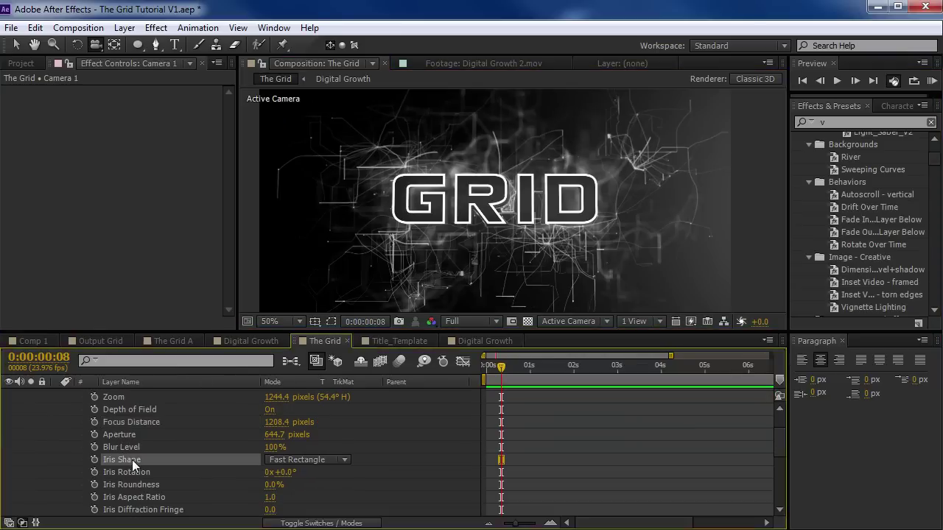
{"action": "left_click", "coordinate": [299, 461]}
{"action": "left_click", "coordinate": [308, 527]}
{"action": "key", "text": "h"}
{"action": "left_click_drag", "start_coordinate": [316, 136], "coordinate": [471, 253]}
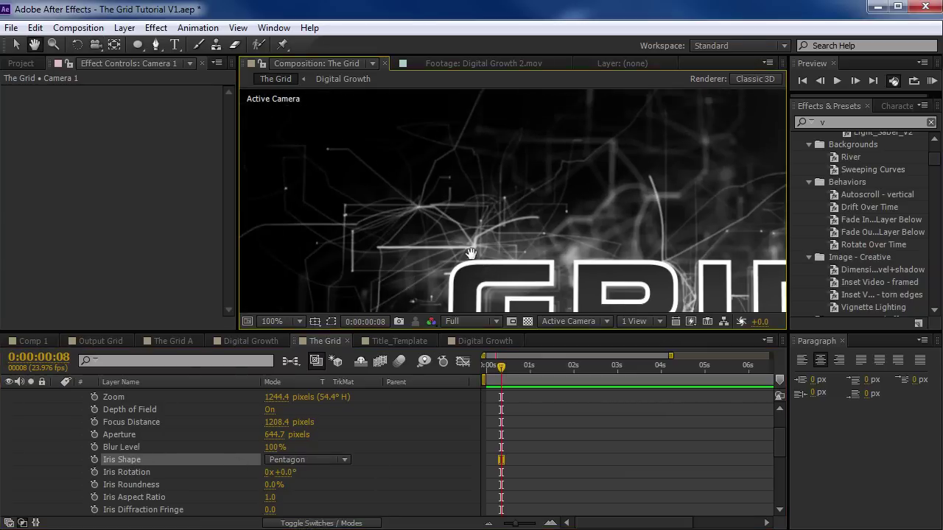
{"action": "left_click_drag", "start_coordinate": [429, 282], "coordinate": [400, 179]}
Step: Increase Camera 1's aperture further and check the blur in the enlarged composition view
{"action": "key", "text": "c"}
{"action": "left_click_drag", "start_coordinate": [267, 438], "coordinate": [399, 430]}
{"action": "key", "text": "grave"}
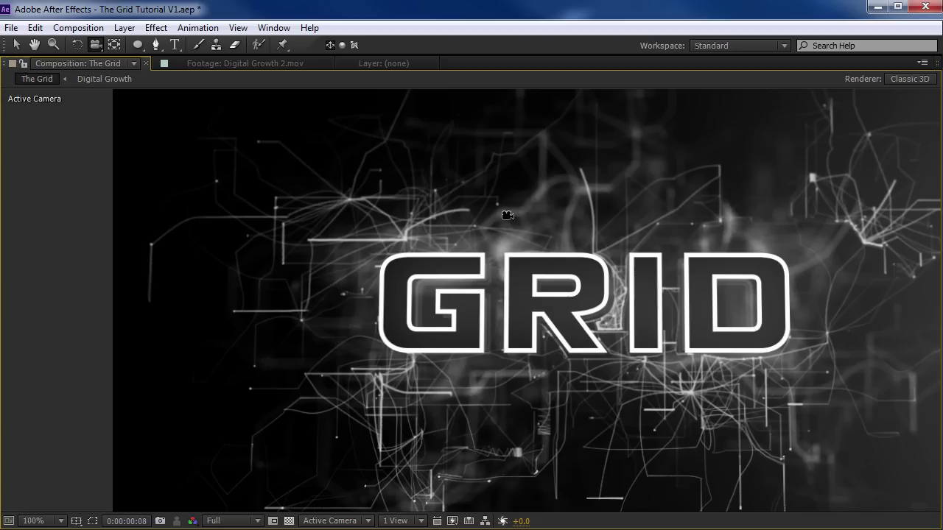
Step: Set Camera 1's iris shape to Fast Rectangle, check the blur in the enlarged composition view, and collapse the camera's options
{"action": "scroll", "coordinate": [601, 258], "scroll_direction": "down", "scroll_amount": 2}
{"action": "scroll", "coordinate": [601, 258], "scroll_direction": "up", "scroll_amount": 2}
{"action": "key", "text": "c"}
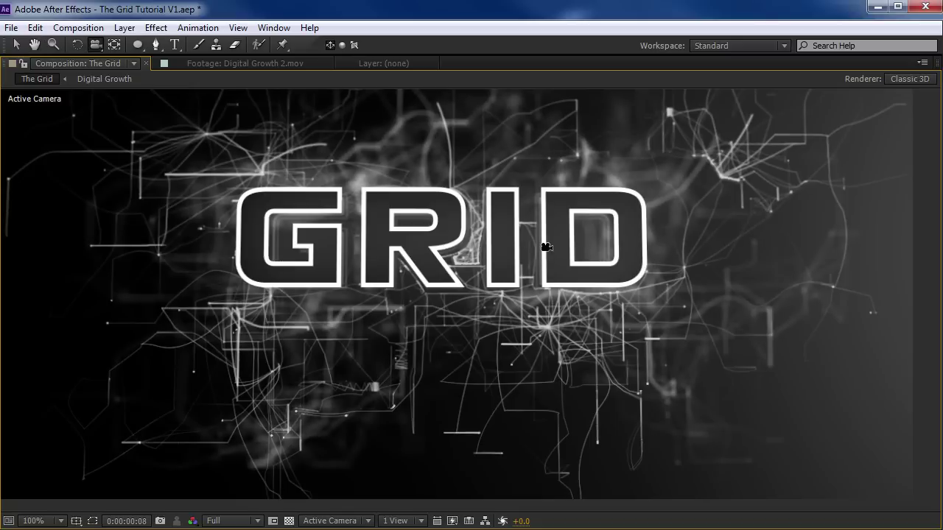
{"action": "key", "text": "grave"}
{"action": "left_click", "coordinate": [315, 460]}
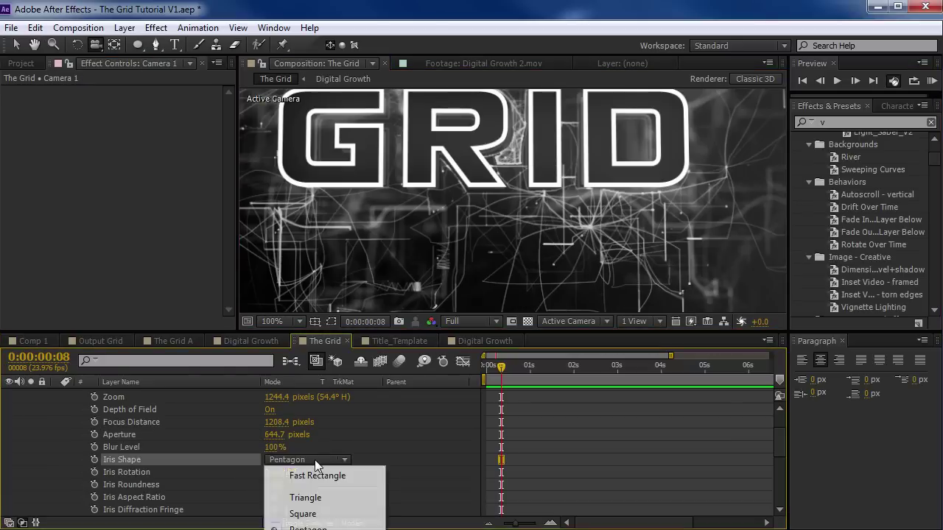
{"action": "left_click", "coordinate": [317, 473]}
{"action": "key", "text": "grave"}
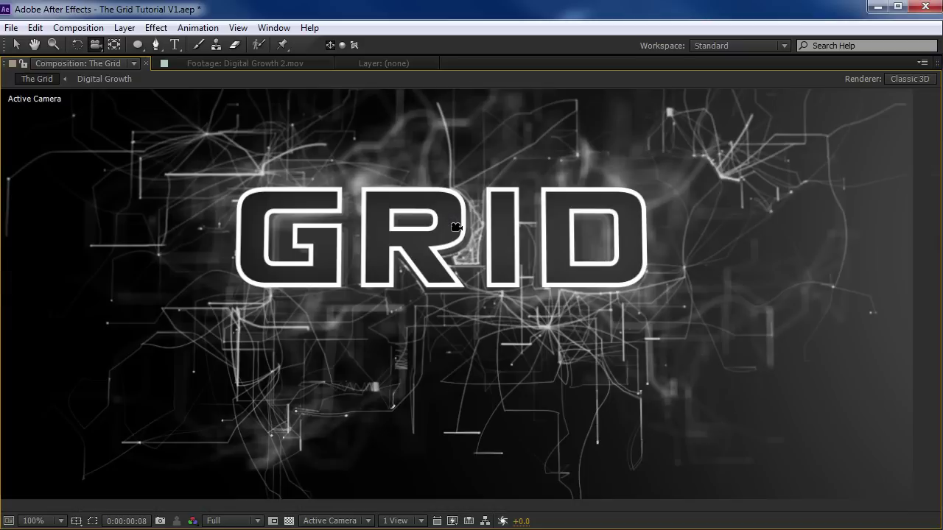
{"action": "scroll", "coordinate": [455, 229], "scroll_direction": "down", "scroll_amount": 2}
{"action": "key", "text": "grave"}
{"action": "scroll", "coordinate": [138, 420], "scroll_direction": "up", "scroll_amount": 3}
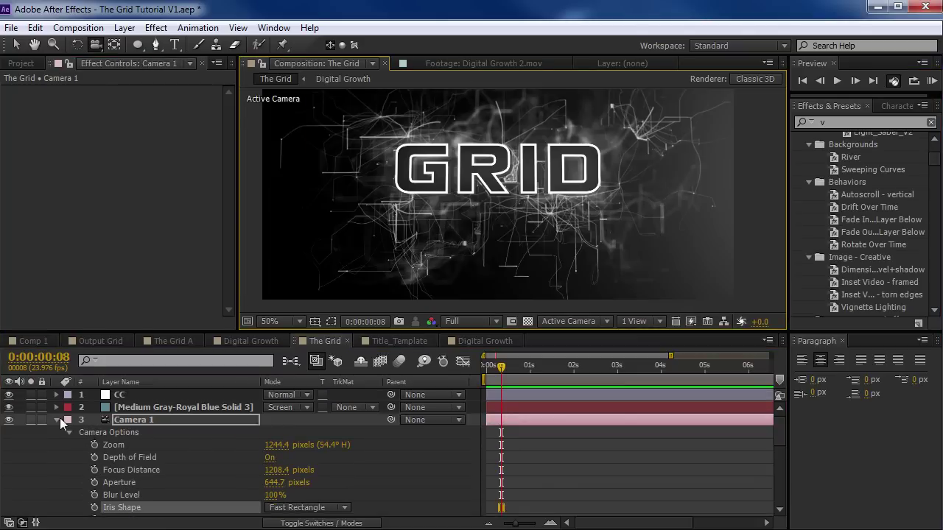
{"action": "left_click", "coordinate": [55, 418]}
Step: Raise the lower midtones of the Green channel in the CC layer's Curves effect and check the title artwork
{"action": "left_click", "coordinate": [121, 396]}
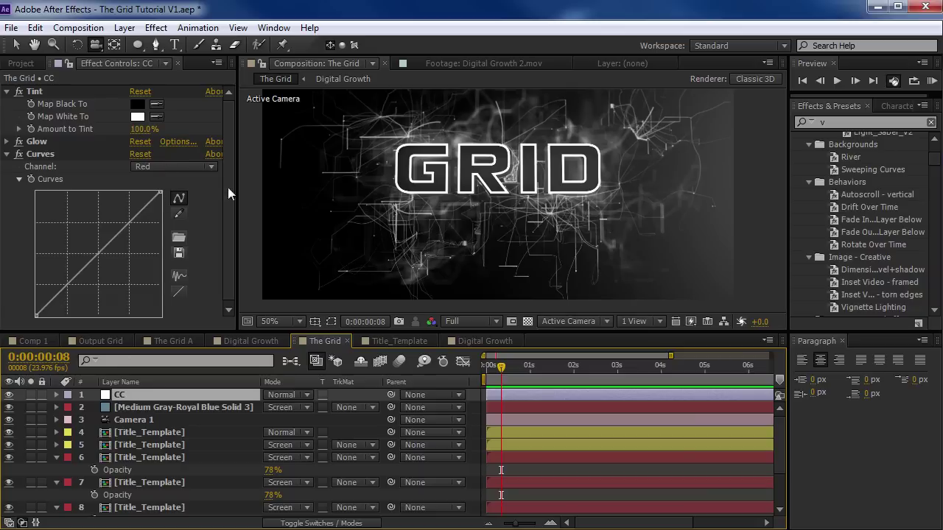
{"action": "left_click", "coordinate": [153, 166]}
{"action": "left_click", "coordinate": [168, 216]}
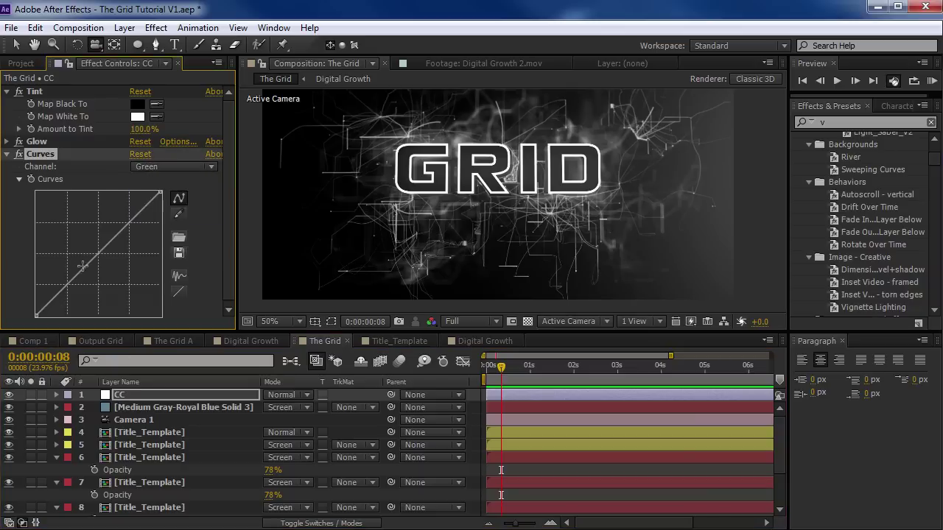
{"action": "left_click_drag", "start_coordinate": [83, 266], "coordinate": [72, 256]}
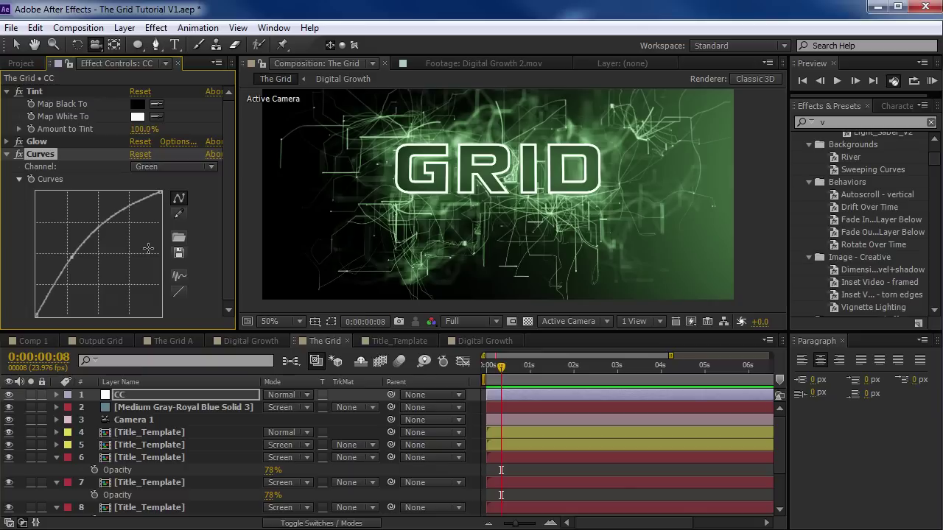
{"action": "key", "text": "space"}
{"action": "left_click_drag", "start_coordinate": [461, 183], "coordinate": [458, 222]}
{"action": "key", "text": "c"}
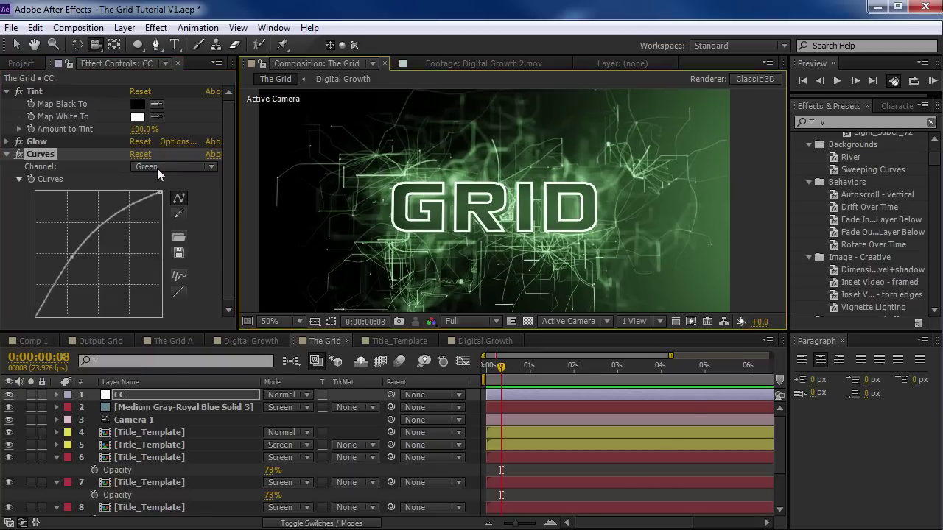
Step: In the CC layer's Curves, lift the Blue channel's shadows and lower its upper midtones and white point
{"action": "left_click", "coordinate": [157, 166]}
{"action": "left_click", "coordinate": [161, 230]}
{"action": "left_click_drag", "start_coordinate": [77, 274], "coordinate": [72, 272]}
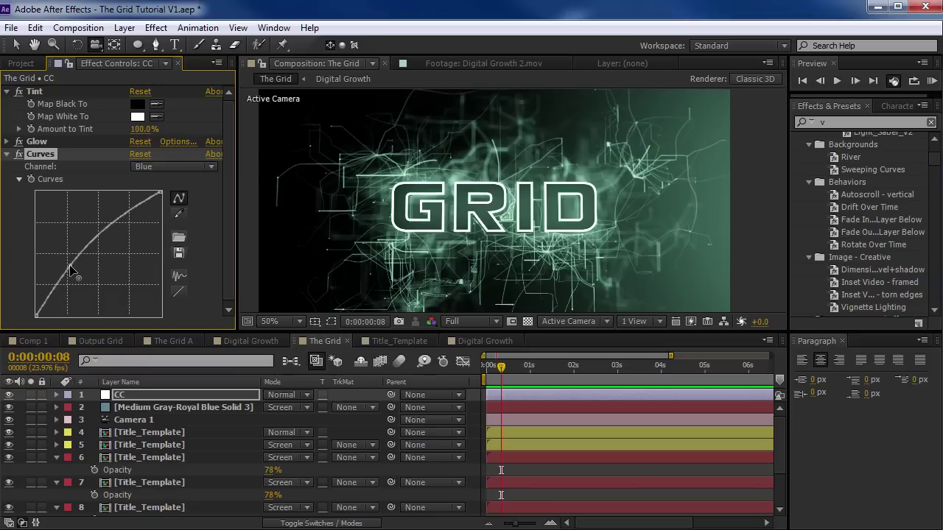
{"action": "left_click_drag", "start_coordinate": [96, 235], "coordinate": [133, 242]}
{"action": "mouse_move", "coordinate": [160, 191]}
{"action": "left_mouse_down"}
{"action": "mouse_move", "coordinate": [161, 220]}
{"action": "mouse_move", "coordinate": [161, 193]}
{"action": "left_mouse_up"}
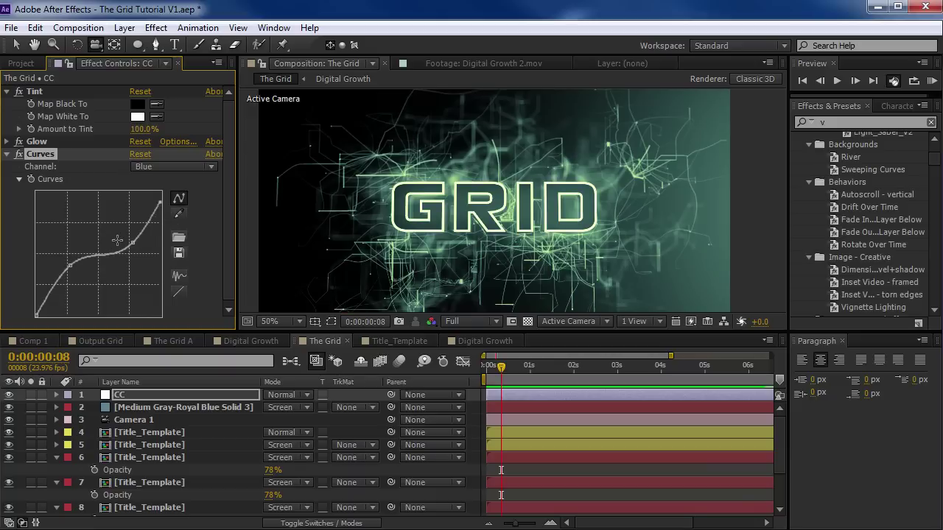
Step: Adjust the upper part of the RGB curve on the CC layer and check the graded title in the enlarged view
{"action": "left_click", "coordinate": [155, 167]}
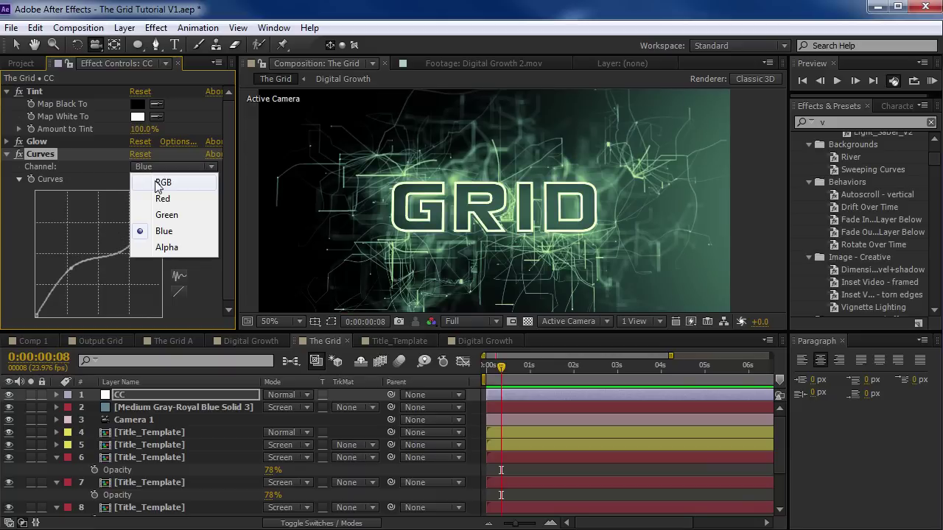
{"action": "left_click", "coordinate": [160, 184]}
{"action": "mouse_move", "coordinate": [130, 224]}
{"action": "left_mouse_down"}
{"action": "mouse_move", "coordinate": [142, 231]}
{"action": "mouse_move", "coordinate": [136, 225]}
{"action": "left_mouse_up"}
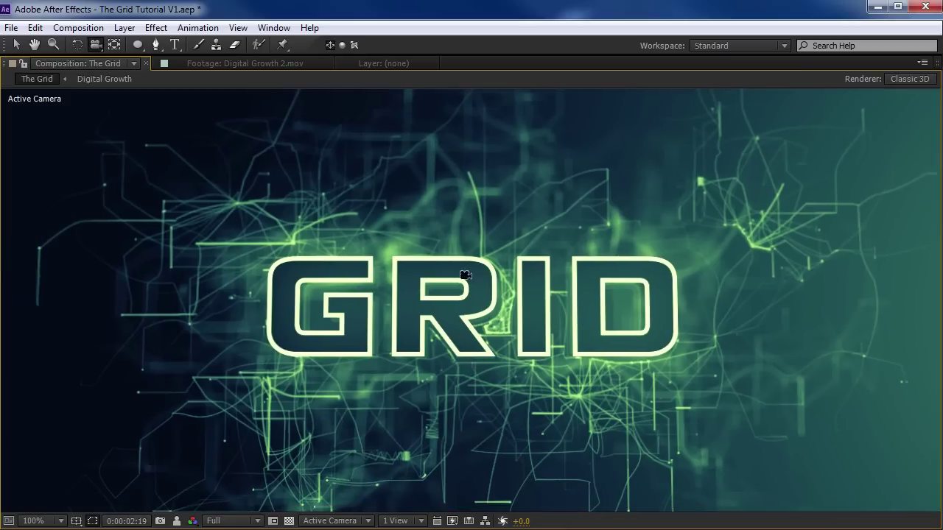
{"action": "left_click_drag", "start_coordinate": [561, 336], "coordinate": [567, 355]}
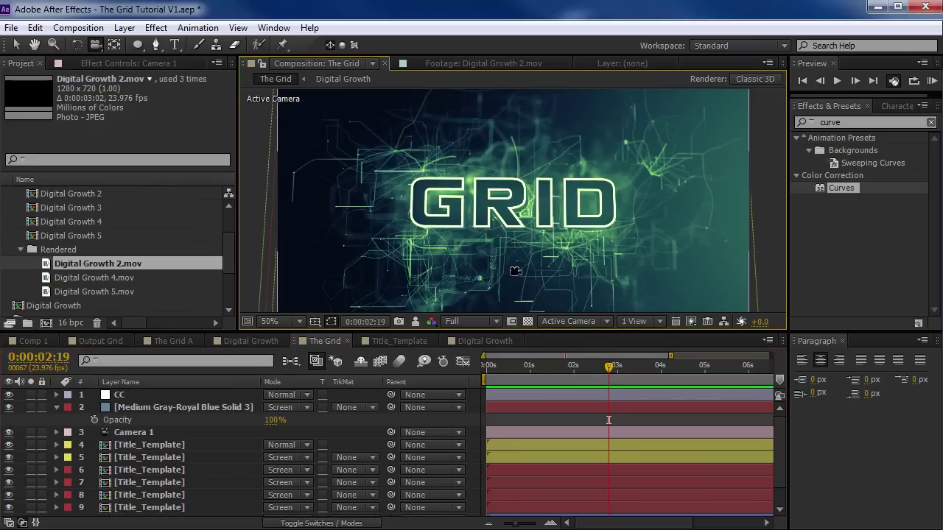
Step: Set Camera 1's zoom to 1000 pixels, check the wider framing, and collapse the camera's options
{"action": "left_click", "coordinate": [135, 432]}
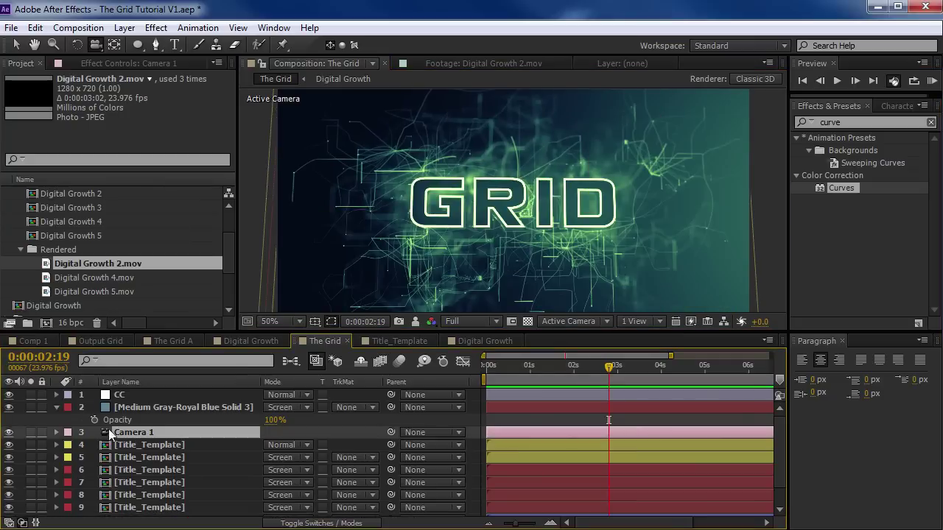
{"action": "key", "text": "a"}
{"action": "key", "text": "a"}
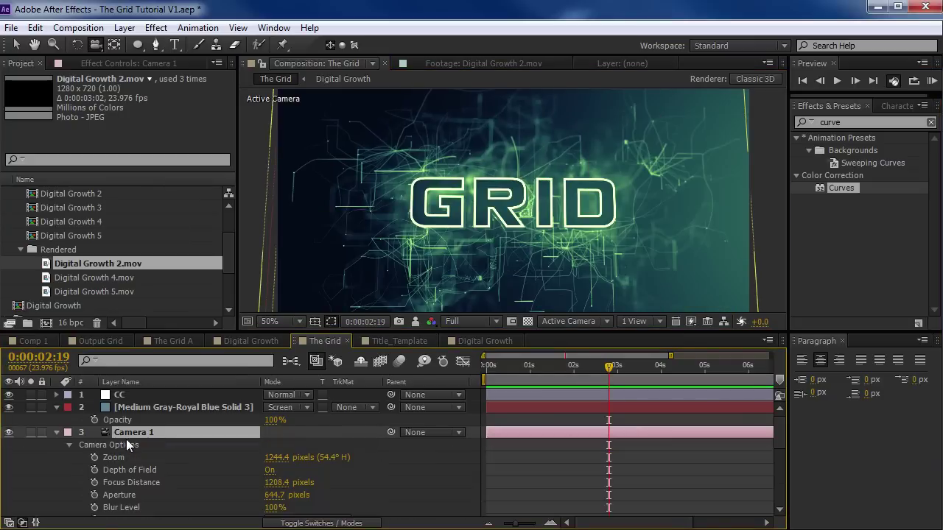
{"action": "left_click", "coordinate": [278, 458]}
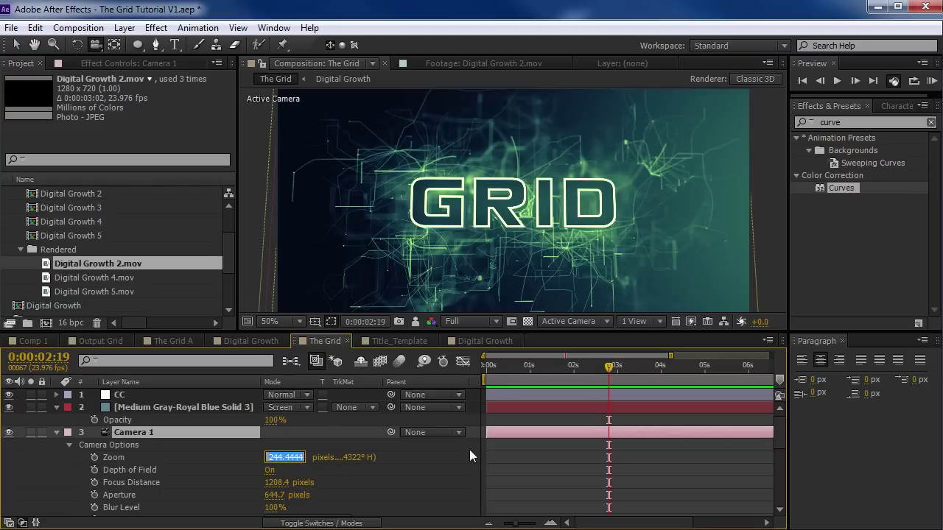
{"action": "type", "text": "1000"}
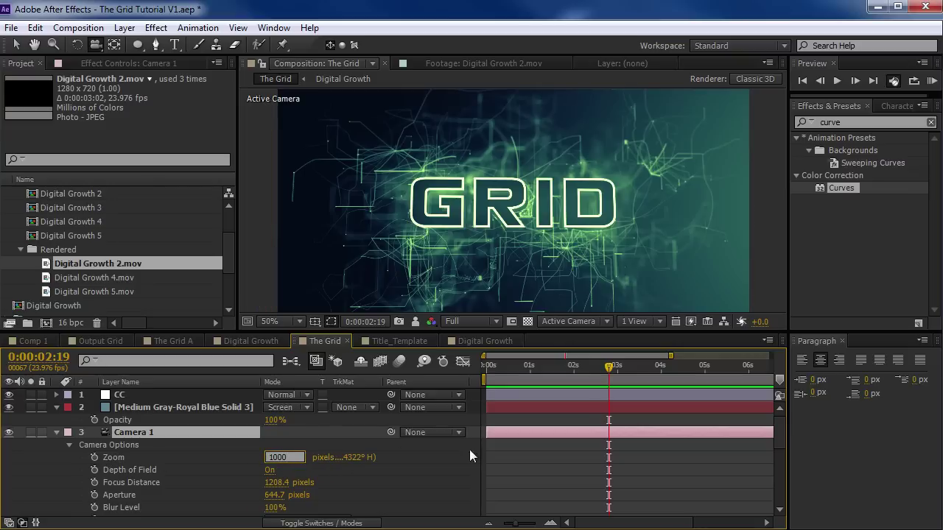
{"action": "key", "text": "Return"}
{"action": "scroll", "coordinate": [515, 247], "scroll_direction": "up", "scroll_amount": 1}
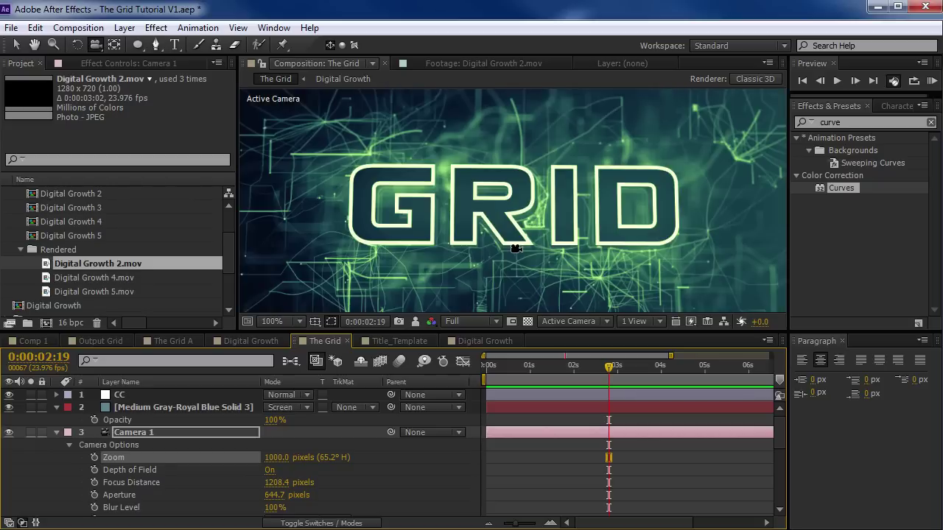
{"action": "scroll", "coordinate": [516, 250], "scroll_direction": "down", "scroll_amount": 1}
{"action": "left_click", "coordinate": [56, 432]}
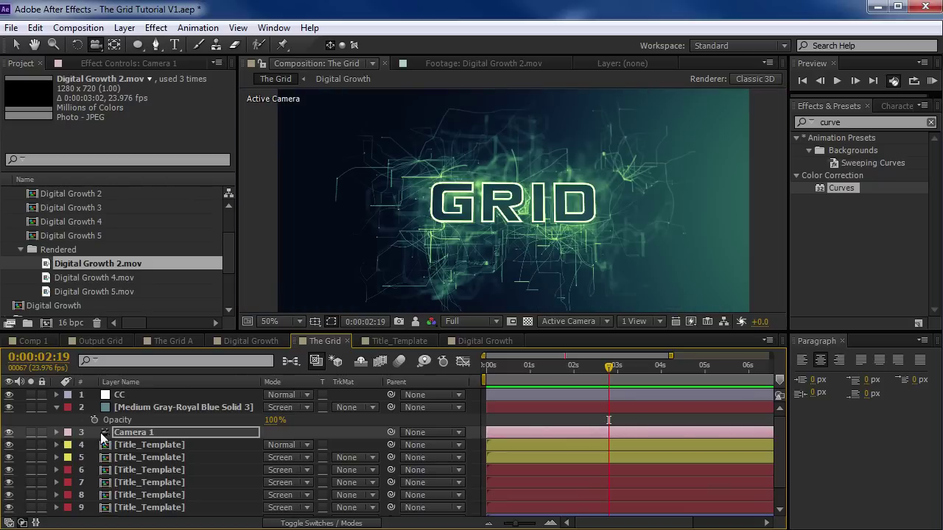
Step: Reveal Camera 1's point of interest and turn on Draft 3D for the composition
{"action": "left_click", "coordinate": [134, 433]}
{"action": "key", "text": "a"}
{"action": "key", "text": "a"}
{"action": "key", "text": "a"}
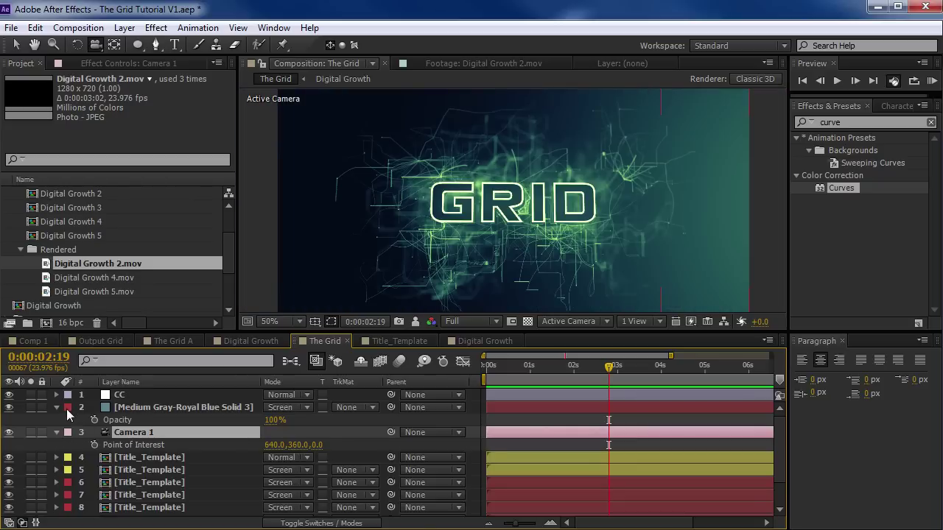
{"action": "left_click", "coordinate": [336, 361]}
{"action": "left_click", "coordinate": [335, 362]}
{"action": "left_click", "coordinate": [335, 361]}
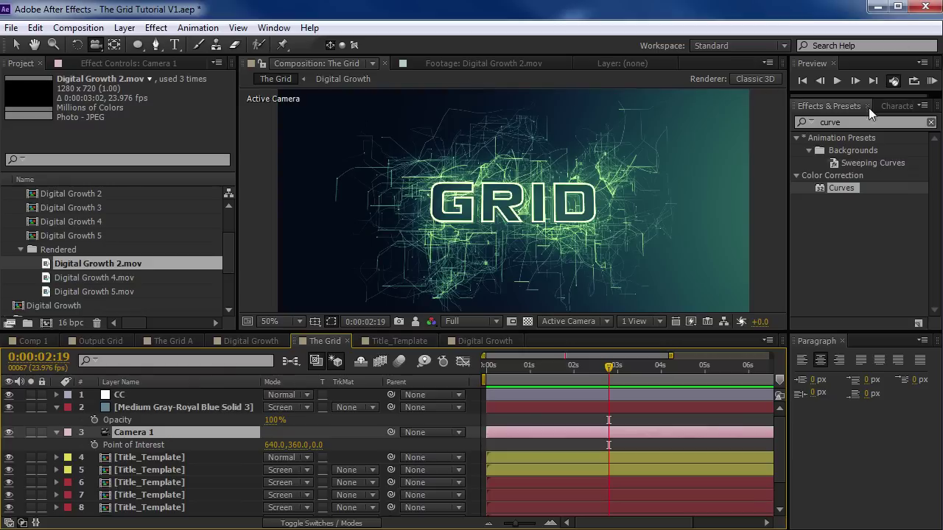
Step: Search the effects for "grid" and apply CC Grid Wipe to Title_Template layer 4
{"action": "left_click_drag", "start_coordinate": [878, 122], "coordinate": [728, 108]}
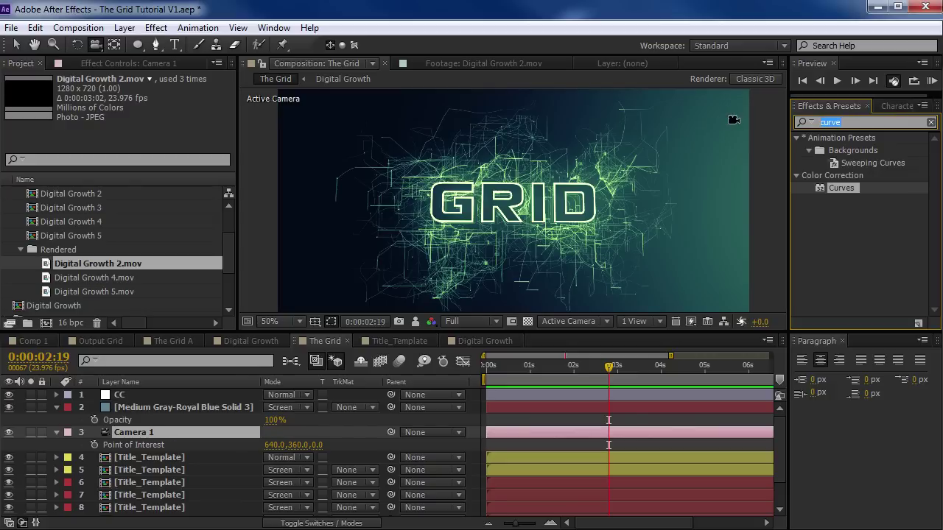
{"action": "type", "text": "grid"}
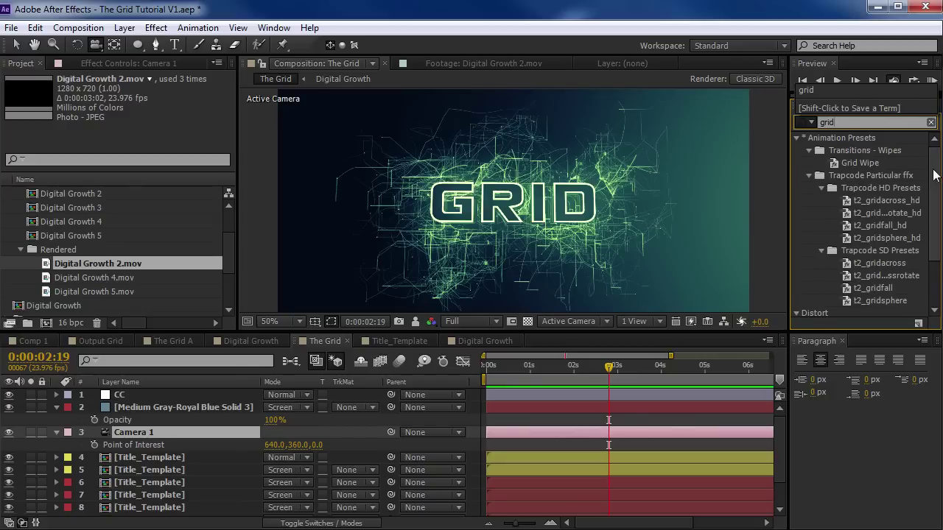
{"action": "left_click_drag", "start_coordinate": [933, 176], "coordinate": [933, 229]}
{"action": "left_click", "coordinate": [847, 310]}
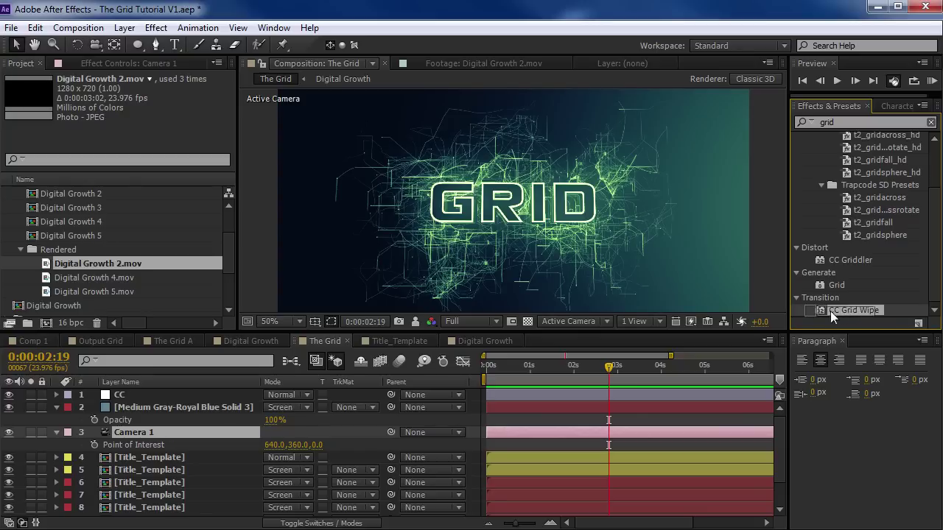
{"action": "left_click_drag", "start_coordinate": [830, 311], "coordinate": [155, 458]}
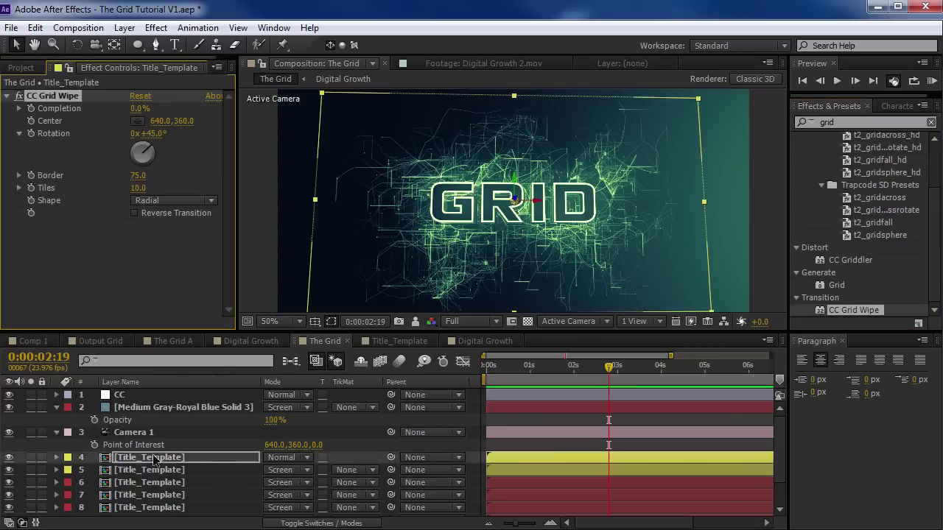
Step: Solo Title_Template layer 4 and keyframe CC Grid Wipe's Completion from 78% at the start to 0% at 0:00:02:19
{"action": "left_click", "coordinate": [31, 457]}
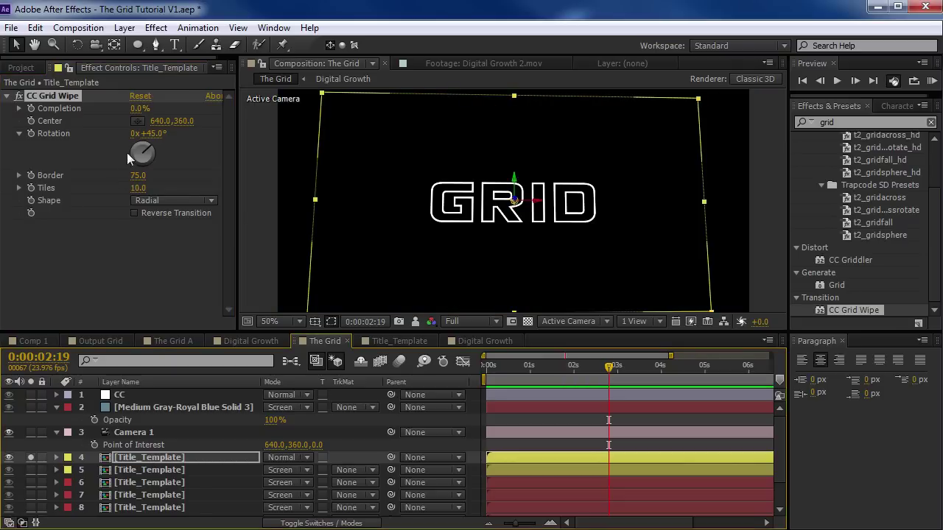
{"action": "left_click_drag", "start_coordinate": [148, 112], "coordinate": [166, 108]}
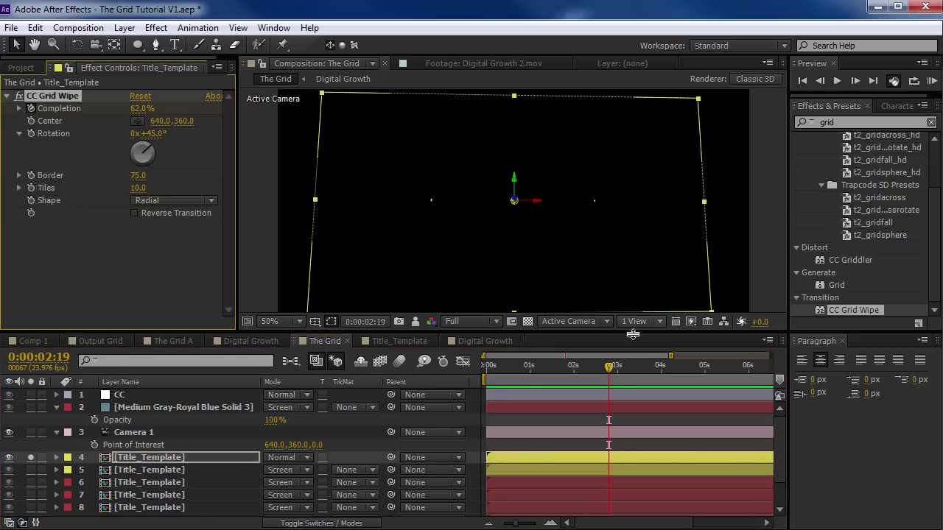
{"action": "key", "text": "u"}
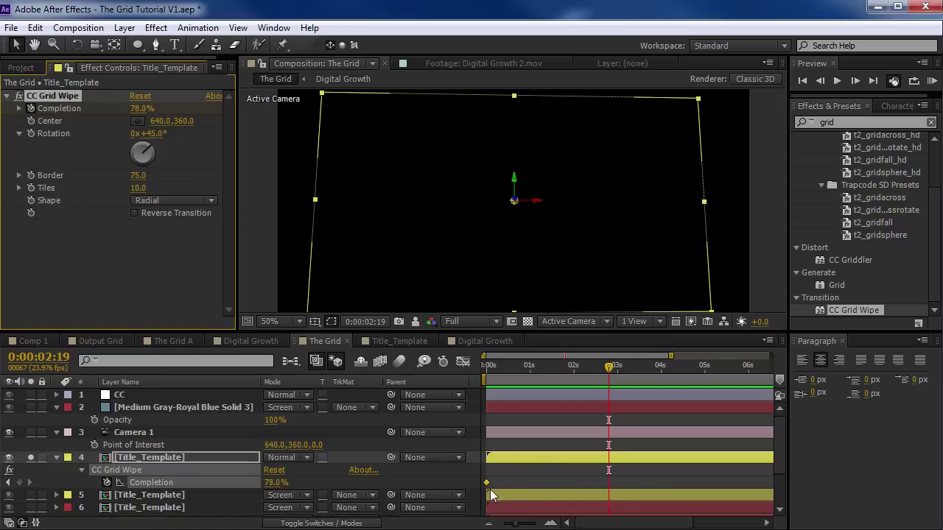
{"action": "left_click", "coordinate": [486, 483]}
{"action": "left_click_drag", "start_coordinate": [151, 115], "coordinate": [78, 140]}
{"action": "left_click_drag", "start_coordinate": [528, 362], "coordinate": [494, 381]}
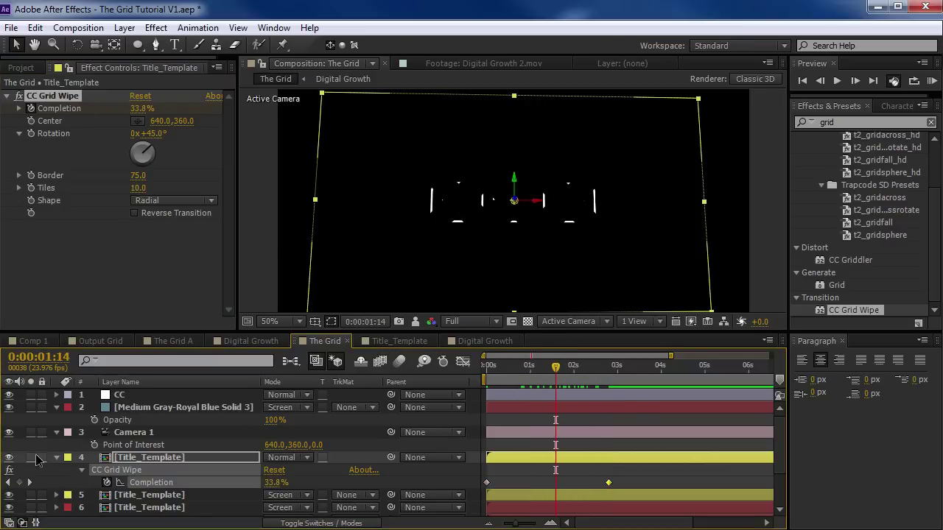
Step: Set Title_Template layer 4's blending mode to Screen and scrub around 0:00:02:00 to check the wipe at 100% magnification
{"action": "left_click_drag", "start_coordinate": [544, 365], "coordinate": [578, 377]}
{"action": "key", "text": "slash"}
{"action": "left_click", "coordinate": [270, 458]}
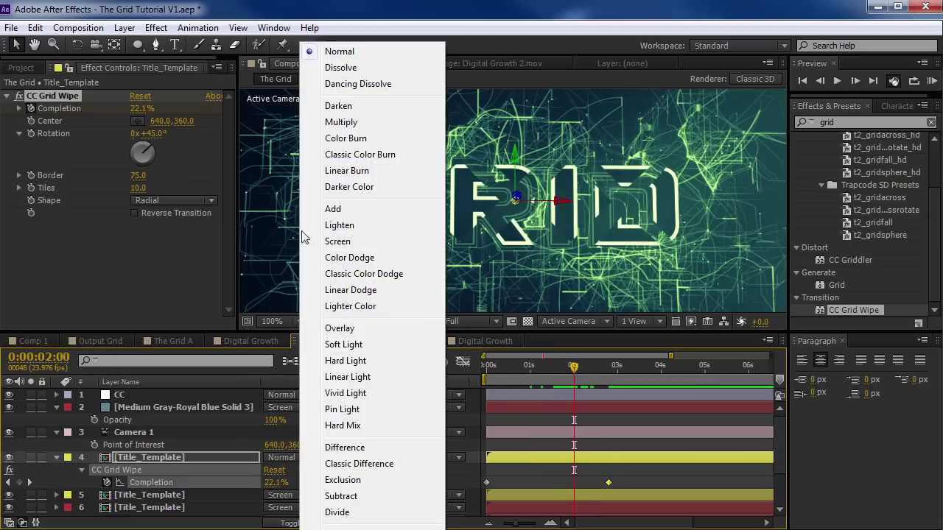
{"action": "left_click", "coordinate": [344, 237]}
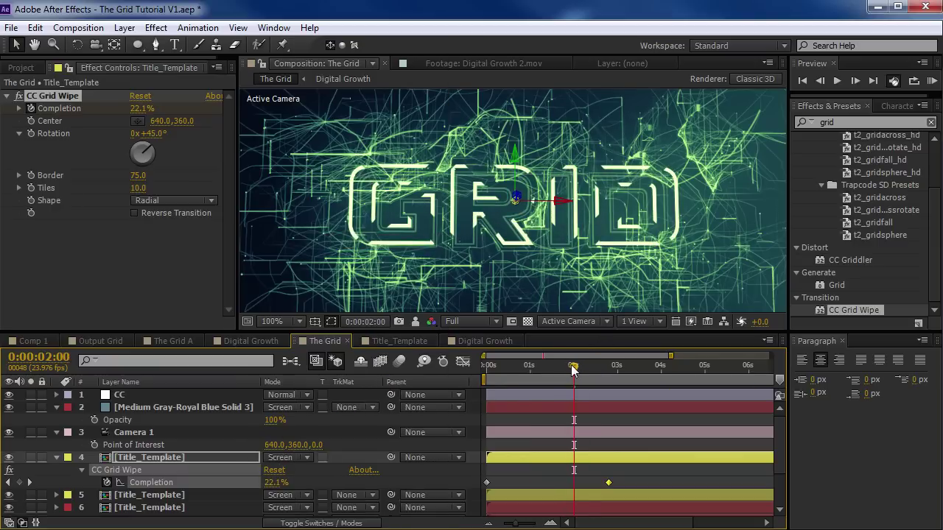
{"action": "left_click_drag", "start_coordinate": [574, 370], "coordinate": [571, 436]}
Step: Duplicate the wiped Title_Template layer 4 and set the lower copy's blending mode to Multiply
{"action": "left_click", "coordinate": [566, 458]}
{"action": "key", "text": "ctrl+d"}
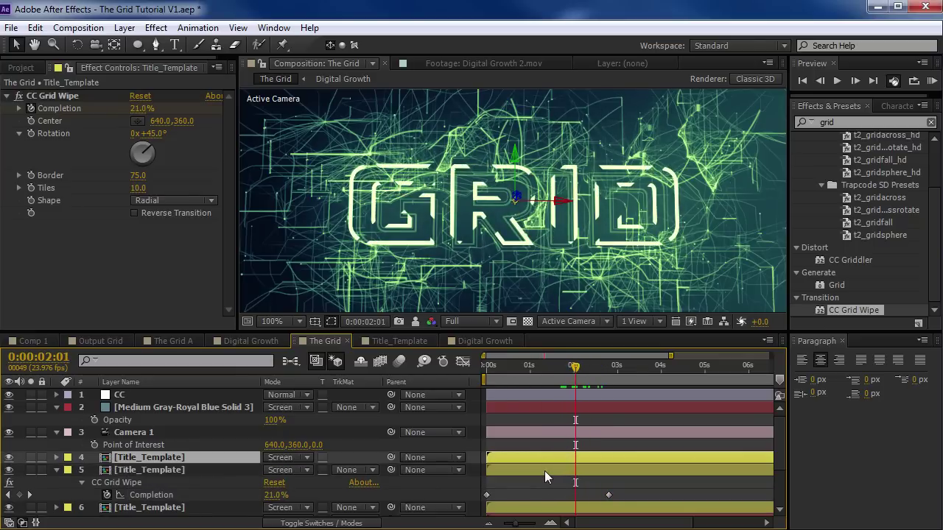
{"action": "left_click", "coordinate": [544, 471]}
{"action": "left_click", "coordinate": [281, 469]}
{"action": "left_click", "coordinate": [341, 122]}
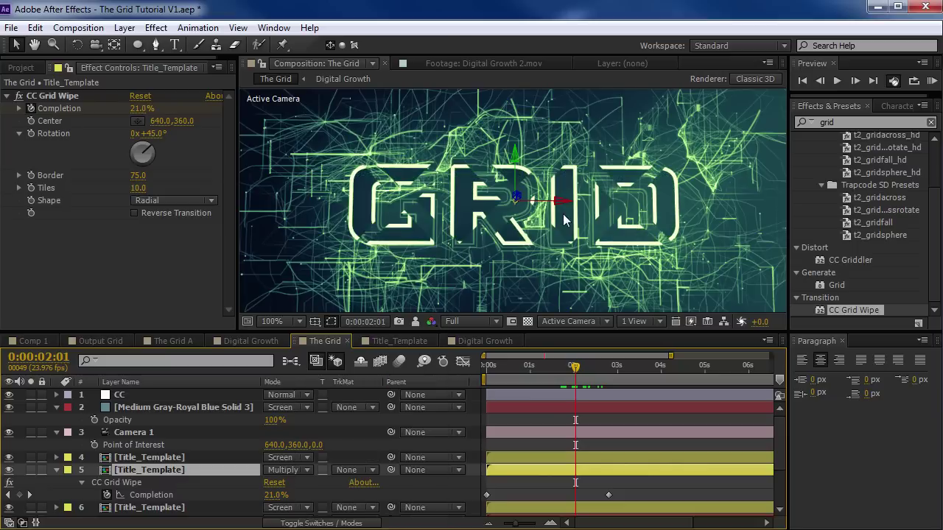
Step: Delay the Multiply Title_Template layer by about 5 frames in the timeline
{"action": "left_click", "coordinate": [507, 202]}
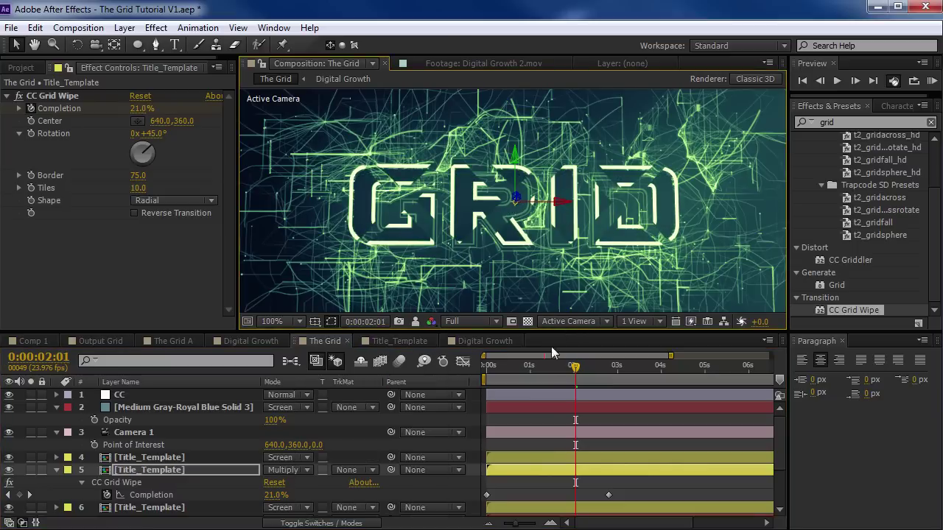
{"action": "left_click_drag", "start_coordinate": [536, 469], "coordinate": [545, 467]}
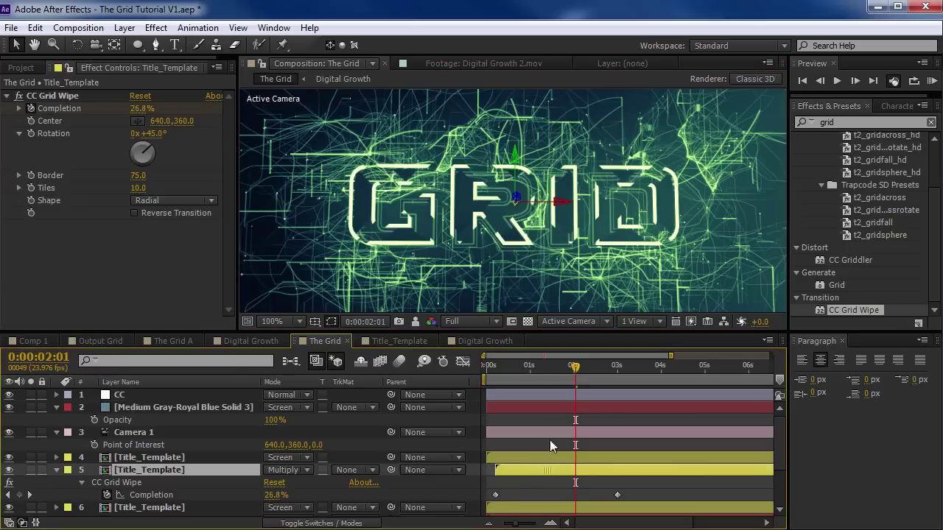
Step: Check the title wipe at 0:00:03:08 and 0:00:02:06, with every layer's properties collapsed and the layer controls hidden
{"action": "left_click_drag", "start_coordinate": [507, 363], "coordinate": [631, 368]}
{"action": "key", "text": "c"}
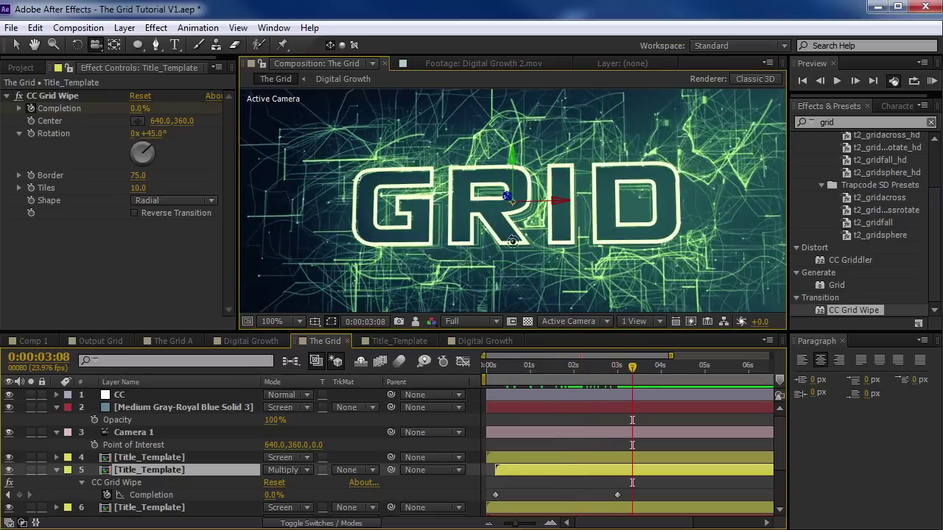
{"action": "mouse_move", "coordinate": [512, 241]}
{"action": "left_mouse_down"}
{"action": "mouse_move", "coordinate": [508, 252]}
{"action": "mouse_move", "coordinate": [515, 240]}
{"action": "left_mouse_up"}
{"action": "key", "text": "ctrl+a"}
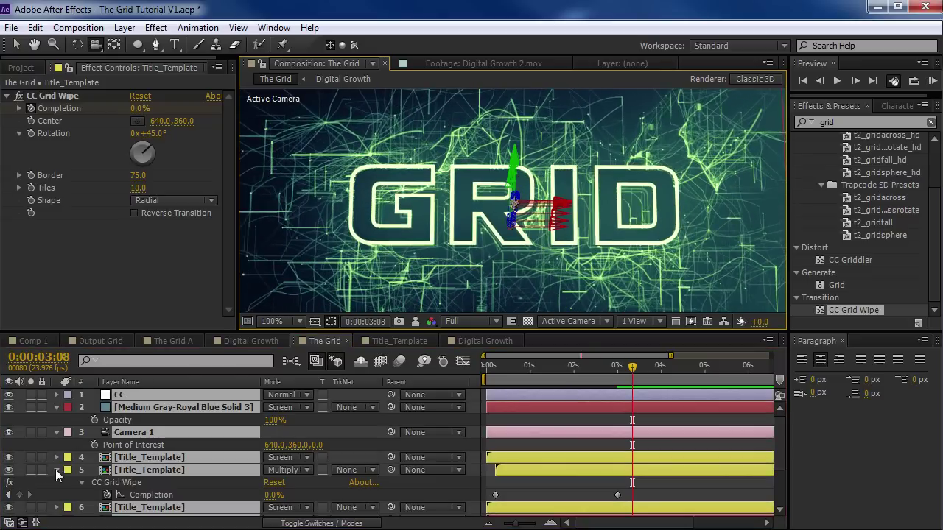
{"action": "left_click", "coordinate": [57, 470]}
{"action": "left_click_drag", "start_coordinate": [622, 379], "coordinate": [584, 367]}
{"action": "scroll", "coordinate": [549, 254], "scroll_direction": "down", "scroll_amount": 2}
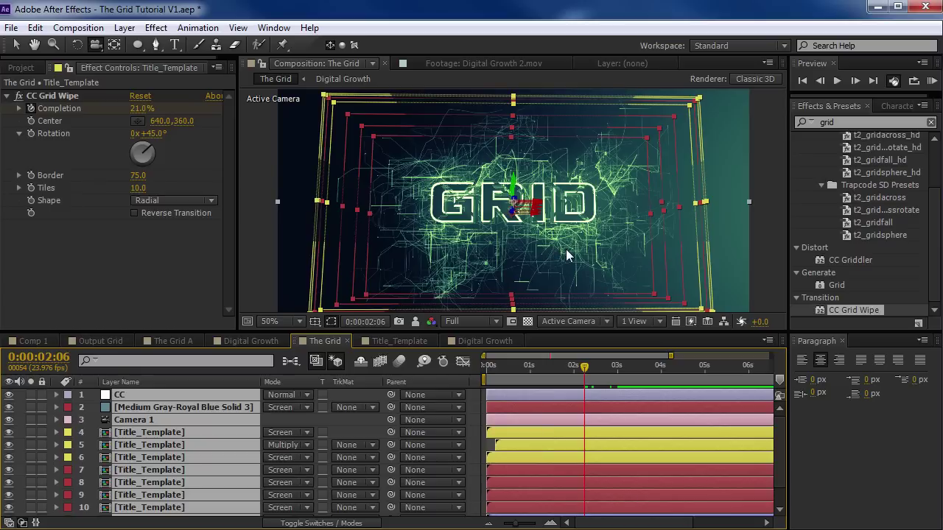
{"action": "key", "text": "ctrl+shift+h"}
{"action": "key", "text": "v"}
{"action": "scroll", "coordinate": [540, 234], "scroll_direction": "up", "scroll_amount": 1}
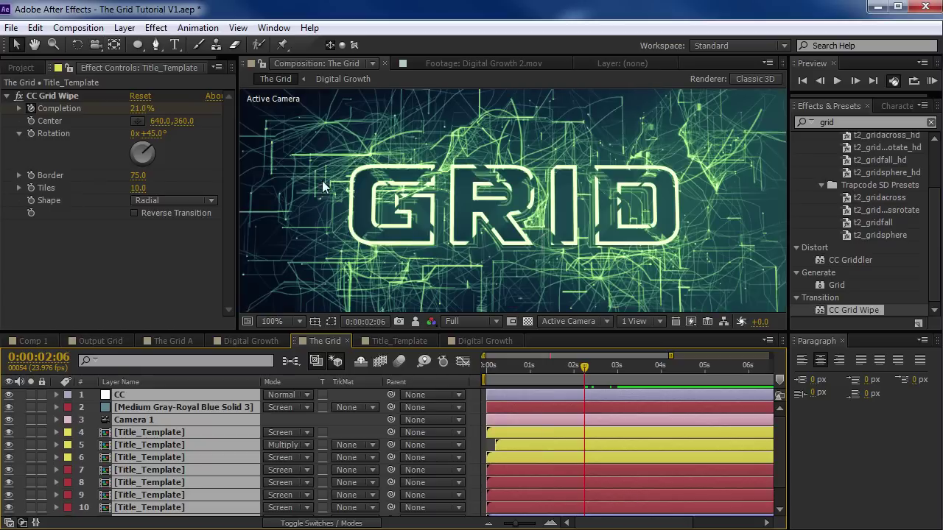
Step: Preview the Digital Growth 2.mov footage by scrubbing to about 0:00:01:11, and return to The Grid composition
{"action": "left_click", "coordinate": [20, 68]}
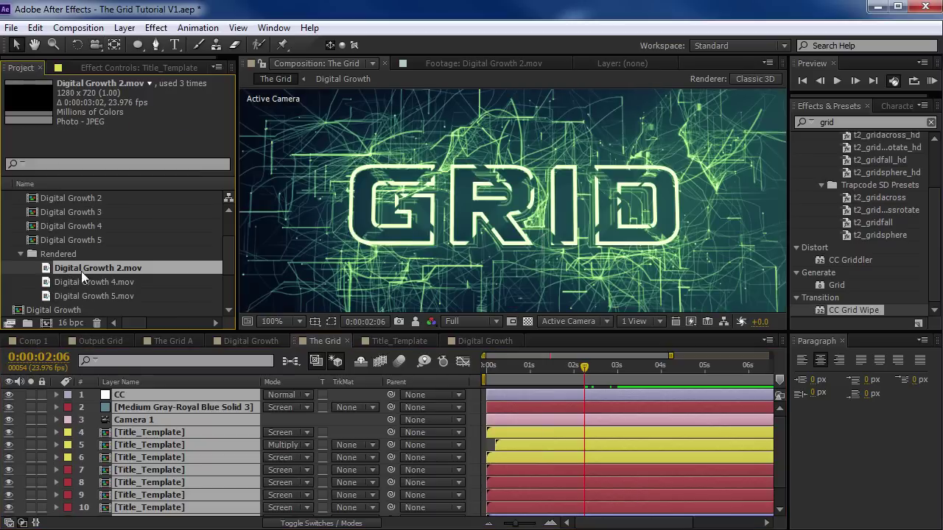
{"action": "double_click", "coordinate": [84, 266]}
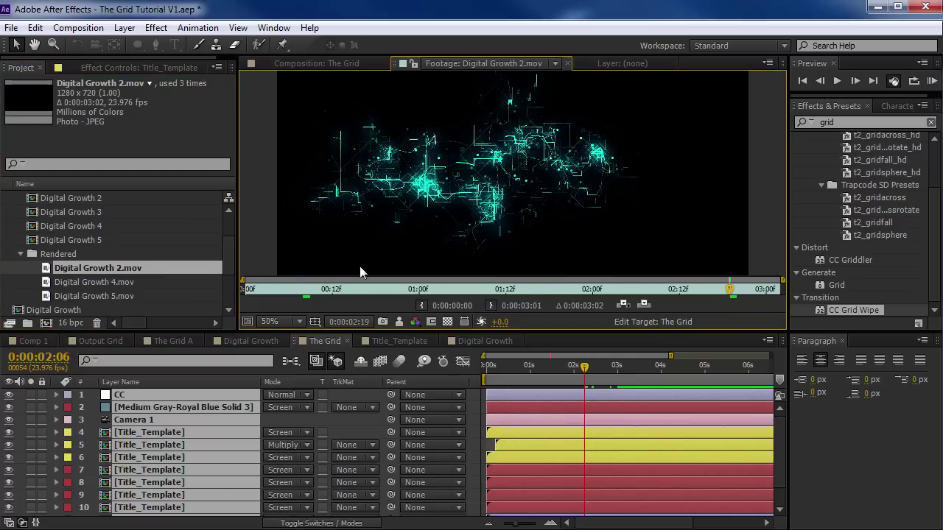
{"action": "left_click_drag", "start_coordinate": [285, 289], "coordinate": [499, 305]}
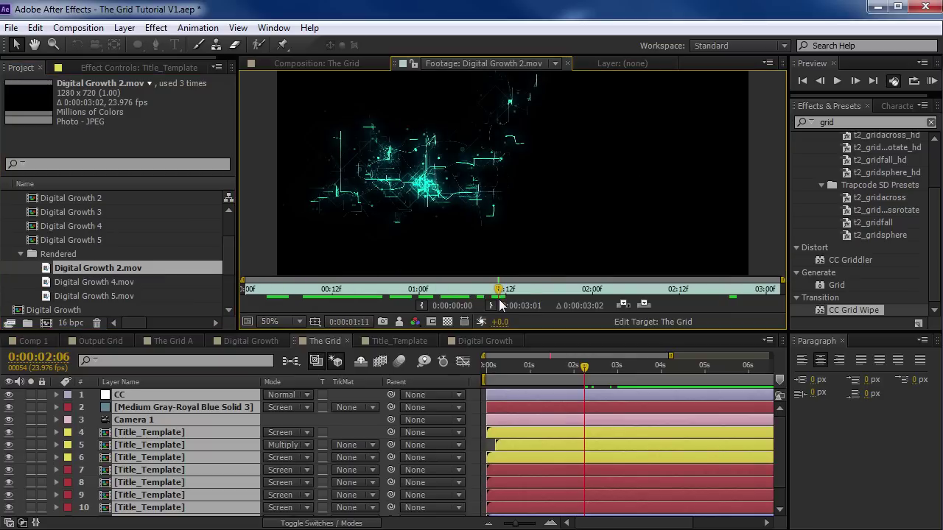
{"action": "left_click", "coordinate": [305, 62]}
Step: Add Digital Growth 4.mov to The Grid directly below Title_Template layer 6 and set its blending mode to Screen
{"action": "left_click", "coordinate": [121, 280]}
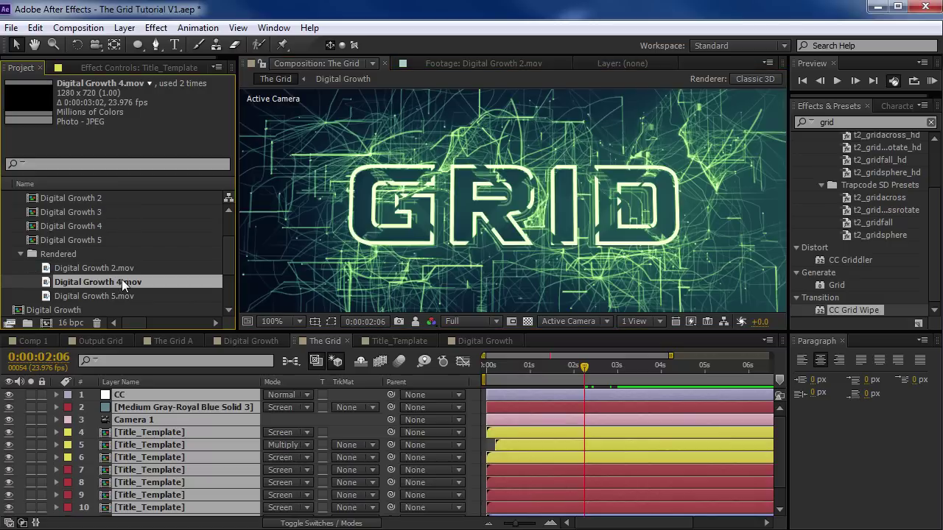
{"action": "left_click", "coordinate": [148, 416]}
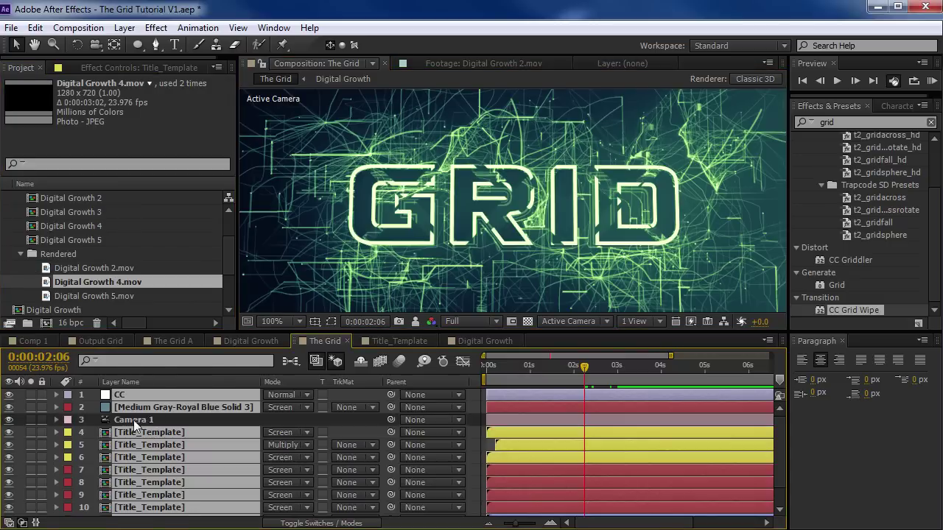
{"action": "left_click", "coordinate": [114, 273]}
{"action": "left_click_drag", "start_coordinate": [116, 276], "coordinate": [130, 461]}
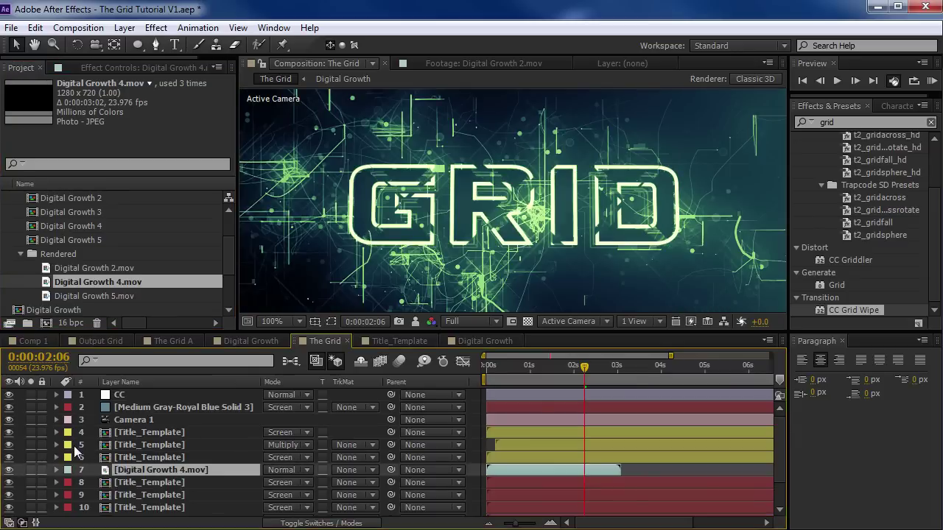
{"action": "left_click", "coordinate": [274, 471]}
{"action": "left_click", "coordinate": [346, 242]}
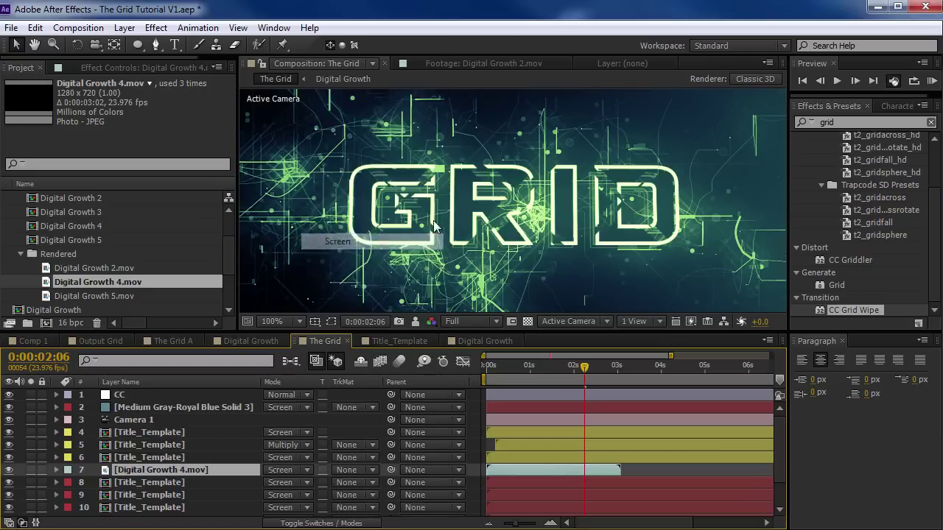
{"action": "scroll", "coordinate": [494, 231], "scroll_direction": "down", "scroll_amount": 2}
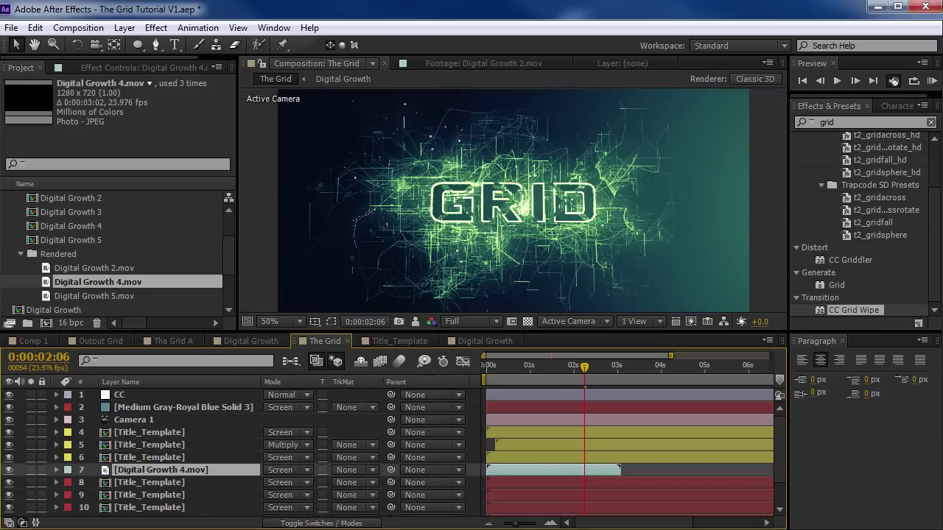
Step: Scale Digital Growth 4.mov to 64% and offset it to the lower left of the GRID title
{"action": "left_click", "coordinate": [30, 469]}
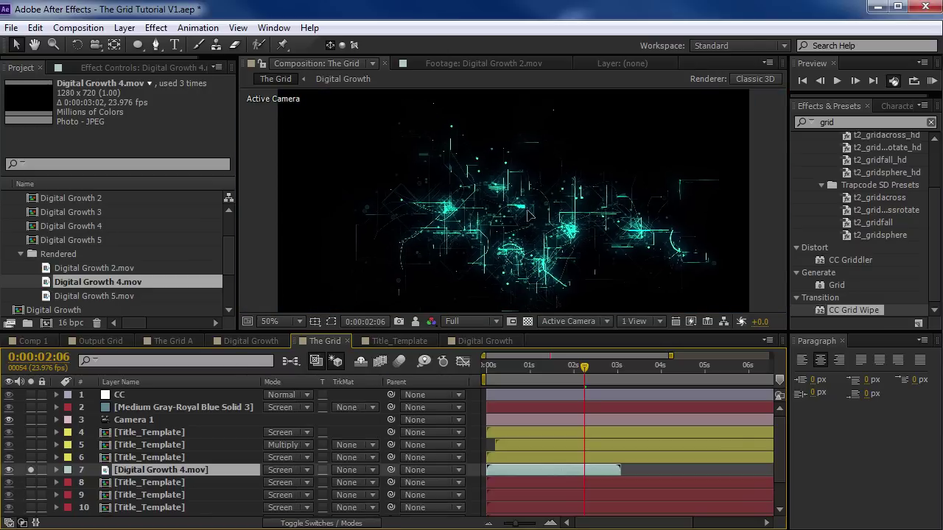
{"action": "key", "text": "s"}
{"action": "left_click_drag", "start_coordinate": [306, 482], "coordinate": [274, 483]}
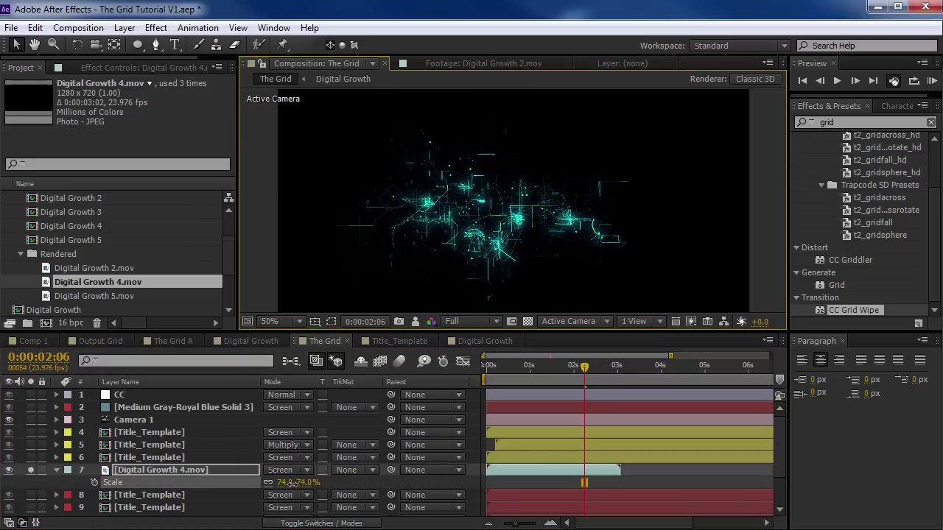
{"action": "left_click", "coordinate": [31, 471]}
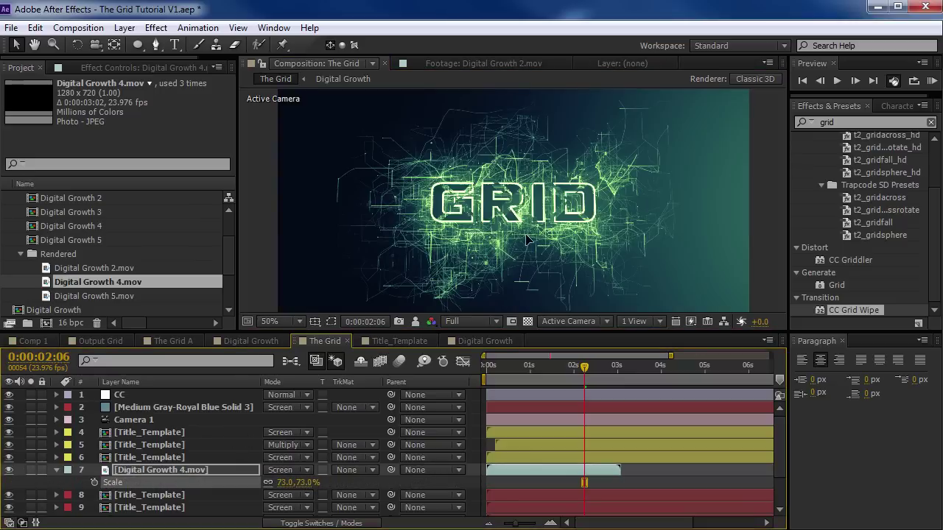
{"action": "left_click", "coordinate": [539, 265]}
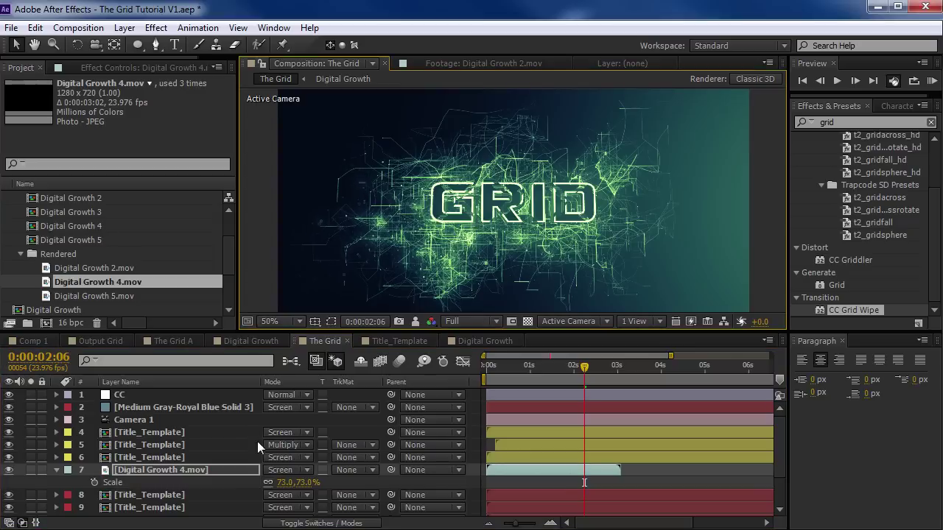
{"action": "left_click_drag", "start_coordinate": [305, 483], "coordinate": [299, 483]}
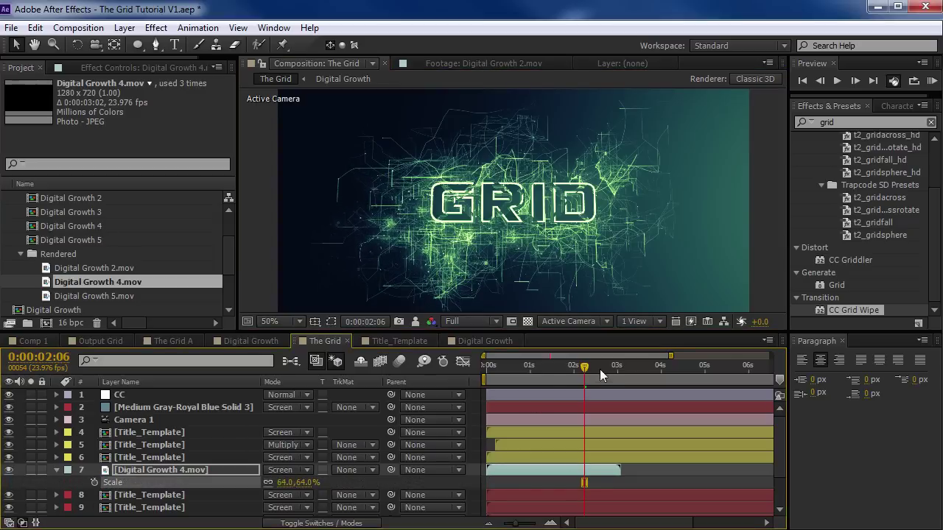
{"action": "mouse_move", "coordinate": [584, 368]}
{"action": "left_mouse_down"}
{"action": "mouse_move", "coordinate": [529, 372]}
{"action": "mouse_move", "coordinate": [569, 368]}
{"action": "left_mouse_up"}
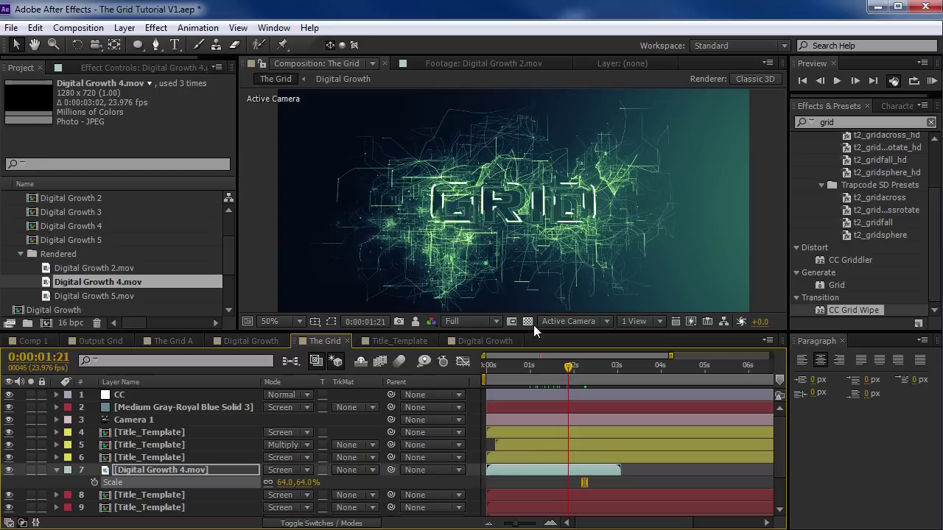
{"action": "left_click", "coordinate": [439, 269]}
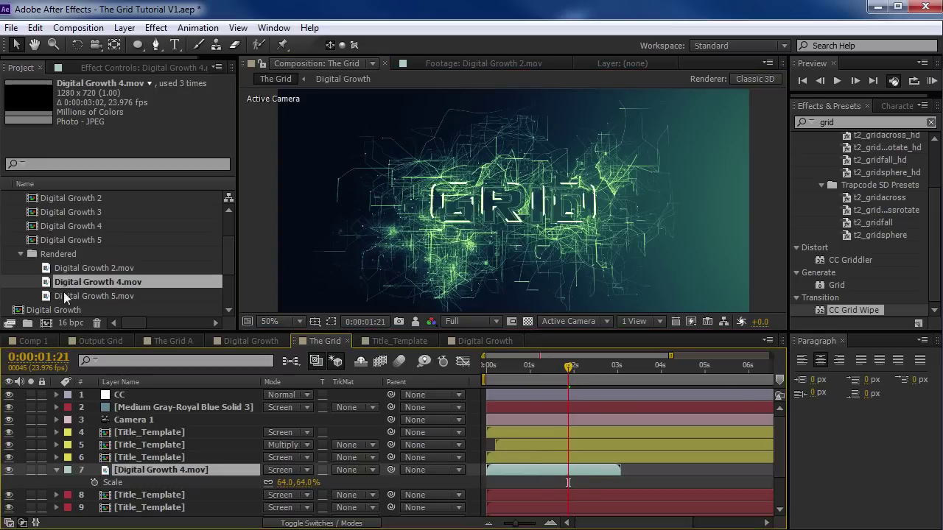
Step: Add Digital Growth 5.mov directly above Digital Growth 4.mov as a Screen layer scaled to 50%, offset to the title's upper right
{"action": "left_click_drag", "start_coordinate": [65, 295], "coordinate": [442, 221]}
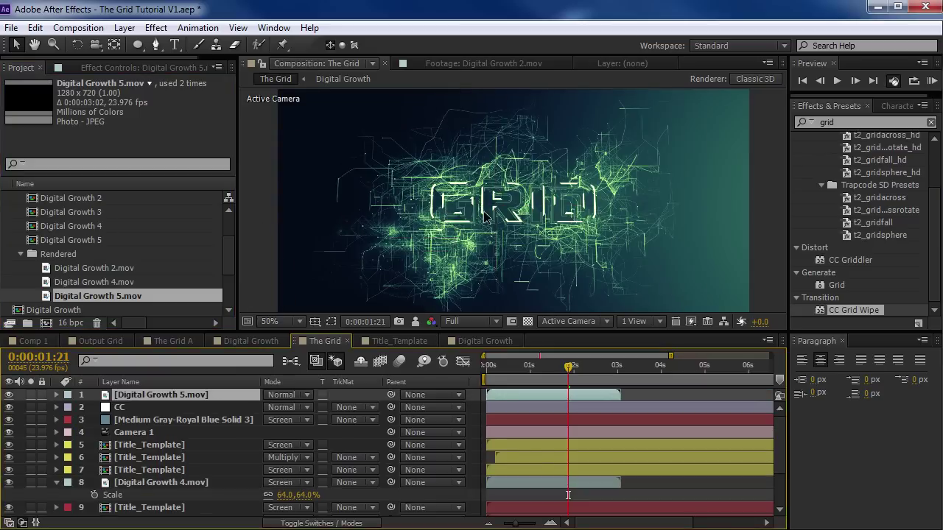
{"action": "left_click_drag", "start_coordinate": [170, 395], "coordinate": [160, 473]}
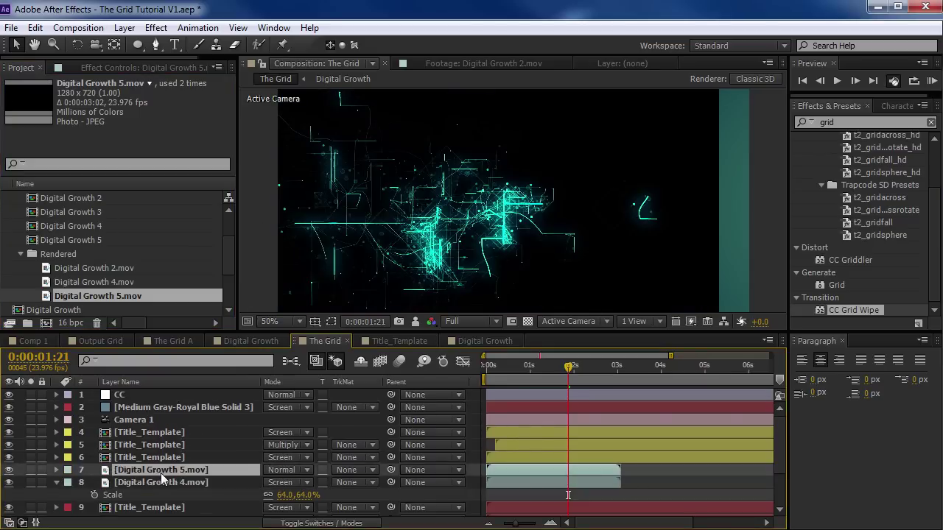
{"action": "left_click", "coordinate": [288, 464]}
{"action": "left_click", "coordinate": [342, 241]}
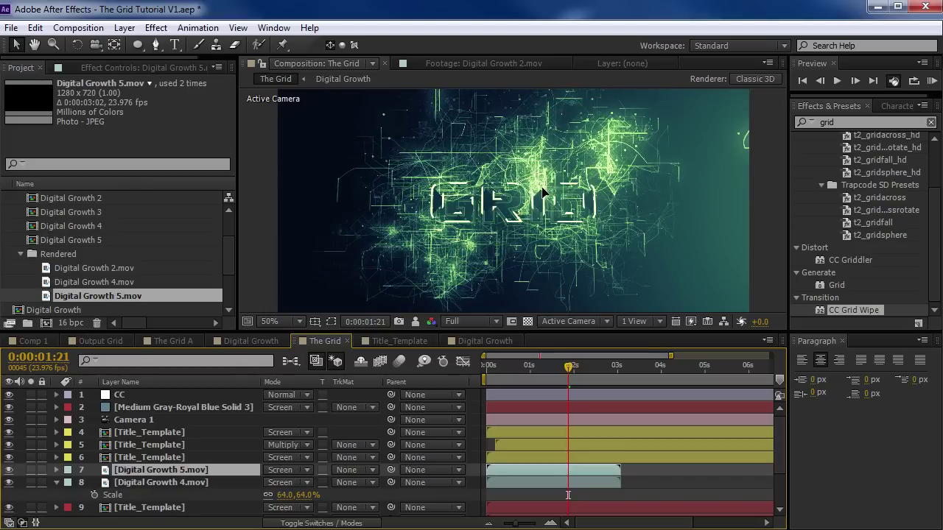
{"action": "key", "text": "s"}
{"action": "left_click_drag", "start_coordinate": [309, 487], "coordinate": [287, 487]}
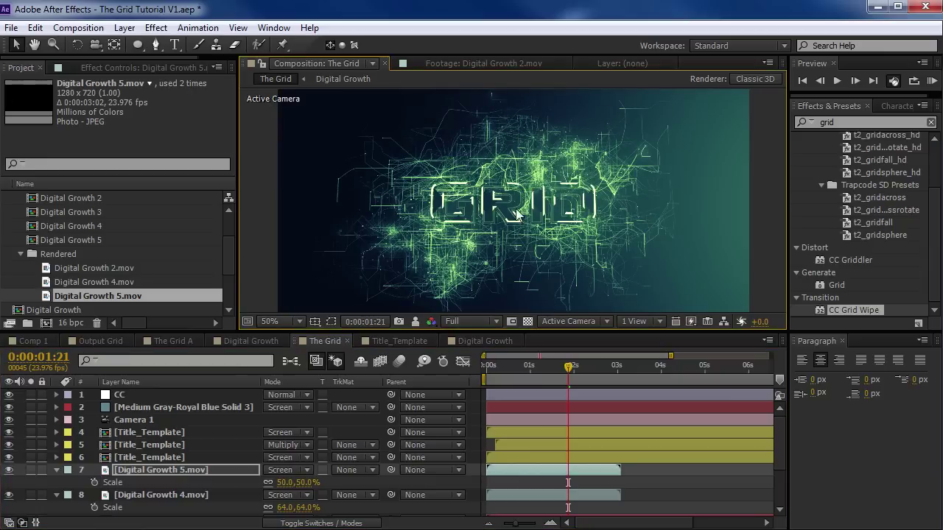
Step: Add Digital Growth 2.mov directly above Digital Growth 5.mov as a Screen layer scaled to 77%
{"action": "left_click_drag", "start_coordinate": [110, 270], "coordinate": [189, 470]}
{"action": "left_click", "coordinate": [281, 470]}
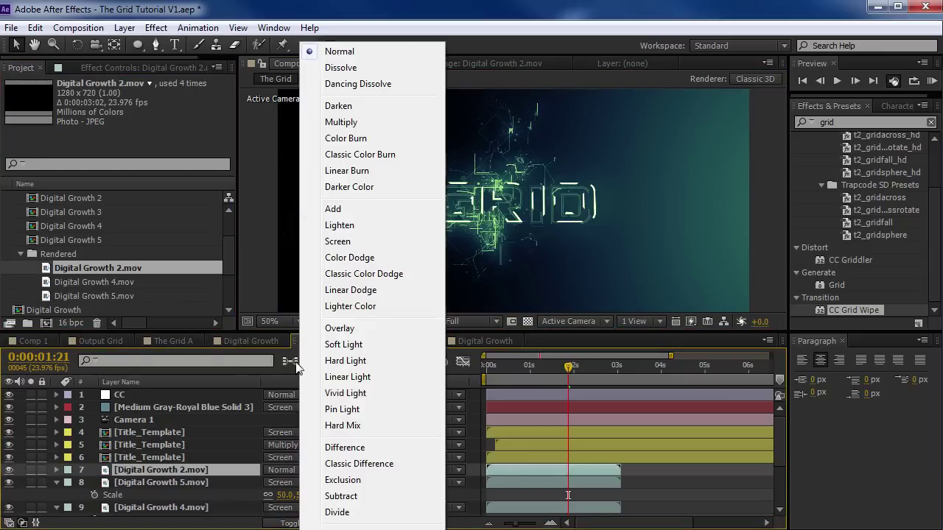
{"action": "left_click", "coordinate": [335, 238]}
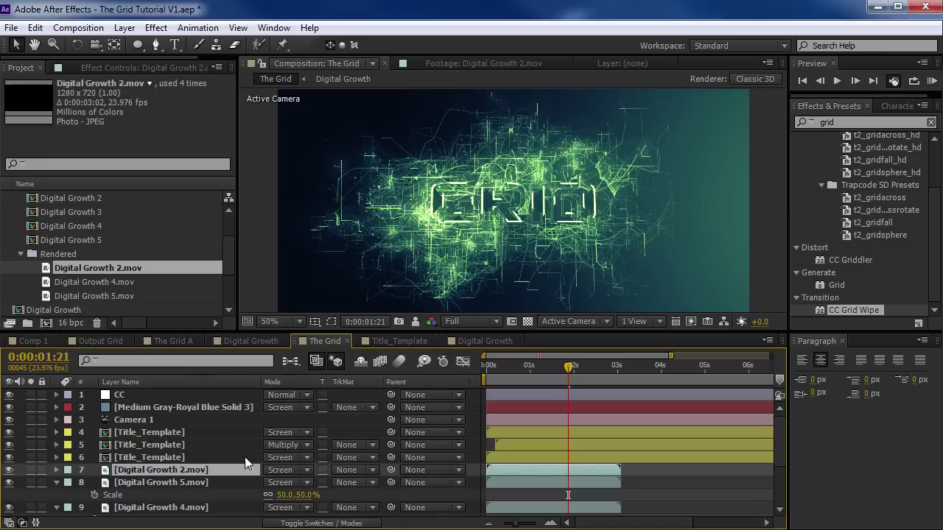
{"action": "key", "text": "s"}
{"action": "left_click_drag", "start_coordinate": [287, 482], "coordinate": [307, 482]}
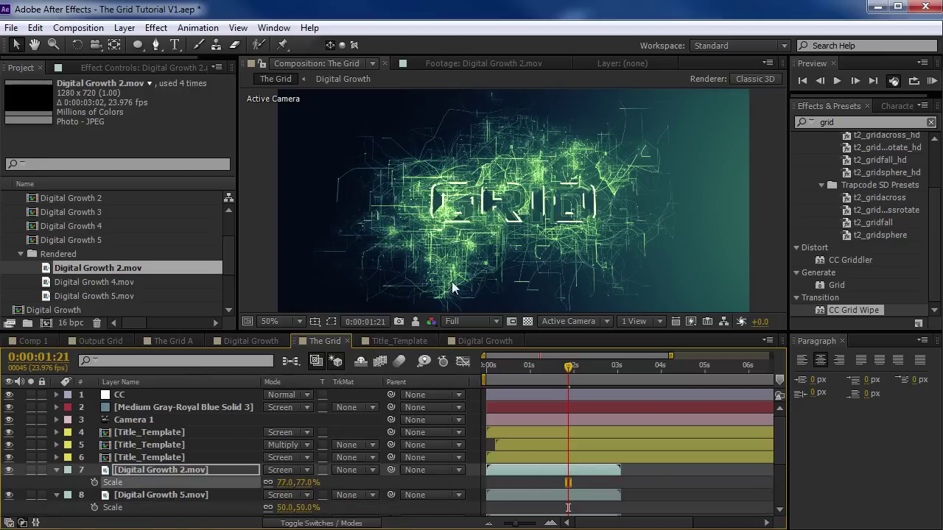
Step: Make the Digital Growth 2.mov, Digital Growth 5.mov and Digital Growth 4.mov layers 3D
{"action": "key", "text": "slash"}
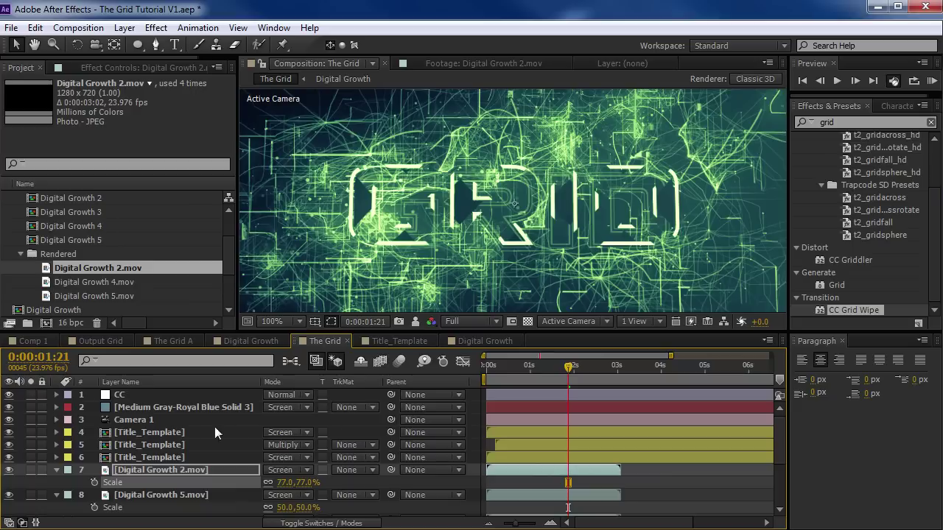
{"action": "scroll", "coordinate": [210, 460], "scroll_direction": "down", "scroll_amount": 1}
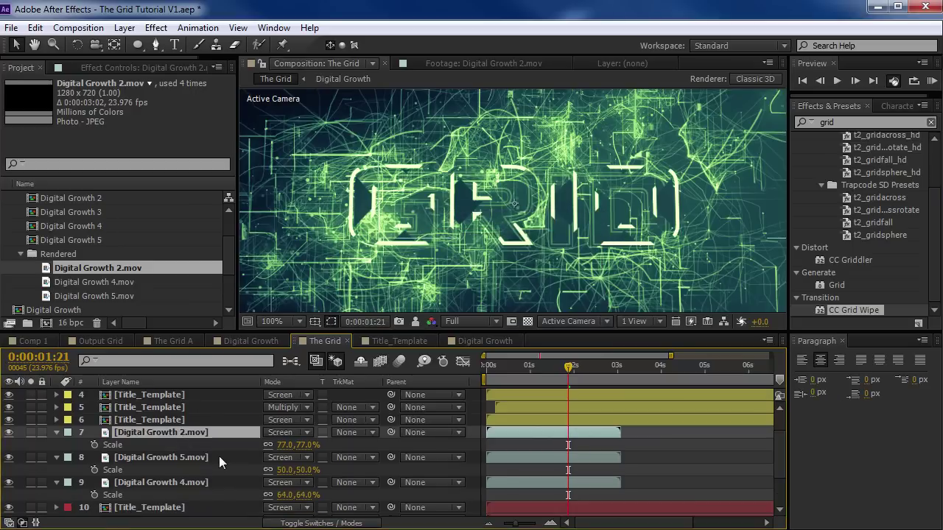
{"action": "key", "text": "F4"}
{"action": "left_click", "coordinate": [346, 432]}
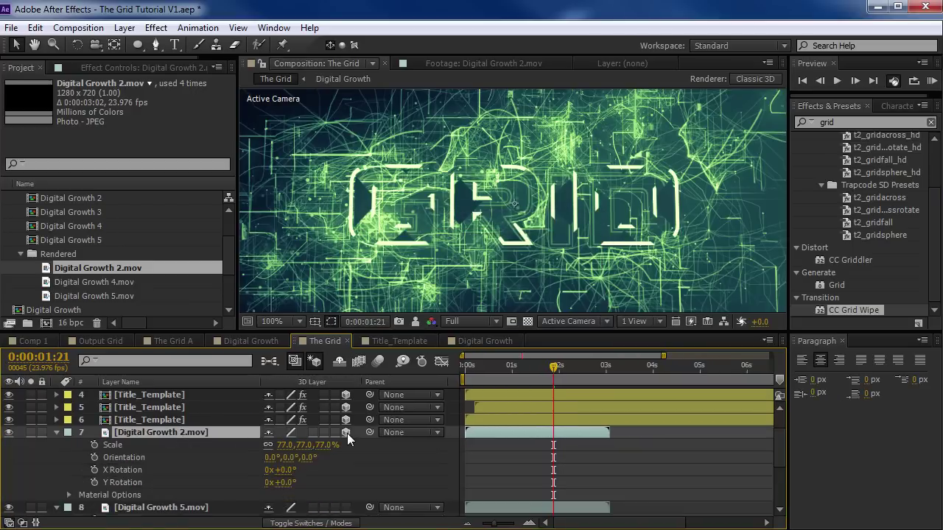
{"action": "left_click", "coordinate": [56, 433]}
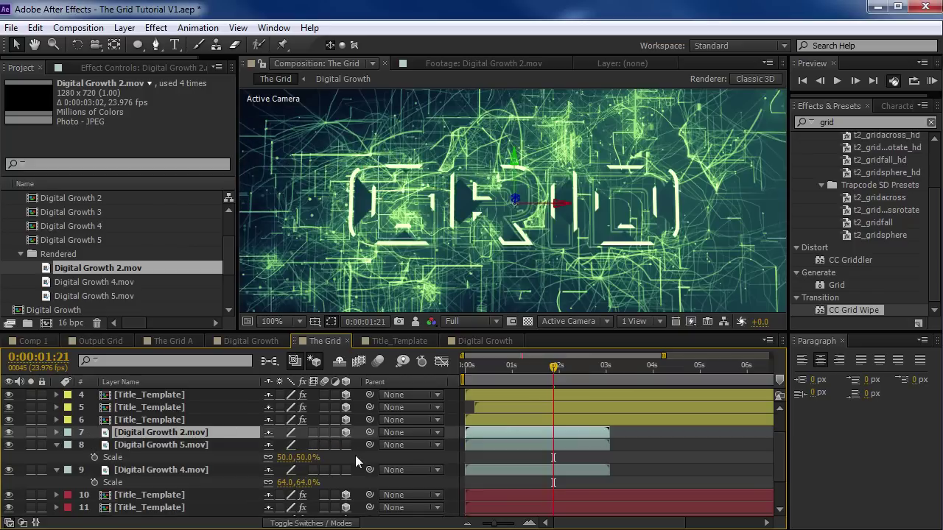
{"action": "left_click", "coordinate": [346, 445]}
{"action": "left_click", "coordinate": [55, 444]}
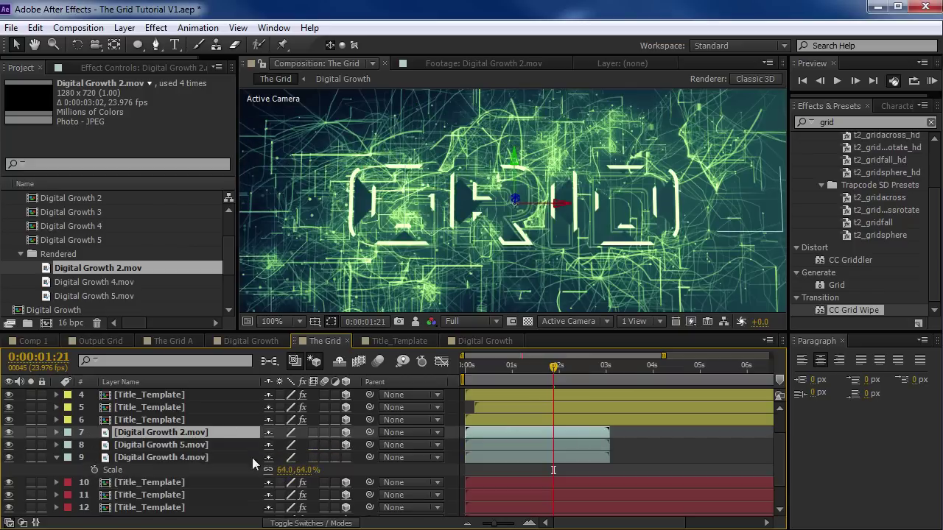
{"action": "left_click", "coordinate": [347, 457]}
{"action": "key", "text": "c"}
{"action": "mouse_move", "coordinate": [524, 246]}
{"action": "left_mouse_down"}
{"action": "mouse_move", "coordinate": [545, 233]}
{"action": "mouse_move", "coordinate": [560, 243]}
{"action": "mouse_move", "coordinate": [524, 246]}
{"action": "left_mouse_up"}
{"action": "left_click", "coordinate": [165, 383]}
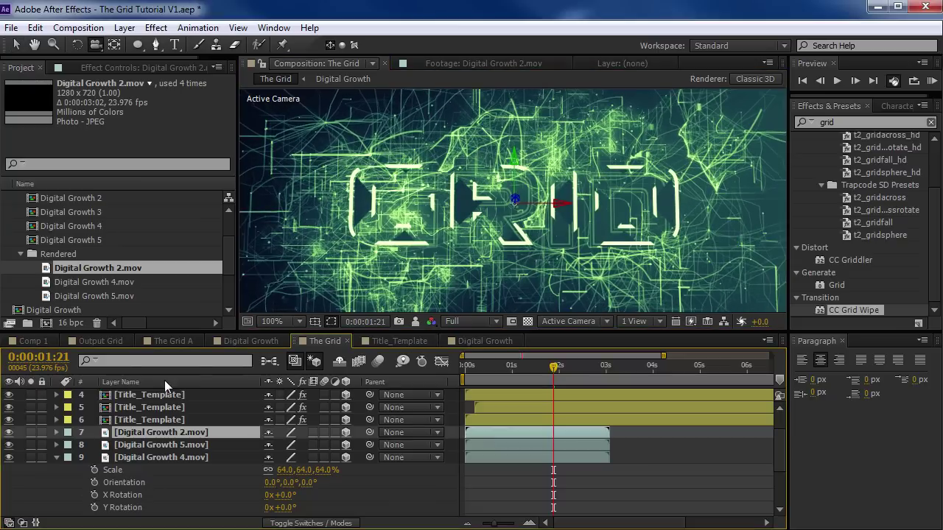
Step: Raise the Digital Growth 2.mov layer above the title and closer to the camera, and inspect it in the maximized composition view
{"action": "key", "text": "v"}
{"action": "key", "text": "comma"}
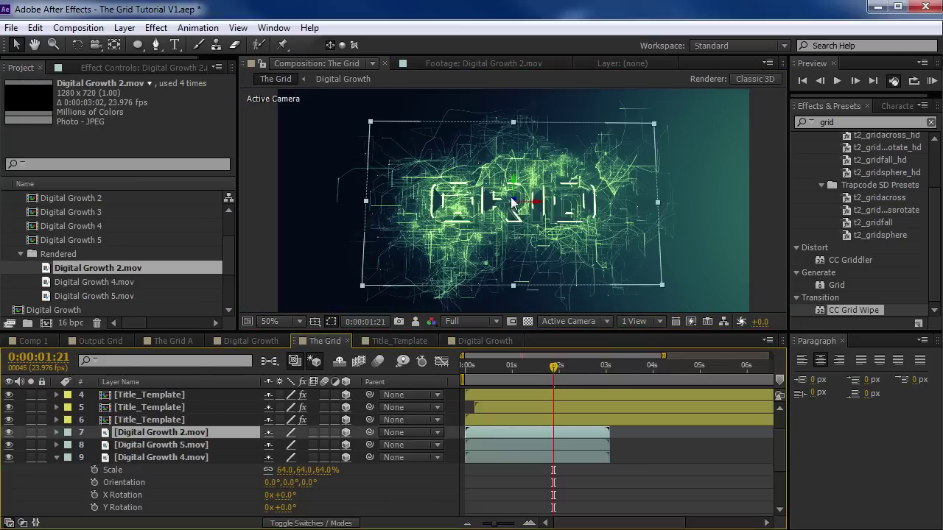
{"action": "mouse_move", "coordinate": [513, 203]}
{"action": "left_mouse_down"}
{"action": "mouse_move", "coordinate": [532, 250]}
{"action": "mouse_move", "coordinate": [515, 193]}
{"action": "mouse_move", "coordinate": [539, 225]}
{"action": "mouse_move", "coordinate": [553, 224]}
{"action": "mouse_move", "coordinate": [526, 220]}
{"action": "mouse_move", "coordinate": [558, 291]}
{"action": "mouse_move", "coordinate": [548, 301]}
{"action": "left_mouse_up"}
{"action": "key", "text": "c"}
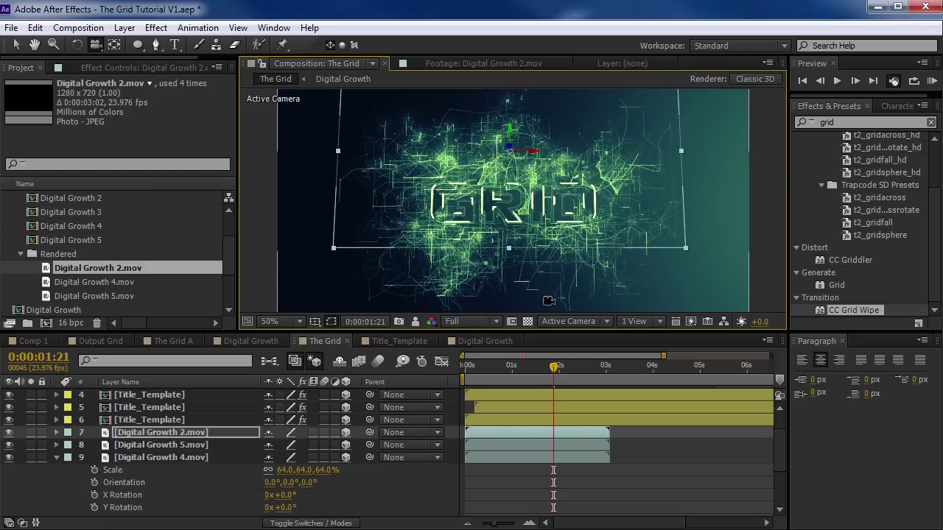
{"action": "scroll", "coordinate": [506, 258], "scroll_direction": "up", "scroll_amount": 2}
{"action": "key", "text": "grave"}
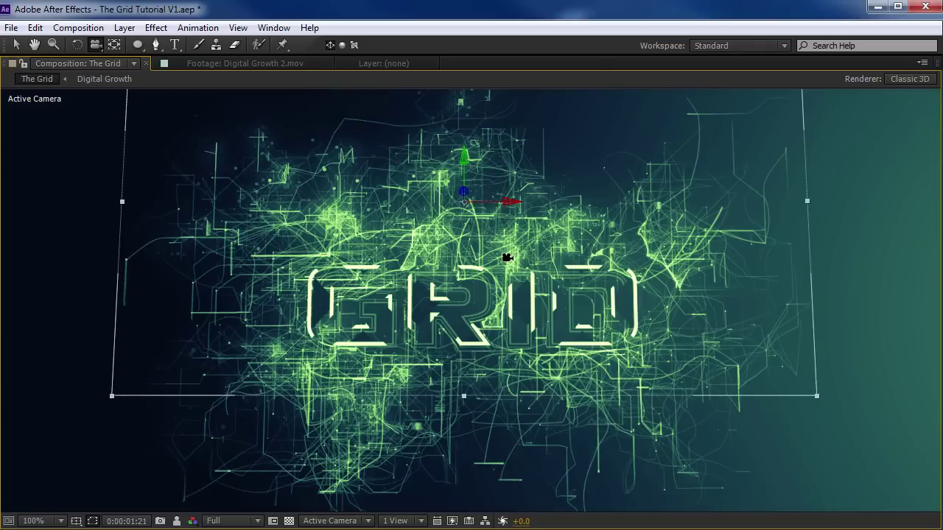
Step: Duplicate the Digital Growth 4.mov layer and move the copy toward the camera, offset to the title's lower left
{"action": "scroll", "coordinate": [506, 257], "scroll_direction": "down", "scroll_amount": 2}
{"action": "key", "text": "grave"}
{"action": "key", "text": "v"}
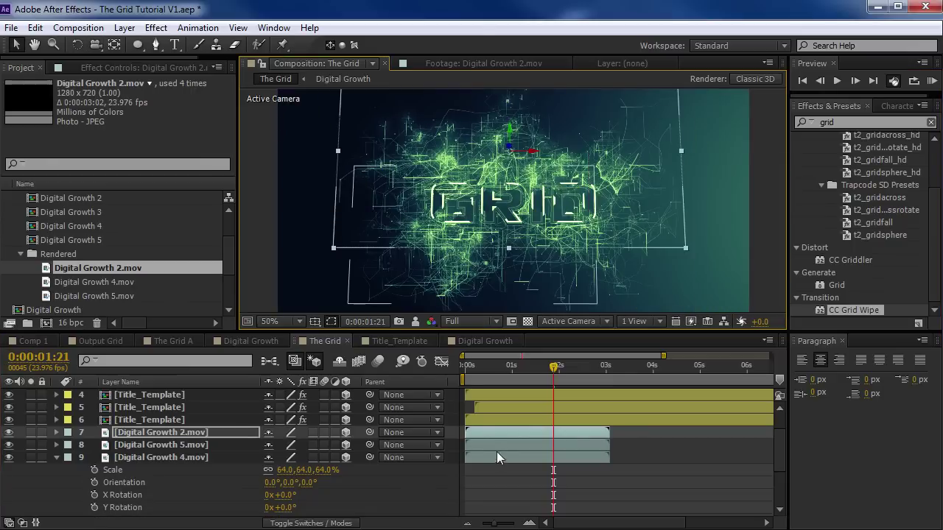
{"action": "left_click", "coordinate": [496, 450]}
{"action": "left_click", "coordinate": [496, 456]}
{"action": "key", "text": "ctrl+d"}
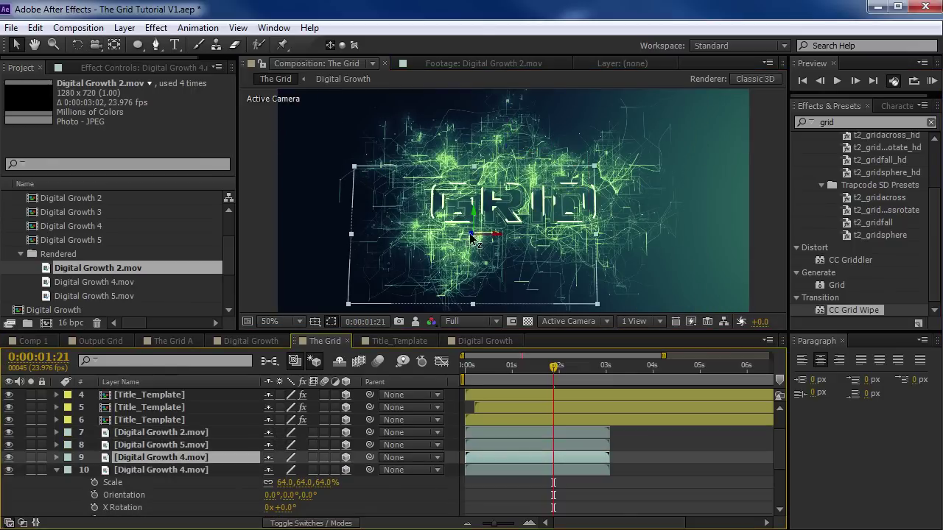
{"action": "left_click_drag", "start_coordinate": [471, 234], "coordinate": [442, 231]}
{"action": "left_click_drag", "start_coordinate": [556, 214], "coordinate": [505, 251]}
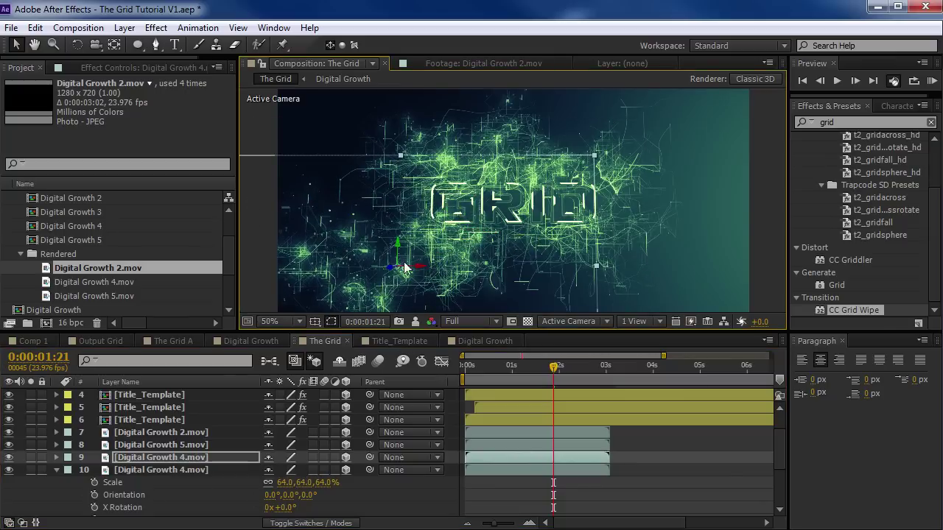
{"action": "left_click_drag", "start_coordinate": [392, 270], "coordinate": [390, 279]}
Step: Duplicate the Digital Growth 5.mov layer, move the copy far to the title's upper right and closer to the camera, and inspect the layout
{"action": "left_click", "coordinate": [199, 445]}
{"action": "key", "text": "ctrl+d"}
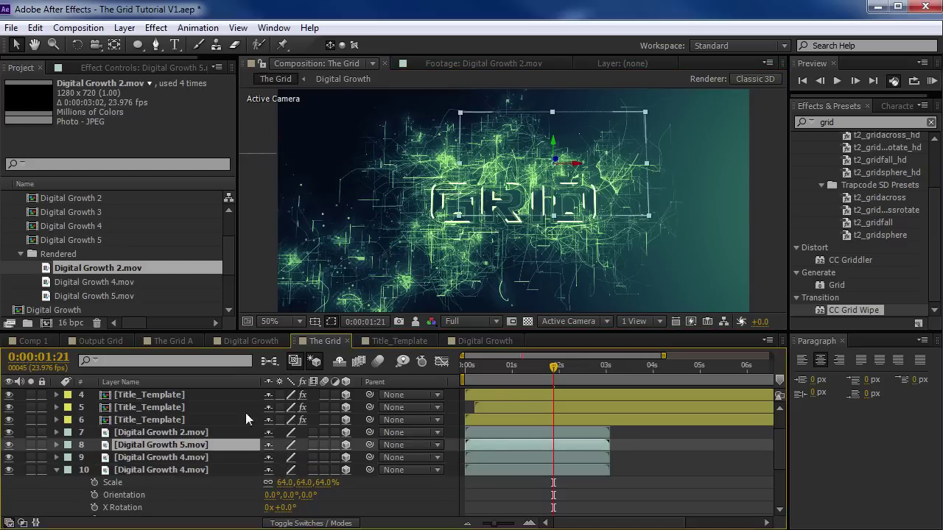
{"action": "left_click_drag", "start_coordinate": [551, 169], "coordinate": [687, 134]}
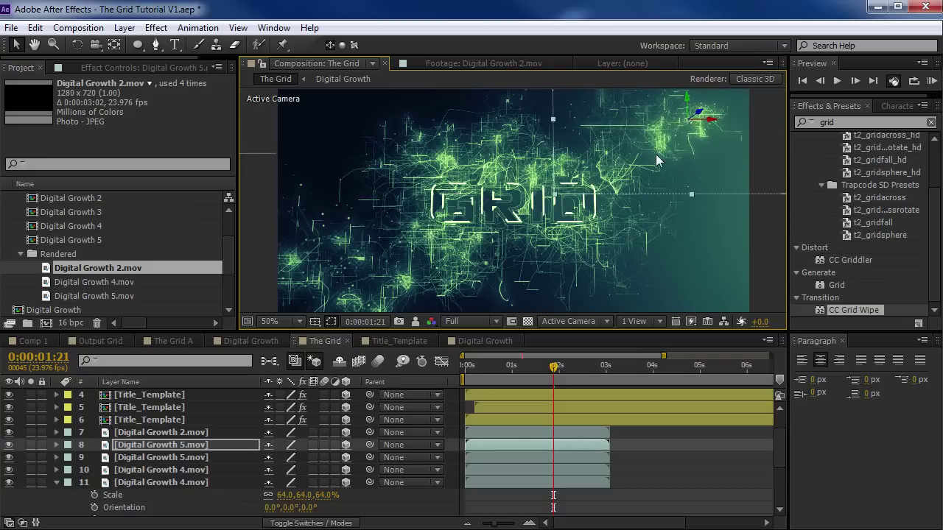
{"action": "left_click_drag", "start_coordinate": [654, 156], "coordinate": [723, 135]}
{"action": "key", "text": "grave"}
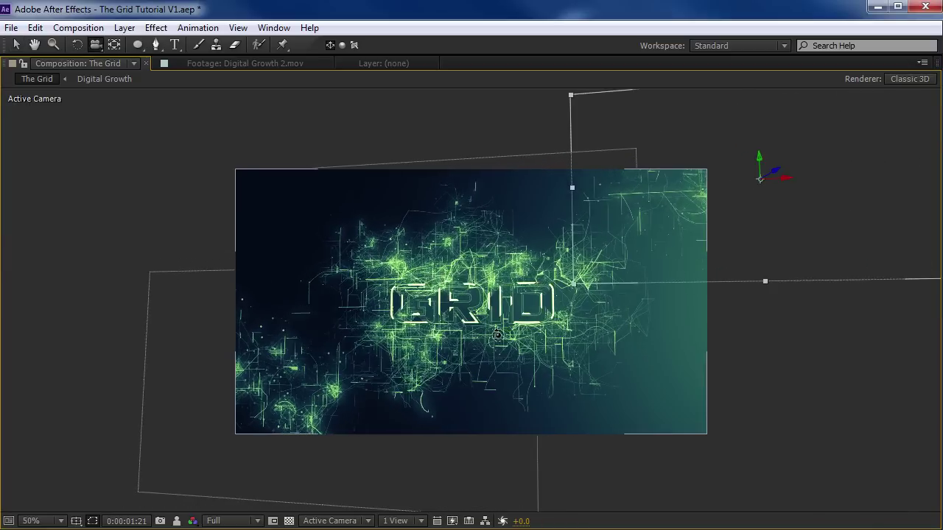
{"action": "key", "text": "grave"}
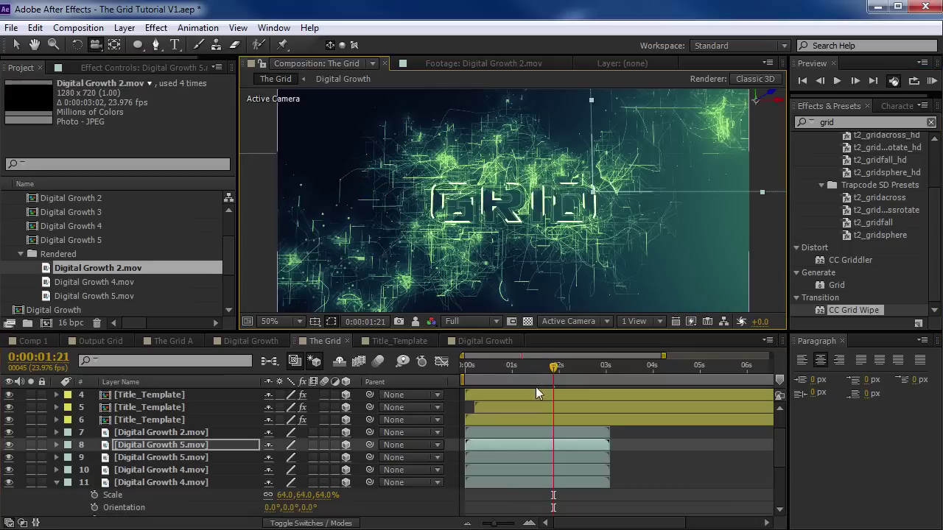
Step: Go to 0:00:02:22, orbit the camera slightly, and turn off Draft 3D to render the depth of field
{"action": "left_click", "coordinate": [601, 365]}
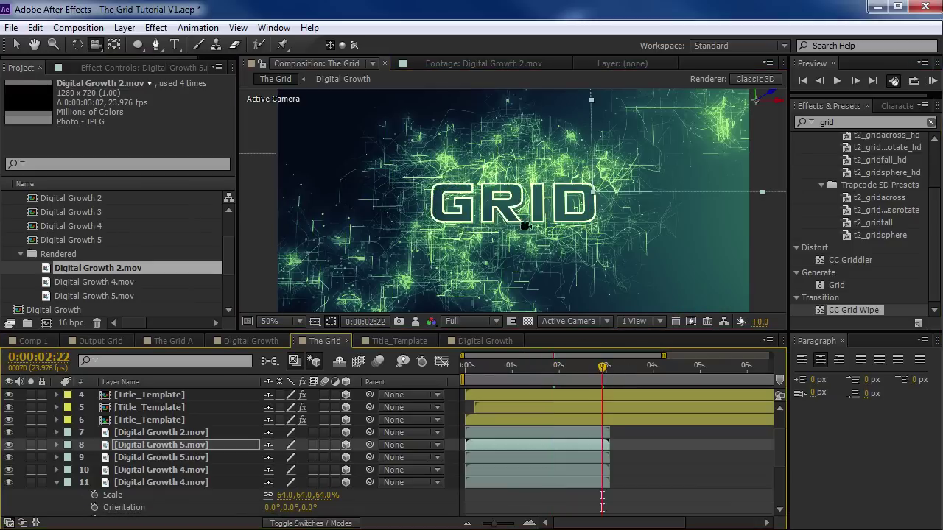
{"action": "left_click_drag", "start_coordinate": [524, 225], "coordinate": [461, 201]}
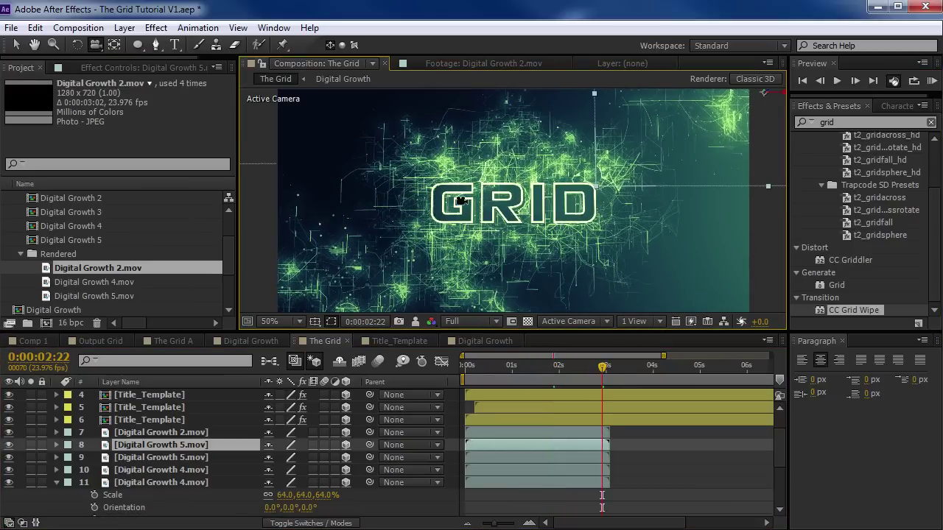
{"action": "scroll", "coordinate": [51, 411], "scroll_direction": "up", "scroll_amount": 2}
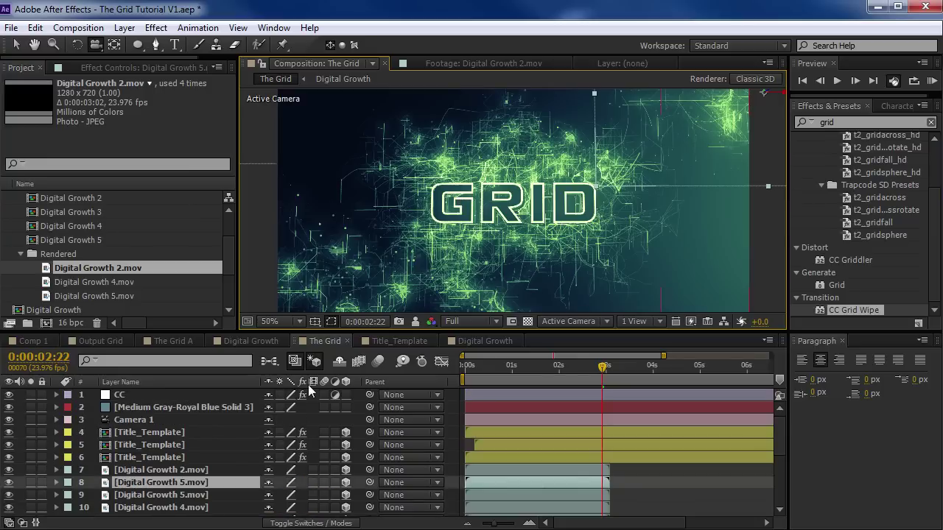
{"action": "left_click", "coordinate": [314, 362]}
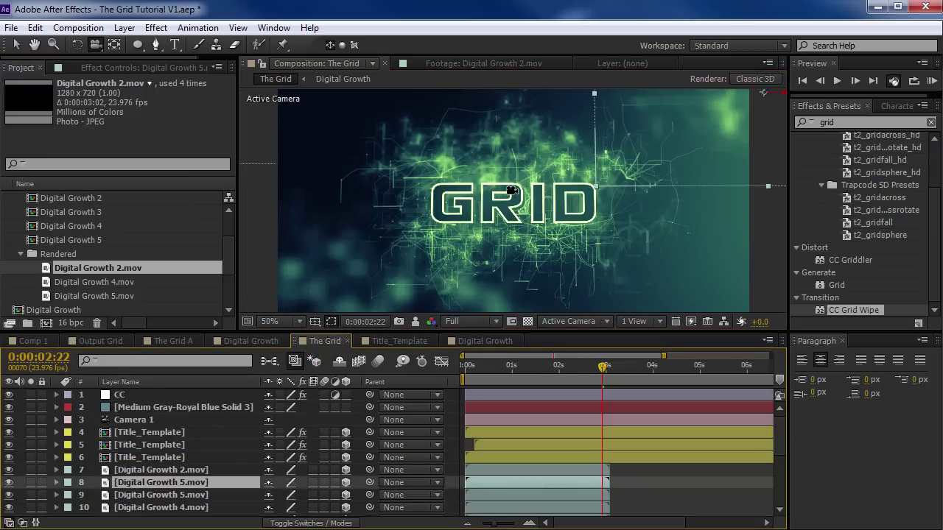
Step: Hide the layer controls and orbit the camera around the title in the maximized composition view
{"action": "key", "text": "ctrl+shift+h"}
{"action": "key", "text": "grave"}
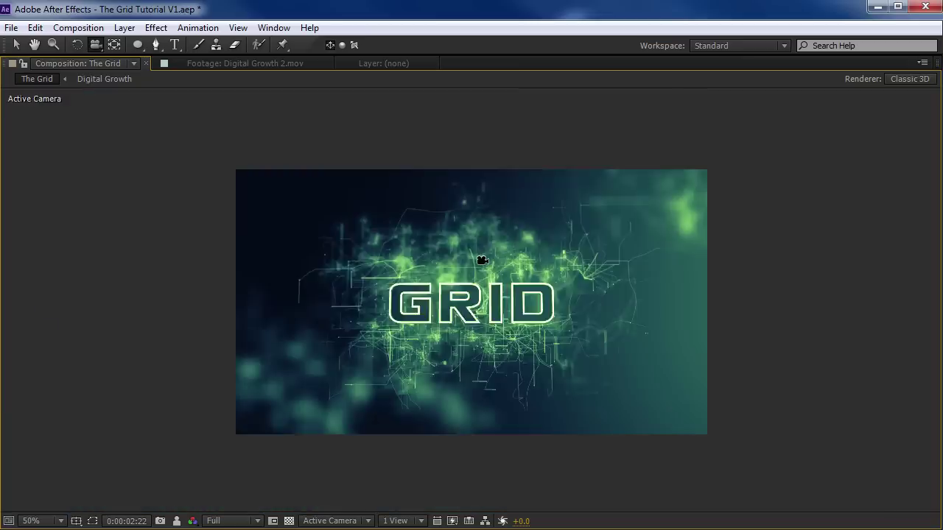
{"action": "key", "text": "slash"}
{"action": "left_click_drag", "start_coordinate": [528, 329], "coordinate": [524, 328]}
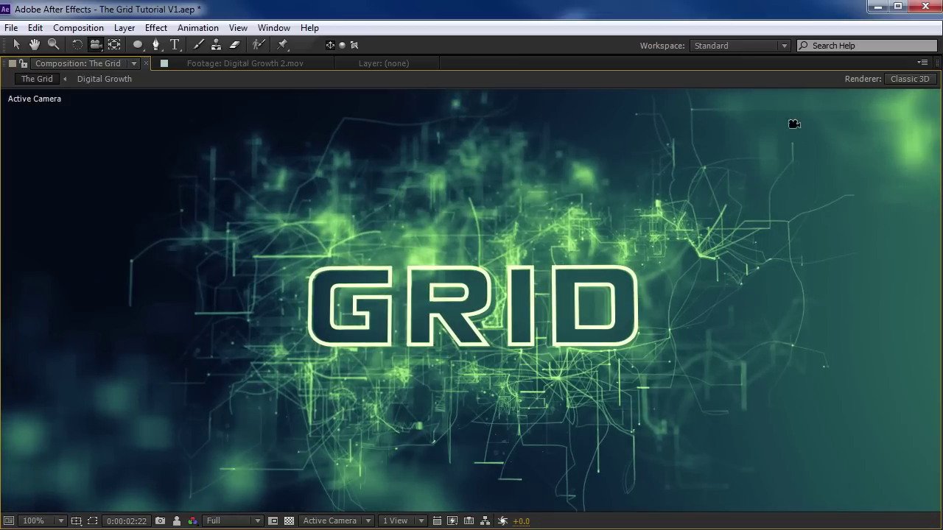
{"action": "left_click_drag", "start_coordinate": [488, 412], "coordinate": [185, 386]}
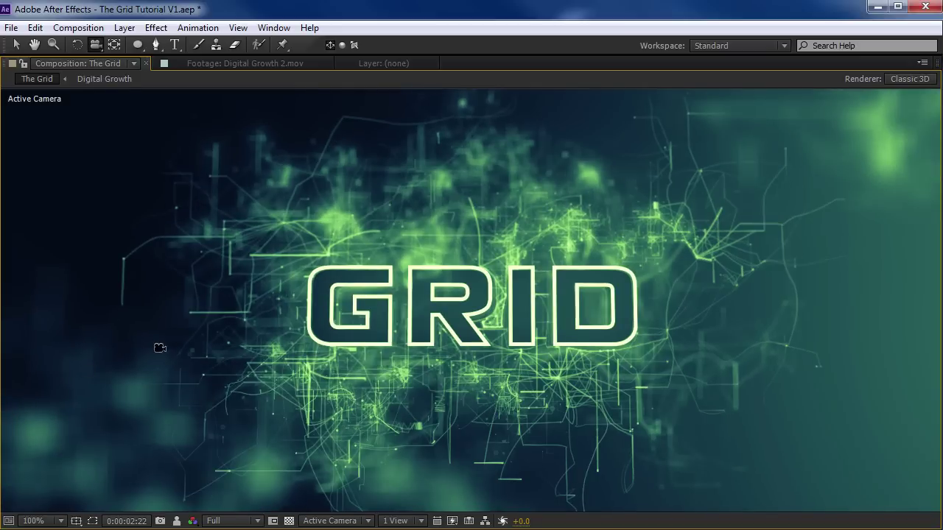
{"action": "key", "text": "grave"}
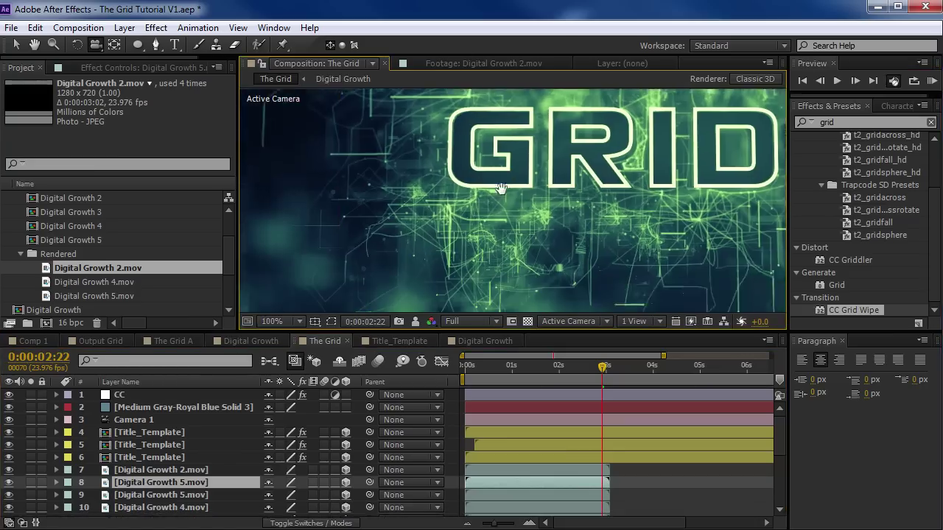
Step: Set the Iris Shape of Camera 1 to Hexagon in its camera options
{"action": "left_click", "coordinate": [136, 419]}
{"action": "key", "text": "a"}
{"action": "key", "text": "a"}
{"action": "scroll", "coordinate": [280, 456], "scroll_direction": "down", "scroll_amount": 1}
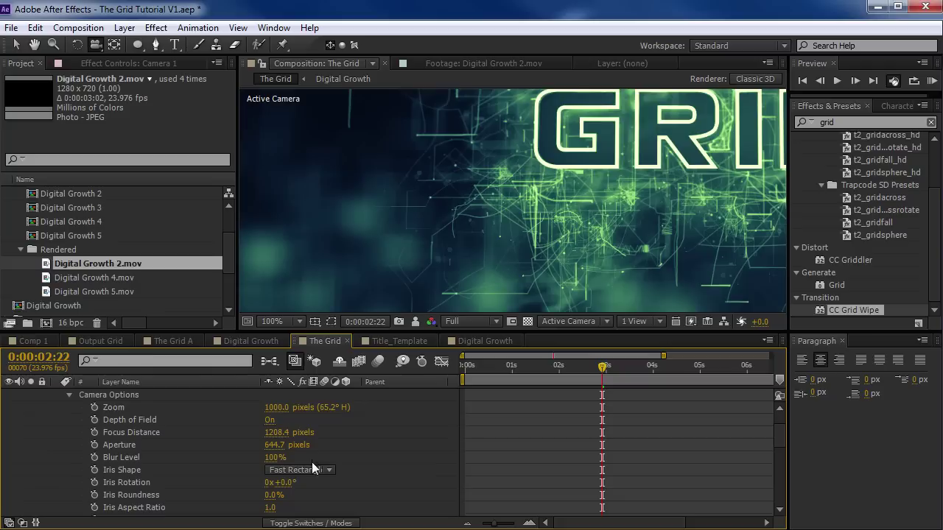
{"action": "left_click", "coordinate": [306, 471]}
{"action": "left_click", "coordinate": [309, 529]}
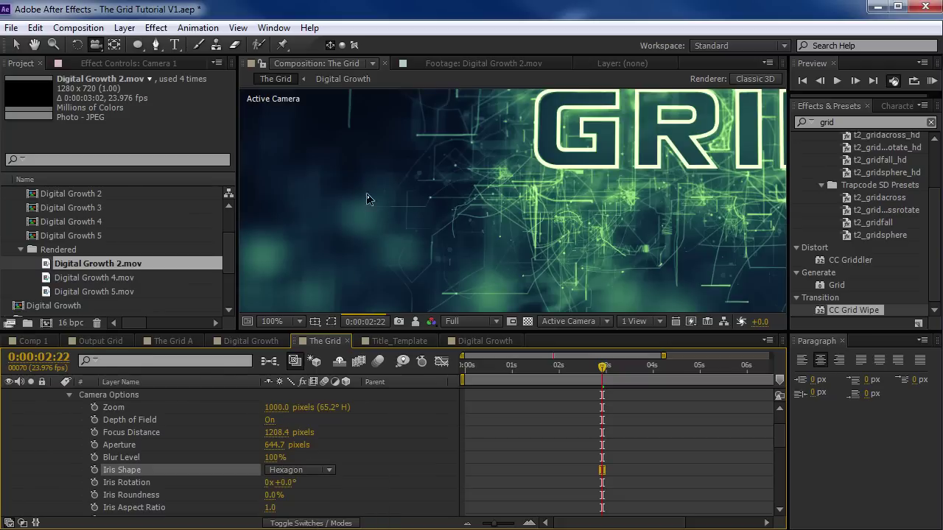
Step: Examine the depth-of-field blur on the foreground growth layers up close and across the whole title frame
{"action": "key", "text": "grave"}
{"action": "key", "text": "space"}
{"action": "left_click_drag", "start_coordinate": [244, 341], "coordinate": [297, 282]}
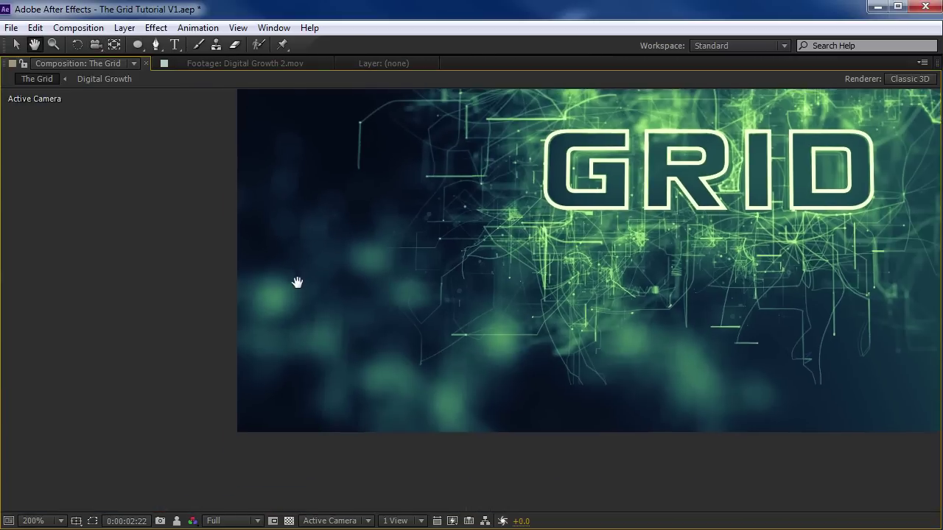
{"action": "scroll", "coordinate": [297, 282], "scroll_direction": "up", "scroll_amount": 1}
{"action": "left_click_drag", "start_coordinate": [347, 204], "coordinate": [384, 342]}
{"action": "scroll", "coordinate": [480, 303], "scroll_direction": "down", "scroll_amount": 1}
{"action": "key", "text": "space"}
{"action": "left_click_drag", "start_coordinate": [637, 295], "coordinate": [488, 317]}
{"action": "left_click_drag", "start_coordinate": [549, 237], "coordinate": [458, 295]}
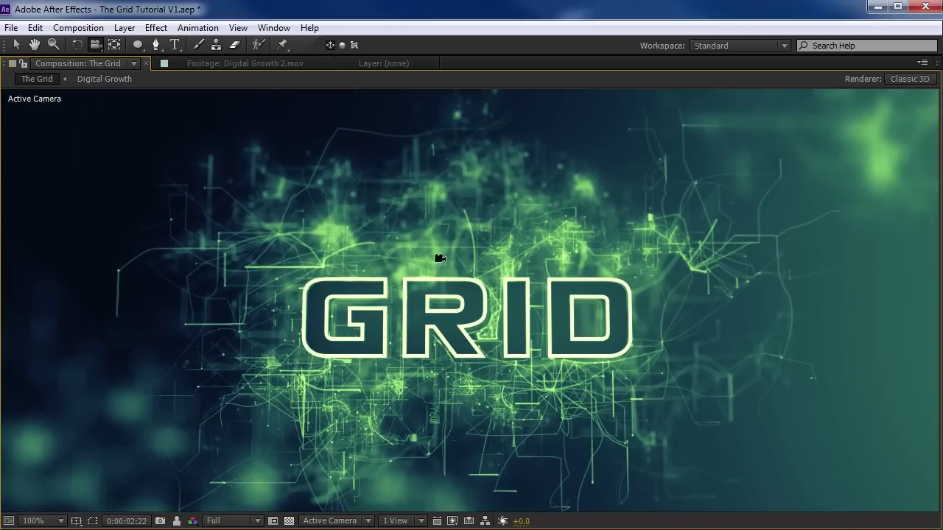
{"action": "scroll", "coordinate": [464, 257], "scroll_direction": "up", "scroll_amount": 1}
{"action": "key", "text": "comma"}
{"action": "key", "text": "grave"}
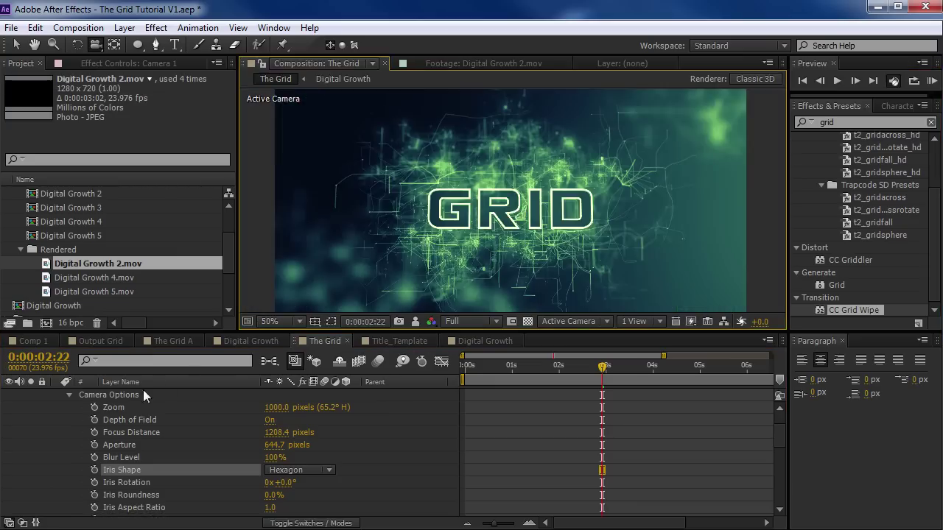
Step: Orbit the camera around the title and inspect the depth between the sharp and blurred growth layers
{"action": "key", "text": "period"}
{"action": "left_click_drag", "start_coordinate": [418, 308], "coordinate": [441, 202]}
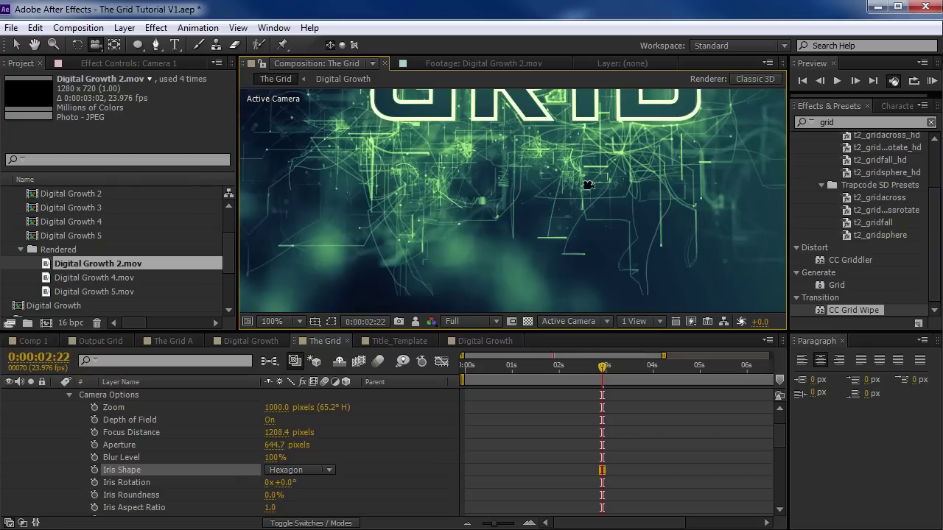
{"action": "left_click_drag", "start_coordinate": [446, 146], "coordinate": [430, 213]}
{"action": "key", "text": "grave"}
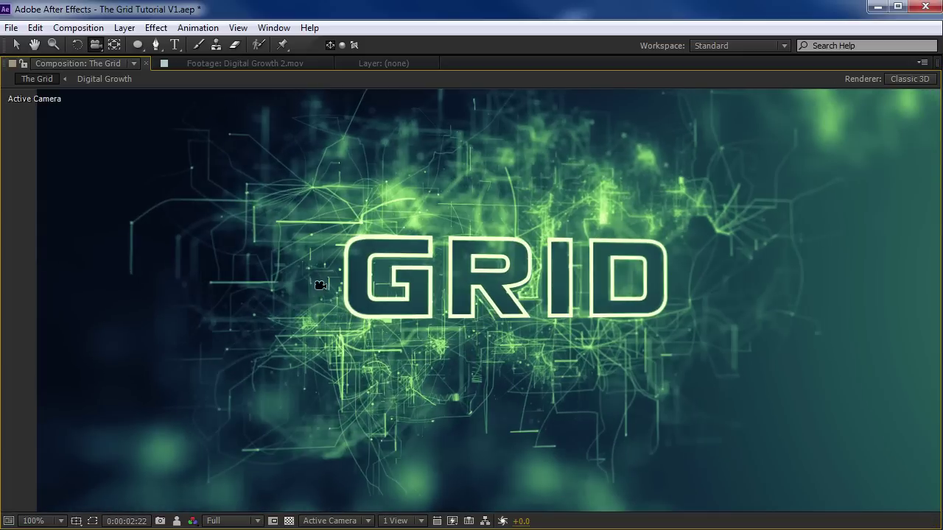
{"action": "left_click_drag", "start_coordinate": [321, 285], "coordinate": [421, 325]}
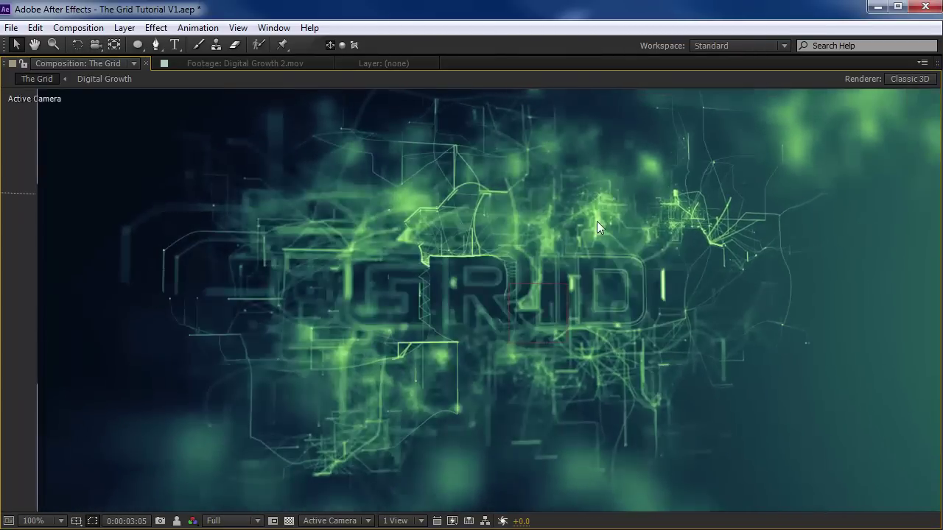
Step: Scrub through the title reveal from 0:00:03:18 to 0:00:04:22 and inspect the final frame in the maximized view
{"action": "scroll", "coordinate": [595, 223], "scroll_direction": "down", "scroll_amount": 2}
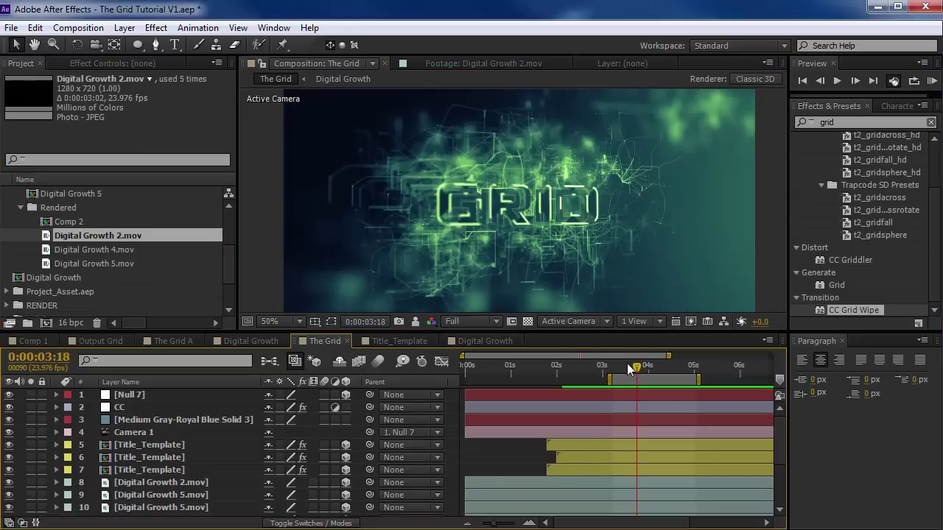
{"action": "left_click_drag", "start_coordinate": [640, 369], "coordinate": [668, 366]}
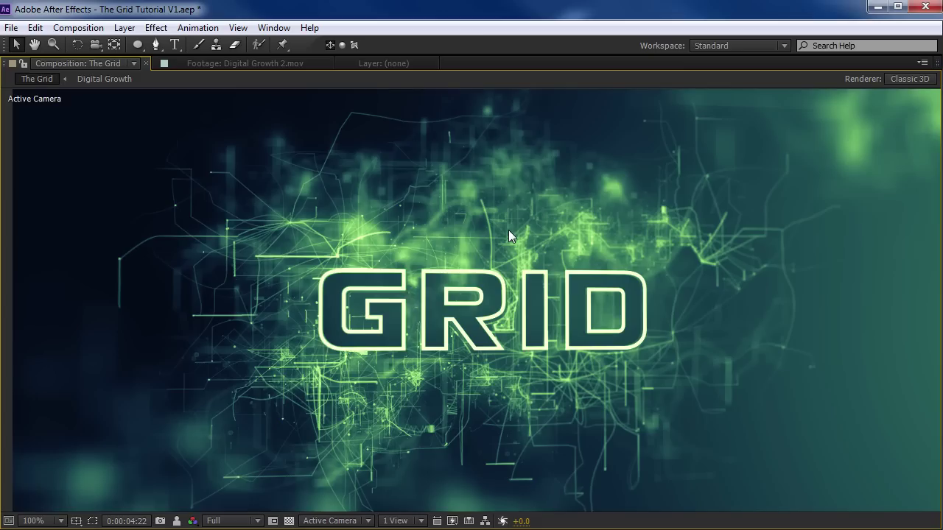
{"action": "key", "text": "grave"}
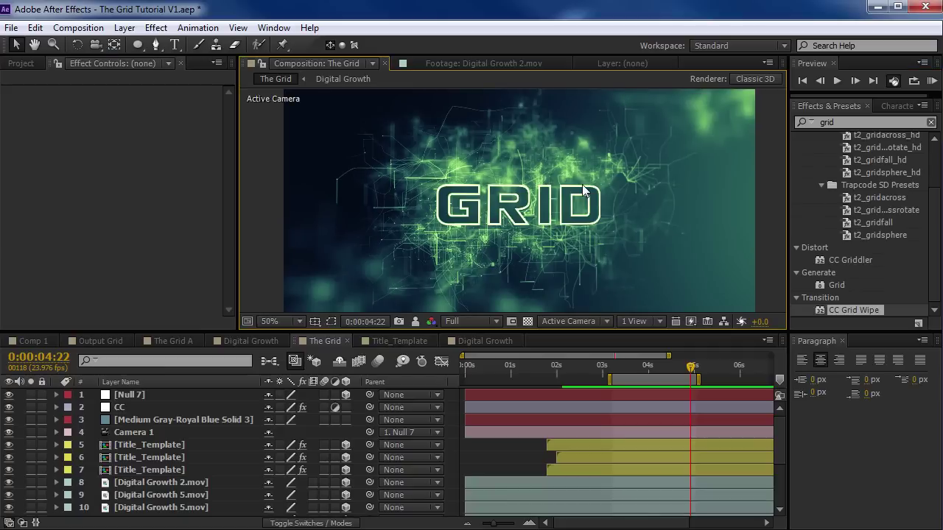